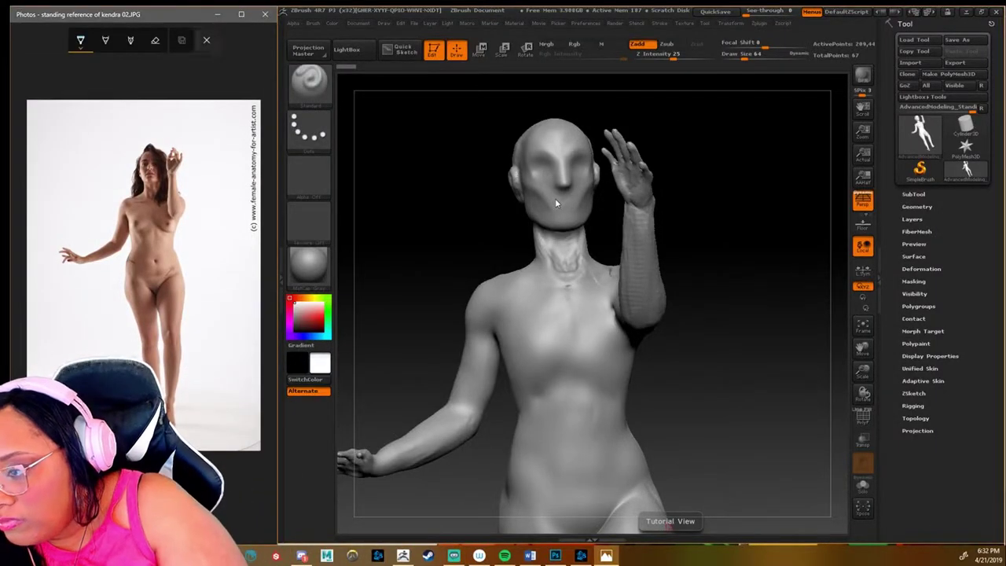
Step: Pick a Curve brush from the C brushes and sculpt a stroke along the back of the neck
{"action": "scroll", "coordinate": [197, 275], "scroll_direction": "up", "scroll_amount": 1}
{"action": "left_click_drag", "start_coordinate": [692, 412], "coordinate": [794, 409]}
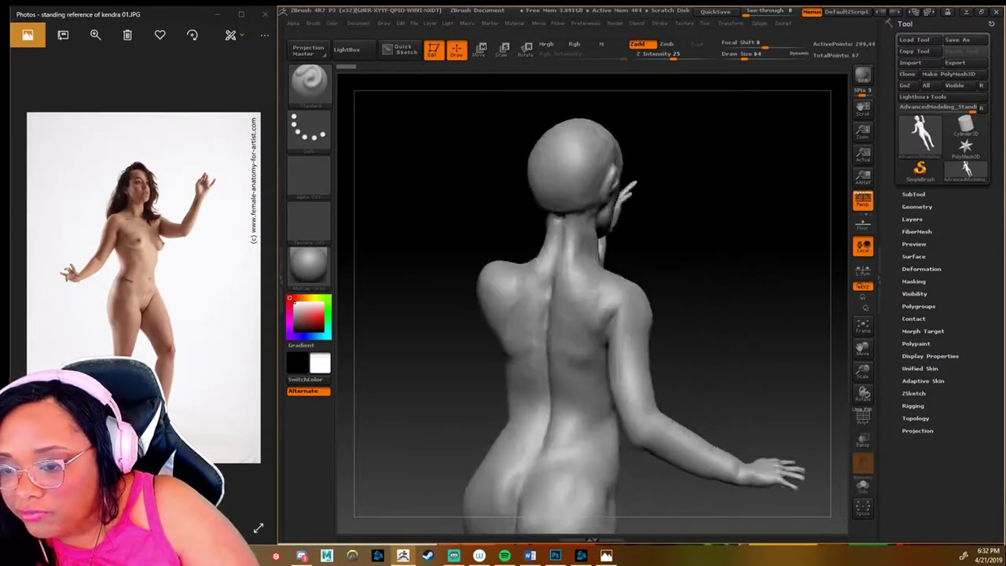
{"action": "key", "text": "b"}
{"action": "key", "text": "c"}
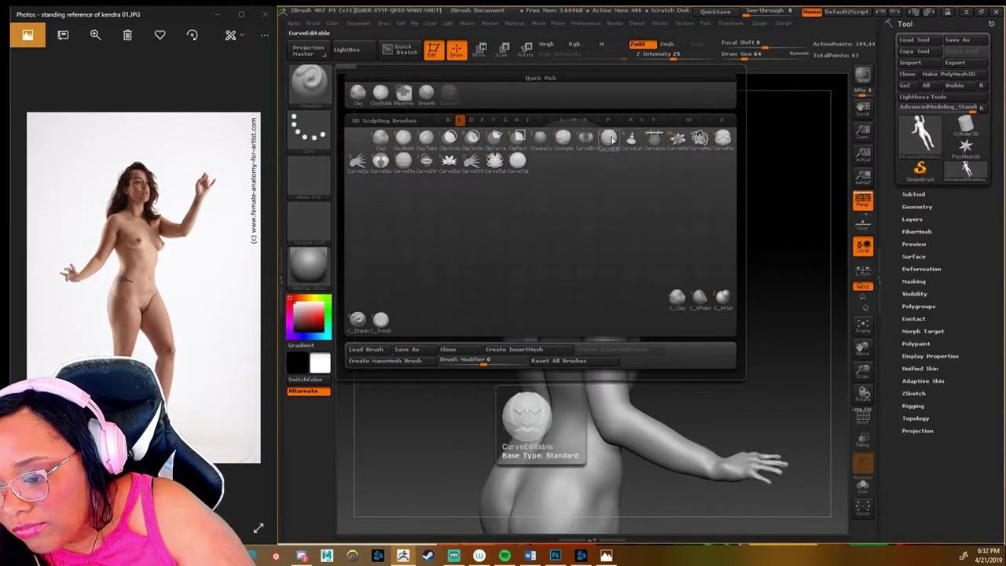
{"action": "left_click", "coordinate": [612, 139]}
{"action": "left_click_drag", "start_coordinate": [593, 275], "coordinate": [668, 305]}
{"action": "left_click_drag", "start_coordinate": [548, 252], "coordinate": [549, 291]}
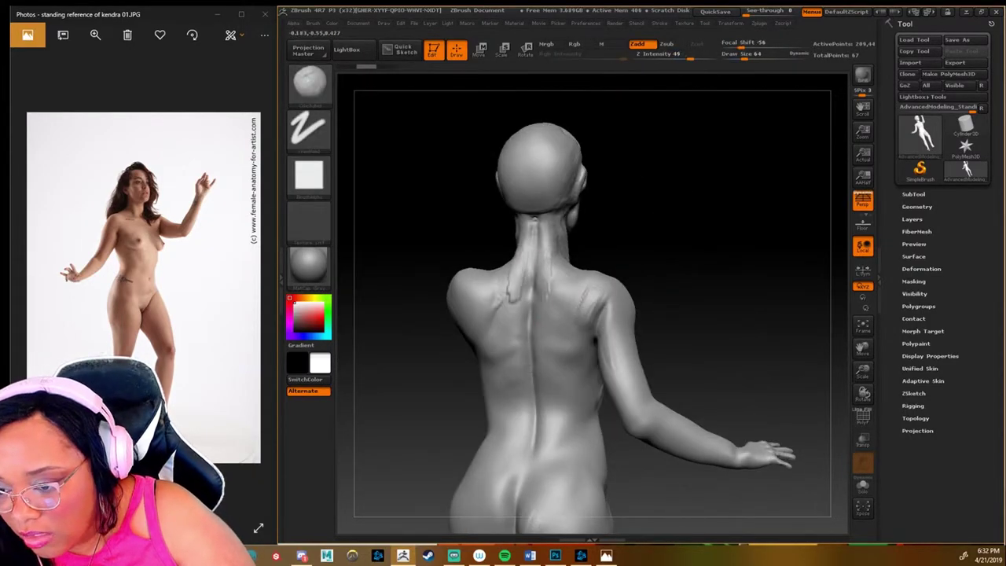
{"action": "left_click_drag", "start_coordinate": [543, 237], "coordinate": [505, 287]}
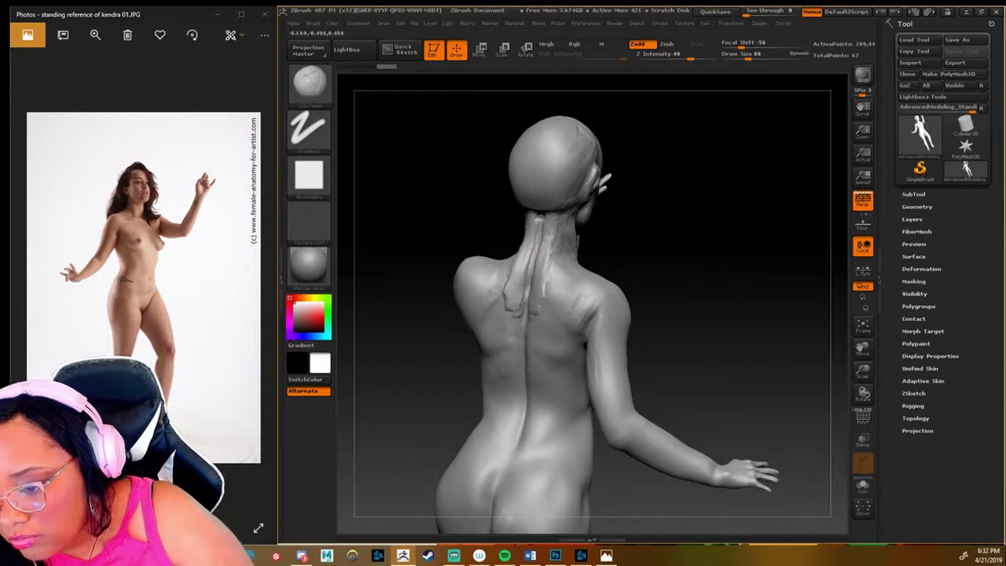
Step: Swap between the Standard, clay and dotted-stroke brushes with B hotkeys, turning the figure to the front
{"action": "key", "text": "b"}
{"action": "key", "text": "s"}
{"action": "key", "text": "t"}
{"action": "key", "text": "b"}
{"action": "key", "text": "c"}
{"action": "key", "text": "b"}
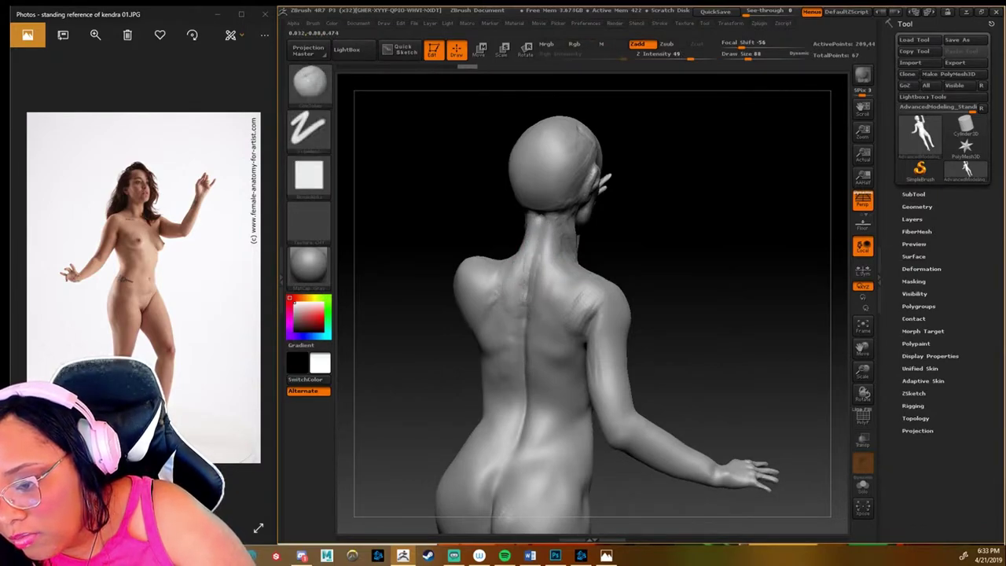
{"action": "key", "text": "b"}
{"action": "key", "text": "s"}
{"action": "key", "text": "t"}
{"action": "key", "text": "b"}
{"action": "key", "text": "c"}
{"action": "key", "text": "b"}
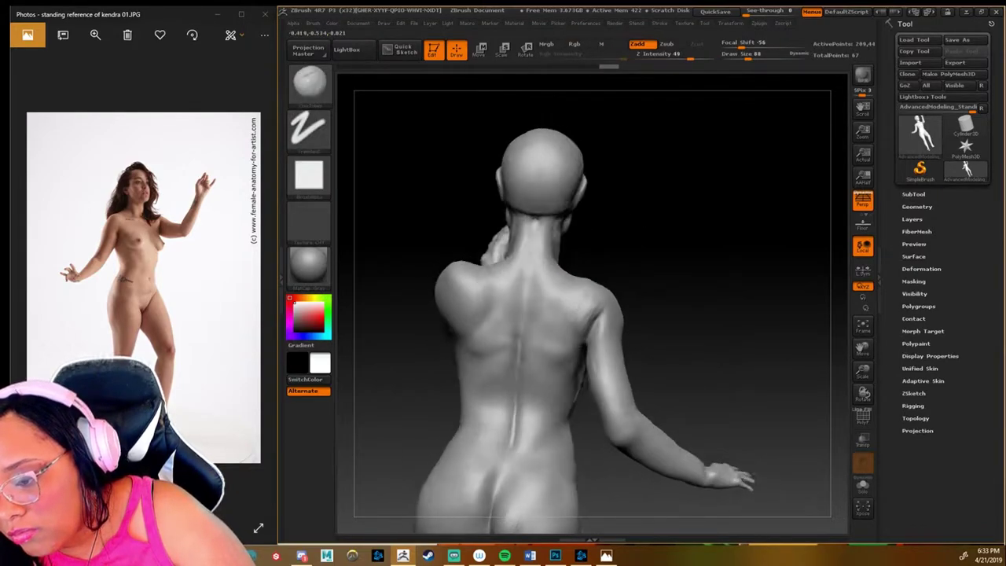
Step: Toggle between the dotted-stroke and clay brushes using B hotkey combinations
{"action": "key", "text": "b"}
{"action": "key", "text": "s"}
{"action": "key", "text": "t"}
{"action": "mouse_move", "coordinate": [377, 408]}
{"action": "left_mouse_down"}
{"action": "mouse_move", "coordinate": [440, 409]}
{"action": "mouse_move", "coordinate": [385, 407]}
{"action": "mouse_move", "coordinate": [238, 368]}
{"action": "left_mouse_up"}
{"action": "key", "text": "b"}
{"action": "key", "text": "c"}
{"action": "key", "text": "b"}
{"action": "key", "text": "b"}
{"action": "key", "text": "s"}
{"action": "key", "text": "t"}
{"action": "key", "text": "b"}
{"action": "key", "text": "c"}
{"action": "key", "text": "b"}
{"action": "key", "text": "b"}
{"action": "key", "text": "s"}
{"action": "key", "text": "t"}
Step: Advance the Photos viewer to reference 03 and stand the figure upright in a front-side view
{"action": "key", "text": "b"}
{"action": "key", "text": "c"}
{"action": "key", "text": "b"}
{"action": "left_click", "coordinate": [251, 287]}
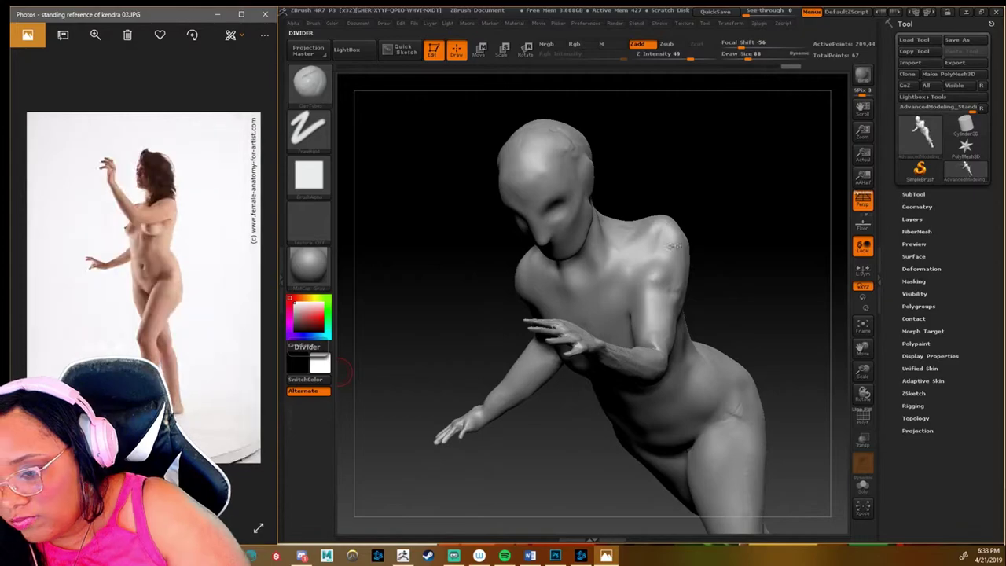
{"action": "mouse_move", "coordinate": [378, 409]}
{"action": "left_mouse_down"}
{"action": "mouse_move", "coordinate": [472, 409]}
{"action": "mouse_move", "coordinate": [653, 293]}
{"action": "mouse_move", "coordinate": [697, 382]}
{"action": "mouse_move", "coordinate": [645, 271]}
{"action": "mouse_move", "coordinate": [629, 311]}
{"action": "left_mouse_up"}
{"action": "key", "text": "b"}
{"action": "key", "text": "s"}
{"action": "key", "text": "t"}
{"action": "key", "text": "b"}
{"action": "key", "text": "c"}
{"action": "key", "text": "b"}
Step: Build up the shoulder and forearm with ClayBuildup strokes, checking from below and the side
{"action": "left_click_drag", "start_coordinate": [707, 394], "coordinate": [787, 370]}
{"action": "left_click_drag", "start_coordinate": [637, 318], "coordinate": [543, 326]}
{"action": "left_click_drag", "start_coordinate": [498, 408], "coordinate": [555, 332]}
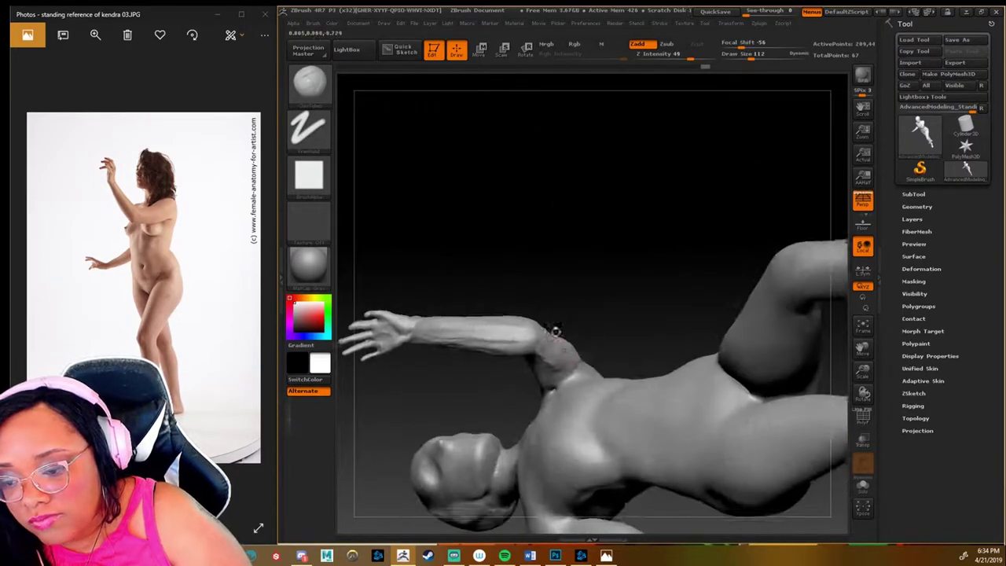
{"action": "mouse_move", "coordinate": [588, 296]}
{"action": "left_mouse_down"}
{"action": "mouse_move", "coordinate": [550, 330]}
{"action": "mouse_move", "coordinate": [648, 240]}
{"action": "mouse_move", "coordinate": [633, 315]}
{"action": "mouse_move", "coordinate": [589, 371]}
{"action": "mouse_move", "coordinate": [595, 302]}
{"action": "left_mouse_up"}
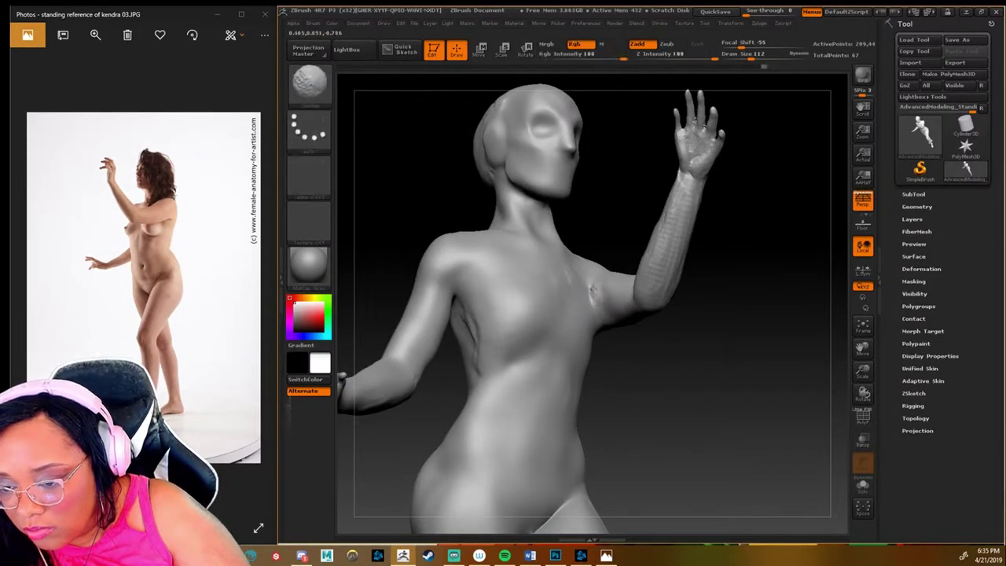
{"action": "left_click_drag", "start_coordinate": [631, 366], "coordinate": [582, 260]}
{"action": "mouse_move", "coordinate": [667, 348]}
{"action": "left_mouse_down"}
{"action": "mouse_move", "coordinate": [588, 256]}
{"action": "mouse_move", "coordinate": [579, 177]}
{"action": "mouse_move", "coordinate": [629, 197]}
{"action": "left_mouse_up"}
Step: Remesh the figure with DynaMesh from Tool > Geometry
{"action": "left_click", "coordinate": [917, 206]}
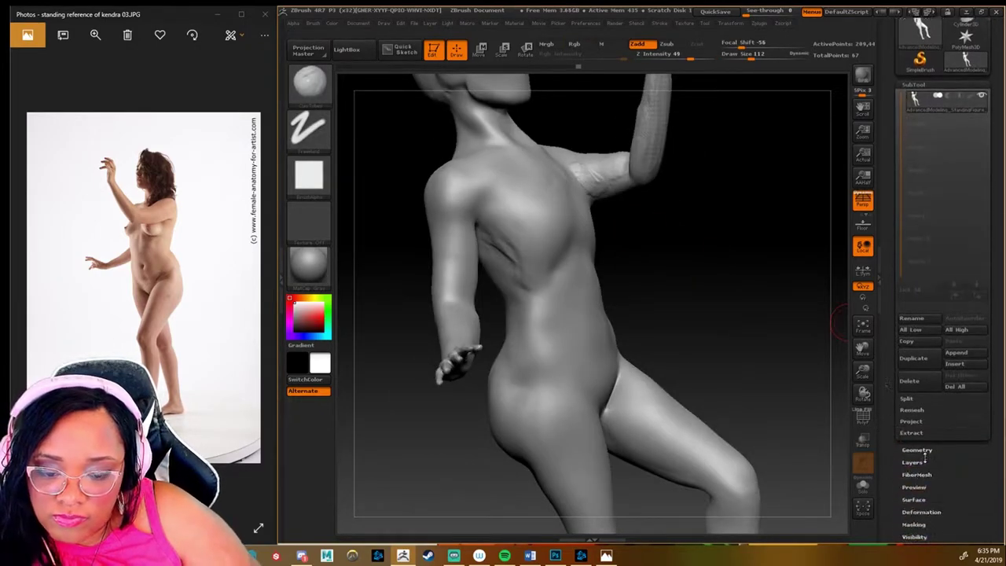
{"action": "left_click", "coordinate": [916, 183]}
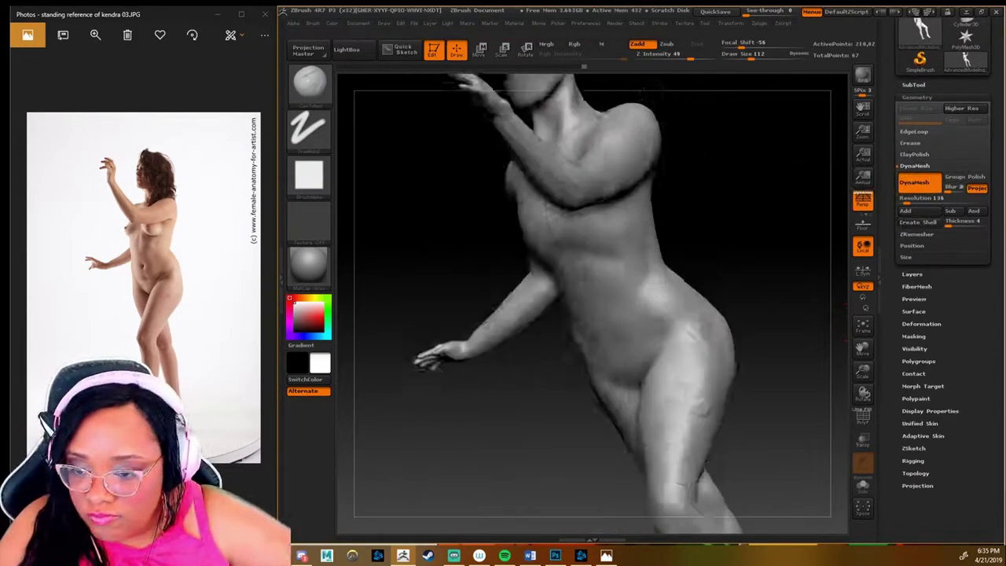
{"action": "mouse_move", "coordinate": [598, 260]}
{"action": "left_mouse_down"}
{"action": "mouse_move", "coordinate": [688, 304]}
{"action": "mouse_move", "coordinate": [643, 283]}
{"action": "mouse_move", "coordinate": [669, 260]}
{"action": "mouse_move", "coordinate": [681, 277]}
{"action": "mouse_move", "coordinate": [704, 265]}
{"action": "left_mouse_up"}
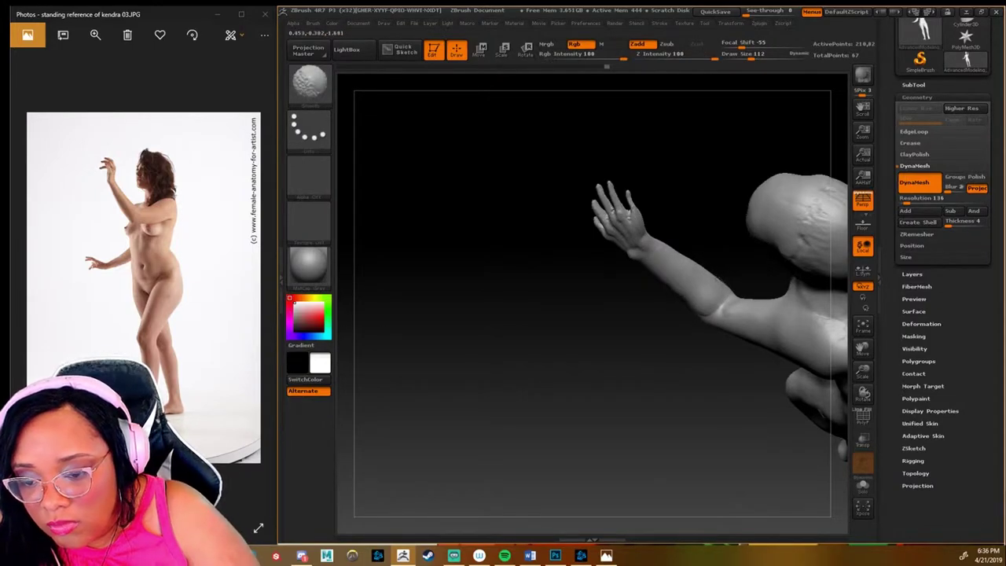
{"action": "mouse_move", "coordinate": [597, 315]}
{"action": "left_mouse_down"}
{"action": "mouse_move", "coordinate": [621, 323]}
{"action": "mouse_move", "coordinate": [673, 313]}
{"action": "left_mouse_up"}
Step: Sculpt the lower back and buttock, then smooth the hip surface
{"action": "left_click_drag", "start_coordinate": [639, 347], "coordinate": [598, 347]}
{"action": "left_click_drag", "start_coordinate": [531, 407], "coordinate": [550, 464]}
{"action": "left_click_drag", "start_coordinate": [731, 393], "coordinate": [794, 389]}
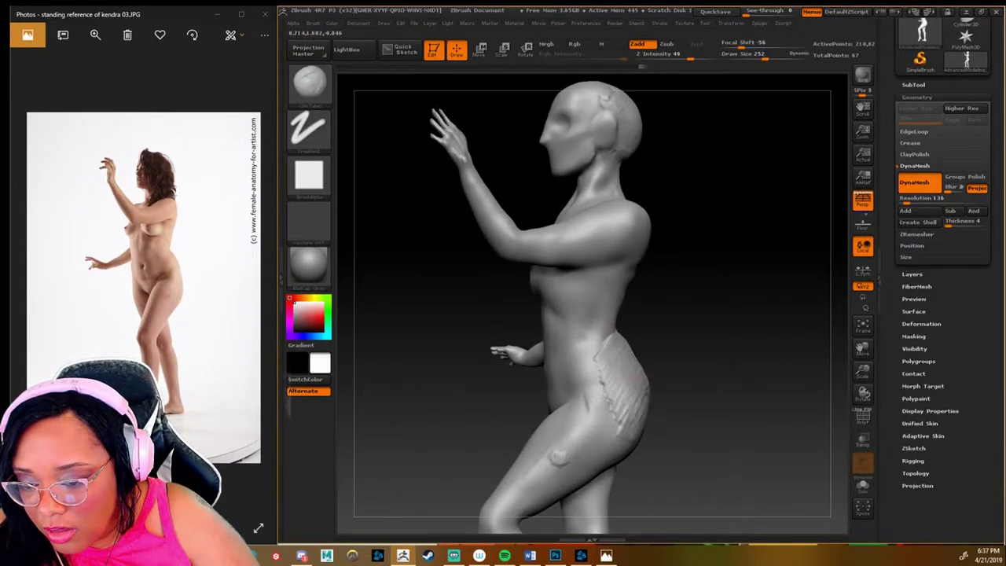
{"action": "left_click_drag", "start_coordinate": [621, 338], "coordinate": [633, 436], "text": "shift"}
{"action": "left_click_drag", "start_coordinate": [592, 355], "coordinate": [610, 425], "text": "shift"}
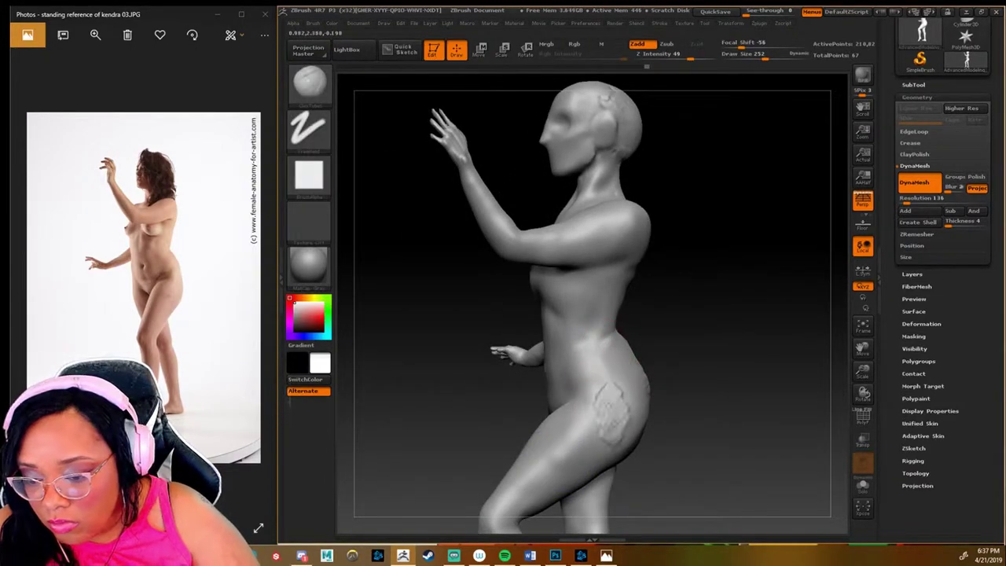
Step: Turn the figure to its back and advance to the rear-view reference photo
{"action": "left_click_drag", "start_coordinate": [778, 354], "coordinate": [708, 354]}
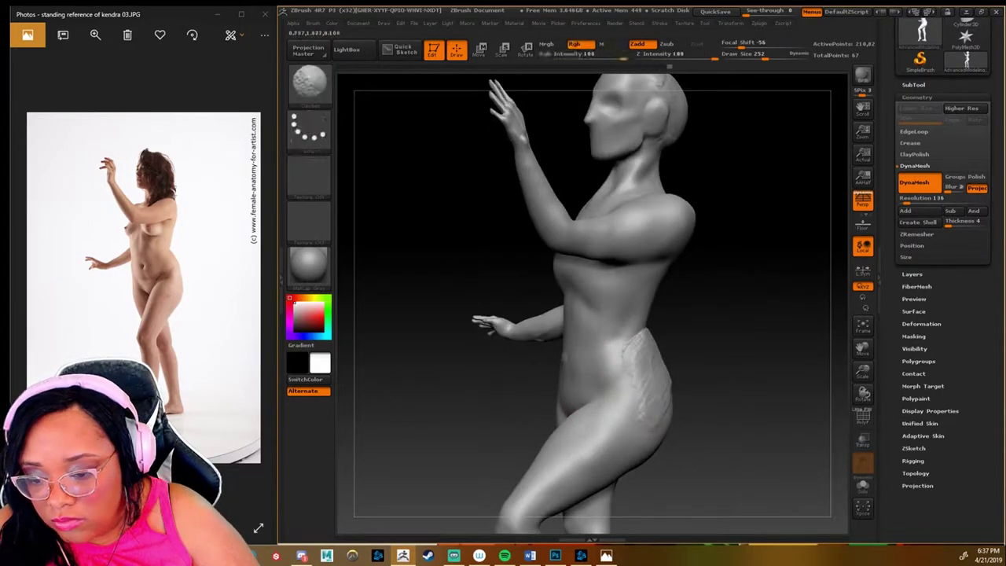
{"action": "left_click_drag", "start_coordinate": [778, 354], "coordinate": [707, 353]}
{"action": "left_click_drag", "start_coordinate": [786, 354], "coordinate": [739, 353]}
{"action": "left_click", "coordinate": [255, 295]}
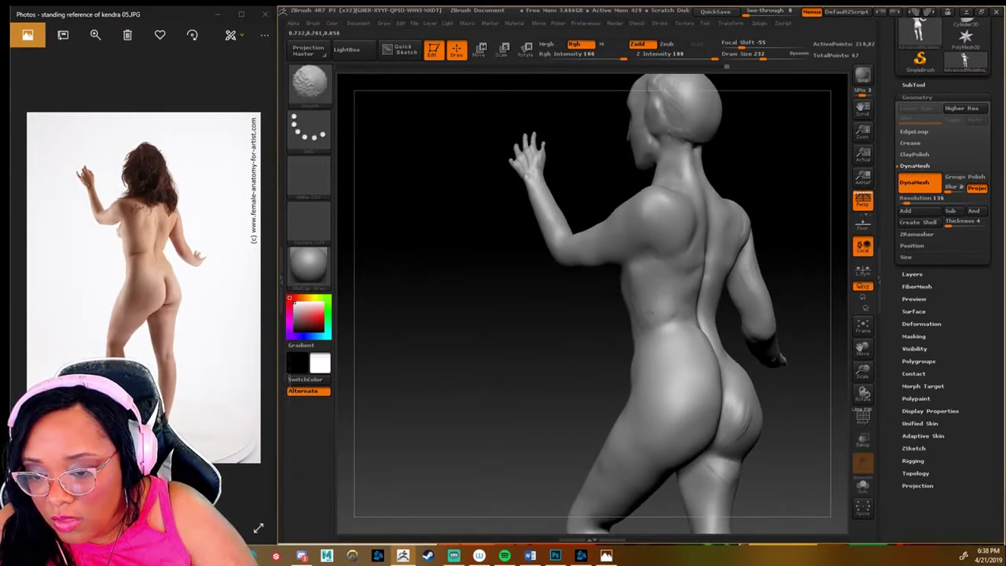
Step: Undo the rough patch on the shoulder with Ctrl+Z and frame the figure's back
{"action": "mouse_move", "coordinate": [660, 310]}
{"action": "left_mouse_down"}
{"action": "mouse_move", "coordinate": [627, 309]}
{"action": "mouse_move", "coordinate": [633, 246]}
{"action": "left_mouse_up"}
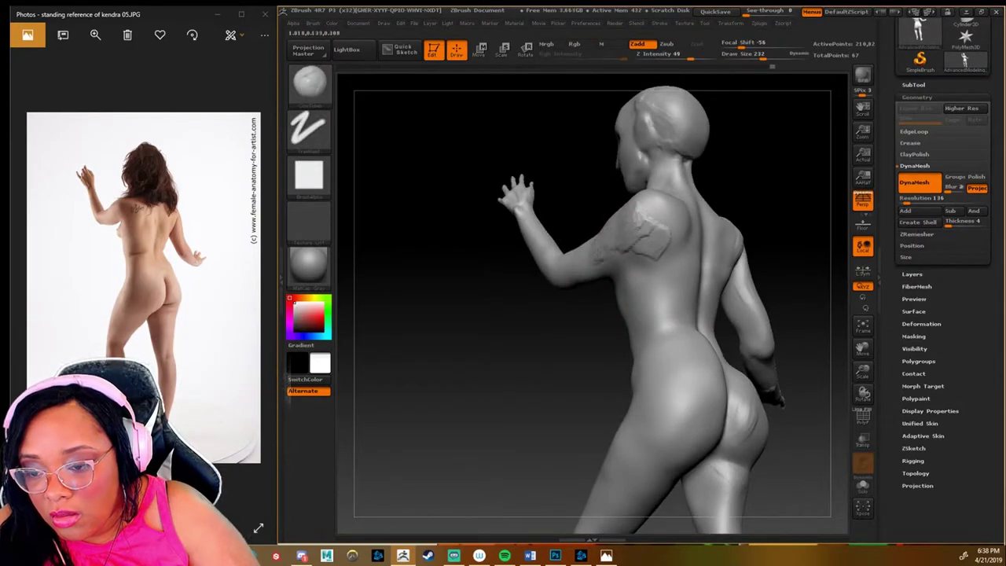
{"action": "key", "text": "ctrl+z"}
{"action": "key", "text": "ctrl+z"}
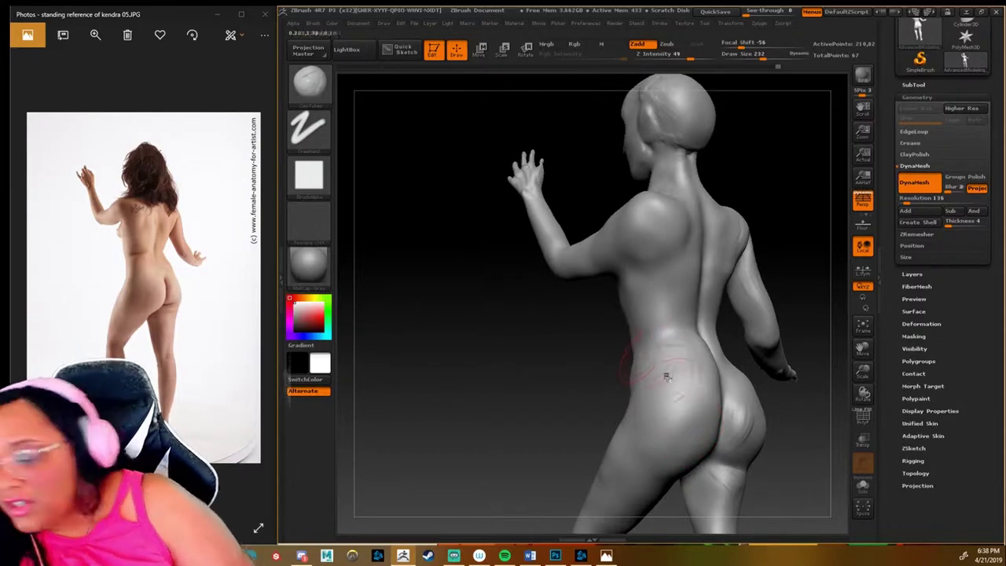
{"action": "left_click_drag", "start_coordinate": [666, 377], "coordinate": [804, 303]}
{"action": "left_click_drag", "start_coordinate": [539, 314], "coordinate": [693, 331]}
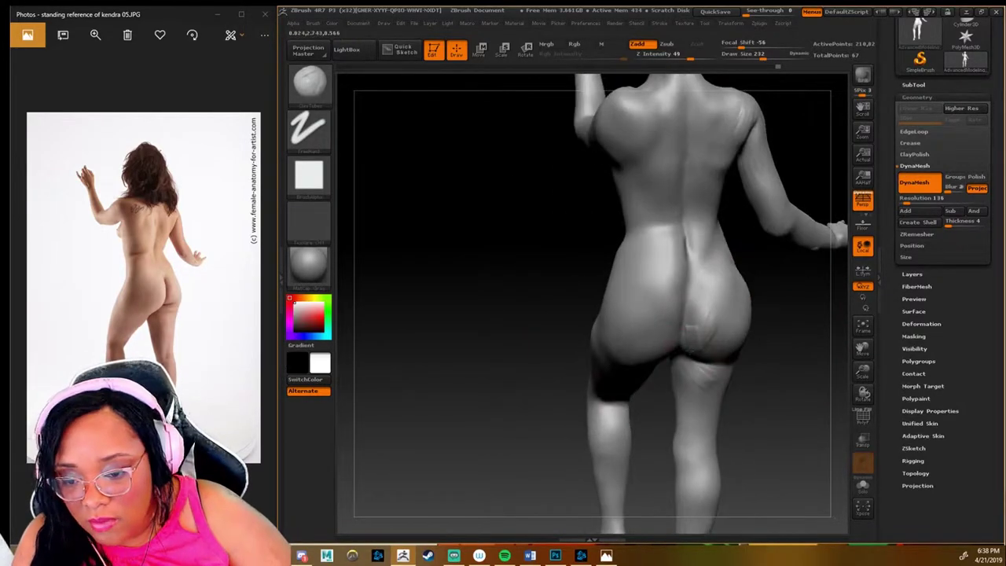
Step: Reshape the right buttock crease and smooth it over several passes
{"action": "mouse_move", "coordinate": [693, 291]}
{"action": "left_mouse_down"}
{"action": "mouse_move", "coordinate": [696, 338]}
{"action": "mouse_move", "coordinate": [700, 271]}
{"action": "mouse_move", "coordinate": [727, 315]}
{"action": "left_mouse_up"}
{"action": "mouse_move", "coordinate": [696, 248]}
{"action": "left_mouse_down", "text": "shift"}
{"action": "mouse_move", "coordinate": [710, 311]}
{"action": "mouse_move", "coordinate": [739, 338]}
{"action": "left_mouse_up", "text": "shift"}
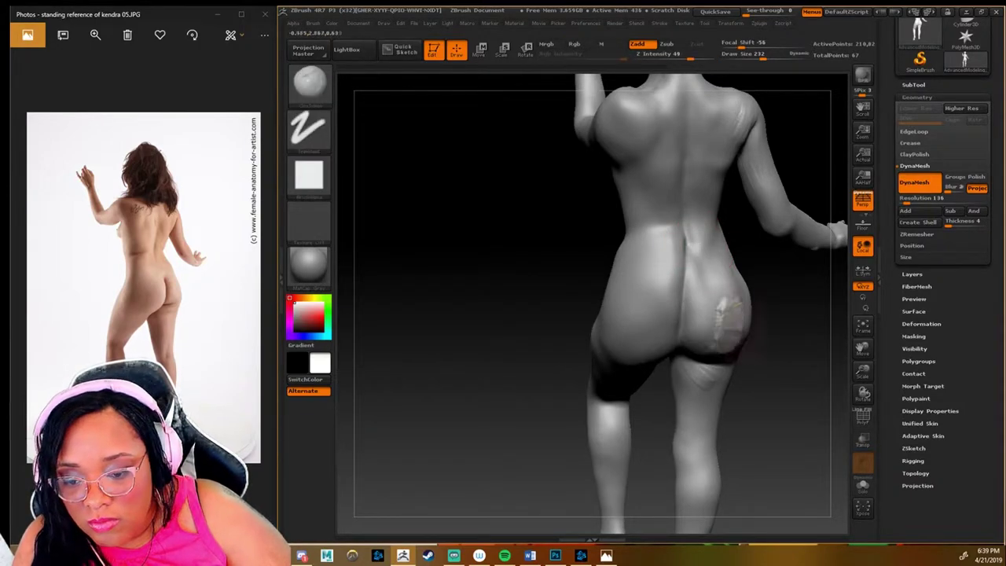
{"action": "left_click_drag", "start_coordinate": [719, 305], "coordinate": [794, 298], "text": "shift"}
{"action": "mouse_move", "coordinate": [731, 267]}
{"action": "left_mouse_down", "text": "shift"}
{"action": "mouse_move", "coordinate": [715, 303]}
{"action": "mouse_move", "coordinate": [720, 340]}
{"action": "left_mouse_up", "text": "shift"}
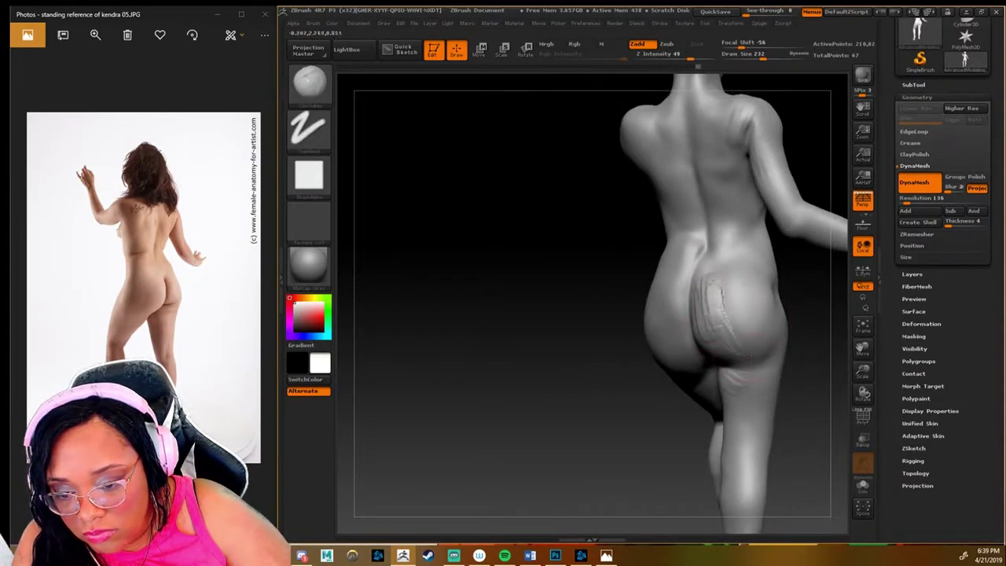
Step: Smooth the buttock surface and add a small stroke on the back of the thigh
{"action": "mouse_move", "coordinate": [566, 271]}
{"action": "left_mouse_down"}
{"action": "mouse_move", "coordinate": [602, 266]}
{"action": "mouse_move", "coordinate": [580, 287]}
{"action": "mouse_move", "coordinate": [677, 233]}
{"action": "left_mouse_up"}
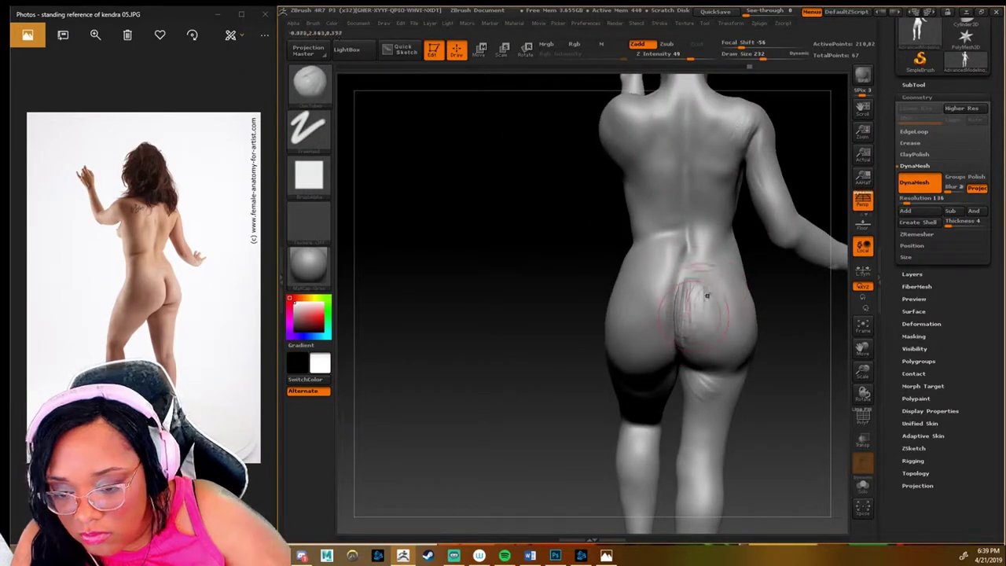
{"action": "left_click_drag", "start_coordinate": [711, 303], "coordinate": [692, 307], "text": "shift"}
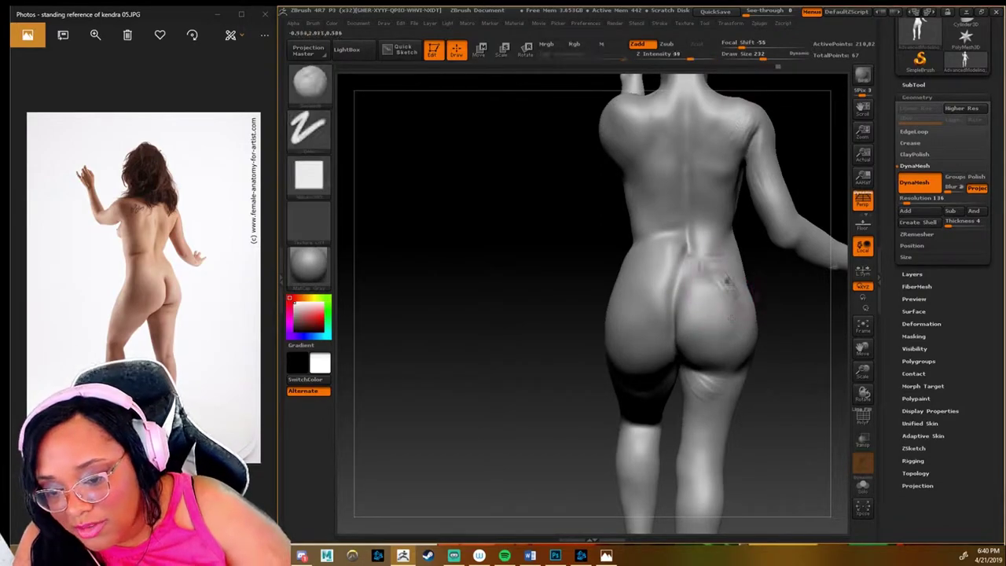
{"action": "left_click_drag", "start_coordinate": [688, 379], "coordinate": [711, 393]}
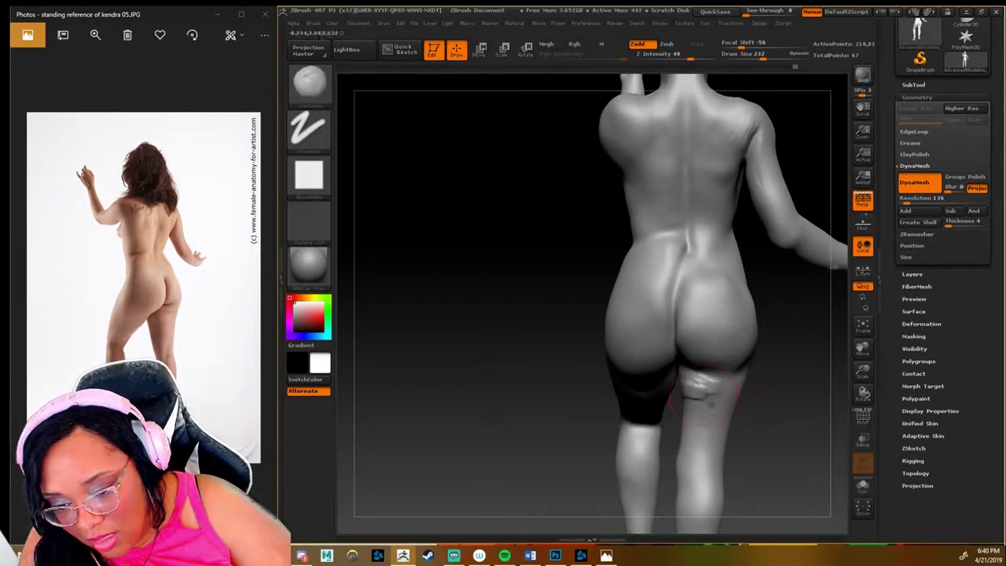
{"action": "mouse_move", "coordinate": [756, 439]}
{"action": "left_mouse_down"}
{"action": "mouse_move", "coordinate": [713, 384]}
{"action": "mouse_move", "coordinate": [755, 385]}
{"action": "mouse_move", "coordinate": [692, 424]}
{"action": "left_mouse_up"}
{"action": "key", "text": "shift"}
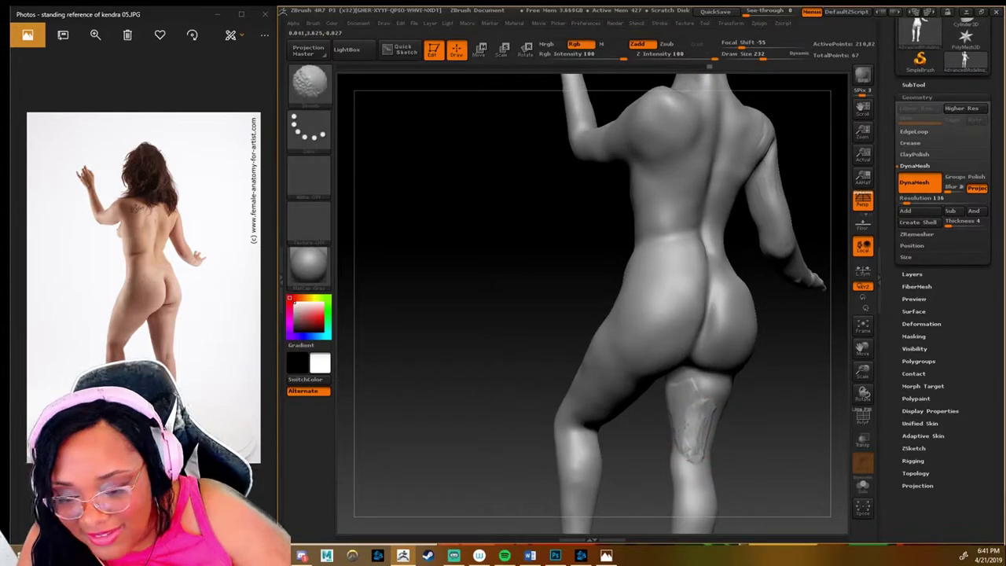
{"action": "left_click_drag", "start_coordinate": [693, 425], "coordinate": [684, 318]}
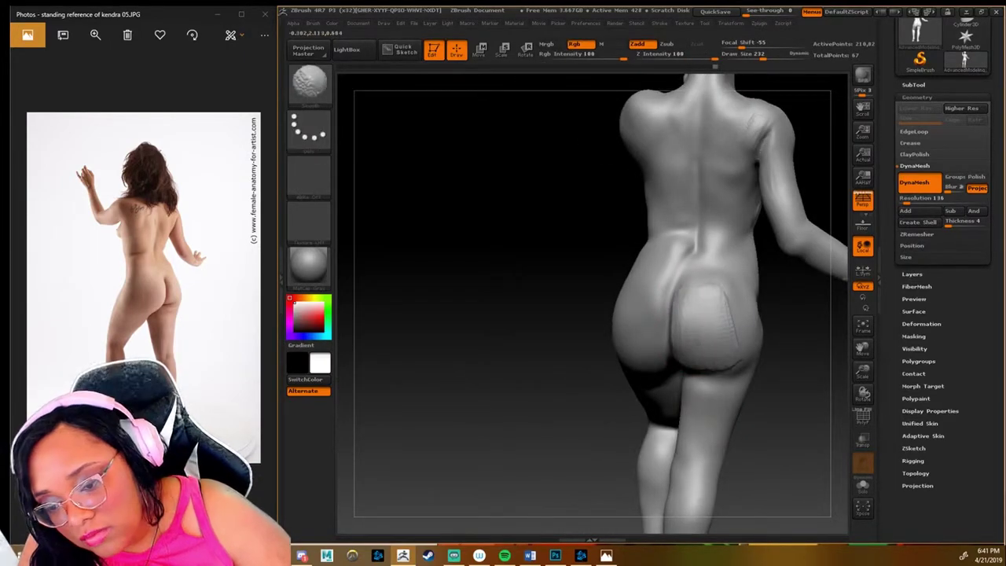
{"action": "left_click_drag", "start_coordinate": [787, 338], "coordinate": [818, 355]}
Step: Switch to the back-view reference photo and orbit the figure to match it
{"action": "left_click", "coordinate": [31, 292]}
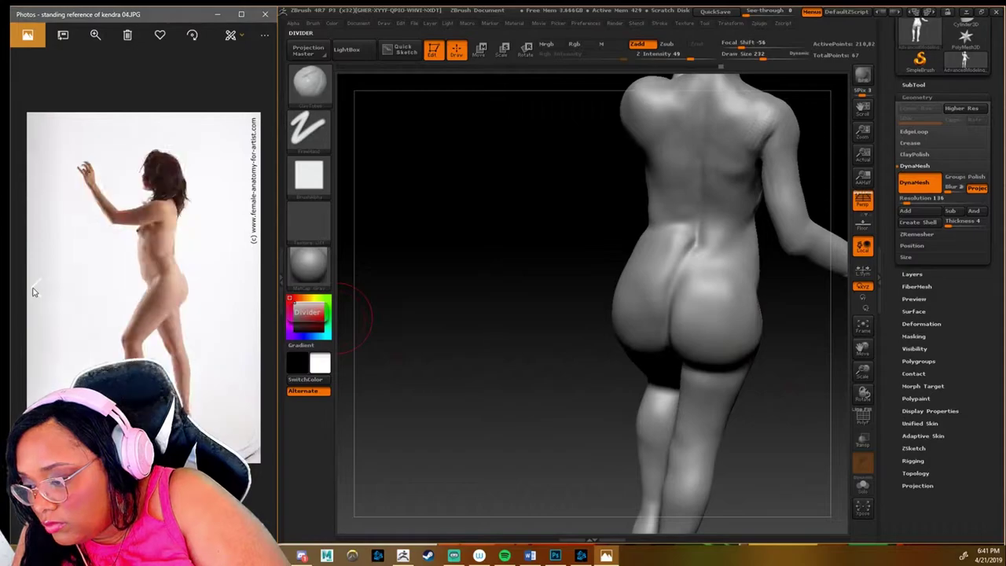
{"action": "left_click", "coordinate": [232, 295]}
{"action": "left_click", "coordinate": [232, 295]}
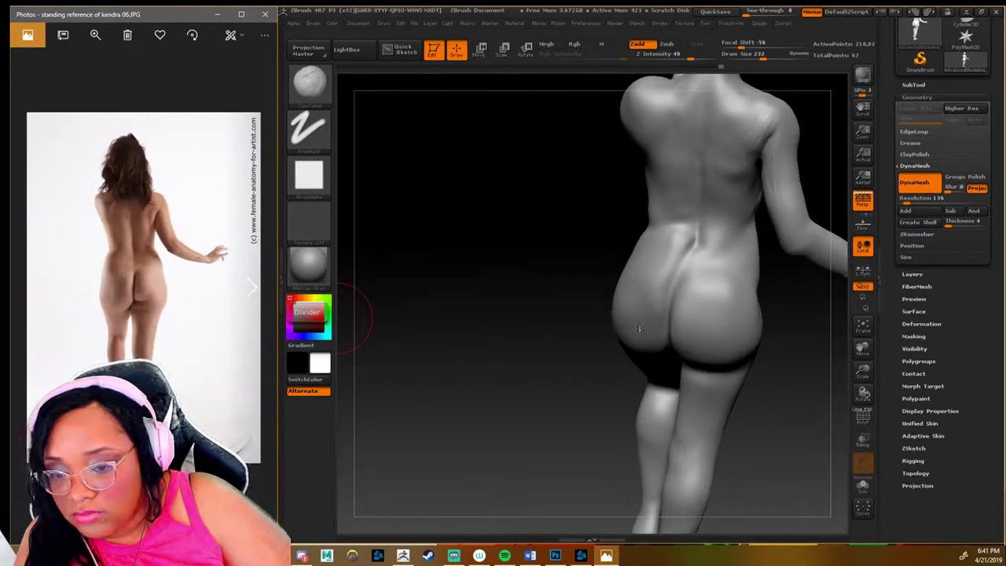
{"action": "left_click_drag", "start_coordinate": [551, 243], "coordinate": [600, 241]}
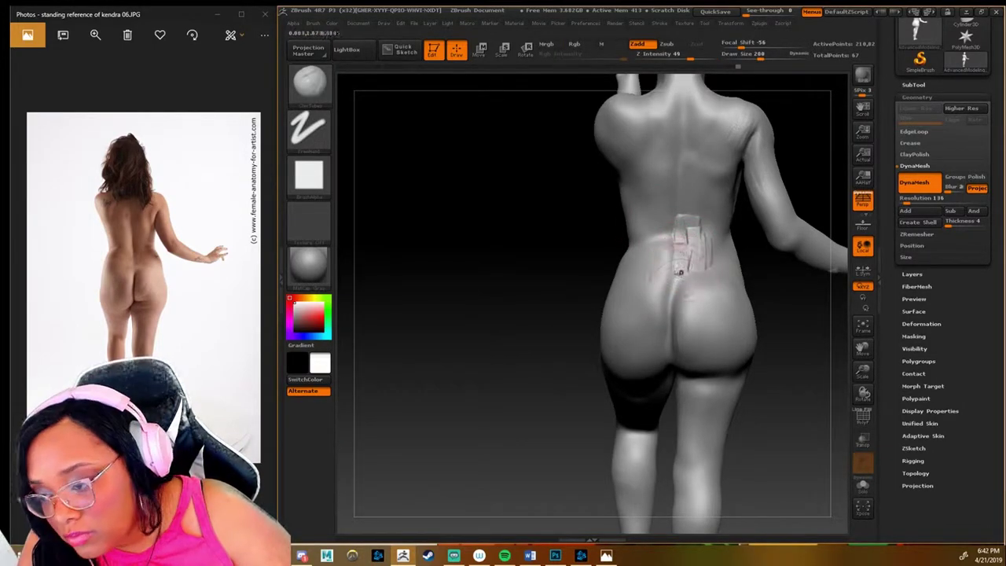
Step: Smooth away the rough patches on the lower and upper back
{"action": "left_click_drag", "start_coordinate": [688, 236], "coordinate": [676, 319], "text": "shift"}
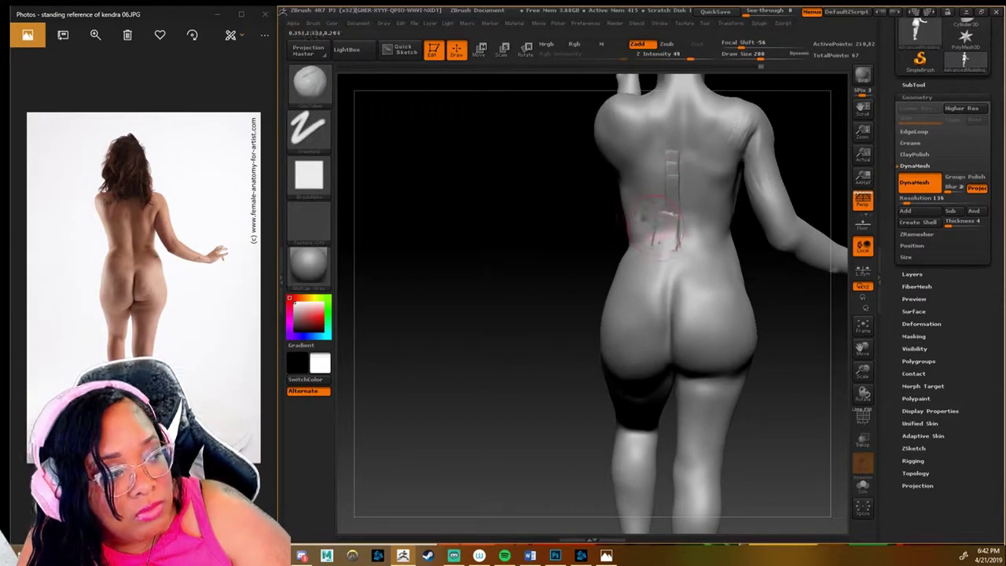
{"action": "left_click_drag", "start_coordinate": [665, 197], "coordinate": [661, 149], "text": "shift"}
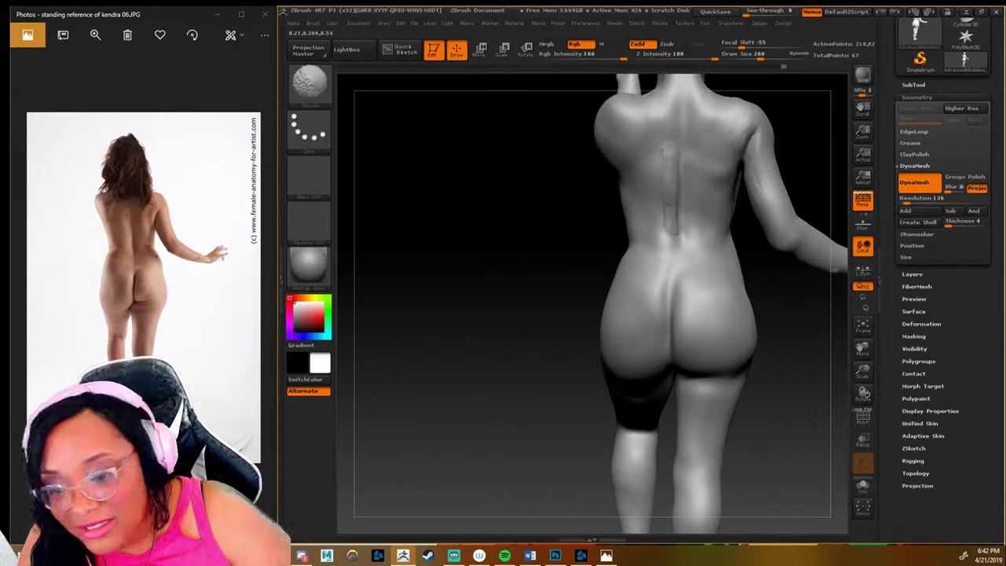
{"action": "key", "text": "shift"}
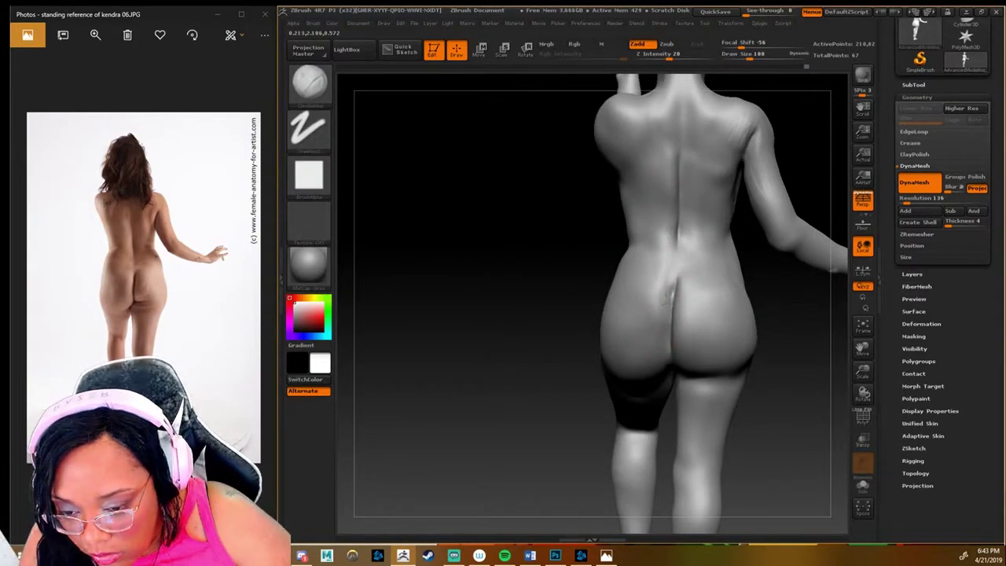
{"action": "key", "text": "shift"}
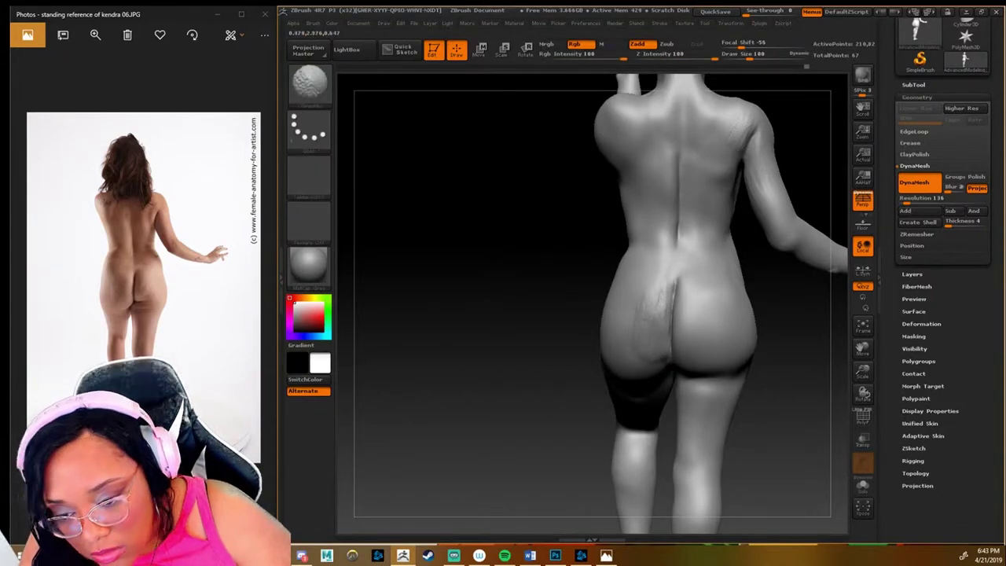
Step: Shift-smooth the left buttock and outer left thigh from a three-quarter view
{"action": "mouse_move", "coordinate": [550, 330]}
{"action": "left_mouse_down"}
{"action": "mouse_move", "coordinate": [629, 334]}
{"action": "mouse_move", "coordinate": [651, 309]}
{"action": "mouse_move", "coordinate": [659, 322]}
{"action": "left_mouse_up"}
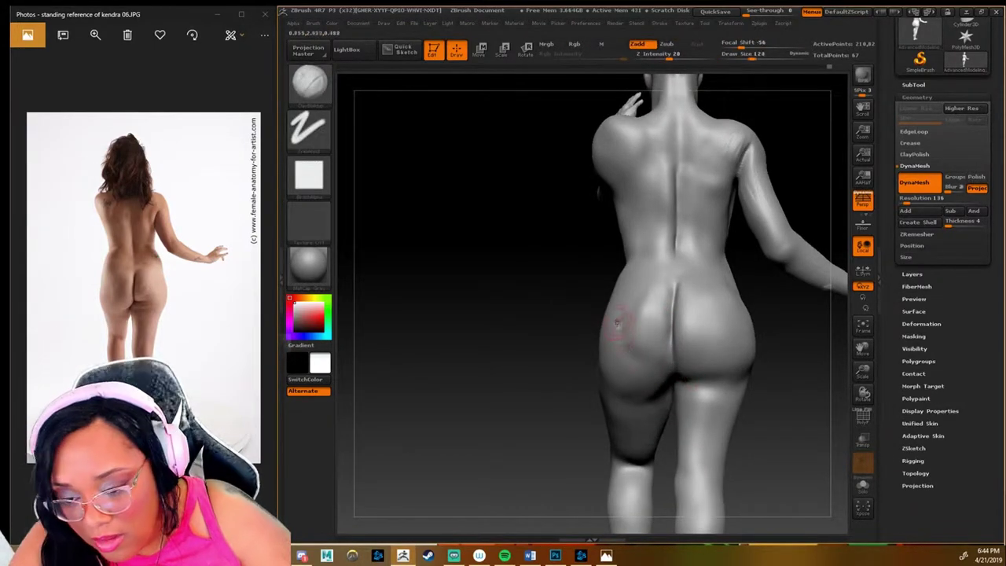
{"action": "left_click_drag", "start_coordinate": [627, 297], "coordinate": [633, 316], "text": "shift"}
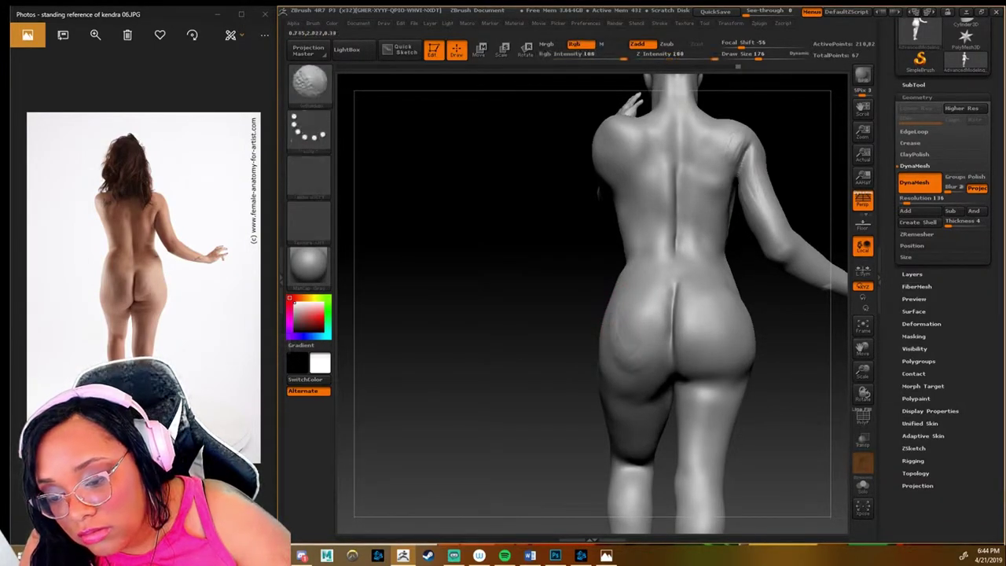
{"action": "left_click_drag", "start_coordinate": [641, 366], "coordinate": [615, 334], "text": "shift"}
{"action": "key", "text": "shift"}
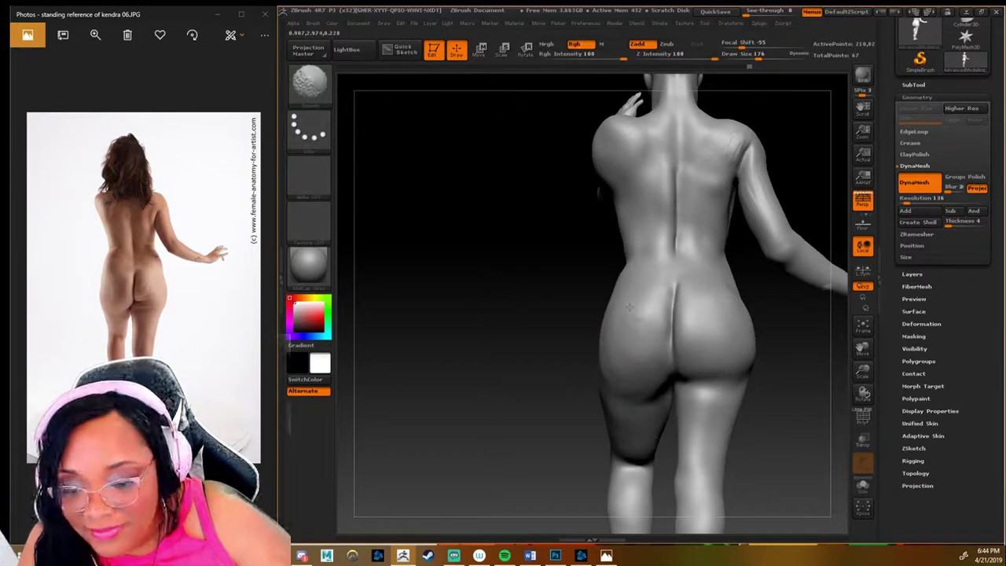
{"action": "left_click_drag", "start_coordinate": [617, 429], "coordinate": [606, 409], "text": "shift"}
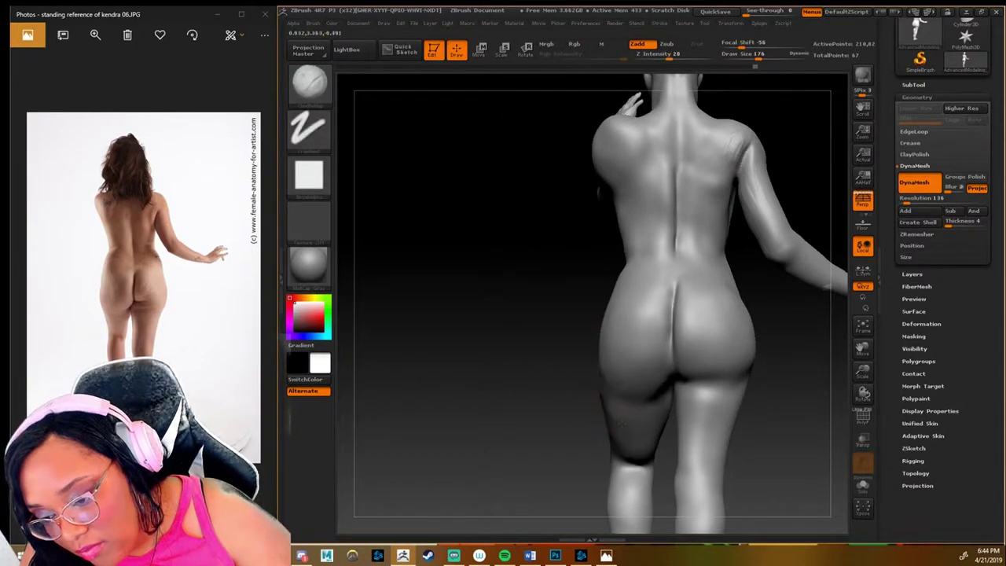
{"action": "left_click_drag", "start_coordinate": [512, 354], "coordinate": [688, 202]}
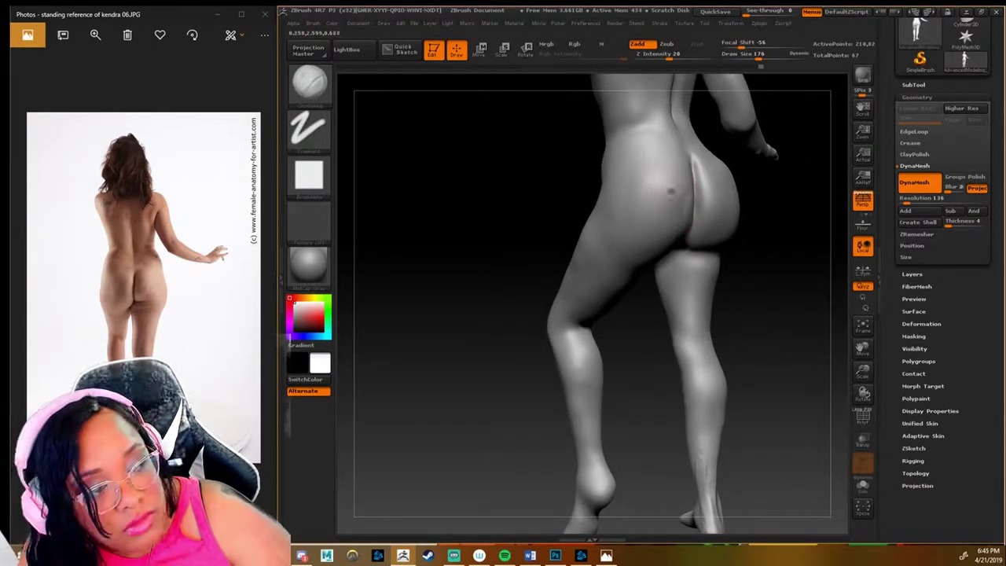
Step: Compare the legs from rear and side, then undo the stroke marks on the calf
{"action": "left_click_drag", "start_coordinate": [773, 307], "coordinate": [643, 316]}
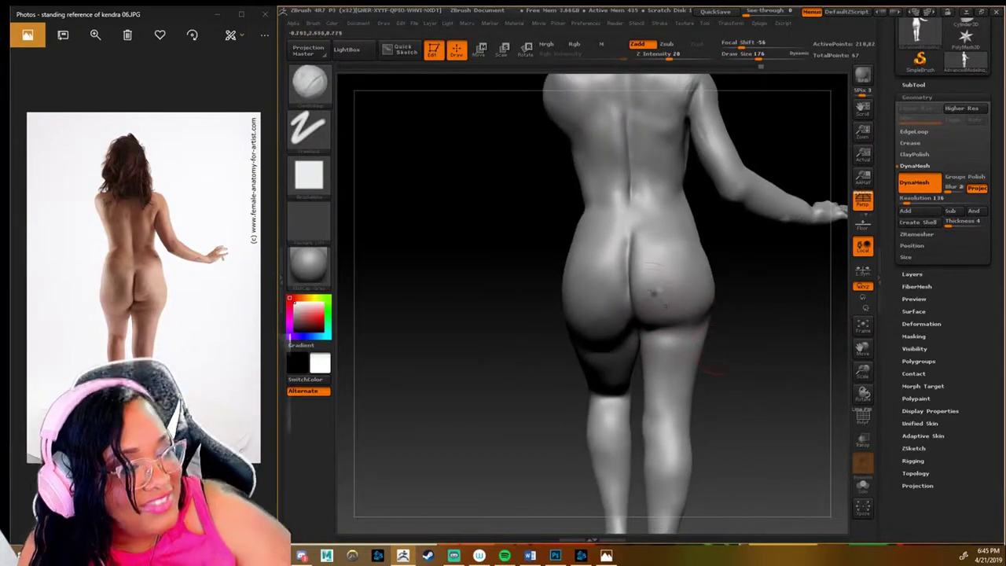
{"action": "left_click_drag", "start_coordinate": [711, 374], "coordinate": [703, 337]}
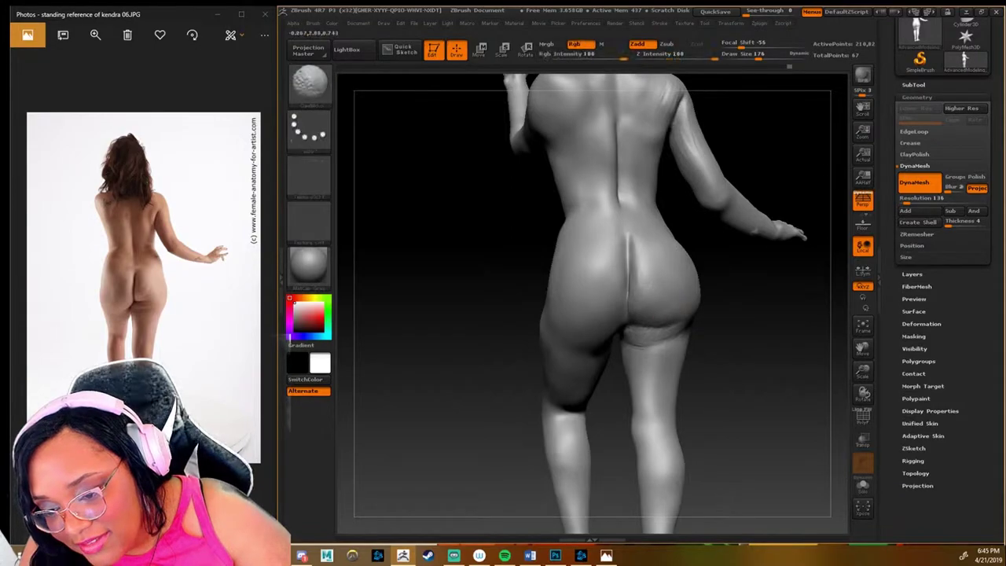
{"action": "left_click_drag", "start_coordinate": [487, 354], "coordinate": [706, 357]}
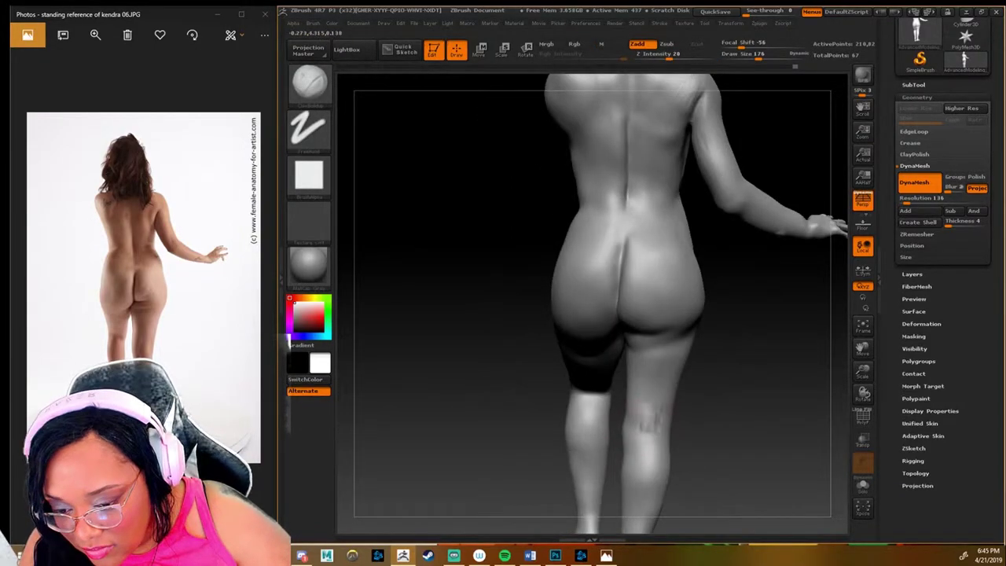
{"action": "key", "text": "ctrl+z"}
Step: Choose a dotted-stroke brush set to build up and add muscle to the calf
{"action": "key", "text": "b"}
{"action": "key", "text": "d"}
{"action": "key", "text": "s"}
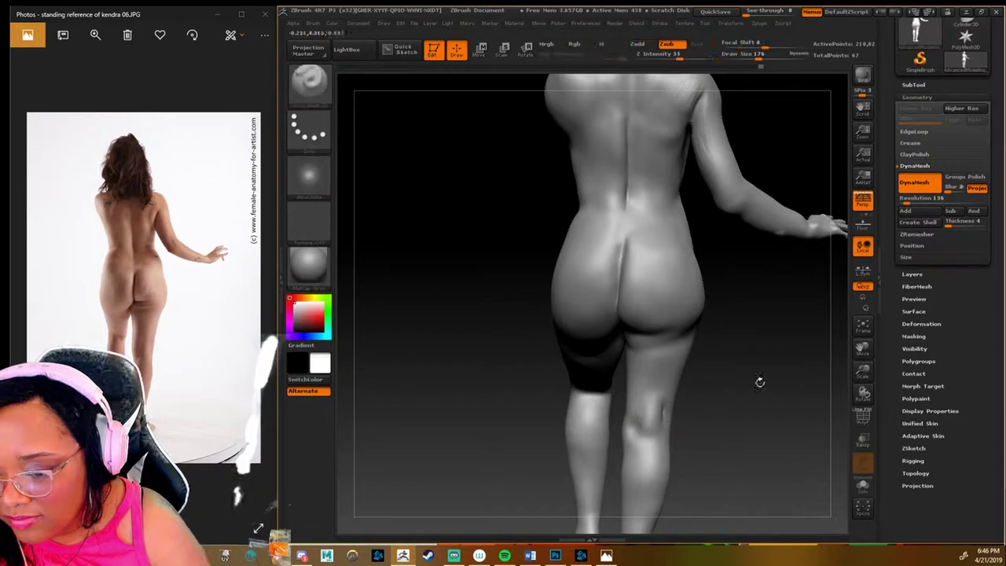
{"action": "right_click_drag", "start_coordinate": [663, 401], "coordinate": [622, 327], "text": "alt"}
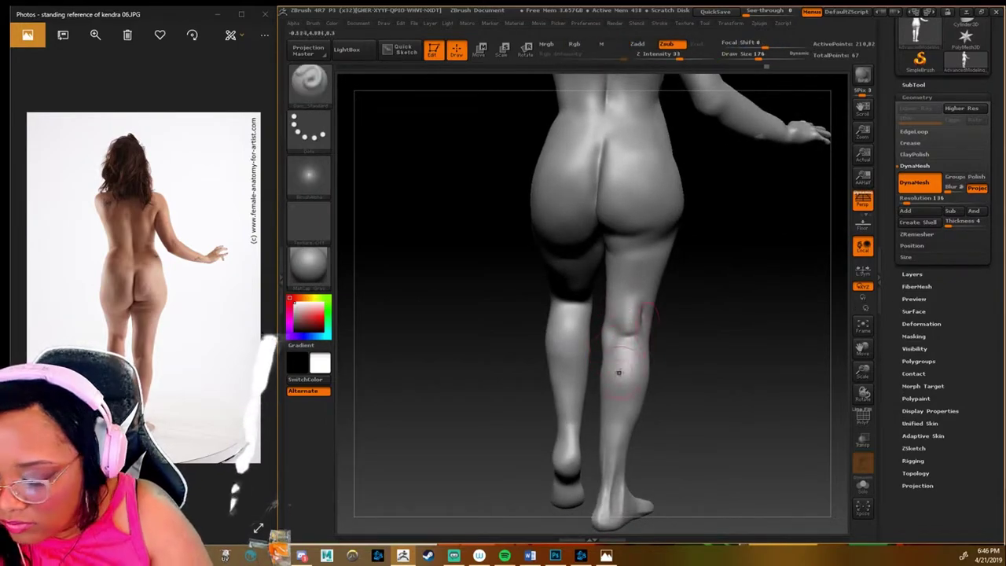
{"action": "key", "text": "b"}
{"action": "key", "text": "c"}
{"action": "key", "text": "b"}
{"action": "left_click_drag", "start_coordinate": [621, 315], "coordinate": [627, 327]}
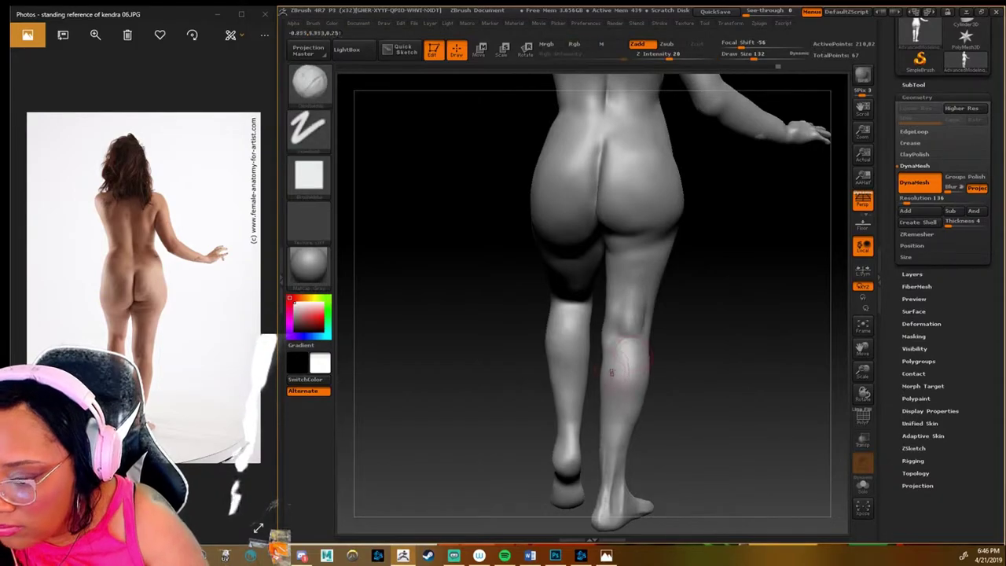
Step: Inspect the hips and legs from profile and rear angles, then mask off the left foot
{"action": "right_click_drag", "start_coordinate": [613, 370], "coordinate": [828, 285]}
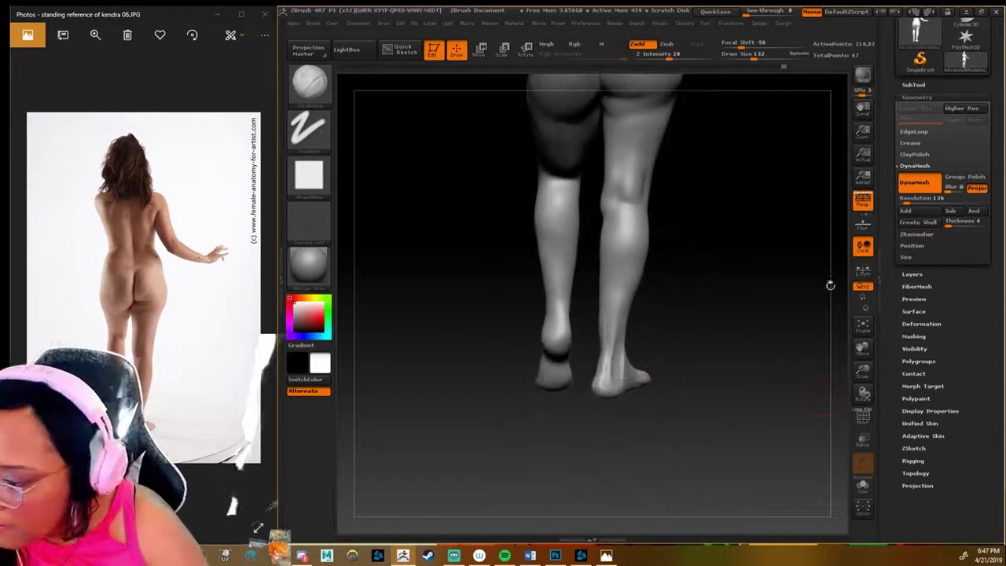
{"action": "scroll", "coordinate": [162, 299], "scroll_direction": "up", "scroll_amount": 1}
{"action": "scroll", "coordinate": [163, 299], "scroll_direction": "down", "scroll_amount": 1}
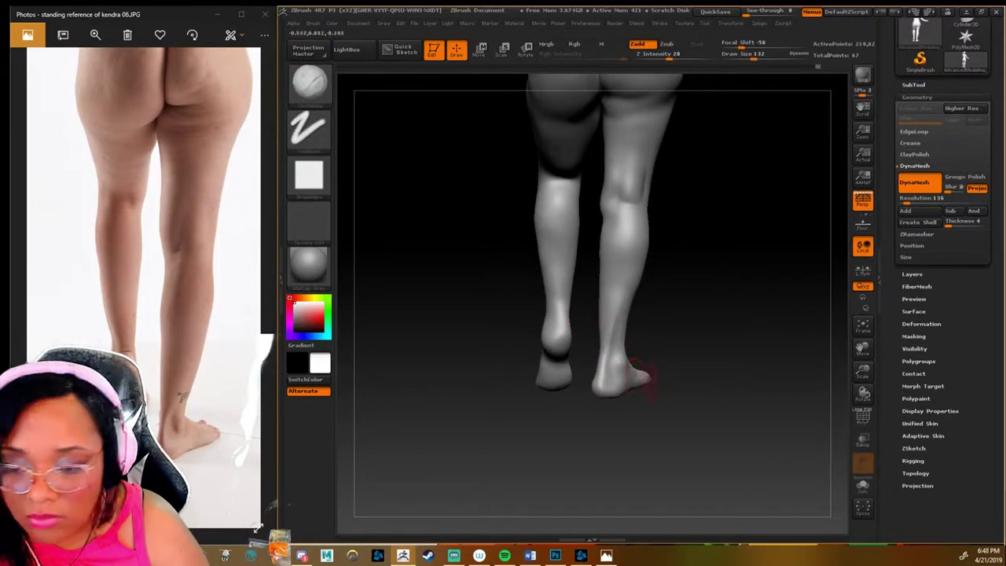
{"action": "right_click_drag", "start_coordinate": [650, 381], "coordinate": [694, 415]}
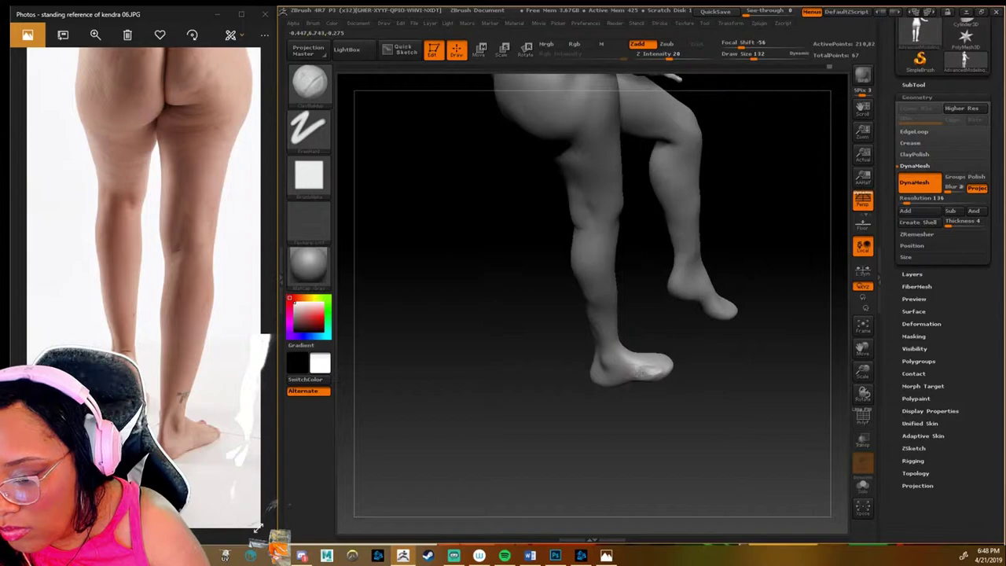
{"action": "mouse_move", "coordinate": [643, 372]}
{"action": "right_mouse_down"}
{"action": "mouse_move", "coordinate": [543, 324]}
{"action": "mouse_move", "coordinate": [524, 209]}
{"action": "right_mouse_up"}
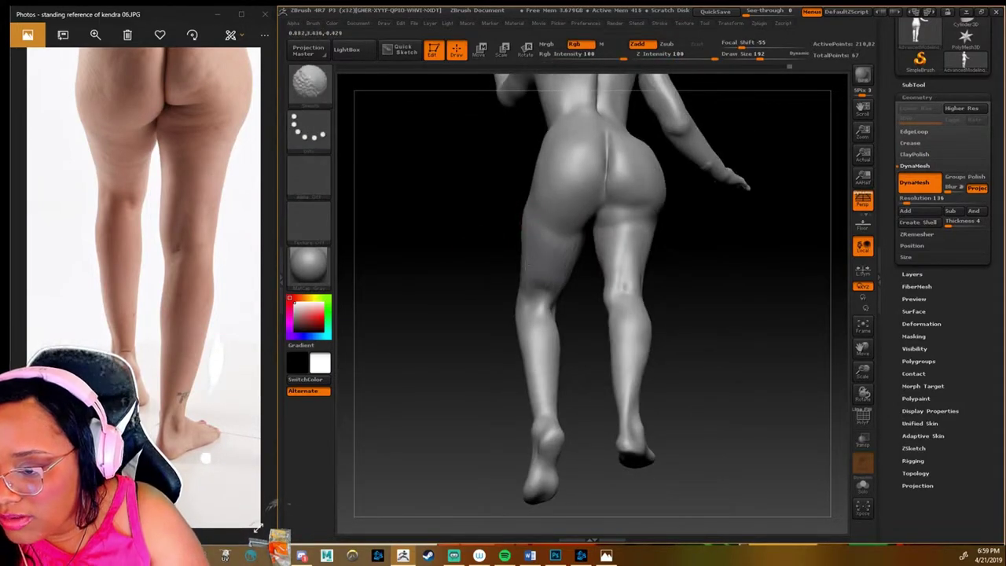
{"action": "right_click_drag", "start_coordinate": [568, 244], "coordinate": [551, 267]}
{"action": "right_click_drag", "start_coordinate": [529, 194], "coordinate": [531, 220]}
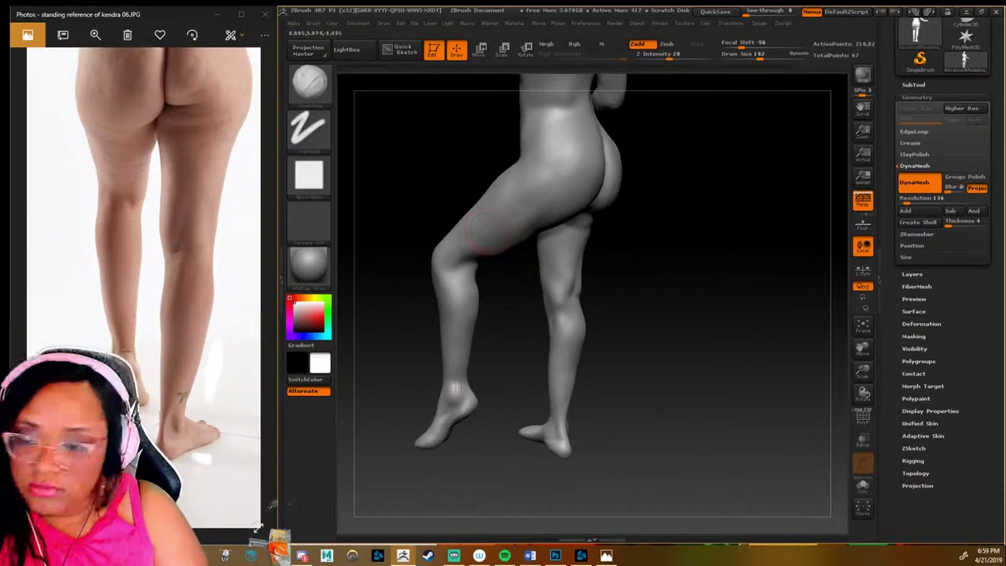
{"action": "mouse_move", "coordinate": [504, 408]}
{"action": "right_mouse_down"}
{"action": "mouse_move", "coordinate": [516, 444]}
{"action": "mouse_move", "coordinate": [715, 438]}
{"action": "mouse_move", "coordinate": [600, 346]}
{"action": "right_mouse_up"}
{"action": "left_click_drag", "start_coordinate": [574, 382], "coordinate": [593, 419]}
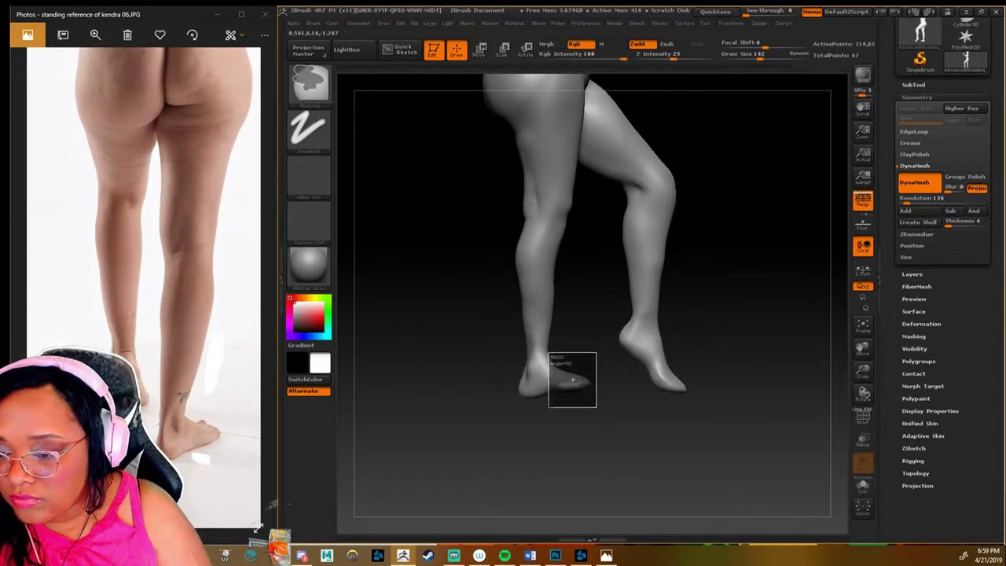
Step: Step the reference viewer to a new standing pose and orbit the legs to compare
{"action": "left_click", "coordinate": [114, 266]}
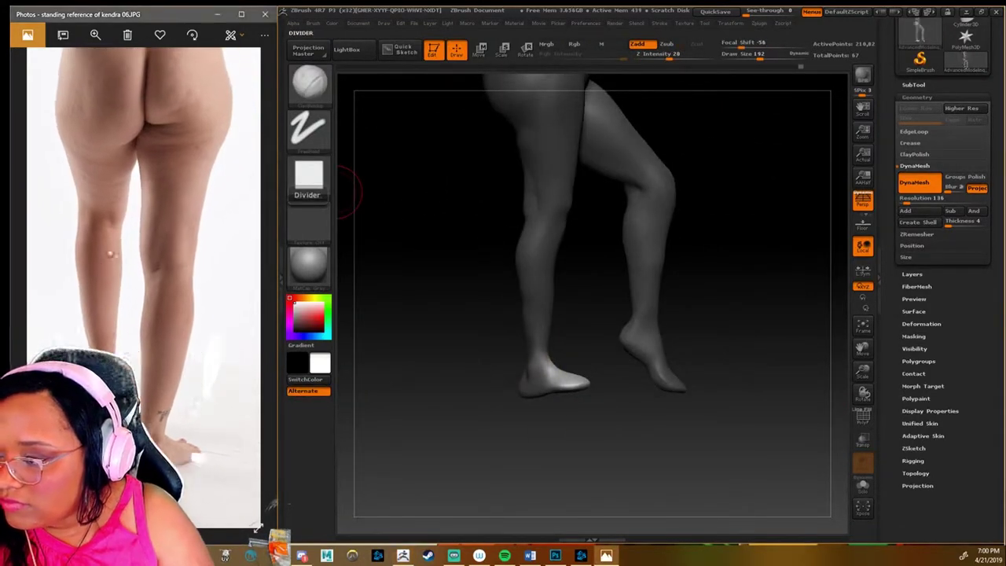
{"action": "left_click", "coordinate": [242, 276]}
{"action": "left_click", "coordinate": [242, 275]}
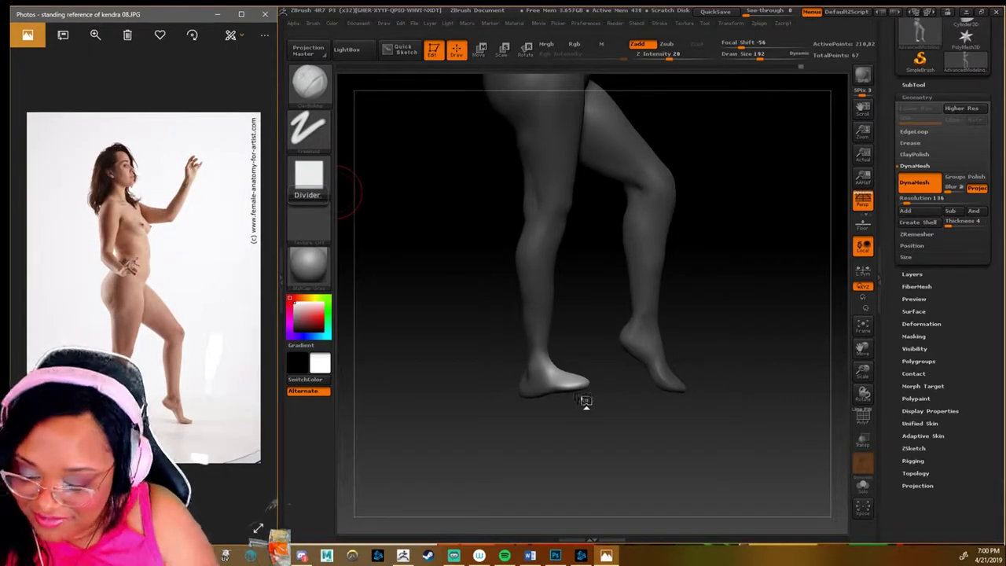
{"action": "left_click", "coordinate": [590, 386]}
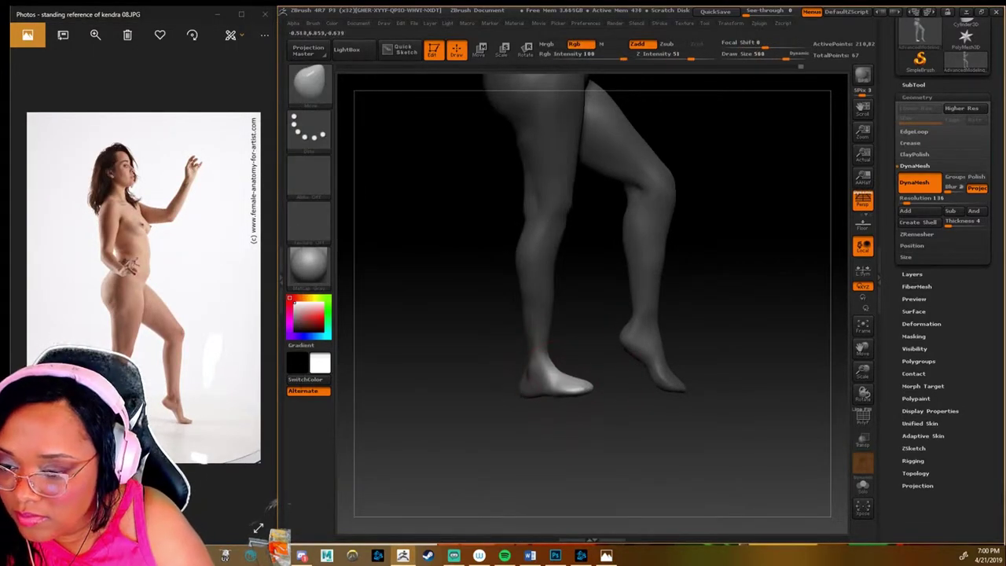
{"action": "mouse_move", "coordinate": [604, 430]}
{"action": "left_mouse_down"}
{"action": "mouse_move", "coordinate": [623, 430]}
{"action": "mouse_move", "coordinate": [531, 405]}
{"action": "mouse_move", "coordinate": [587, 427]}
{"action": "mouse_move", "coordinate": [596, 397]}
{"action": "left_mouse_up"}
{"action": "mouse_move", "coordinate": [641, 371]}
{"action": "left_mouse_down"}
{"action": "mouse_move", "coordinate": [649, 391]}
{"action": "mouse_move", "coordinate": [566, 381]}
{"action": "mouse_move", "coordinate": [578, 397]}
{"action": "mouse_move", "coordinate": [551, 385]}
{"action": "left_mouse_up"}
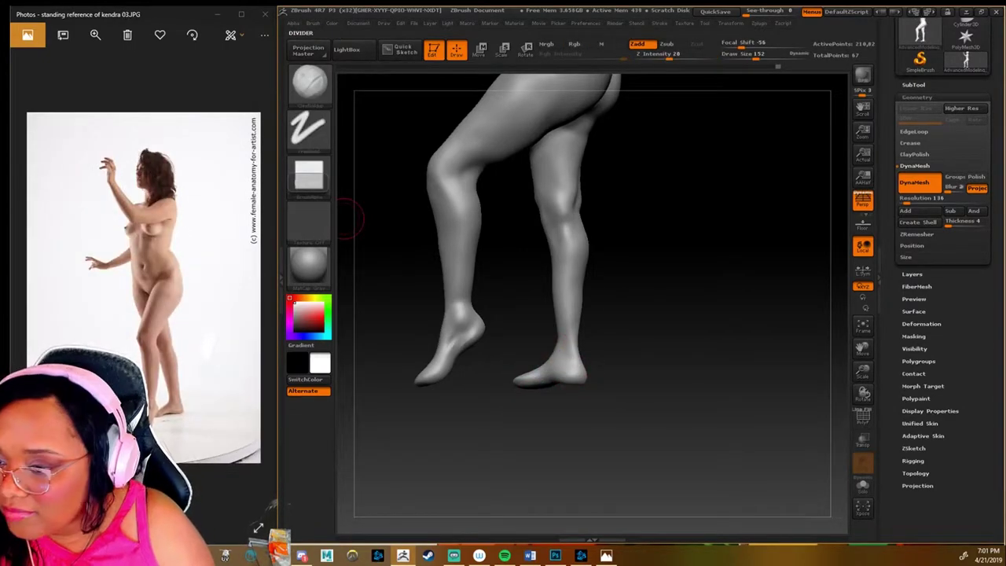
Step: Turn the legs to a frontal view and pick a dotted-stroke brush to refine the feet
{"action": "left_click_drag", "start_coordinate": [555, 353], "coordinate": [539, 386]}
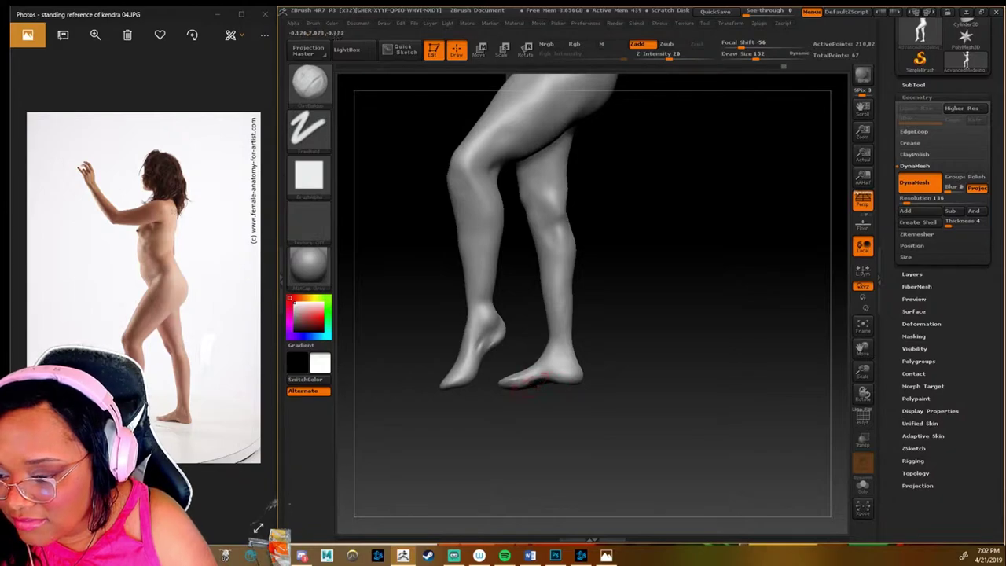
{"action": "mouse_move", "coordinate": [522, 385]}
{"action": "left_mouse_down", "text": "shift"}
{"action": "mouse_move", "coordinate": [691, 385]}
{"action": "mouse_move", "coordinate": [504, 422]}
{"action": "mouse_move", "coordinate": [511, 385]}
{"action": "mouse_move", "coordinate": [489, 377]}
{"action": "left_mouse_up", "text": "shift"}
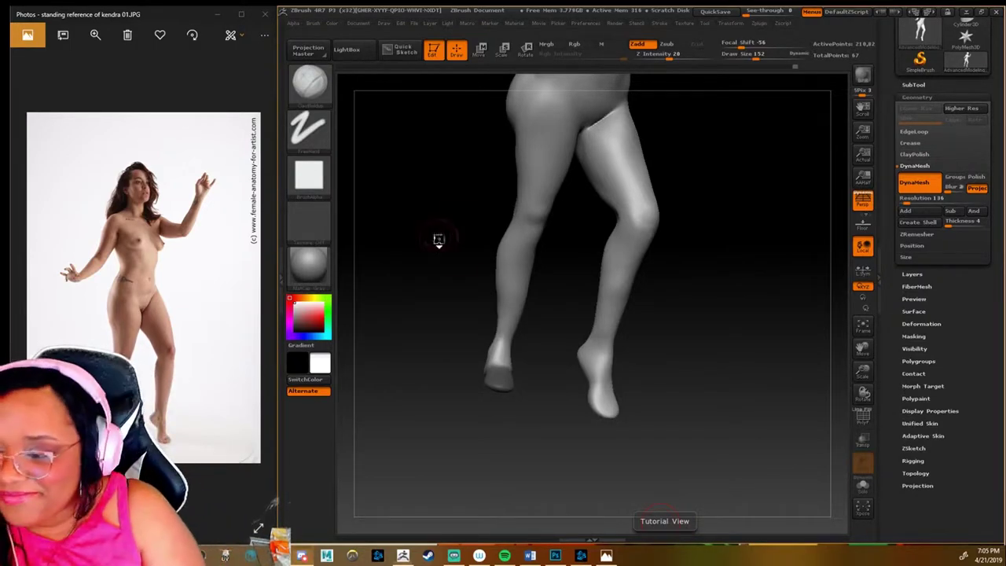
{"action": "mouse_move", "coordinate": [438, 240]}
{"action": "left_mouse_down"}
{"action": "mouse_move", "coordinate": [636, 291]}
{"action": "mouse_move", "coordinate": [524, 423]}
{"action": "left_mouse_up"}
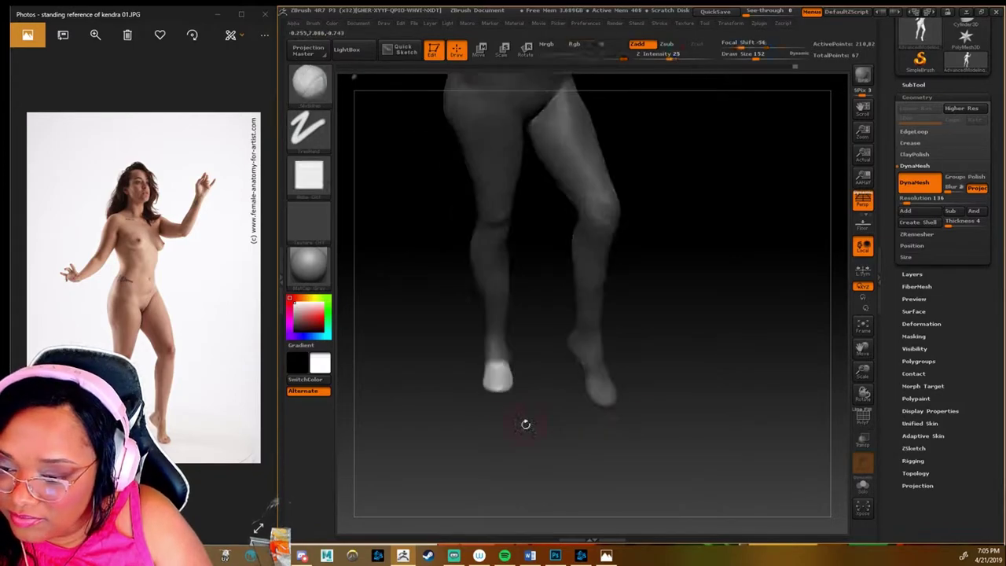
{"action": "key", "text": "b"}
{"action": "left_click", "coordinate": [495, 431]}
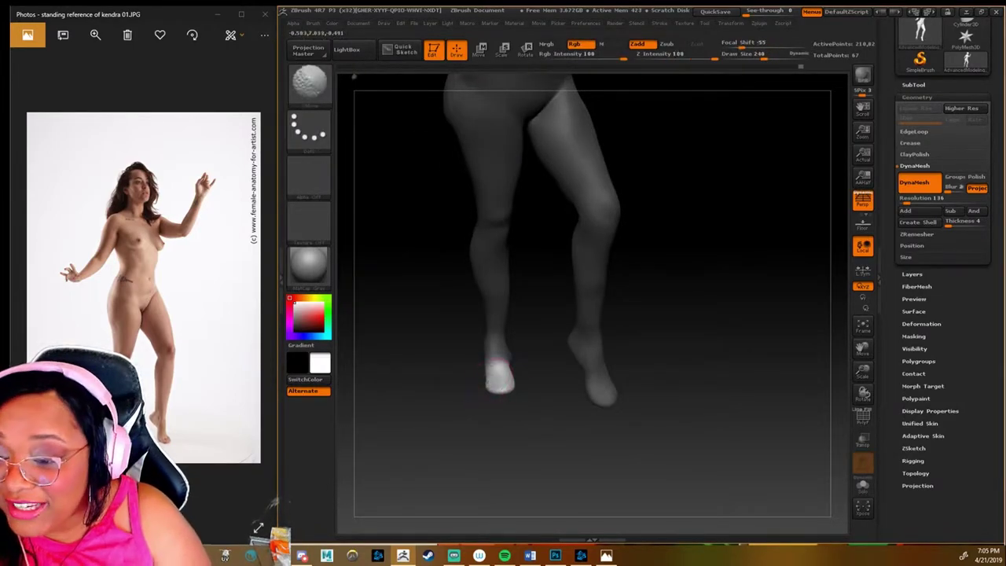
{"action": "mouse_move", "coordinate": [486, 378]}
{"action": "left_mouse_down"}
{"action": "mouse_move", "coordinate": [514, 411]}
{"action": "mouse_move", "coordinate": [548, 345]}
{"action": "mouse_move", "coordinate": [539, 448]}
{"action": "left_mouse_up"}
{"action": "mouse_move", "coordinate": [531, 381]}
{"action": "left_mouse_down"}
{"action": "mouse_move", "coordinate": [529, 355]}
{"action": "mouse_move", "coordinate": [597, 439]}
{"action": "mouse_move", "coordinate": [515, 346]}
{"action": "left_mouse_up"}
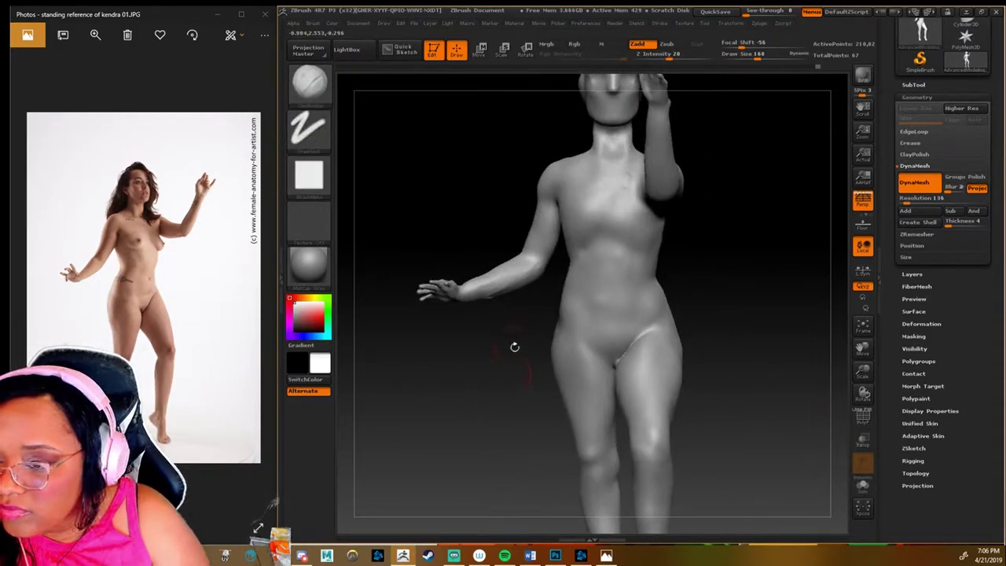
Step: Undo the strokes on the pelvis and the wrinkle marks on the lower abdomen
{"action": "scroll", "coordinate": [102, 148], "scroll_direction": "down", "scroll_amount": 1}
{"action": "scroll", "coordinate": [74, 65], "scroll_direction": "up", "scroll_amount": 5, "text": "ctrl"}
{"action": "scroll", "coordinate": [74, 65], "scroll_direction": "down", "scroll_amount": 2, "text": "ctrl"}
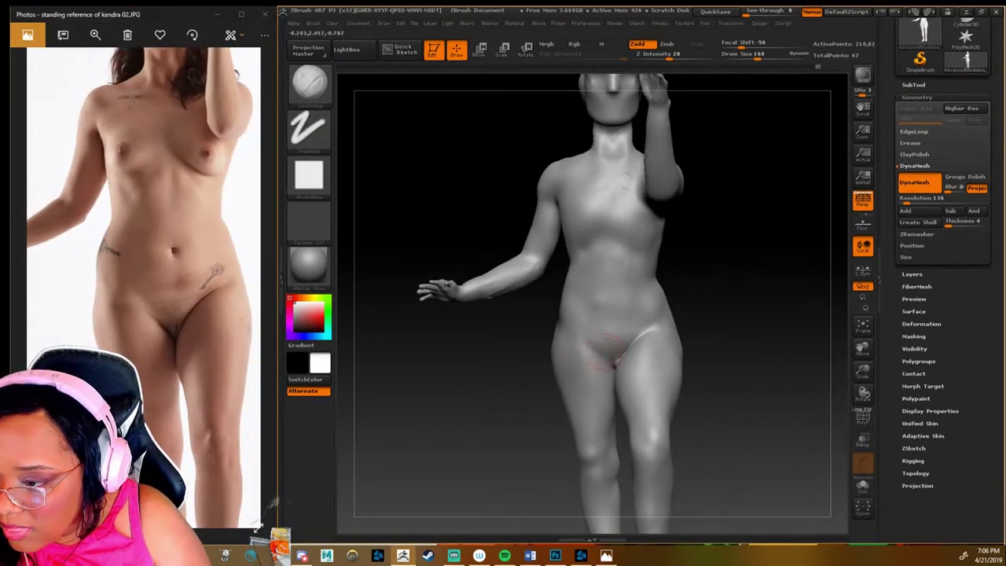
{"action": "key", "text": "ctrl+z"}
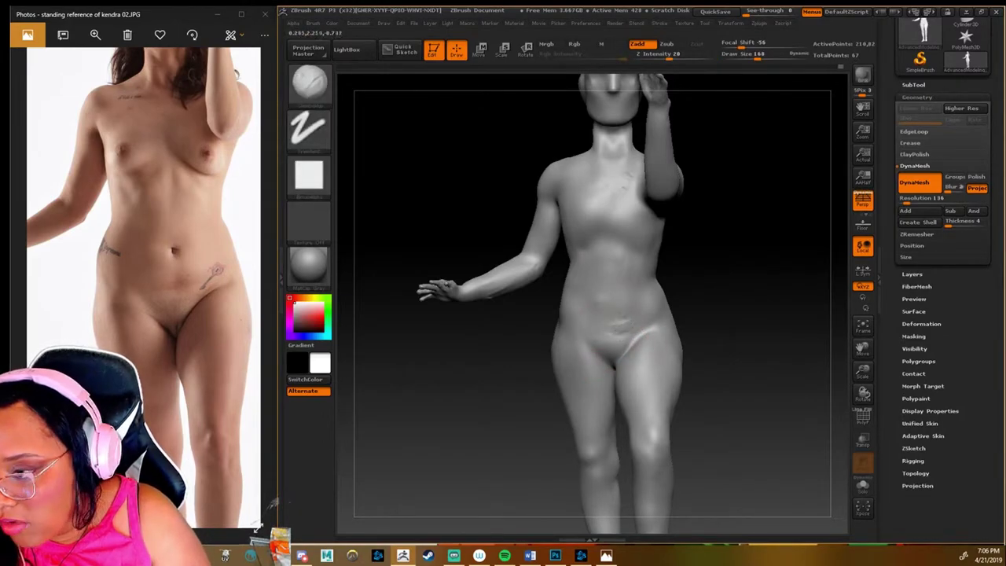
{"action": "key", "text": "ctrl+z"}
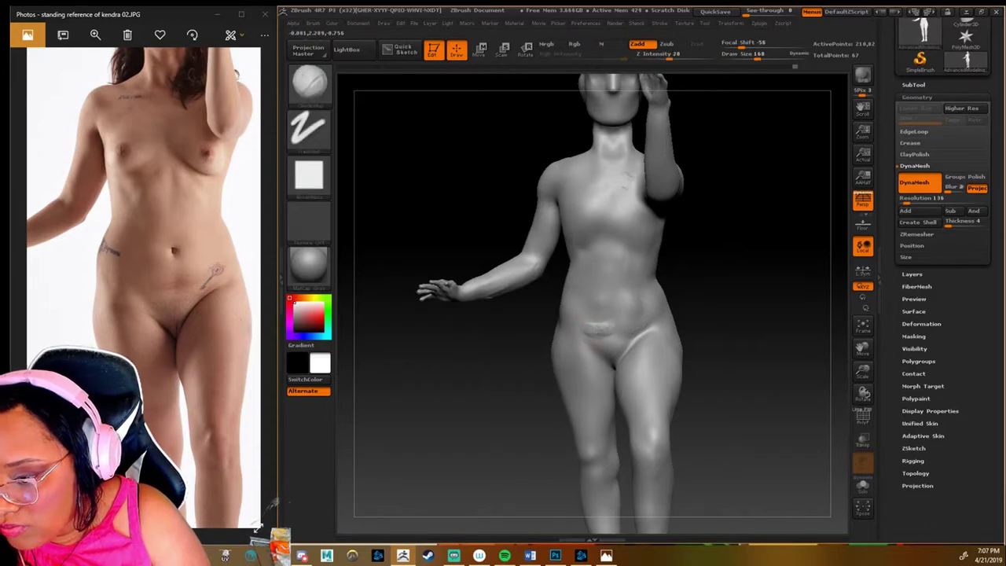
{"action": "key", "text": "ctrl"}
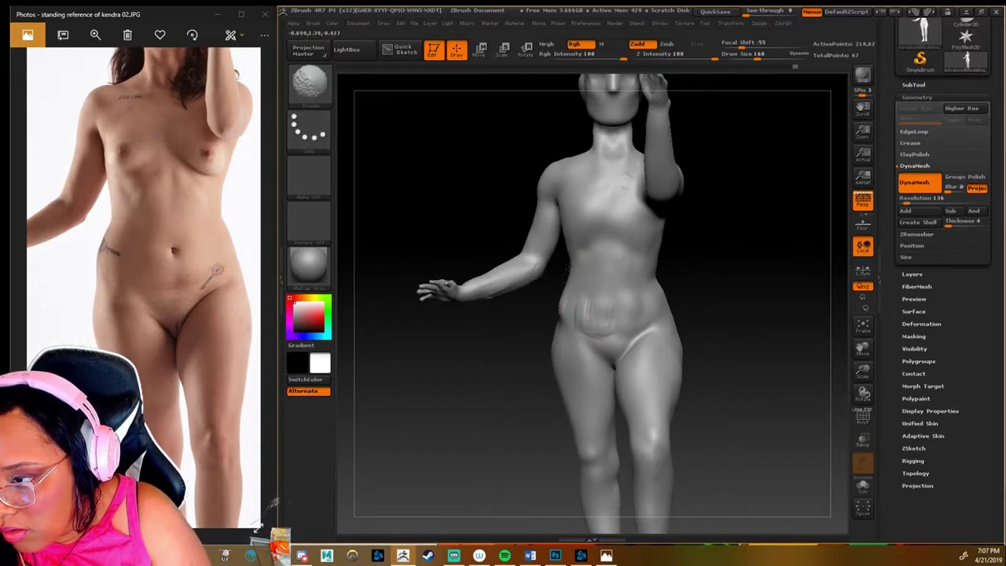
{"action": "key", "text": "ctrl+z"}
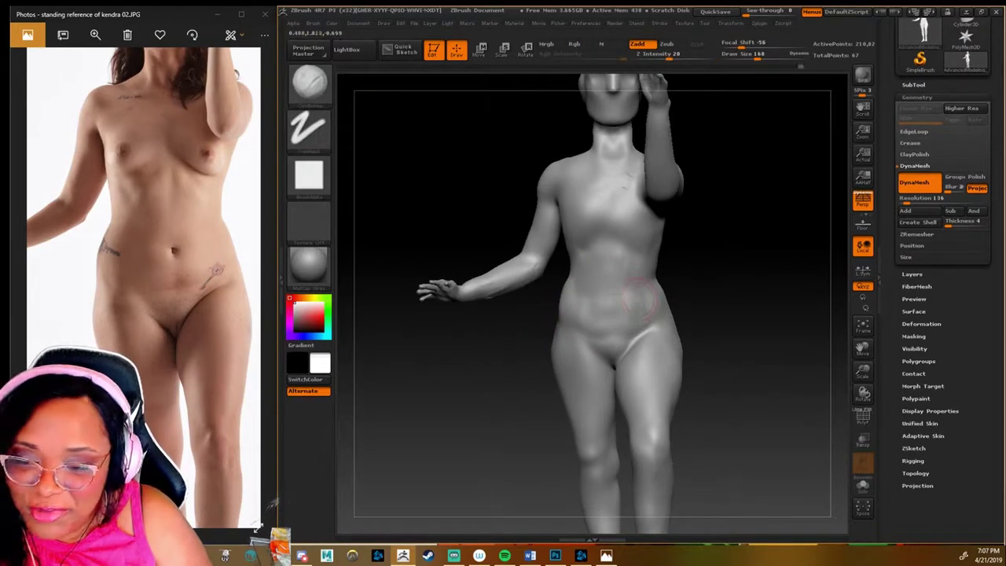
{"action": "key", "text": "ctrl"}
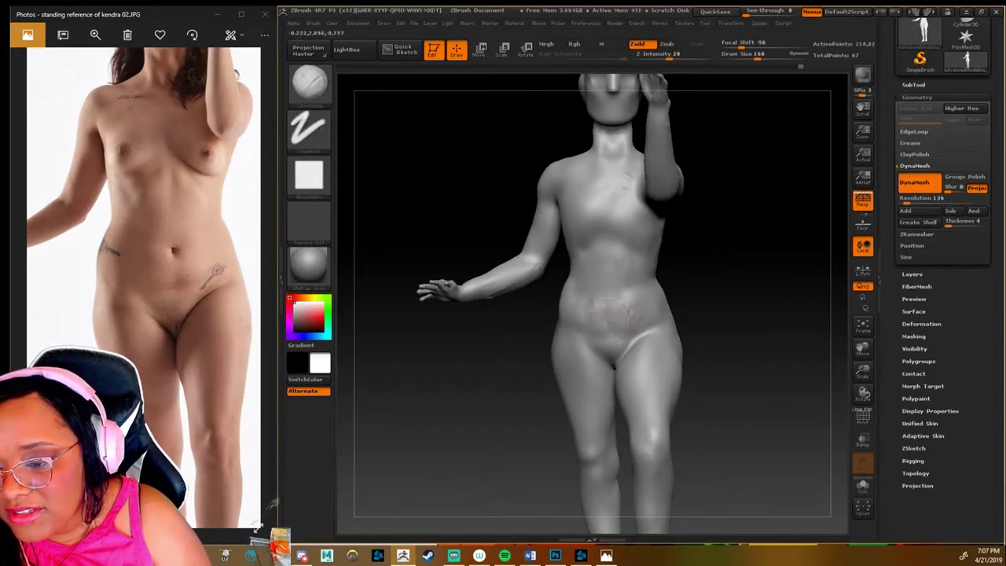
Step: Smooth the remaining wrinkles off the lower belly, orbiting between passes
{"action": "left_click_drag", "start_coordinate": [594, 311], "coordinate": [574, 289], "text": "shift"}
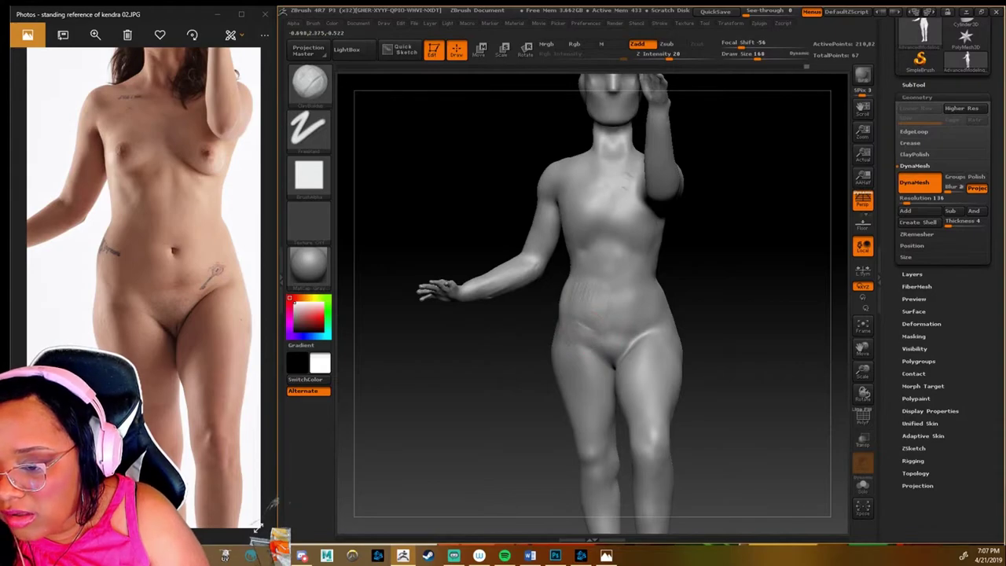
{"action": "left_click_drag", "start_coordinate": [755, 354], "coordinate": [786, 354]}
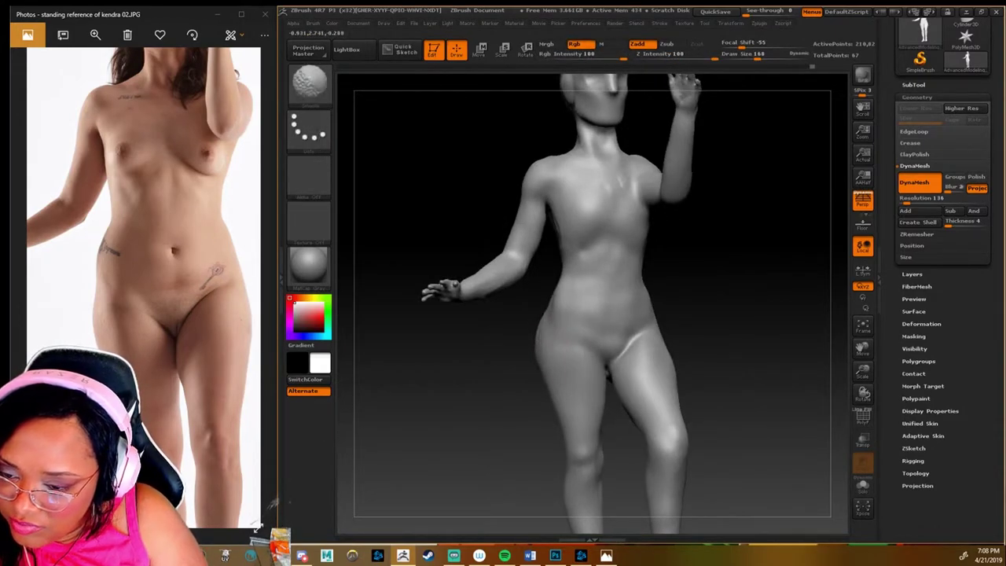
{"action": "key", "text": "shift"}
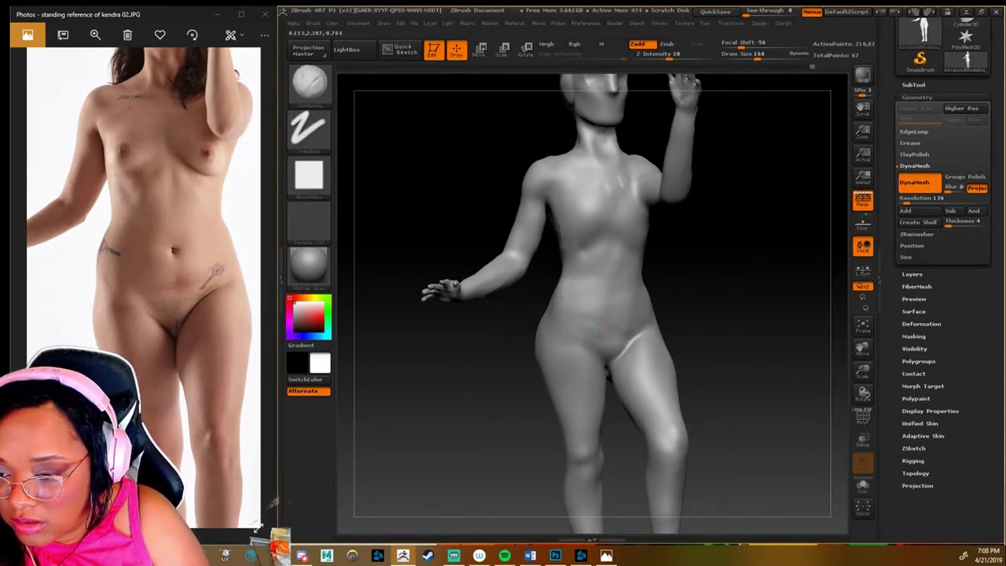
{"action": "left_click_drag", "start_coordinate": [601, 318], "coordinate": [613, 267]}
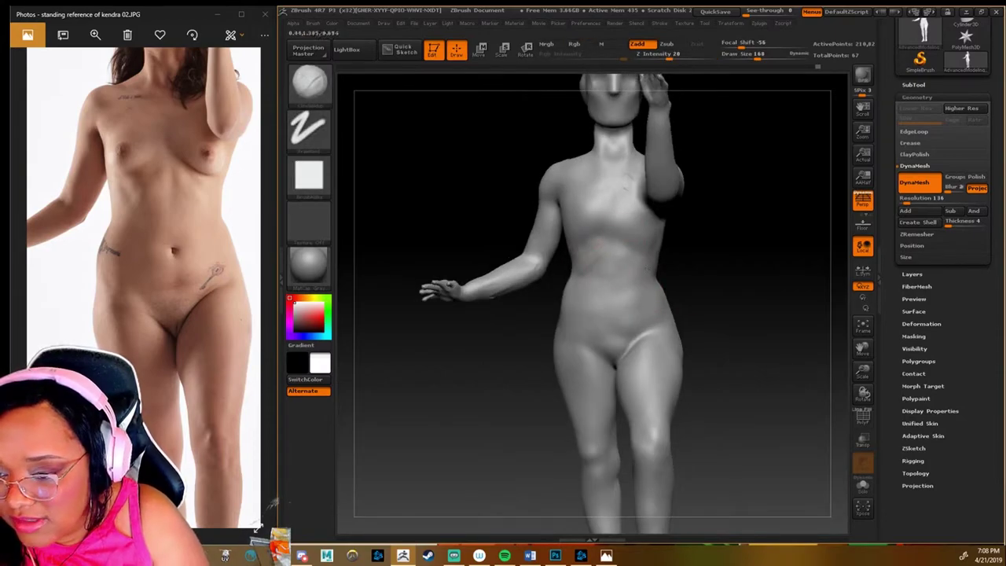
{"action": "left_click_drag", "start_coordinate": [674, 224], "coordinate": [665, 240]}
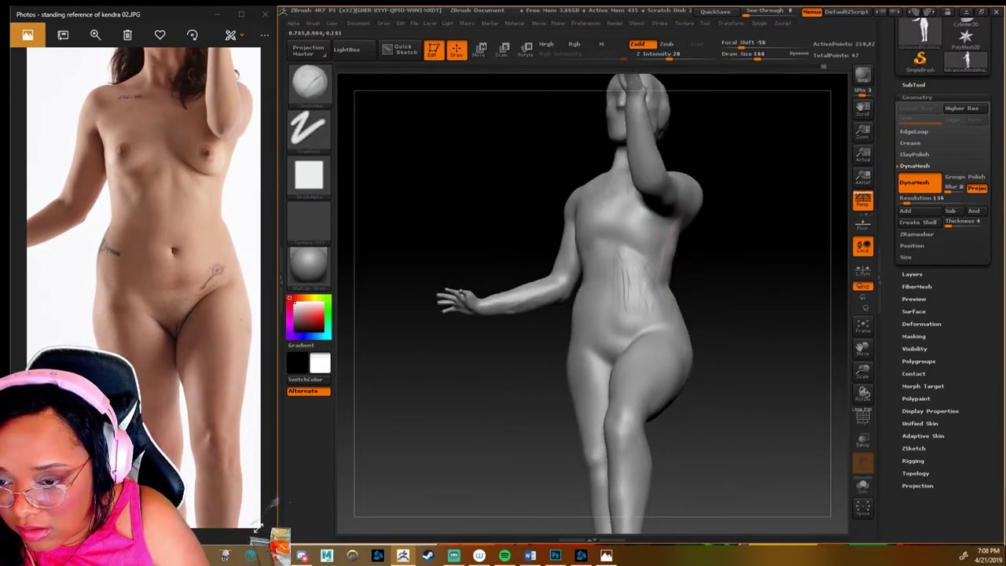
{"action": "key", "text": "shift"}
{"action": "mouse_move", "coordinate": [648, 308]}
{"action": "left_mouse_down", "text": "shift"}
{"action": "mouse_move", "coordinate": [550, 303]}
{"action": "mouse_move", "coordinate": [555, 232]}
{"action": "mouse_move", "coordinate": [524, 344]}
{"action": "mouse_move", "coordinate": [555, 330]}
{"action": "mouse_move", "coordinate": [542, 319]}
{"action": "left_mouse_up", "text": "shift"}
{"action": "mouse_move", "coordinate": [655, 328]}
{"action": "left_mouse_down", "text": "shift"}
{"action": "mouse_move", "coordinate": [610, 316]}
{"action": "mouse_move", "coordinate": [617, 305]}
{"action": "left_mouse_up", "text": "shift"}
Step: Smooth the bumpy chest, belly and breasts over several passes, then switch the stroke to Dots
{"action": "left_click_drag", "start_coordinate": [626, 236], "coordinate": [602, 279], "text": "shift"}
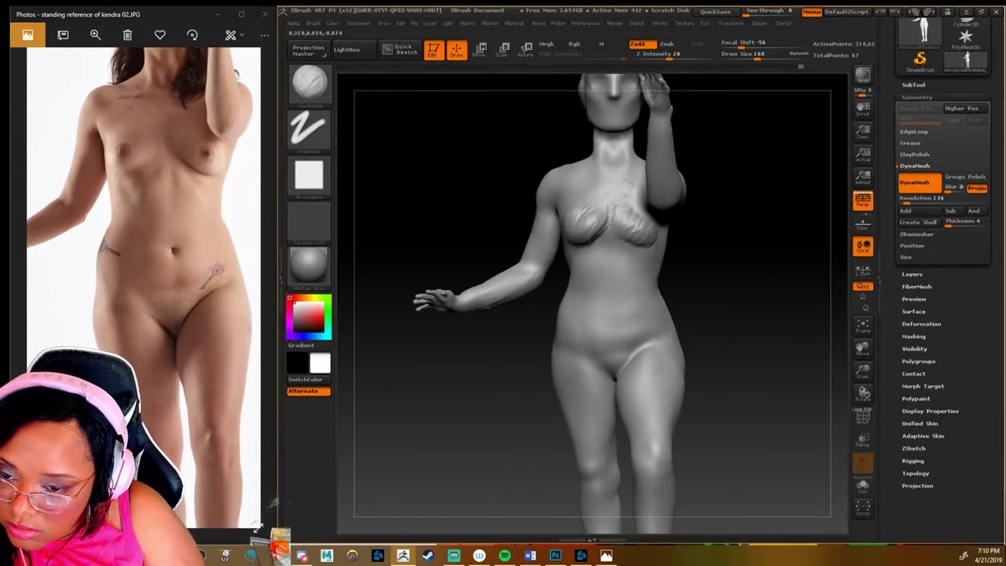
{"action": "left_click_drag", "start_coordinate": [668, 239], "coordinate": [685, 239]}
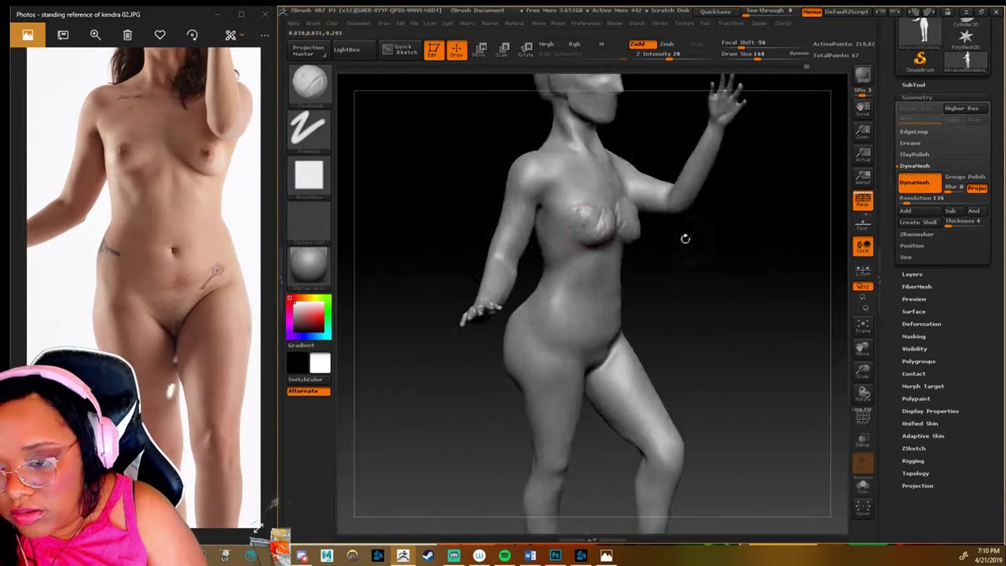
{"action": "left_click_drag", "start_coordinate": [593, 215], "coordinate": [663, 240]}
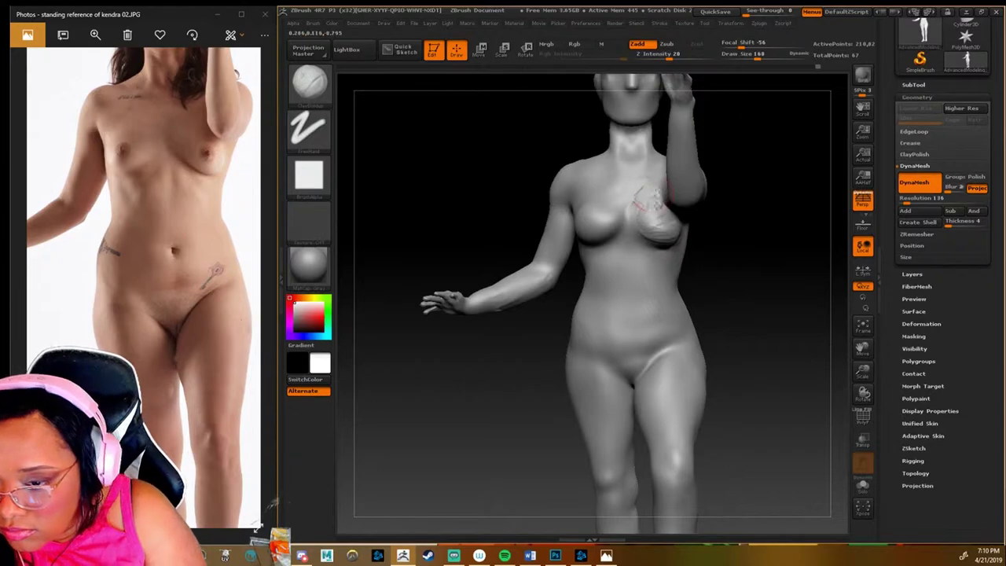
{"action": "left_click_drag", "start_coordinate": [661, 236], "coordinate": [643, 223], "text": "shift"}
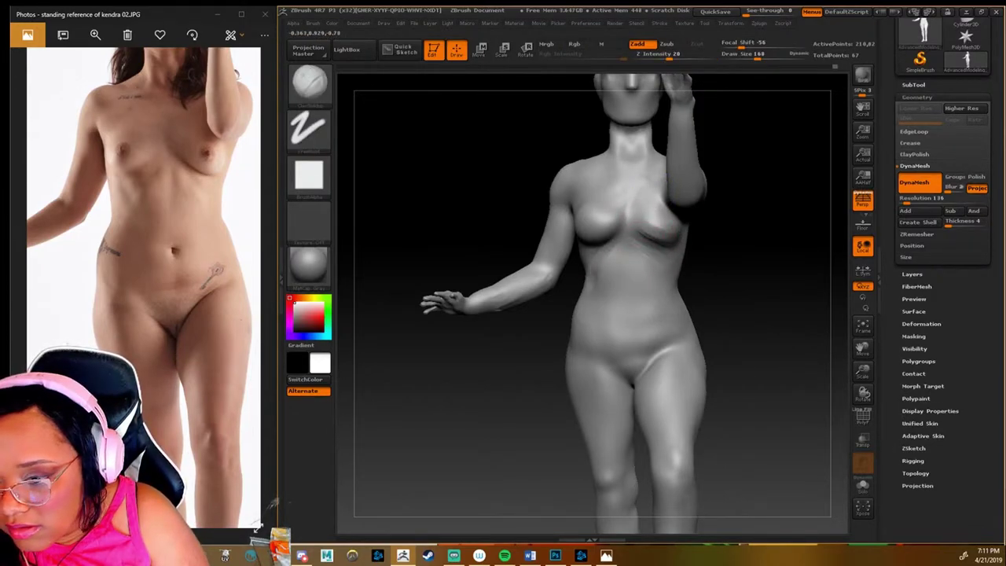
{"action": "left_click_drag", "start_coordinate": [626, 261], "coordinate": [683, 210], "text": "shift"}
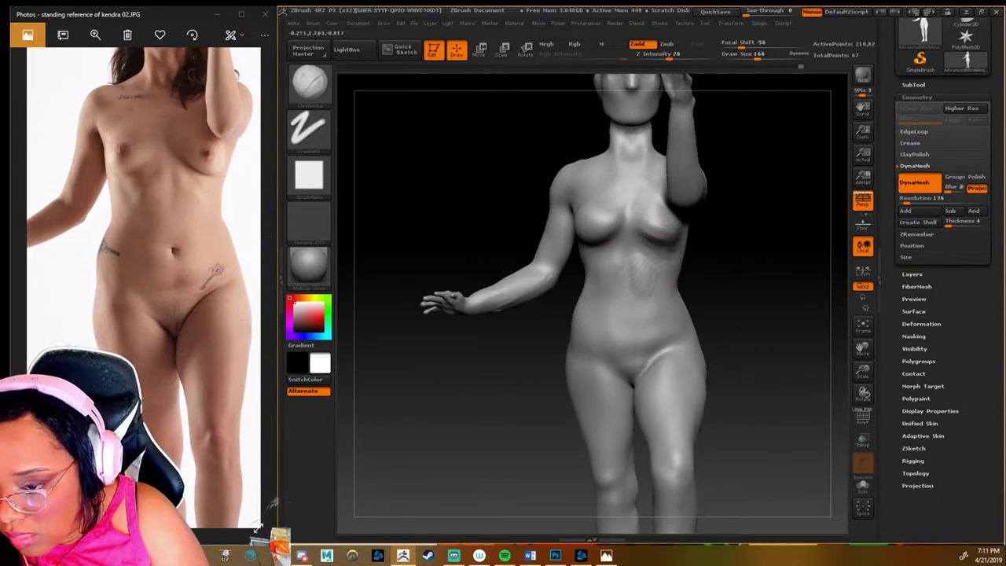
{"action": "left_click_drag", "start_coordinate": [643, 268], "coordinate": [646, 213], "text": "shift"}
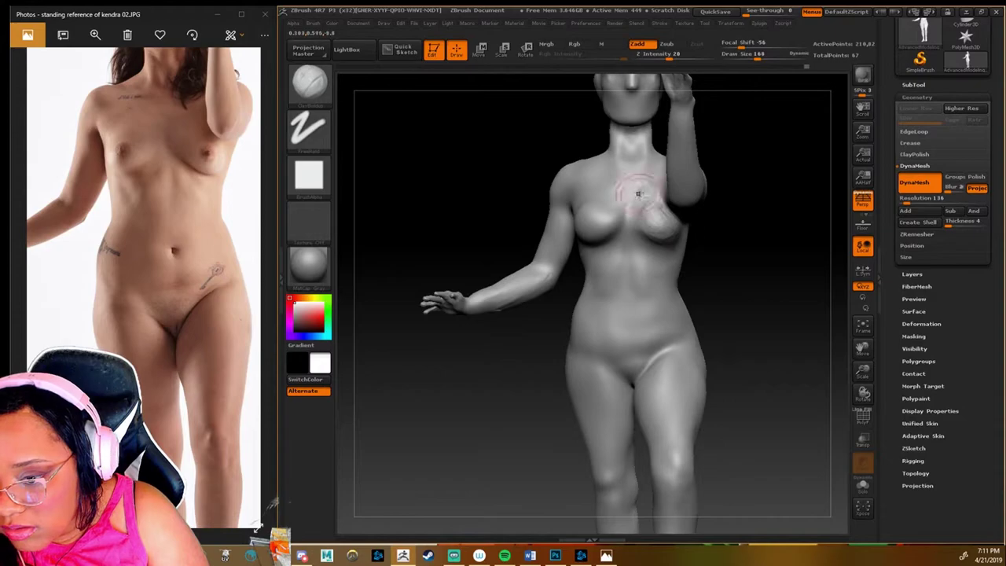
{"action": "right_click_drag", "start_coordinate": [639, 193], "coordinate": [659, 230]}
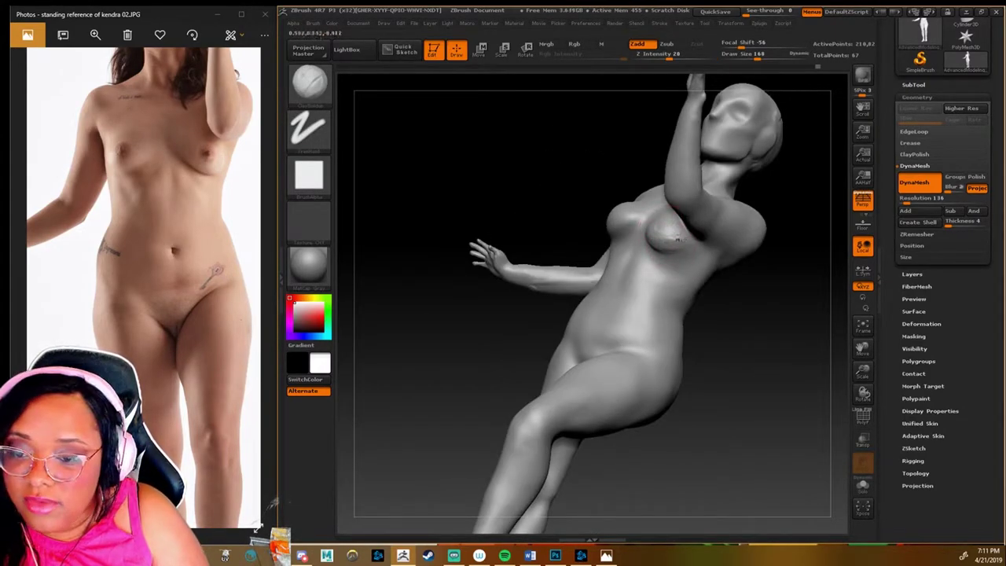
{"action": "right_click_drag", "start_coordinate": [661, 234], "coordinate": [634, 209]}
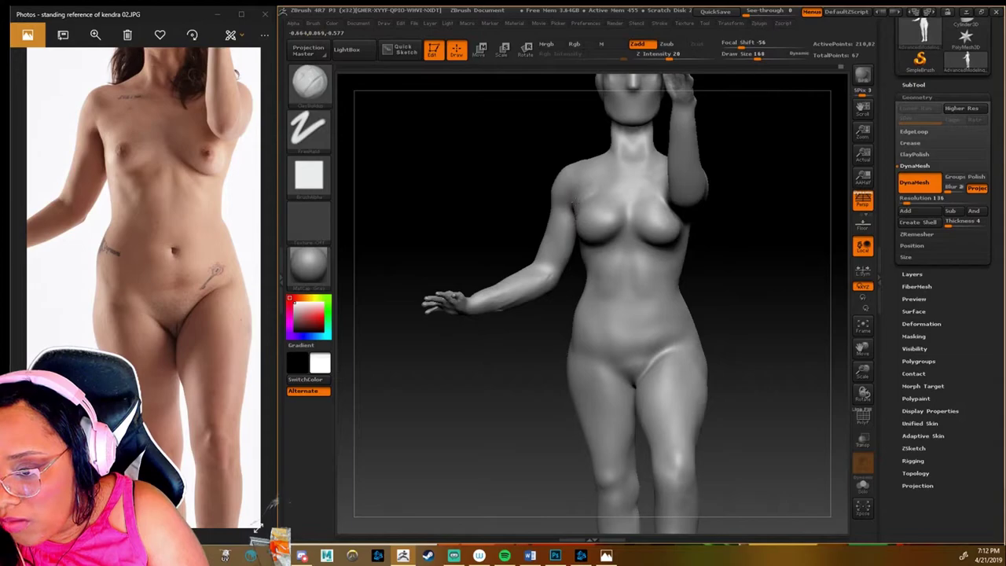
{"action": "right_click_drag", "start_coordinate": [519, 221], "coordinate": [560, 217]}
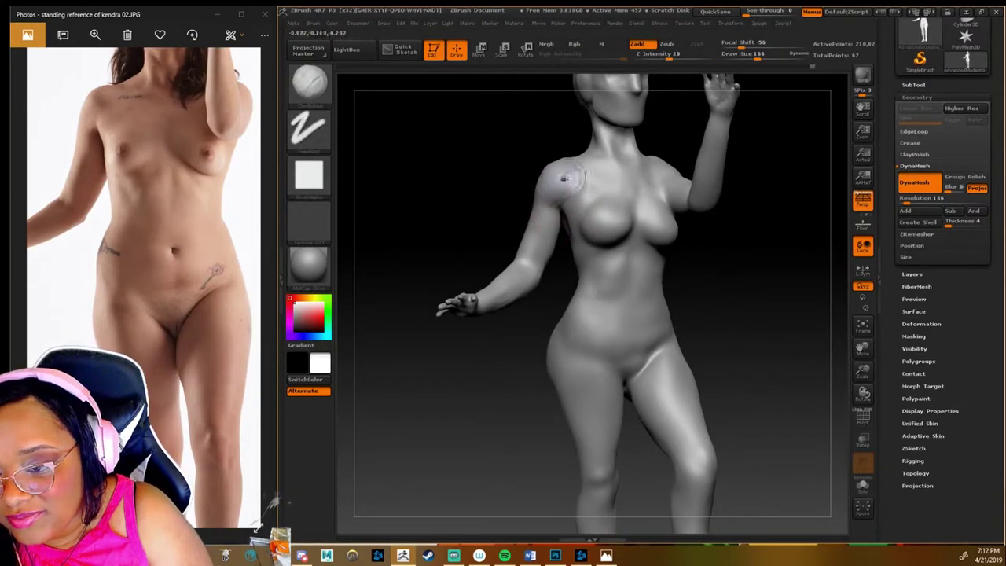
{"action": "right_click_drag", "start_coordinate": [563, 179], "coordinate": [509, 254]}
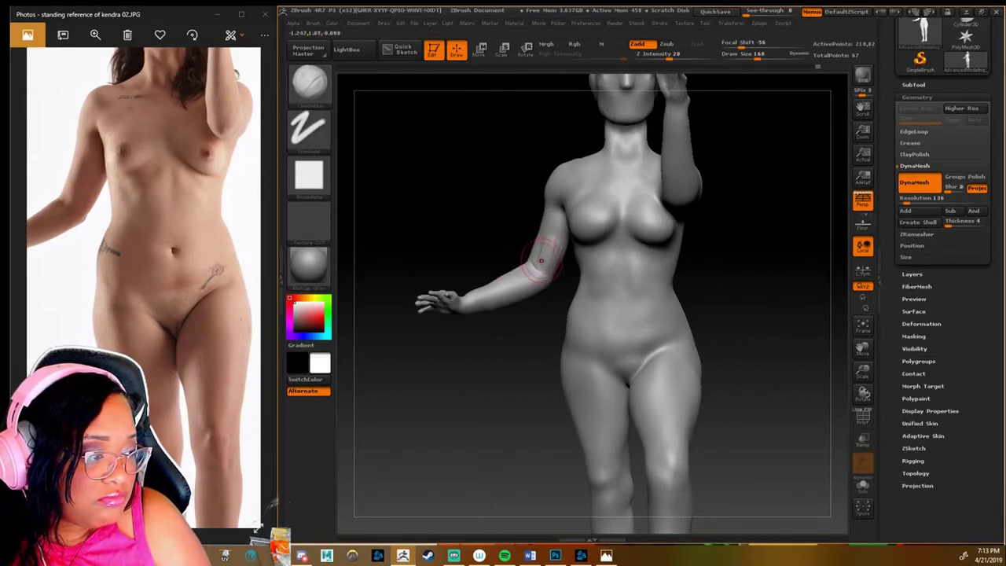
{"action": "key", "text": "ctrl"}
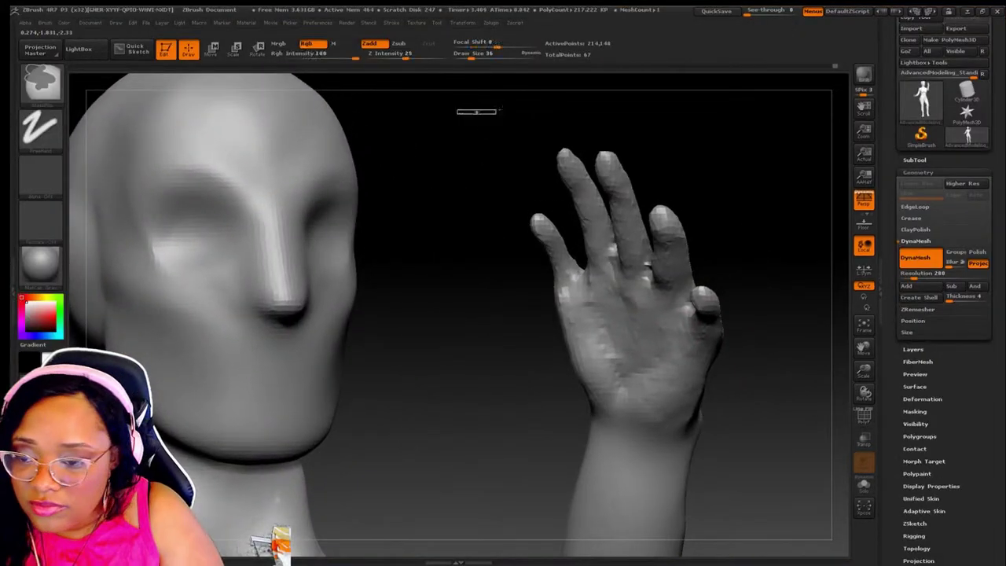
Step: Rotate the raised hand upright about the wrist with a transpose line
{"action": "key", "text": "b"}
{"action": "key", "text": "w"}
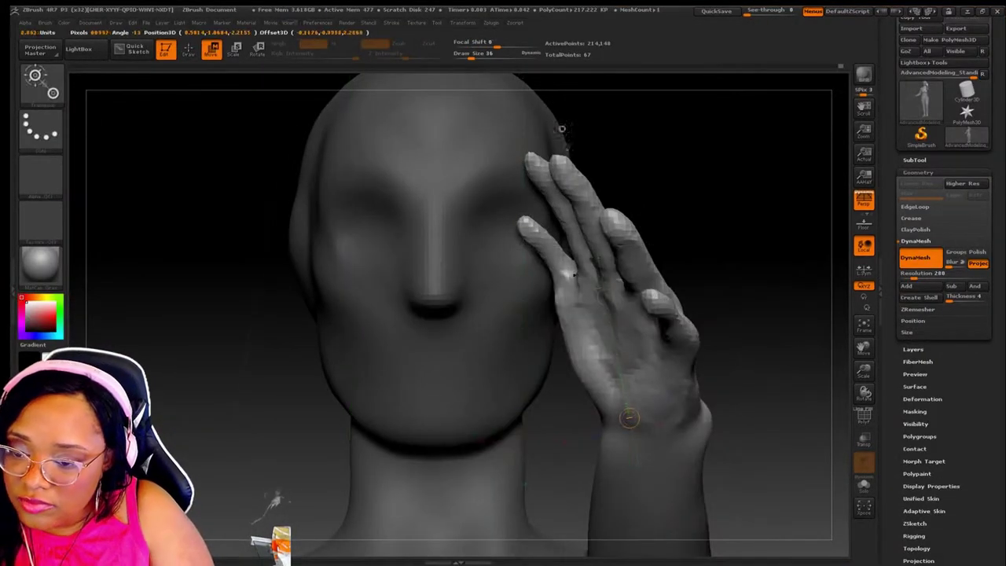
{"action": "left_click_drag", "start_coordinate": [561, 169], "coordinate": [629, 418]}
{"action": "key", "text": "r"}
{"action": "mouse_move", "coordinate": [561, 168]}
{"action": "left_mouse_down"}
{"action": "mouse_move", "coordinate": [605, 146]}
{"action": "mouse_move", "coordinate": [493, 157]}
{"action": "mouse_move", "coordinate": [572, 135]}
{"action": "left_mouse_up"}
{"action": "key", "text": "q"}
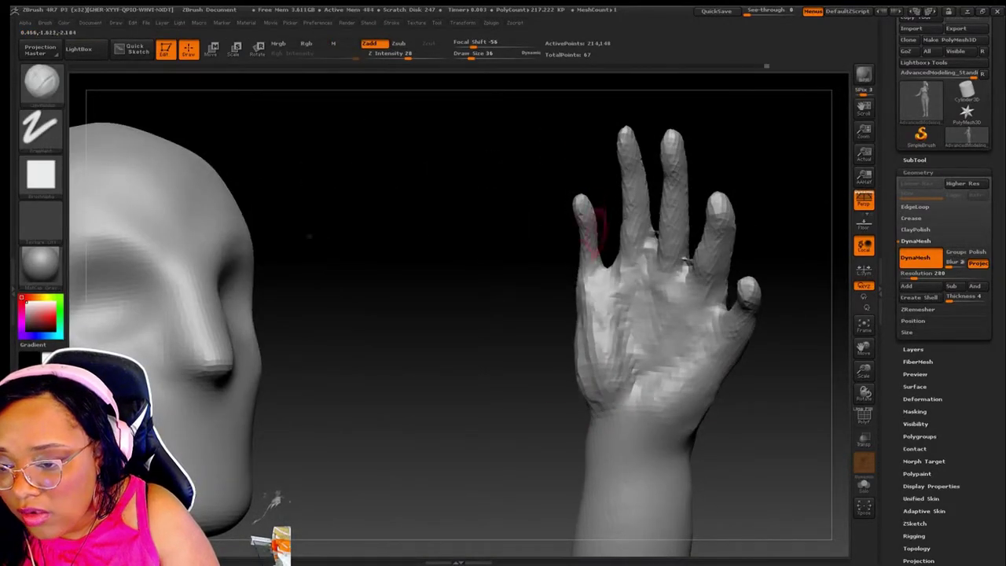
Step: Sculpt the side of the hand, the palm's left edge and the index finger
{"action": "left_click_drag", "start_coordinate": [589, 225], "coordinate": [576, 237]}
{"action": "key", "text": "b"}
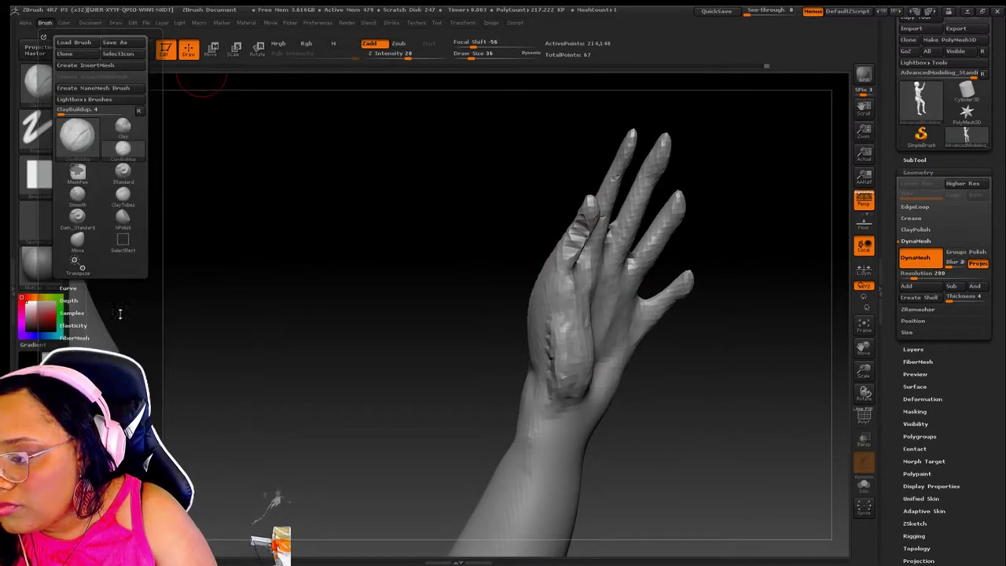
{"action": "mouse_move", "coordinate": [427, 280]}
{"action": "left_mouse_down"}
{"action": "mouse_move", "coordinate": [472, 283]}
{"action": "mouse_move", "coordinate": [429, 279]}
{"action": "left_mouse_up"}
{"action": "mouse_move", "coordinate": [550, 244]}
{"action": "left_mouse_down"}
{"action": "mouse_move", "coordinate": [546, 361]}
{"action": "mouse_move", "coordinate": [574, 213]}
{"action": "left_mouse_up"}
{"action": "left_click_drag", "start_coordinate": [471, 283], "coordinate": [662, 269]}
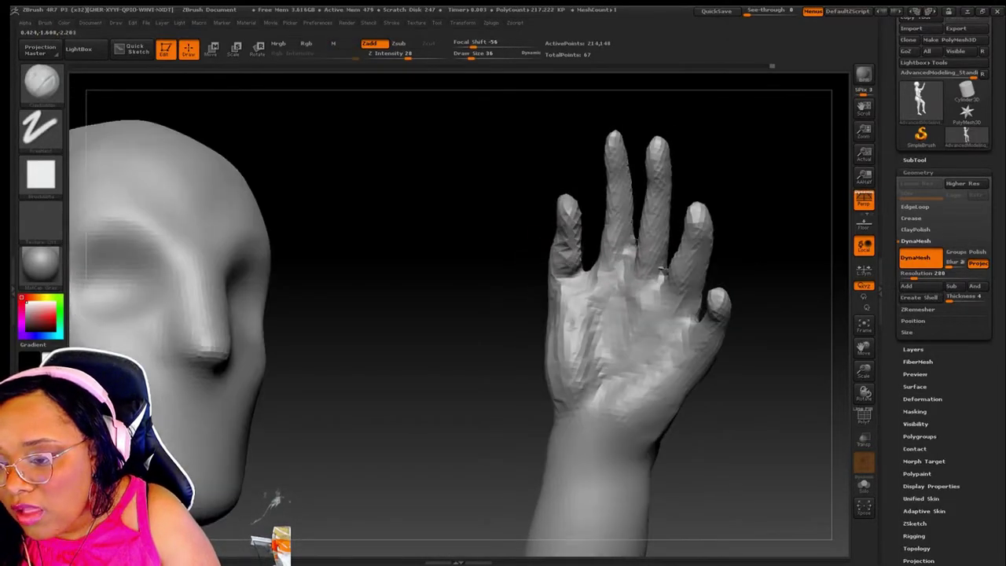
{"action": "left_click_drag", "start_coordinate": [550, 291], "coordinate": [597, 433]}
{"action": "left_click_drag", "start_coordinate": [597, 244], "coordinate": [609, 129]}
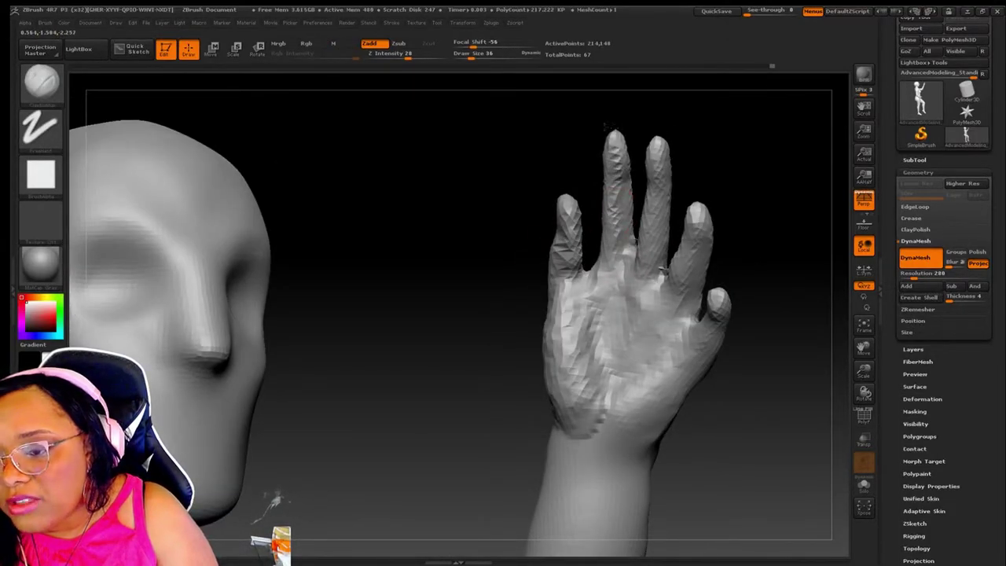
{"action": "left_click_drag", "start_coordinate": [684, 228], "coordinate": [692, 283]}
{"action": "left_click_drag", "start_coordinate": [441, 315], "coordinate": [519, 306]}
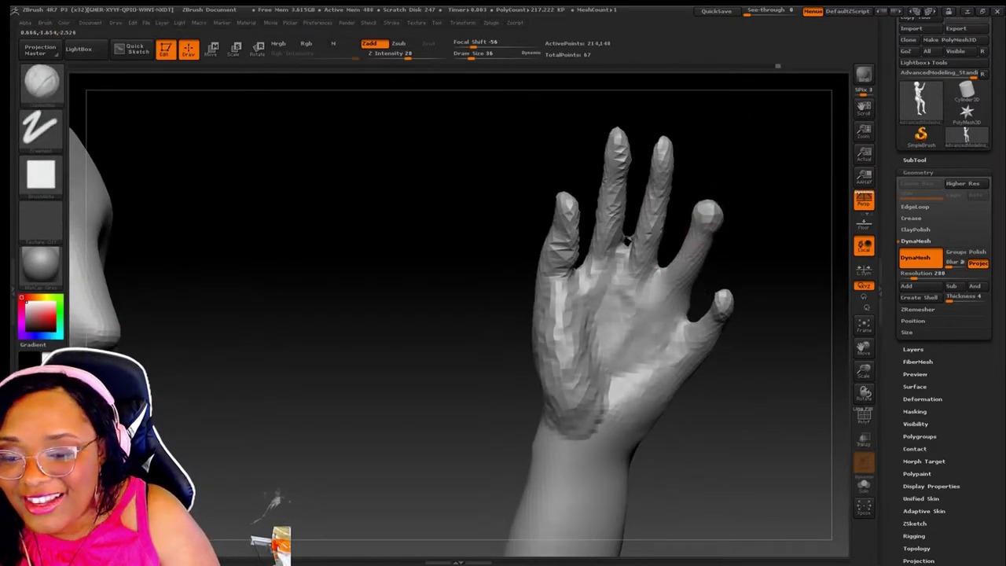
Step: Add further sculpt detail to the fingers and palm from a sideways view
{"action": "left_click_drag", "start_coordinate": [707, 204], "coordinate": [715, 252]}
{"action": "left_click_drag", "start_coordinate": [629, 228], "coordinate": [660, 322]}
{"action": "mouse_move", "coordinate": [354, 314]}
{"action": "left_mouse_down"}
{"action": "mouse_move", "coordinate": [440, 283]}
{"action": "mouse_move", "coordinate": [393, 330]}
{"action": "left_mouse_up"}
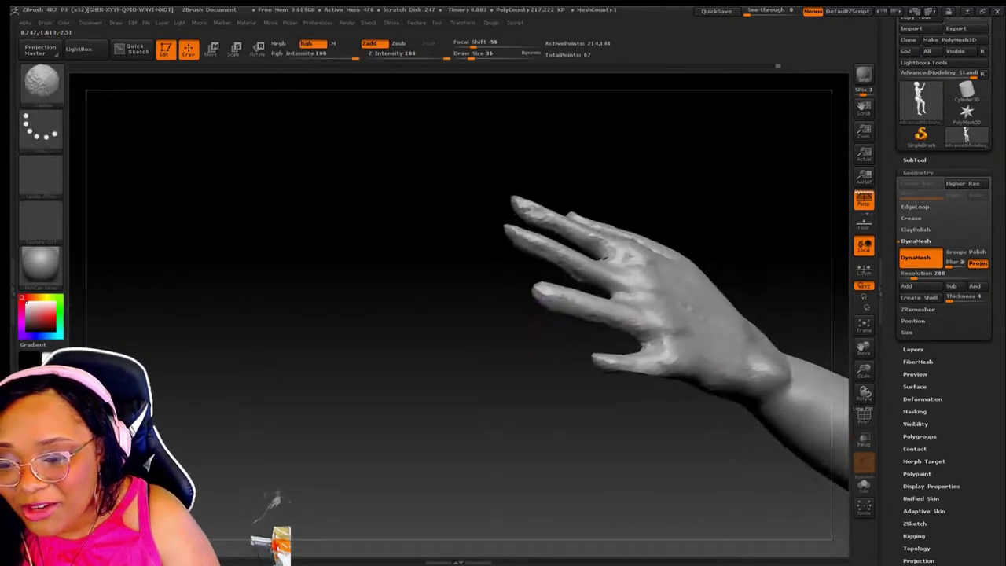
{"action": "mouse_move", "coordinate": [597, 299]}
{"action": "left_mouse_down"}
{"action": "mouse_move", "coordinate": [658, 314]}
{"action": "mouse_move", "coordinate": [684, 338]}
{"action": "left_mouse_up"}
{"action": "left_click_drag", "start_coordinate": [595, 354], "coordinate": [678, 375]}
{"action": "left_click_drag", "start_coordinate": [354, 315], "coordinate": [409, 235]}
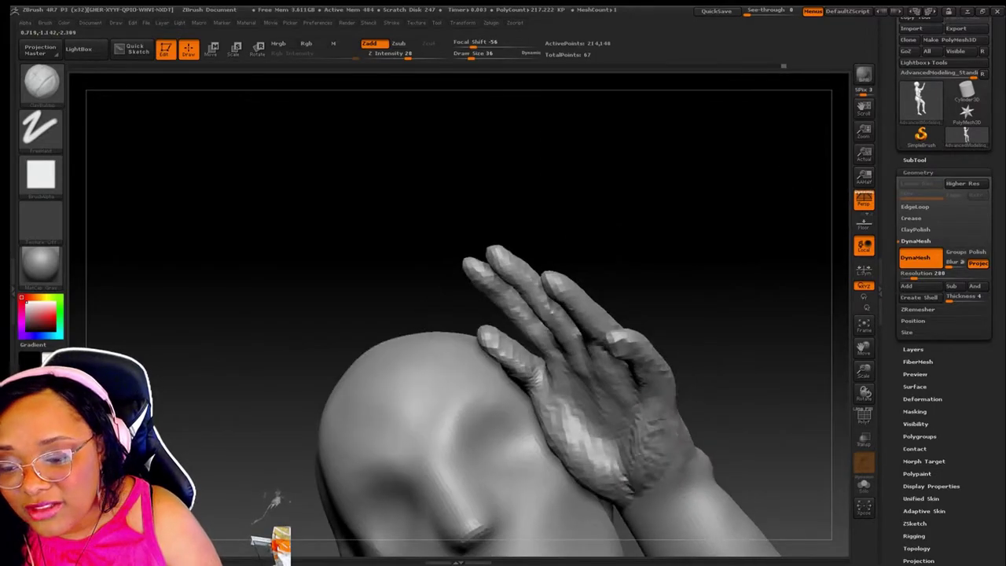
{"action": "mouse_move", "coordinate": [637, 428]}
{"action": "left_mouse_down"}
{"action": "mouse_move", "coordinate": [668, 472]}
{"action": "mouse_move", "coordinate": [598, 370]}
{"action": "mouse_move", "coordinate": [597, 464]}
{"action": "left_mouse_up"}
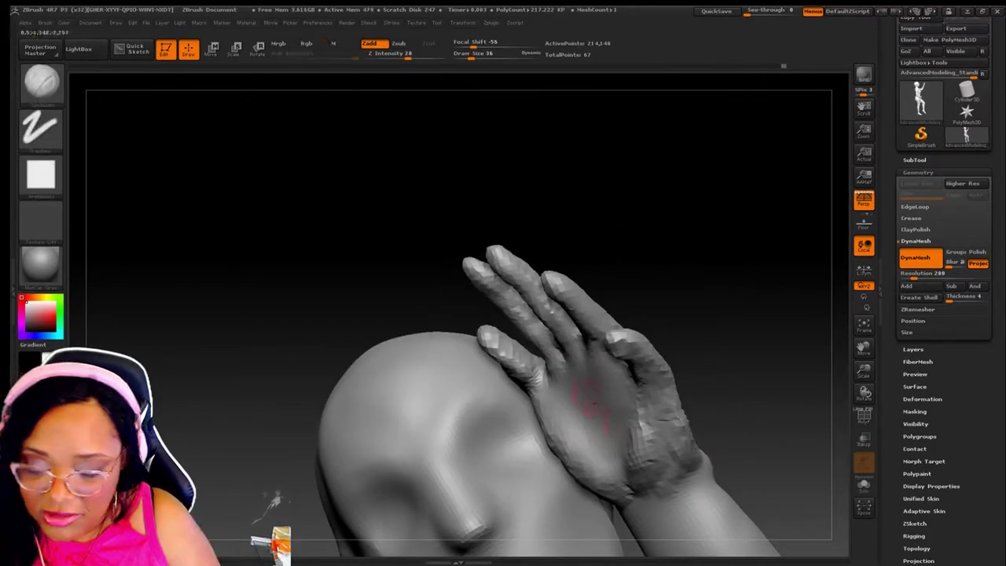
Step: Smooth the palm and the back of the hand
{"action": "mouse_move", "coordinate": [566, 378]}
{"action": "left_mouse_down"}
{"action": "mouse_move", "coordinate": [613, 464]}
{"action": "mouse_move", "coordinate": [605, 362]}
{"action": "left_mouse_up"}
{"action": "left_click_drag", "start_coordinate": [354, 236], "coordinate": [425, 204]}
{"action": "left_click_drag", "start_coordinate": [581, 495], "coordinate": [550, 432]}
{"action": "mouse_move", "coordinate": [574, 472]}
{"action": "left_mouse_down"}
{"action": "mouse_move", "coordinate": [543, 393]}
{"action": "mouse_move", "coordinate": [546, 358]}
{"action": "left_mouse_up"}
{"action": "left_click_drag", "start_coordinate": [692, 331], "coordinate": [822, 406]}
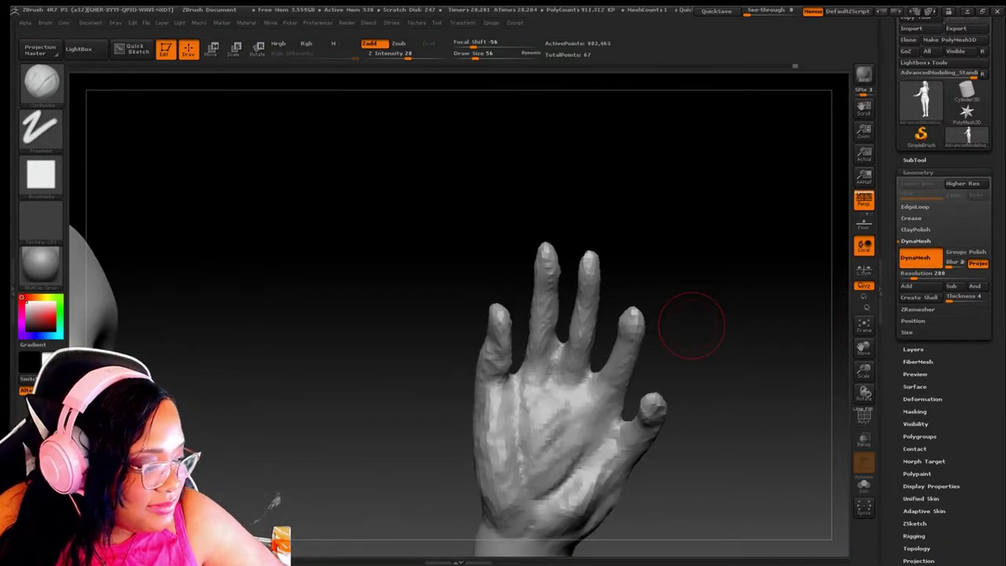
Step: Smooth the bumpy palm texture and sculpt wrinkle detail into the palm
{"action": "left_click_drag", "start_coordinate": [590, 371], "coordinate": [449, 454]}
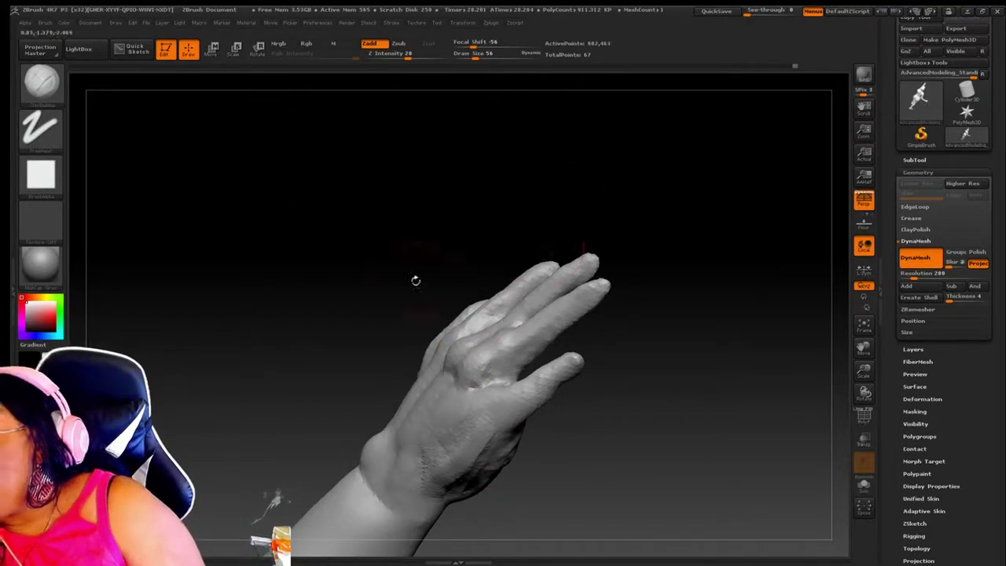
{"action": "left_click_drag", "start_coordinate": [416, 281], "coordinate": [378, 315]}
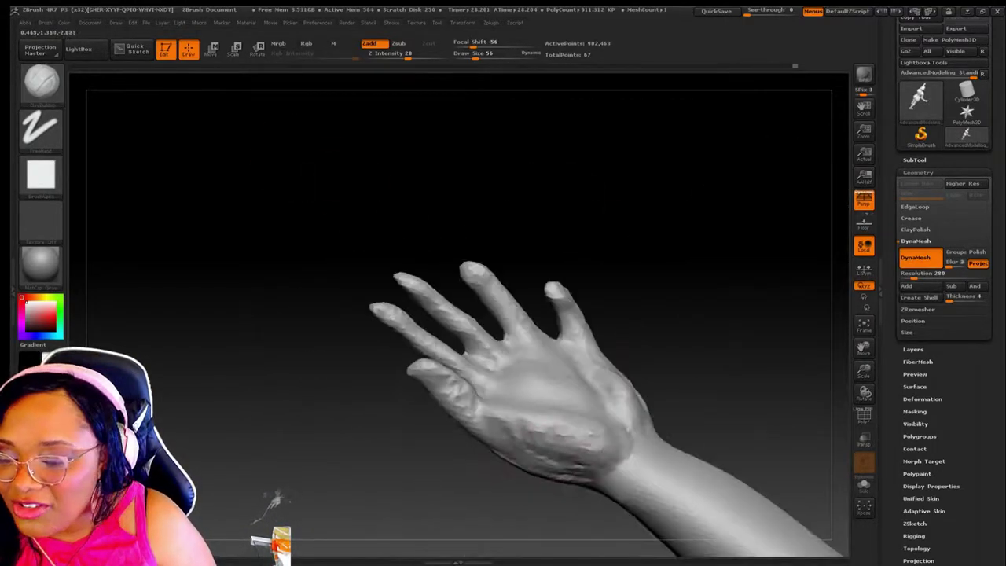
{"action": "left_click_drag", "start_coordinate": [554, 460], "coordinate": [578, 386]}
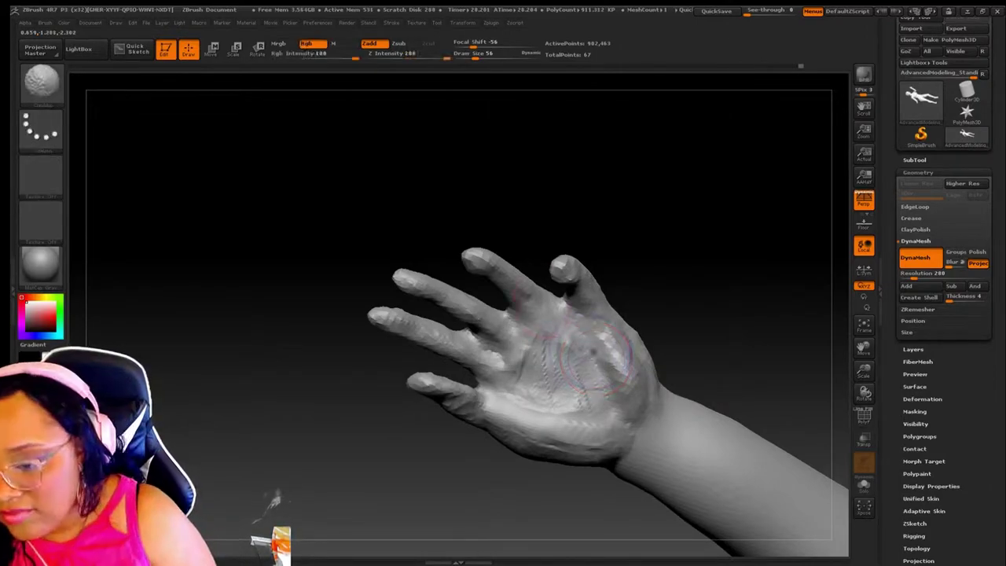
{"action": "left_click_drag", "start_coordinate": [597, 358], "coordinate": [629, 354], "text": "shift"}
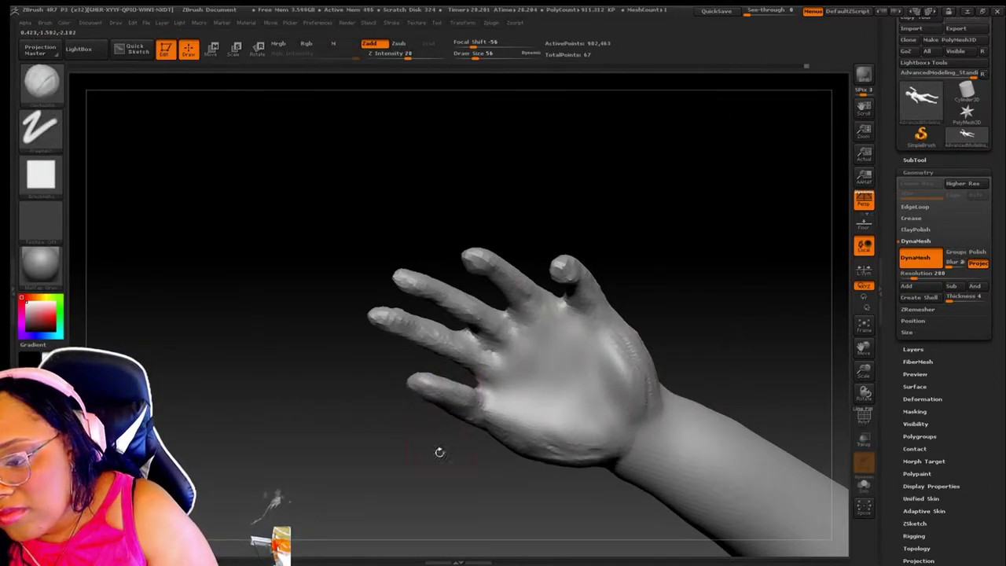
{"action": "mouse_move", "coordinate": [440, 452]}
{"action": "left_mouse_down"}
{"action": "mouse_move", "coordinate": [665, 274]}
{"action": "mouse_move", "coordinate": [475, 415]}
{"action": "mouse_move", "coordinate": [513, 398]}
{"action": "left_mouse_up"}
{"action": "left_click_drag", "start_coordinate": [864, 346], "coordinate": [885, 268]}
{"action": "left_click_drag", "start_coordinate": [669, 330], "coordinate": [472, 385]}
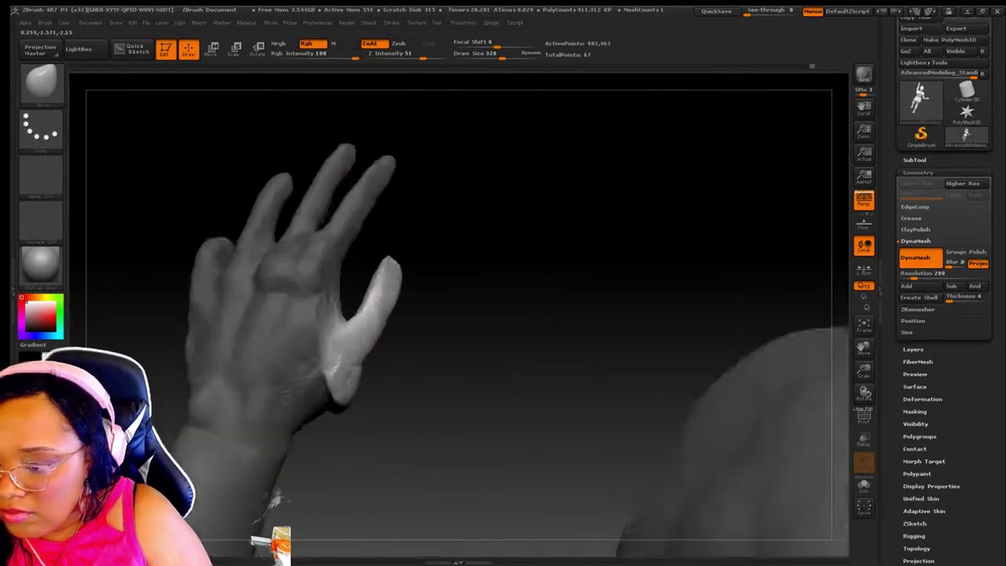
{"action": "left_click_drag", "start_coordinate": [441, 441], "coordinate": [404, 451]}
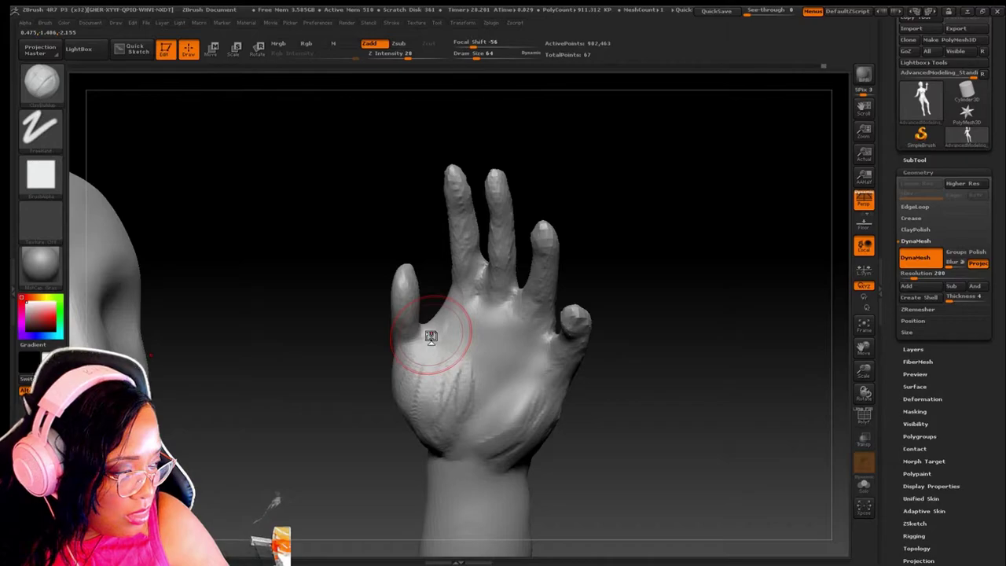
{"action": "left_click_drag", "start_coordinate": [431, 337], "coordinate": [543, 330]}
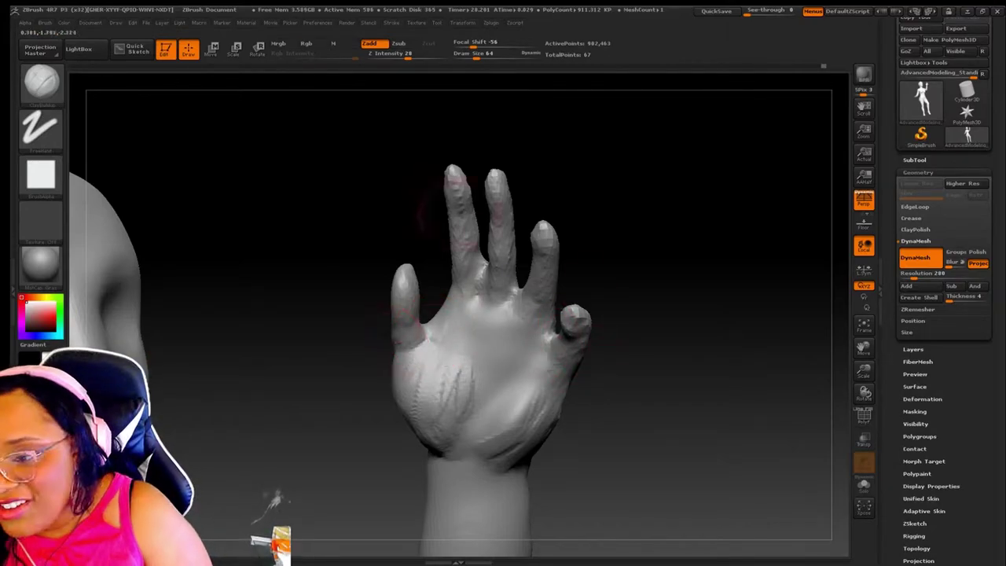
Step: Sculpt texture onto the wrist from a side view
{"action": "mouse_move", "coordinate": [434, 220]}
{"action": "left_mouse_down"}
{"action": "mouse_move", "coordinate": [417, 202]}
{"action": "mouse_move", "coordinate": [562, 236]}
{"action": "left_mouse_up"}
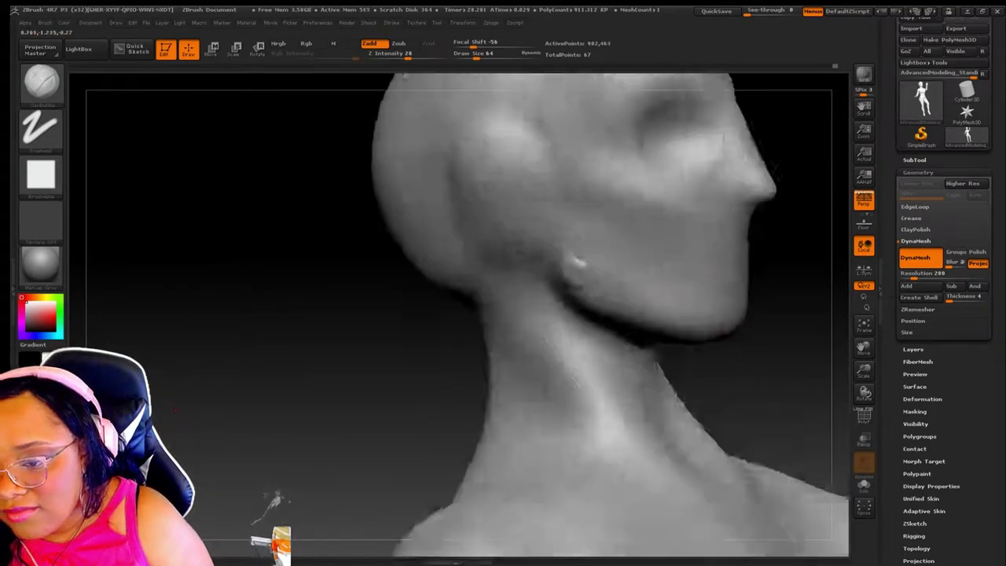
{"action": "left_click_drag", "start_coordinate": [864, 348], "coordinate": [725, 339]}
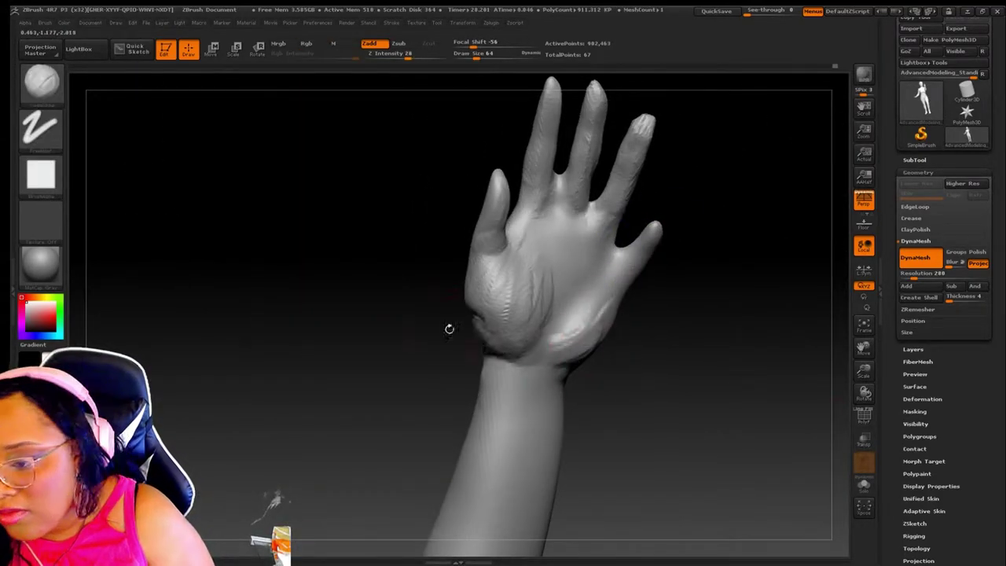
{"action": "left_click_drag", "start_coordinate": [449, 330], "coordinate": [447, 284]}
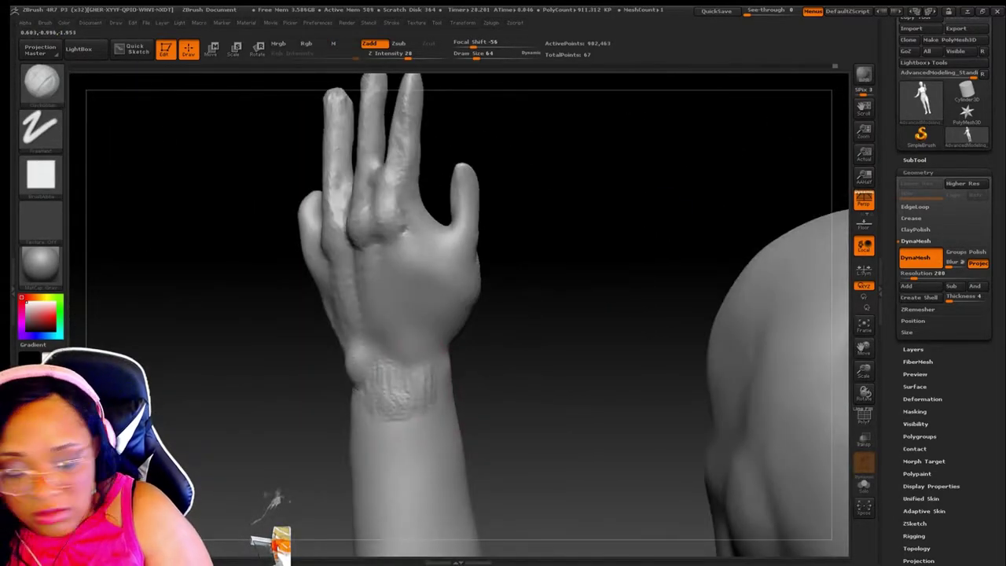
{"action": "left_click_drag", "start_coordinate": [369, 370], "coordinate": [417, 401]}
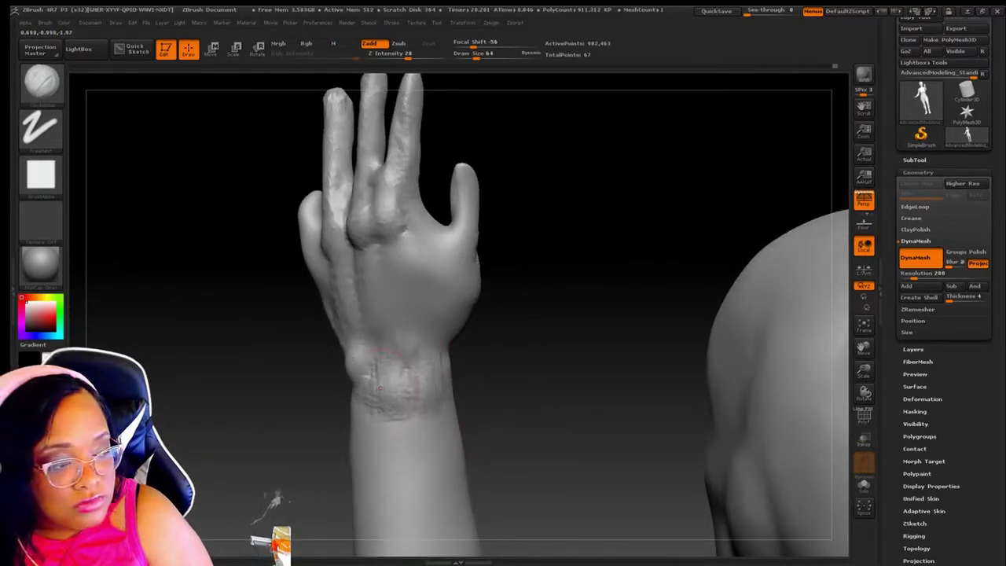
{"action": "left_click_drag", "start_coordinate": [354, 353], "coordinate": [386, 413]}
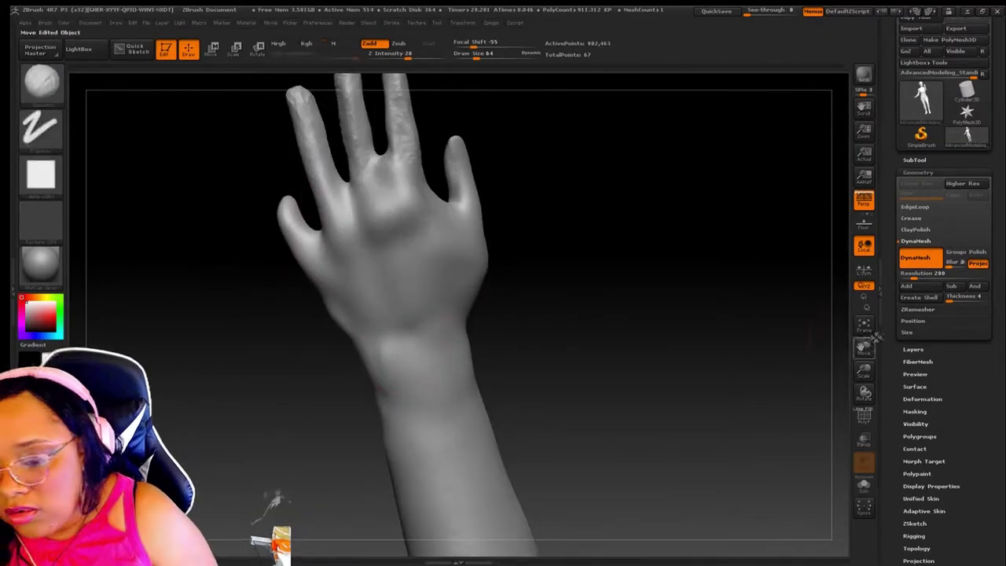
Step: Smooth the noise off the middle and ring fingers, then toggle DynaMesh off
{"action": "left_click_drag", "start_coordinate": [411, 214], "coordinate": [417, 252], "text": "shift"}
{"action": "left_click_drag", "start_coordinate": [460, 165], "coordinate": [464, 236], "text": "shift"}
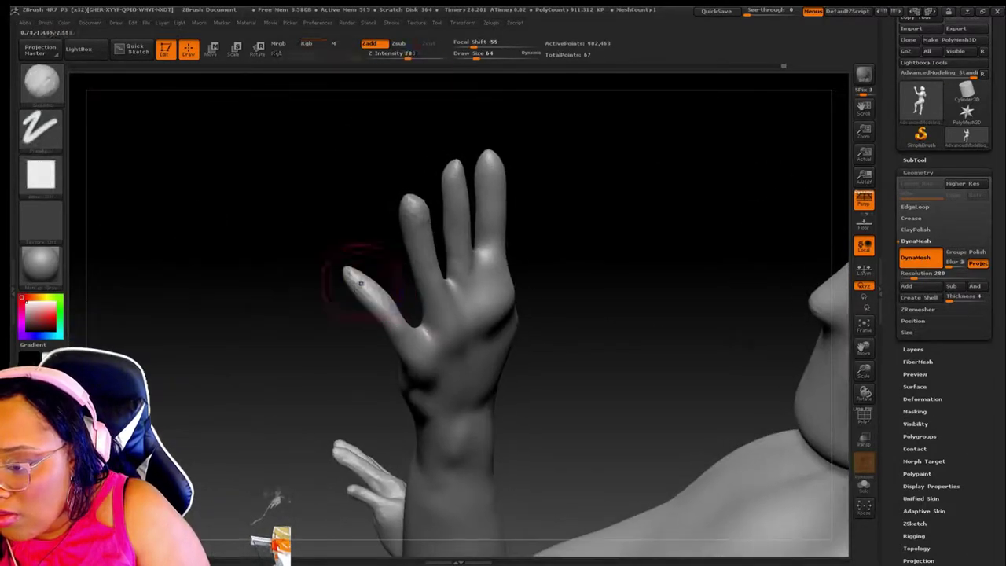
{"action": "left_click_drag", "start_coordinate": [359, 288], "coordinate": [491, 271]}
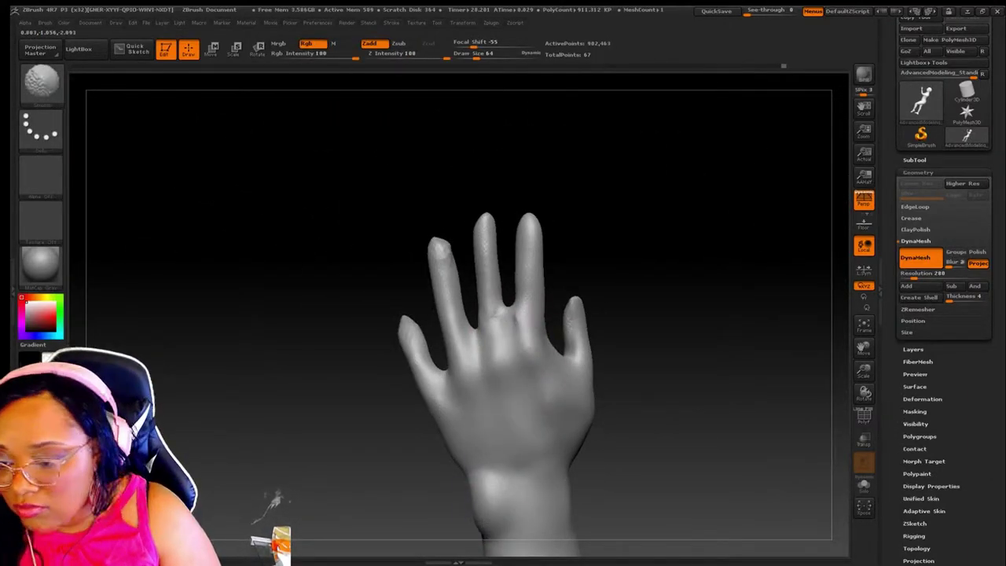
{"action": "left_click", "coordinate": [915, 257]}
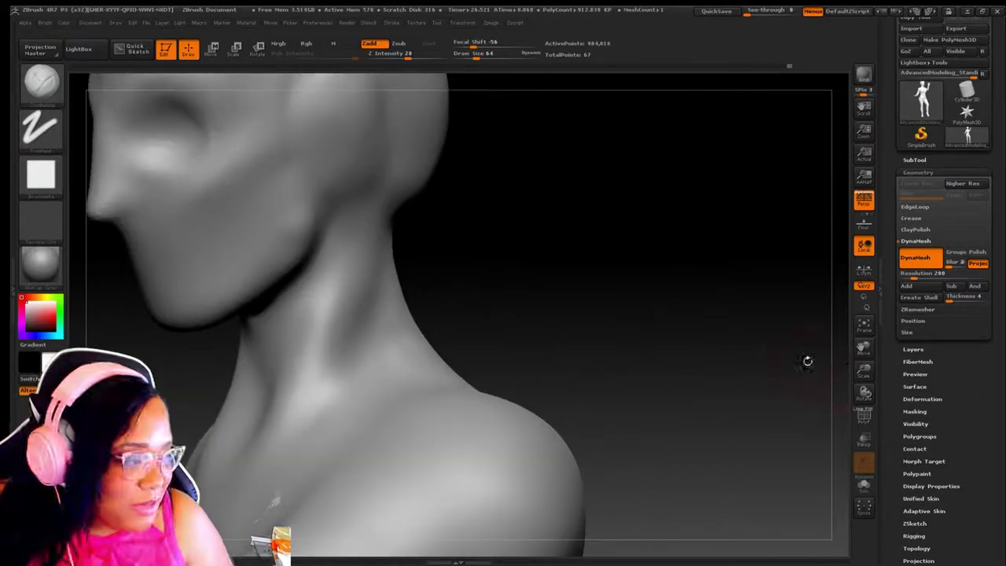
Step: Bring the head close-up in side profile with the transpose action set to Rotate
{"action": "left_click_drag", "start_coordinate": [807, 359], "coordinate": [770, 399]}
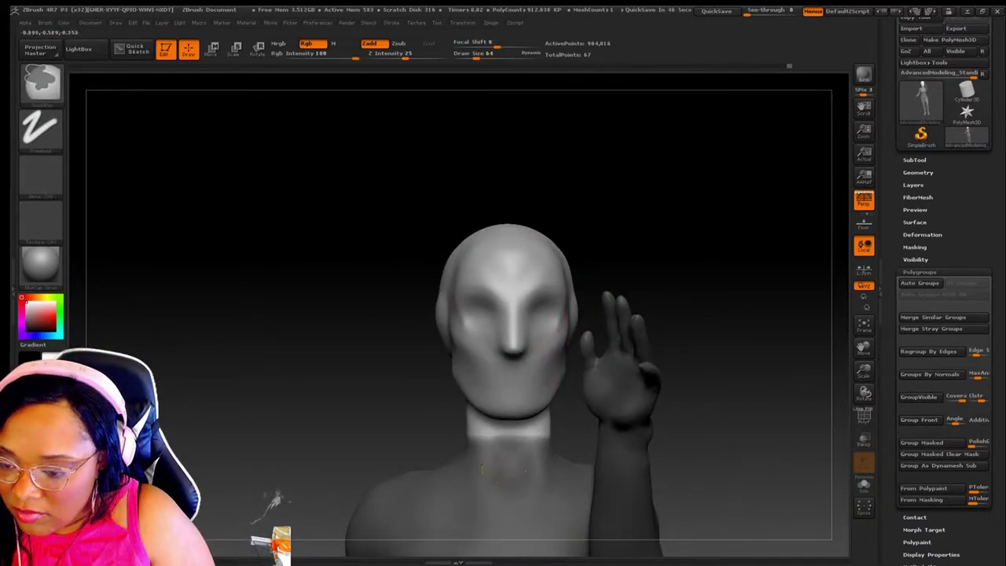
{"action": "key", "text": "w"}
{"action": "left_click_drag", "start_coordinate": [314, 236], "coordinate": [503, 236]}
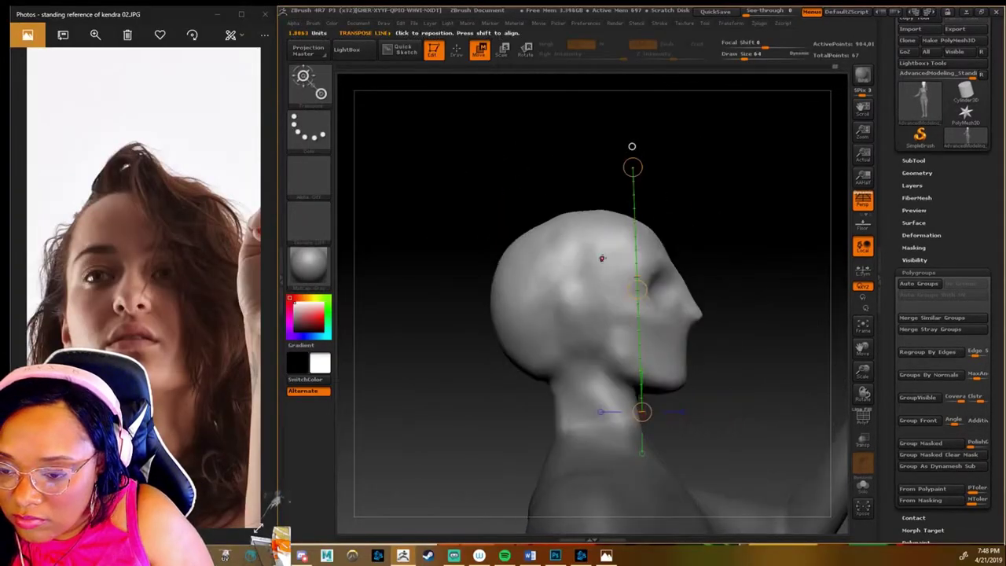
{"action": "key", "text": "r"}
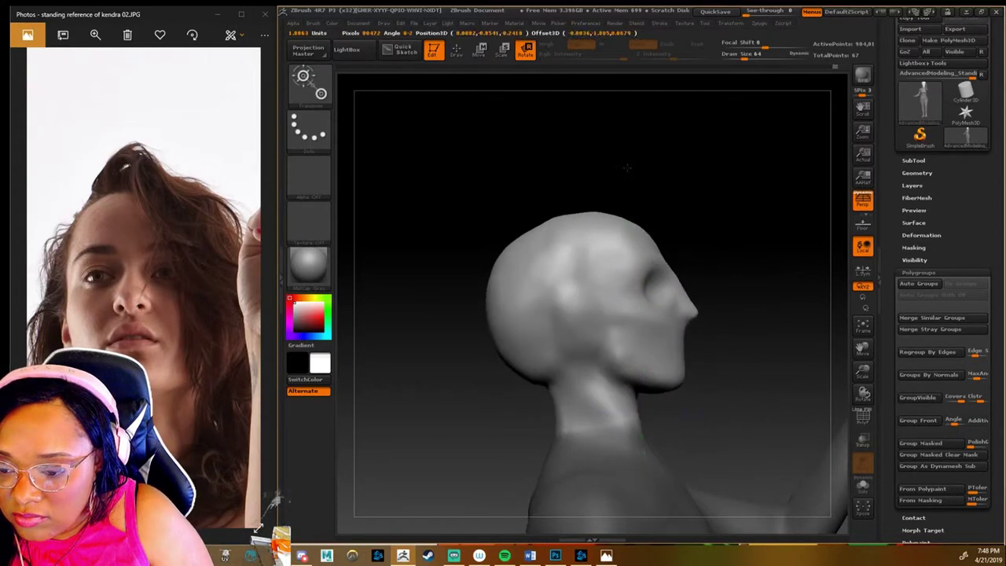
Step: Draw a transpose line down the head, then return to sculpting with the head facing forward
{"action": "left_click_drag", "start_coordinate": [633, 168], "coordinate": [643, 411]}
{"action": "key", "text": "w"}
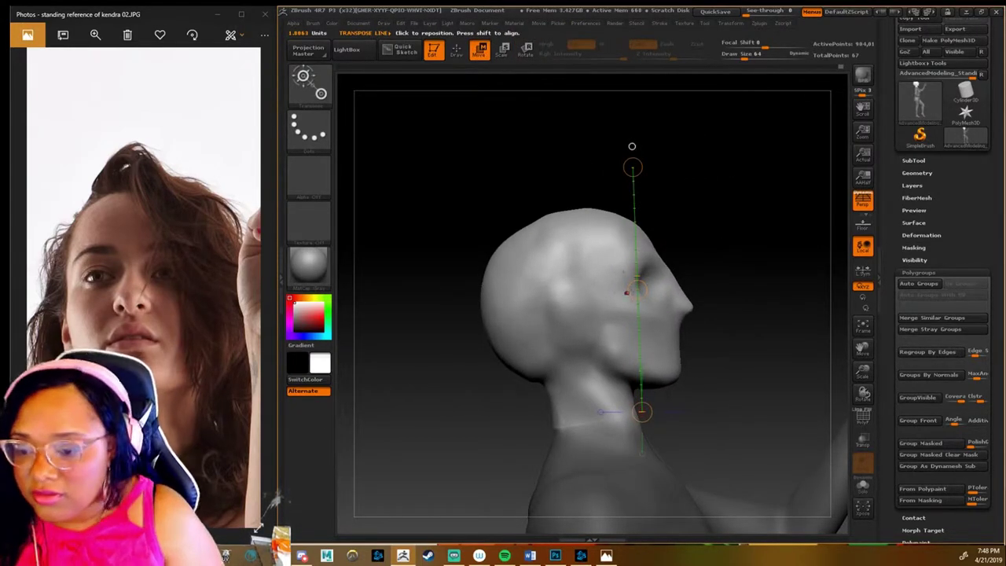
{"action": "key", "text": "q"}
{"action": "mouse_move", "coordinate": [728, 332]}
{"action": "left_mouse_down"}
{"action": "mouse_move", "coordinate": [719, 445]}
{"action": "mouse_move", "coordinate": [882, 308]}
{"action": "left_mouse_up"}
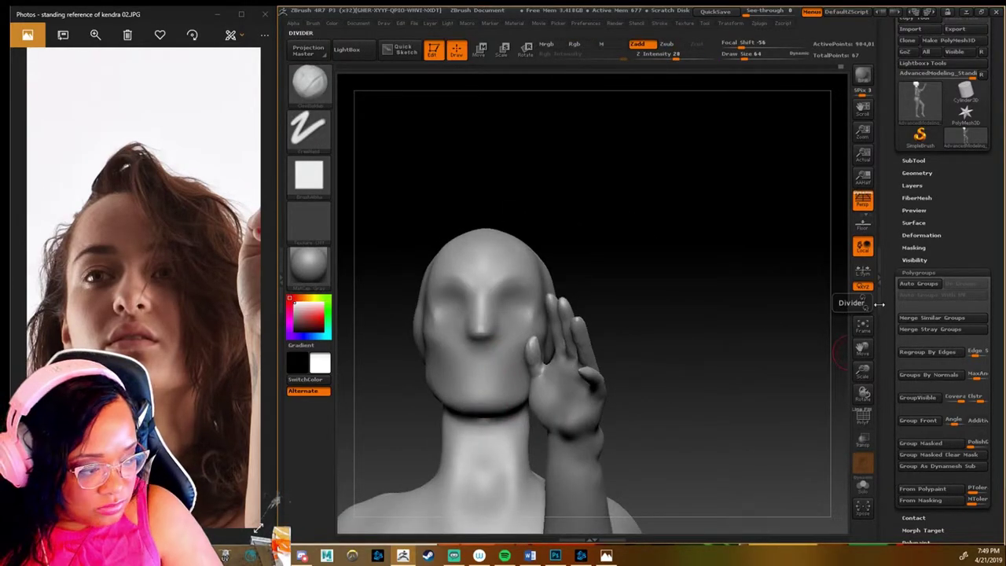
{"action": "left_click_drag", "start_coordinate": [818, 354], "coordinate": [570, 291]}
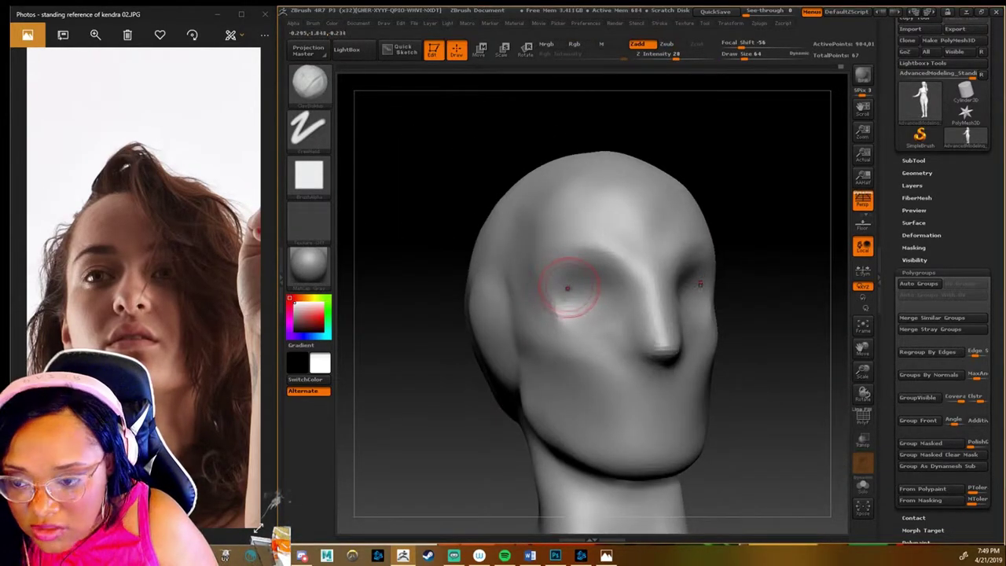
{"action": "left_click_drag", "start_coordinate": [528, 260], "coordinate": [605, 391]}
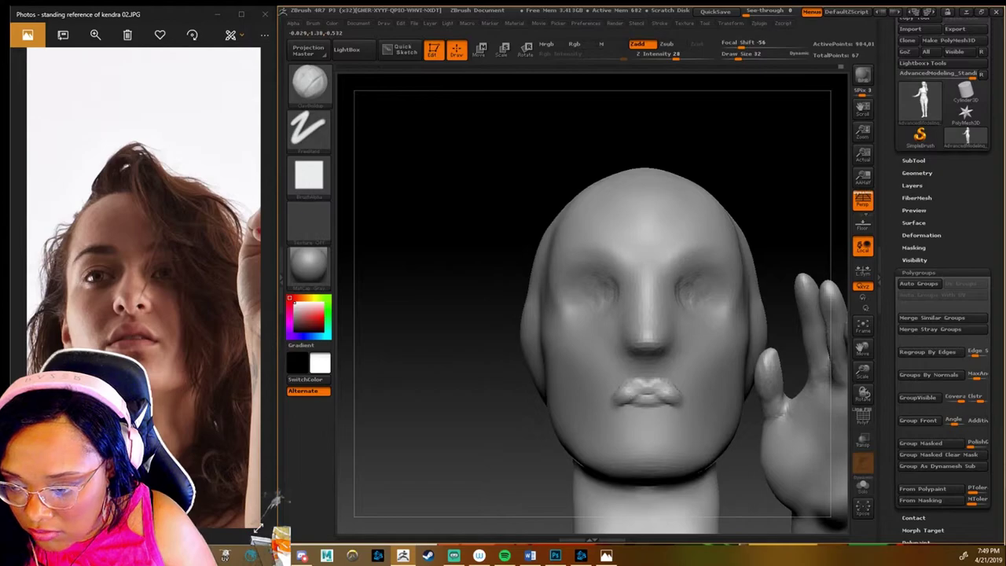
Step: Flatten the pouty upper lip, build and smooth the nose bridge, and carve the brow areas
{"action": "left_click_drag", "start_coordinate": [646, 393], "coordinate": [646, 363]}
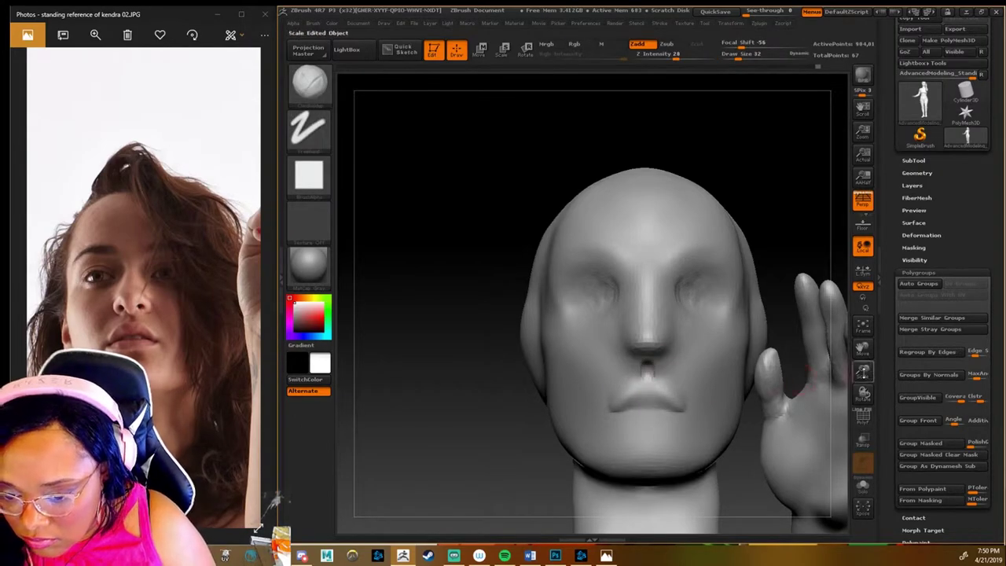
{"action": "mouse_move", "coordinate": [646, 363]}
{"action": "right_mouse_down", "text": "ctrl"}
{"action": "mouse_move", "coordinate": [652, 338]}
{"action": "mouse_move", "coordinate": [633, 323]}
{"action": "right_mouse_up", "text": "ctrl"}
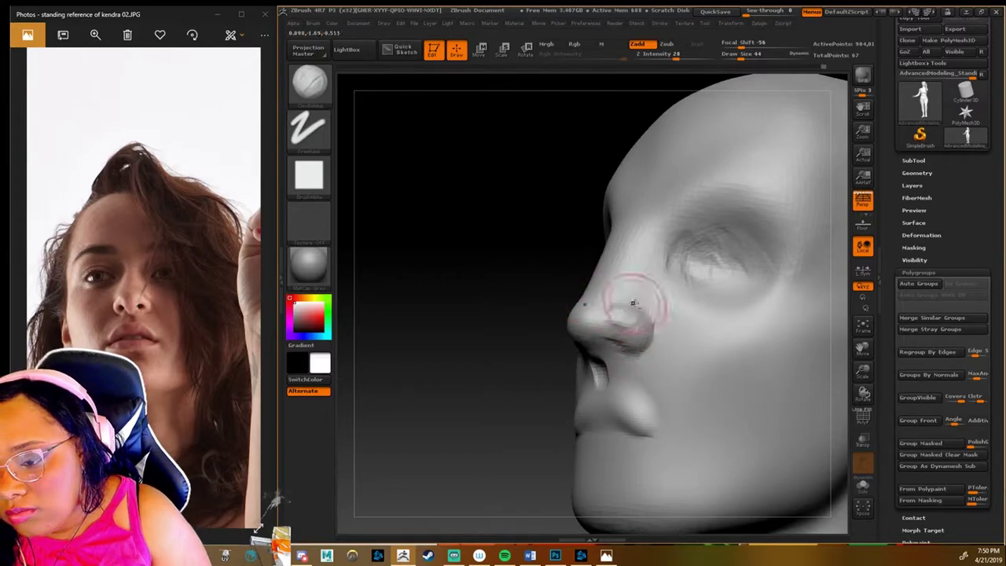
{"action": "left_click_drag", "start_coordinate": [636, 302], "coordinate": [633, 234]}
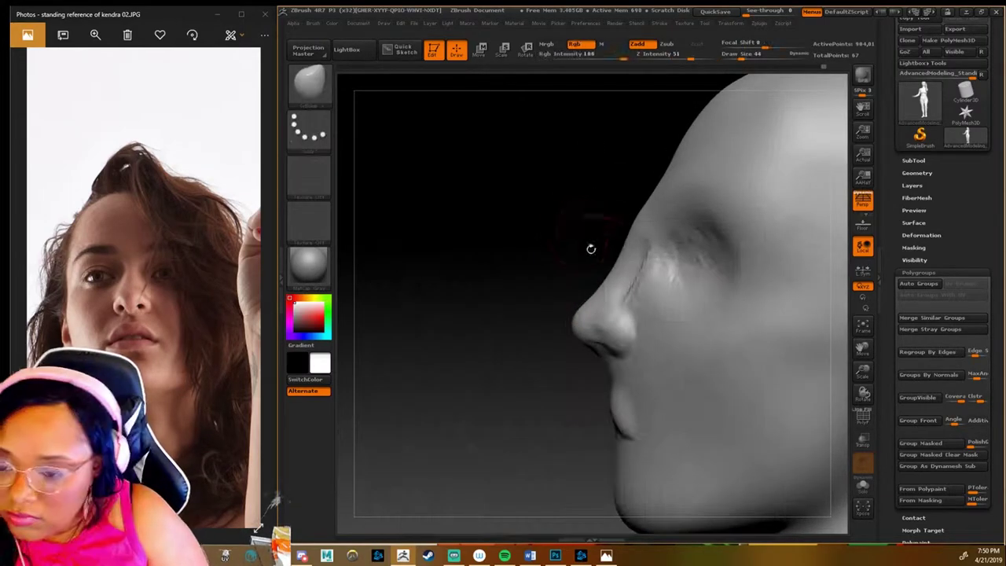
{"action": "right_click_drag", "start_coordinate": [616, 393], "coordinate": [625, 255]}
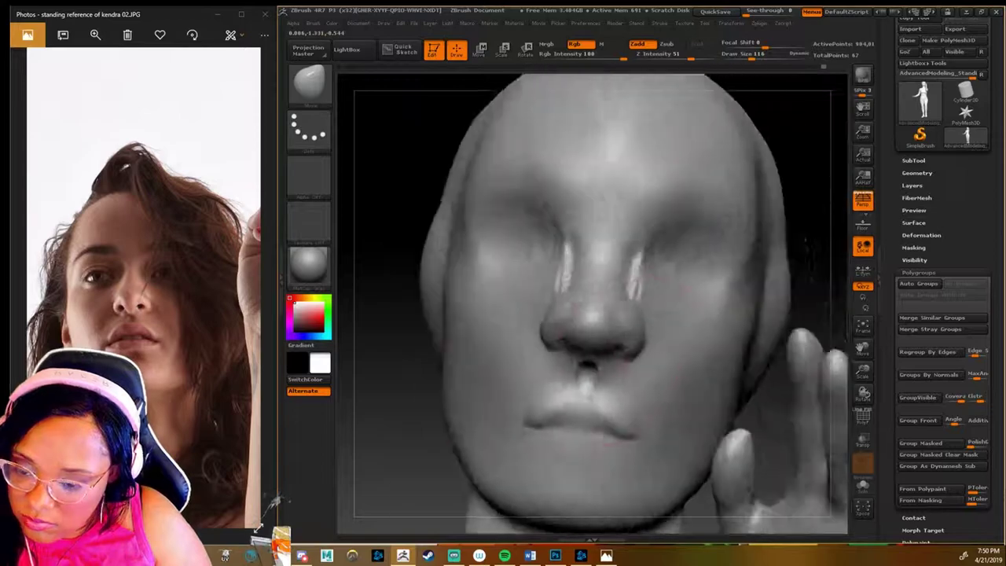
{"action": "left_click_drag", "start_coordinate": [624, 274], "coordinate": [554, 275], "text": "shift"}
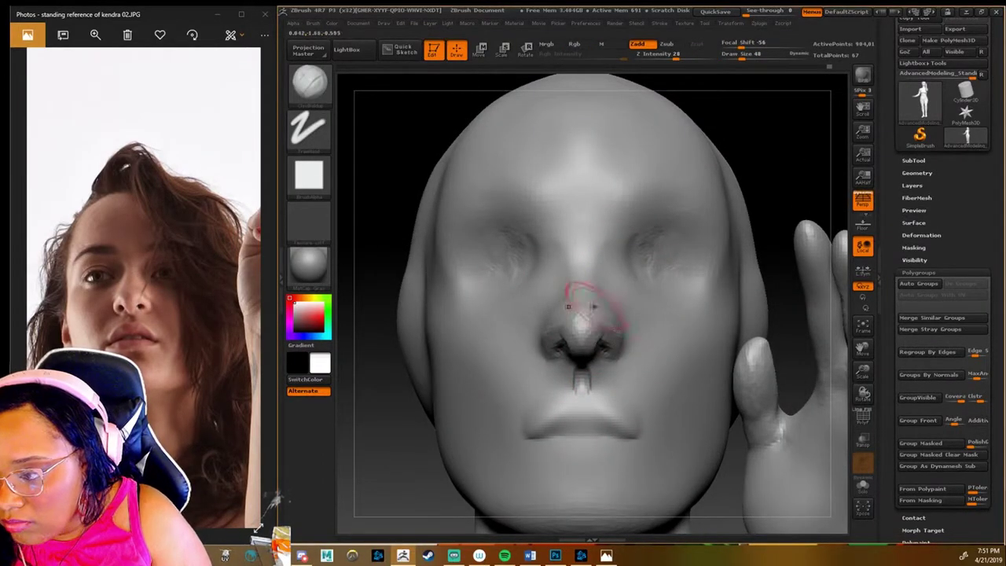
{"action": "mouse_move", "coordinate": [625, 236]}
{"action": "left_mouse_down"}
{"action": "mouse_move", "coordinate": [539, 252]}
{"action": "mouse_move", "coordinate": [546, 245]}
{"action": "left_mouse_up"}
{"action": "mouse_move", "coordinate": [670, 275]}
{"action": "right_mouse_down"}
{"action": "mouse_move", "coordinate": [661, 259]}
{"action": "mouse_move", "coordinate": [656, 316]}
{"action": "right_mouse_up"}
{"action": "right_click_drag", "start_coordinate": [802, 315], "coordinate": [589, 331], "text": "ctrl"}
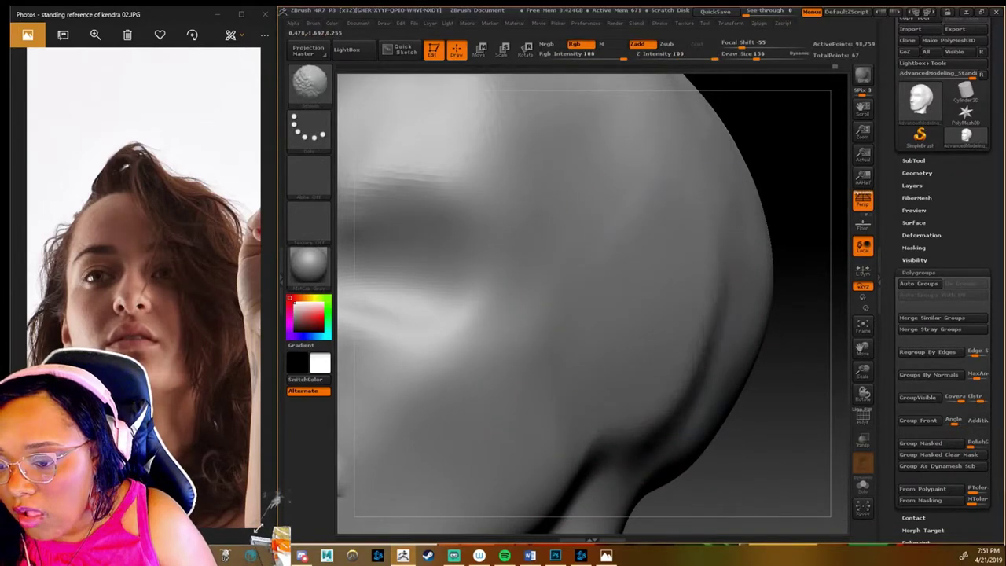
Step: Fit the head in view and pick a new brush from the palette for sculpting
{"action": "right_click_drag", "start_coordinate": [668, 315], "coordinate": [708, 354]}
{"action": "key", "text": "f"}
{"action": "right_click_drag", "start_coordinate": [708, 315], "coordinate": [708, 377], "text": "alt"}
{"action": "key", "text": "b"}
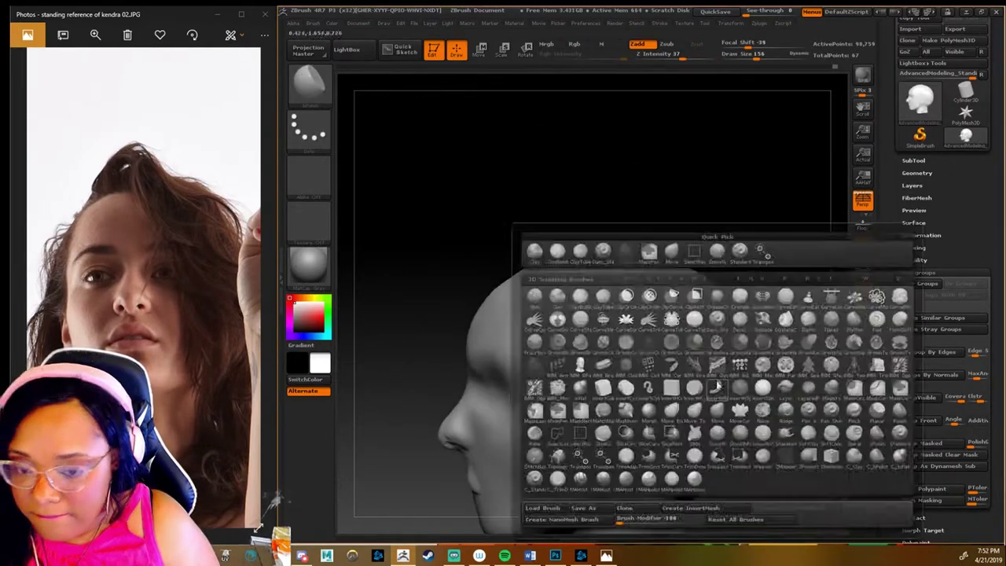
{"action": "left_click", "coordinate": [630, 354]}
{"action": "left_click_drag", "start_coordinate": [668, 298], "coordinate": [692, 393]}
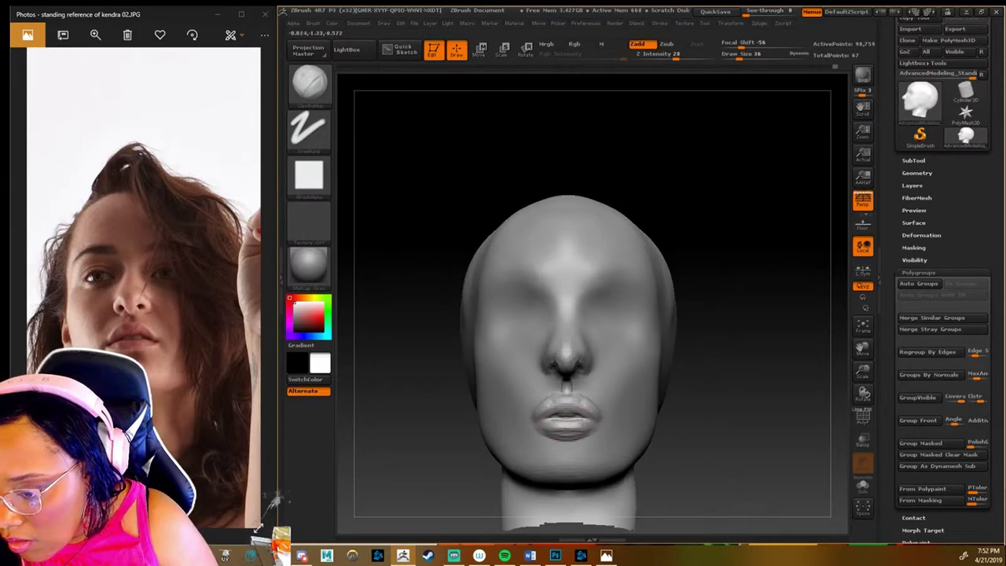
Step: Re-sculpt fuller lips and the philtrum, then switch to the Standard brush (B, S, T)
{"action": "mouse_move", "coordinate": [551, 428]}
{"action": "left_mouse_down"}
{"action": "mouse_move", "coordinate": [582, 429]}
{"action": "mouse_move", "coordinate": [565, 398]}
{"action": "left_mouse_up"}
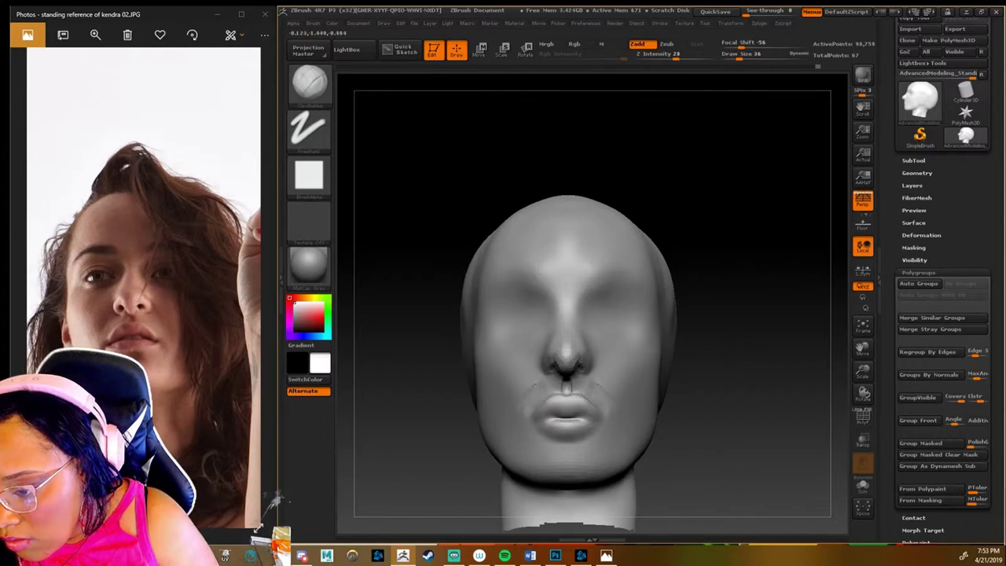
{"action": "mouse_move", "coordinate": [676, 338]}
{"action": "left_mouse_down"}
{"action": "mouse_move", "coordinate": [708, 339]}
{"action": "mouse_move", "coordinate": [644, 346]}
{"action": "left_mouse_up"}
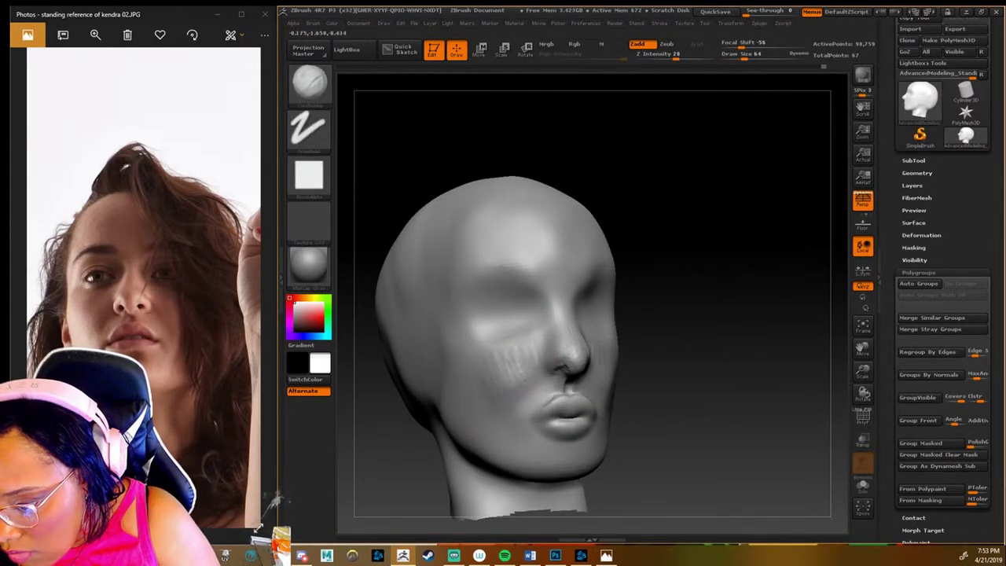
{"action": "left_click_drag", "start_coordinate": [453, 348], "coordinate": [586, 348], "text": "alt"}
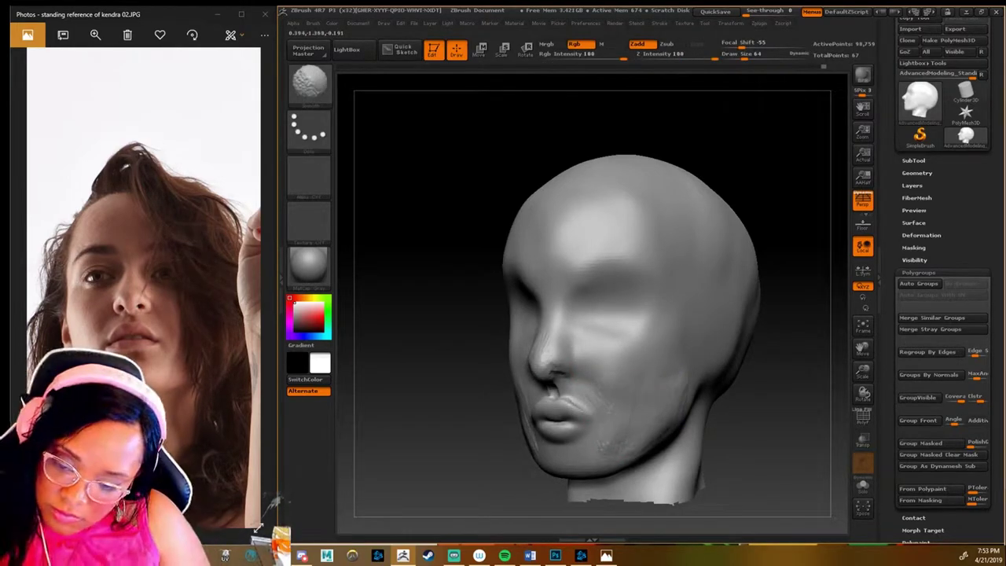
{"action": "left_click_drag", "start_coordinate": [787, 315], "coordinate": [755, 314], "text": "shift"}
{"action": "key", "text": "b"}
{"action": "key", "text": "s"}
{"action": "key", "text": "t"}
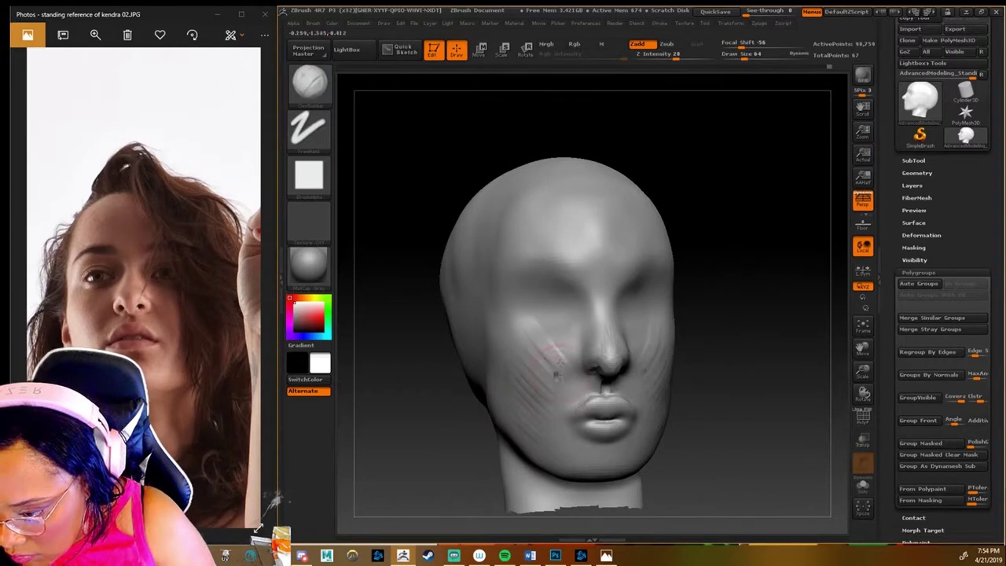
{"action": "key", "text": "b"}
{"action": "key", "text": "s"}
{"action": "key", "text": "t"}
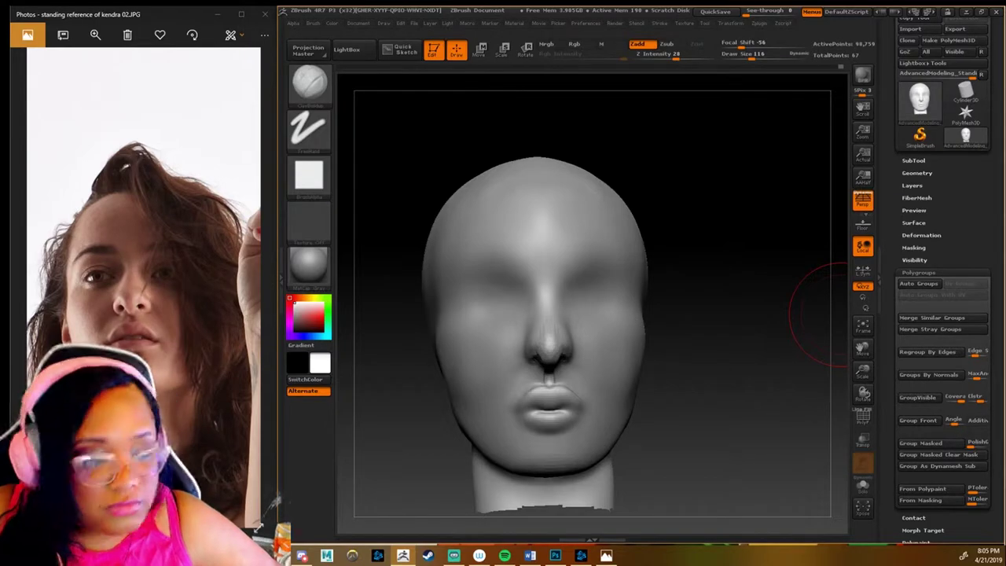
Step: Sculpt the cheeks and smooth the nostril area and the skin above the upper lip
{"action": "left_click_drag", "start_coordinate": [512, 329], "coordinate": [481, 376]}
{"action": "left_click_drag", "start_coordinate": [708, 330], "coordinate": [566, 338]}
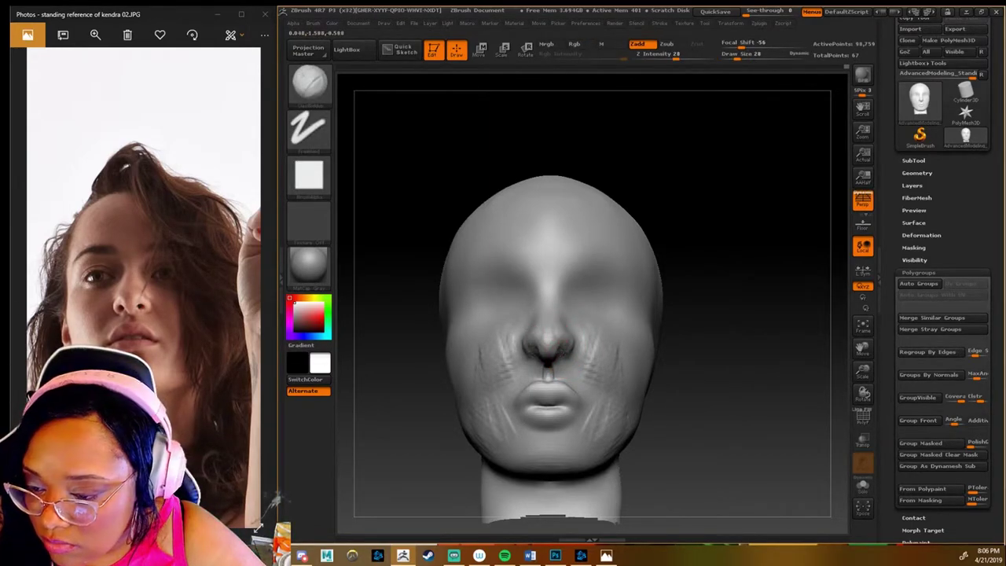
{"action": "mouse_move", "coordinate": [526, 354]}
{"action": "left_mouse_down", "text": "shift"}
{"action": "mouse_move", "coordinate": [554, 364]}
{"action": "mouse_move", "coordinate": [562, 336]}
{"action": "mouse_move", "coordinate": [551, 351]}
{"action": "left_mouse_up", "text": "shift"}
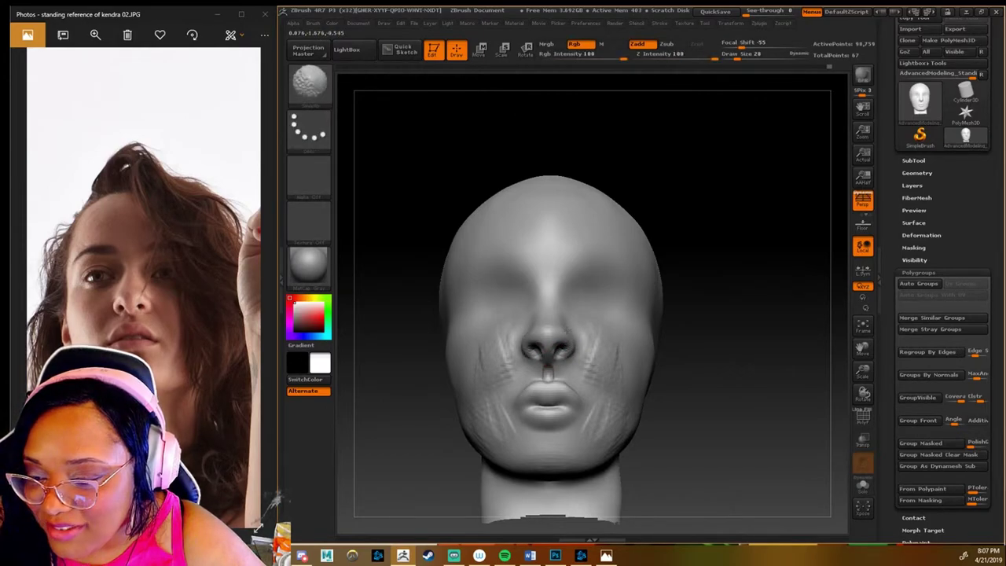
{"action": "left_click_drag", "start_coordinate": [539, 355], "coordinate": [563, 357], "text": "shift"}
{"action": "left_click_drag", "start_coordinate": [787, 354], "coordinate": [692, 338]}
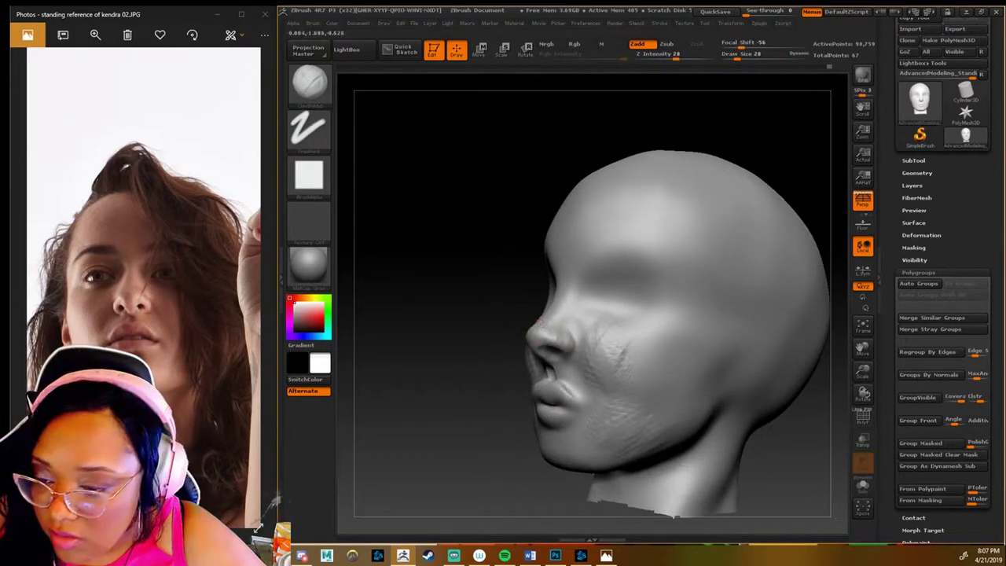
{"action": "left_click_drag", "start_coordinate": [786, 330], "coordinate": [534, 323], "text": "shift"}
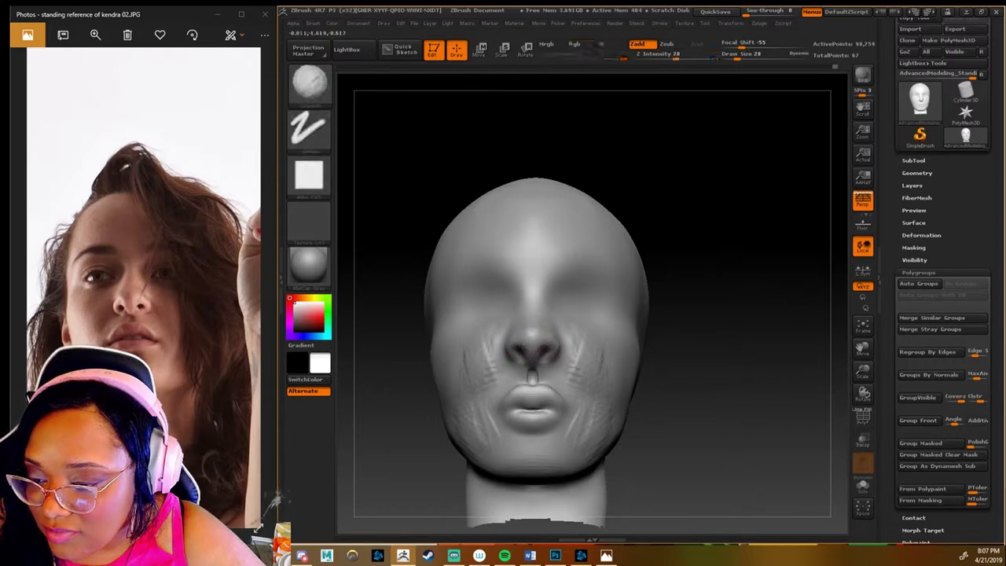
{"action": "left_click_drag", "start_coordinate": [527, 376], "coordinate": [531, 380], "text": "shift"}
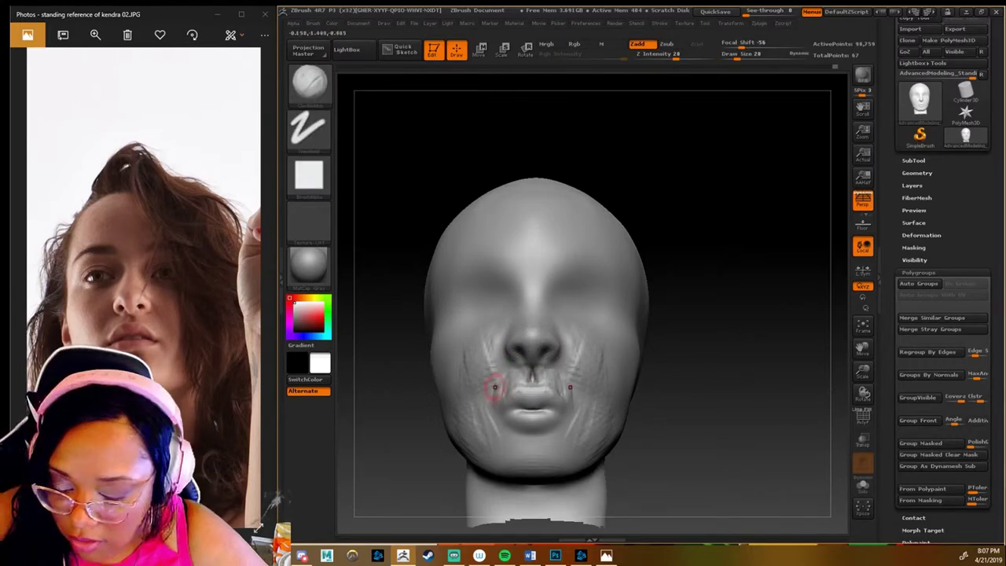
Step: Smooth the lips, the wrinkles around the mouth and the lower cheeks
{"action": "scroll", "coordinate": [495, 387], "scroll_direction": "up", "scroll_amount": 2}
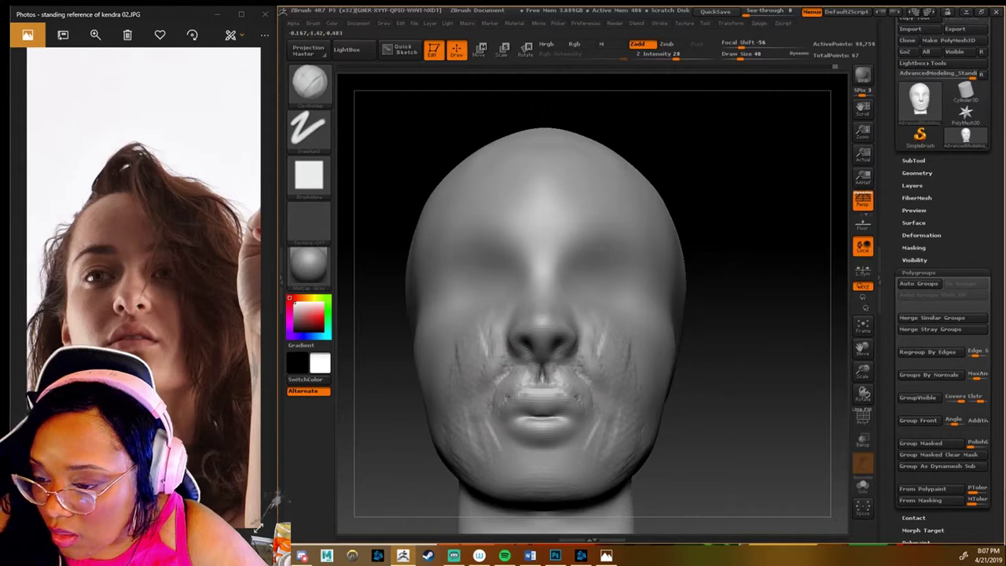
{"action": "mouse_move", "coordinate": [491, 429]}
{"action": "left_mouse_down"}
{"action": "mouse_move", "coordinate": [542, 437]}
{"action": "mouse_move", "coordinate": [535, 441]}
{"action": "left_mouse_up"}
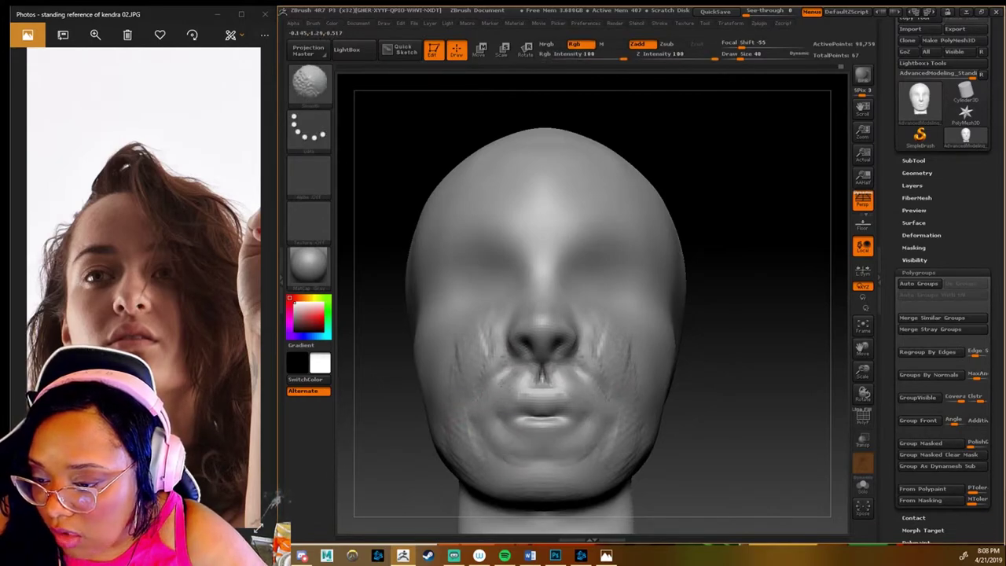
{"action": "left_click_drag", "start_coordinate": [485, 368], "coordinate": [517, 374], "text": "shift"}
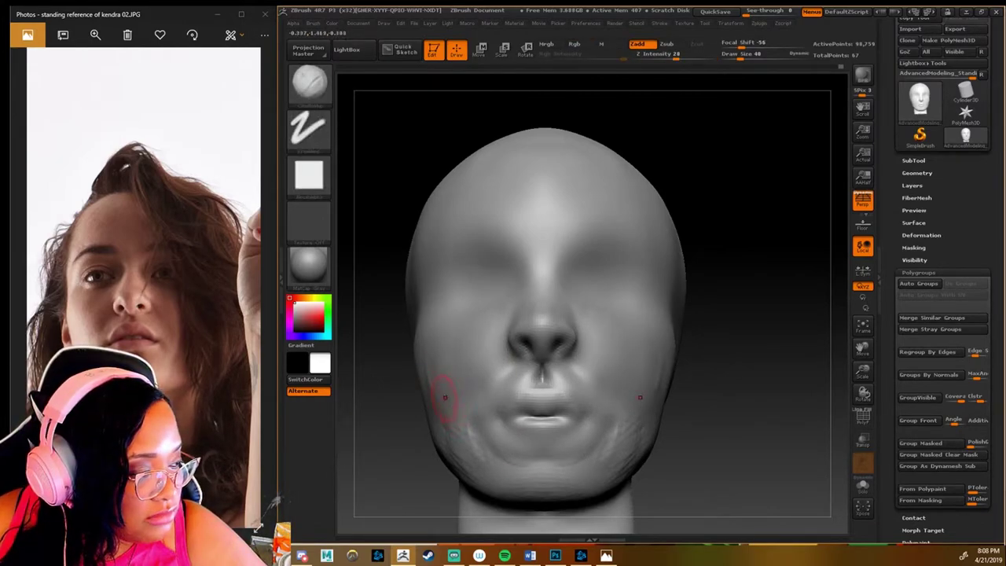
{"action": "left_click_drag", "start_coordinate": [446, 413], "coordinate": [450, 440], "text": "shift"}
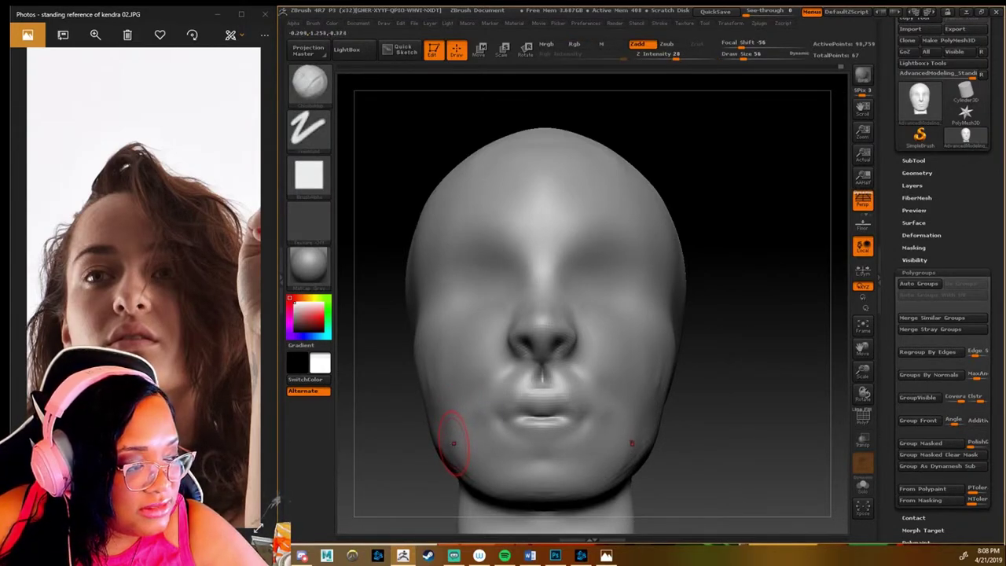
{"action": "left_click_drag", "start_coordinate": [449, 427], "coordinate": [473, 393], "text": "shift"}
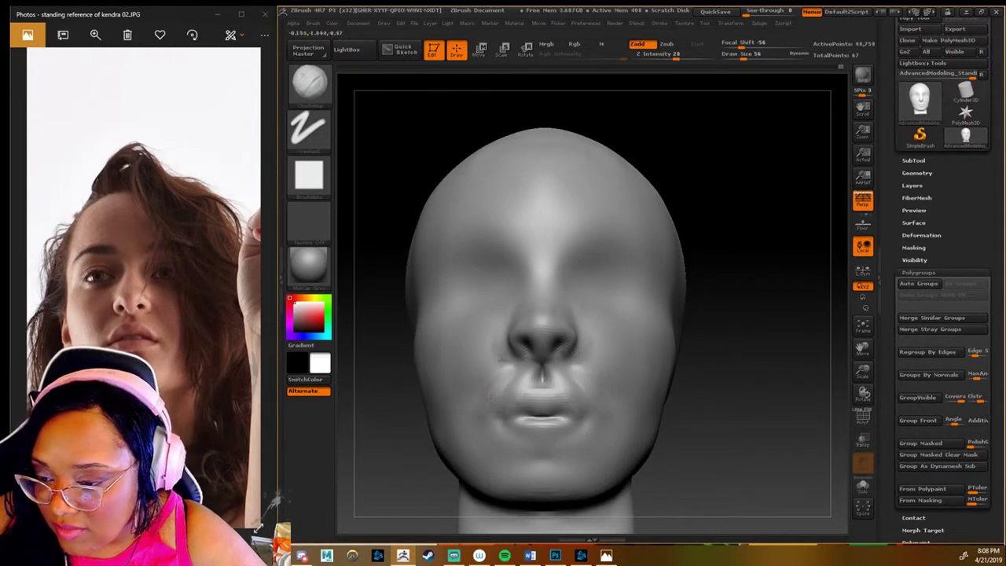
{"action": "left_click_drag", "start_coordinate": [472, 348], "coordinate": [500, 429], "text": "shift"}
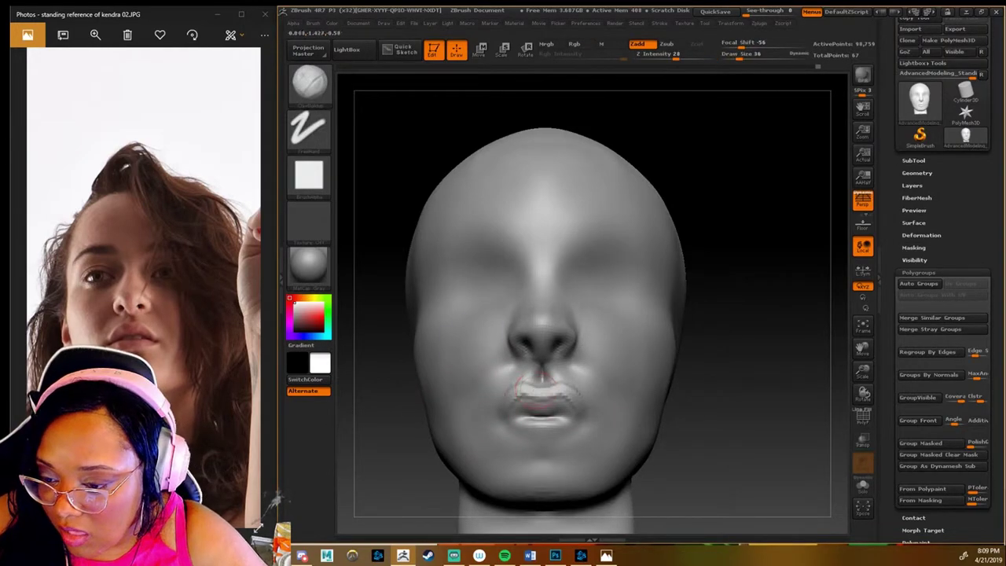
Step: Soften the lip detail and build the lower lip fuller along its length
{"action": "right_click_drag", "start_coordinate": [543, 385], "coordinate": [515, 405]}
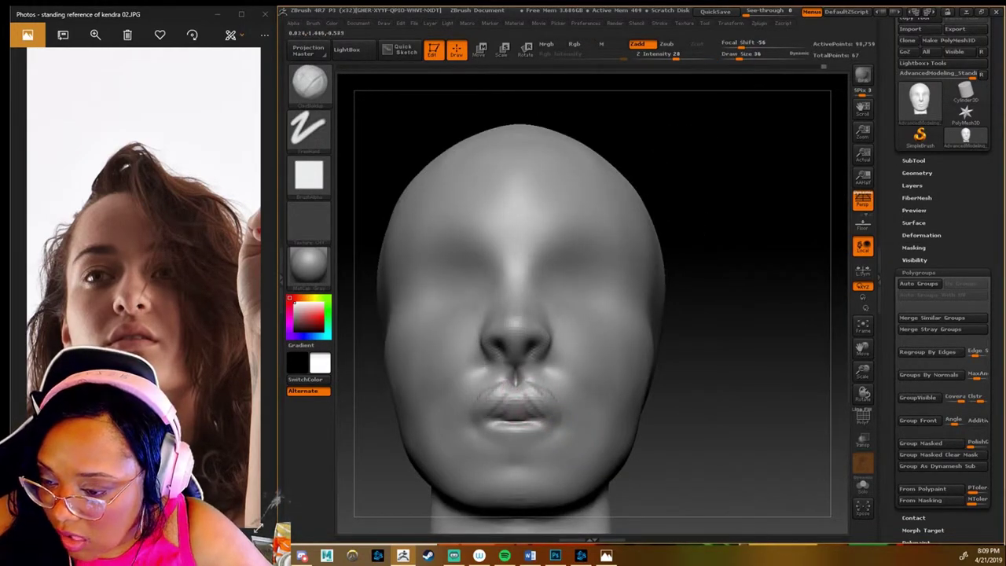
{"action": "left_click_drag", "start_coordinate": [487, 405], "coordinate": [541, 391], "text": "shift"}
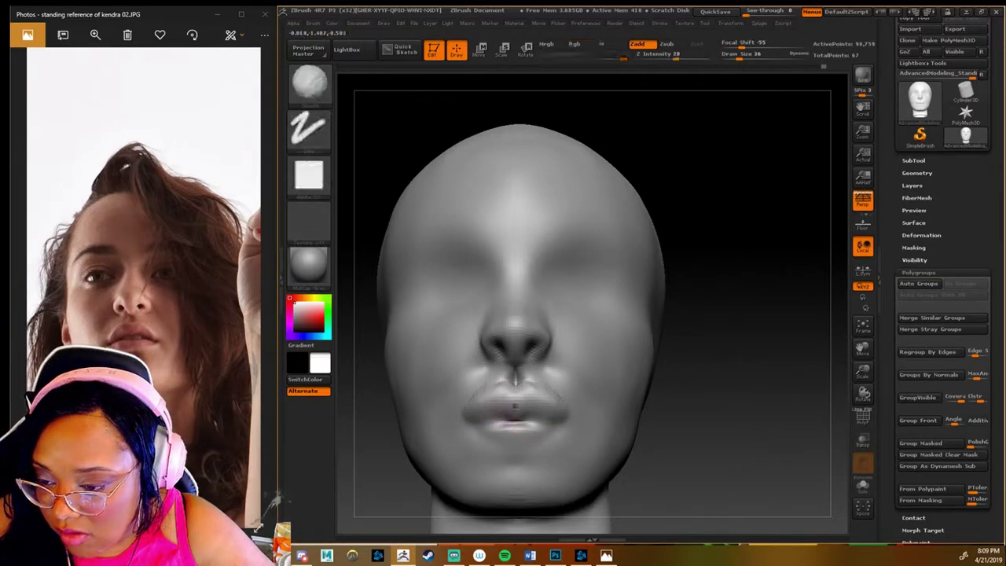
{"action": "mouse_move", "coordinate": [476, 431]}
{"action": "left_mouse_down"}
{"action": "mouse_move", "coordinate": [558, 436]}
{"action": "mouse_move", "coordinate": [495, 418]}
{"action": "mouse_move", "coordinate": [515, 431]}
{"action": "left_mouse_up"}
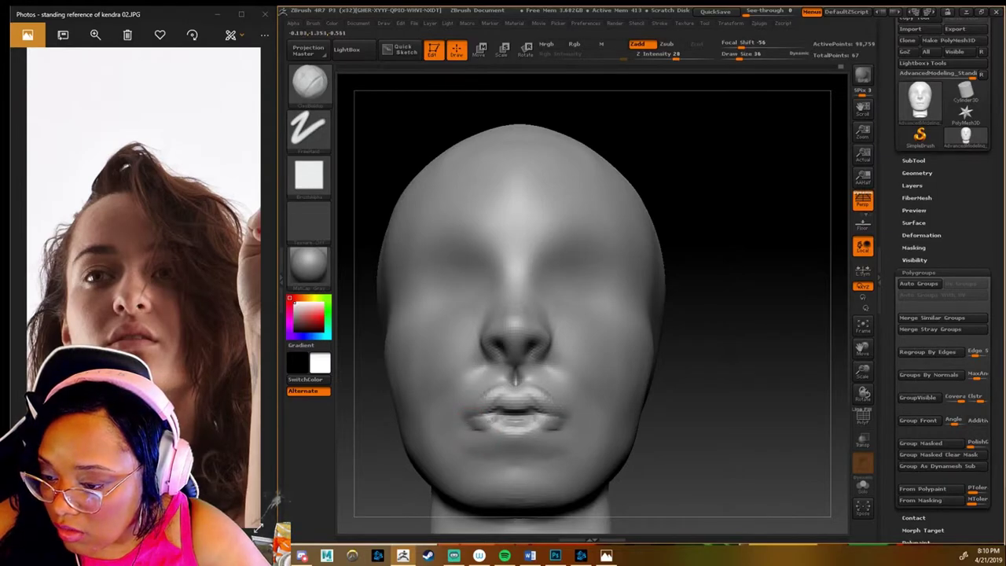
{"action": "left_click_drag", "start_coordinate": [550, 445], "coordinate": [503, 436]}
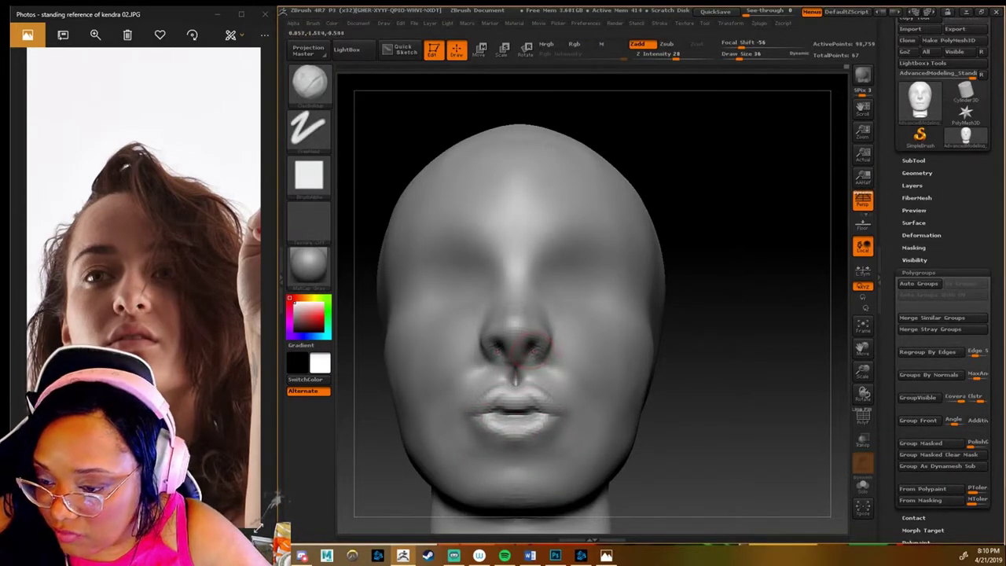
Step: Line the head's profile up with the kendra 08 reference and soften the nose tip
{"action": "left_click_drag", "start_coordinate": [676, 314], "coordinate": [524, 316]}
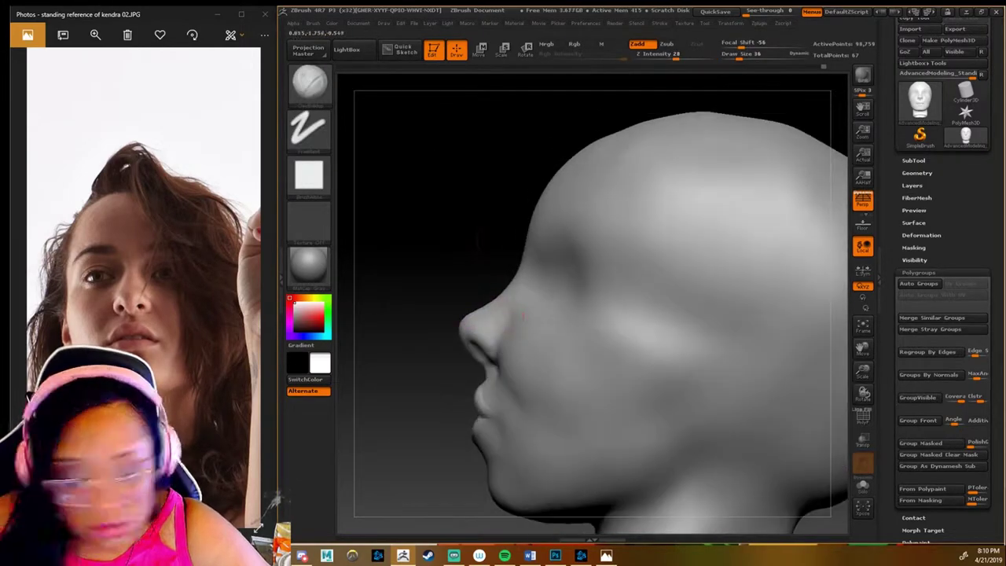
{"action": "scroll", "coordinate": [95, 197], "scroll_direction": "down", "scroll_amount": 1}
{"action": "scroll", "coordinate": [165, 268], "scroll_direction": "down", "scroll_amount": 1}
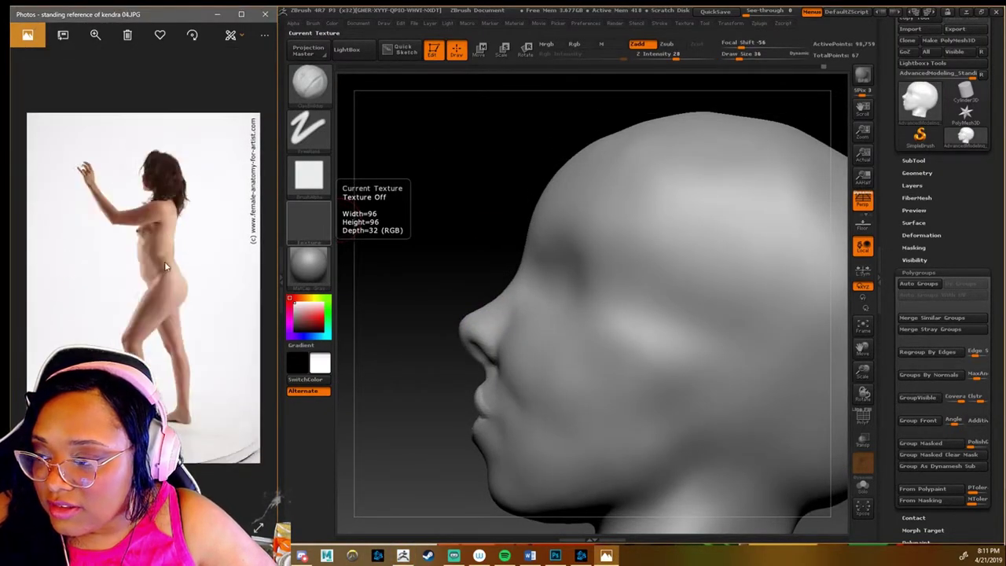
{"action": "scroll", "coordinate": [165, 267], "scroll_direction": "down", "scroll_amount": 2}
{"action": "scroll", "coordinate": [142, 196], "scroll_direction": "up", "scroll_amount": 3, "text": "ctrl"}
{"action": "left_click_drag", "start_coordinate": [142, 197], "coordinate": [157, 315]}
{"action": "mouse_move", "coordinate": [378, 354]}
{"action": "left_mouse_down"}
{"action": "mouse_move", "coordinate": [519, 427]}
{"action": "mouse_move", "coordinate": [840, 416]}
{"action": "left_mouse_up"}
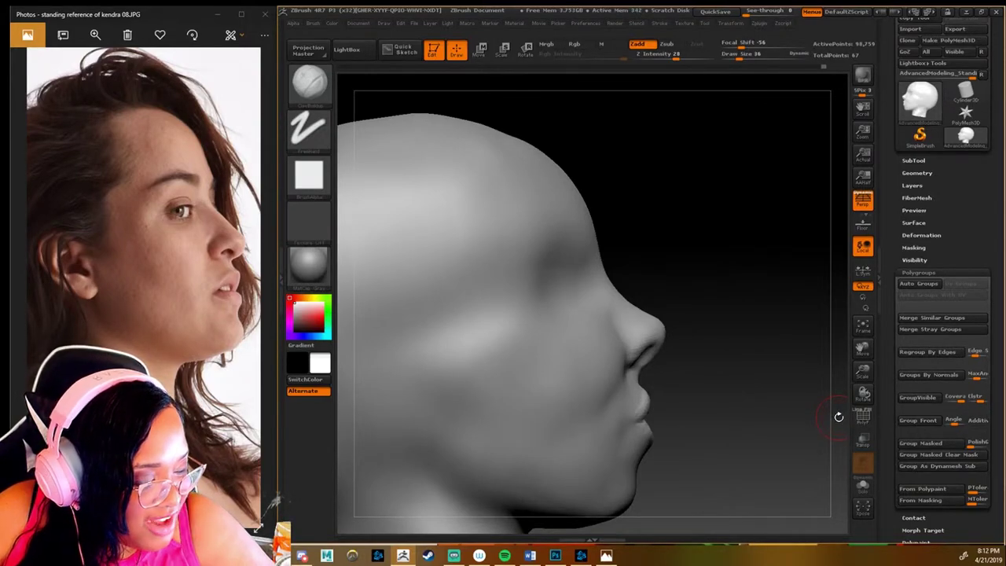
{"action": "mouse_move", "coordinate": [649, 330]}
{"action": "left_mouse_down"}
{"action": "mouse_move", "coordinate": [661, 338]}
{"action": "mouse_move", "coordinate": [625, 334]}
{"action": "left_mouse_up"}
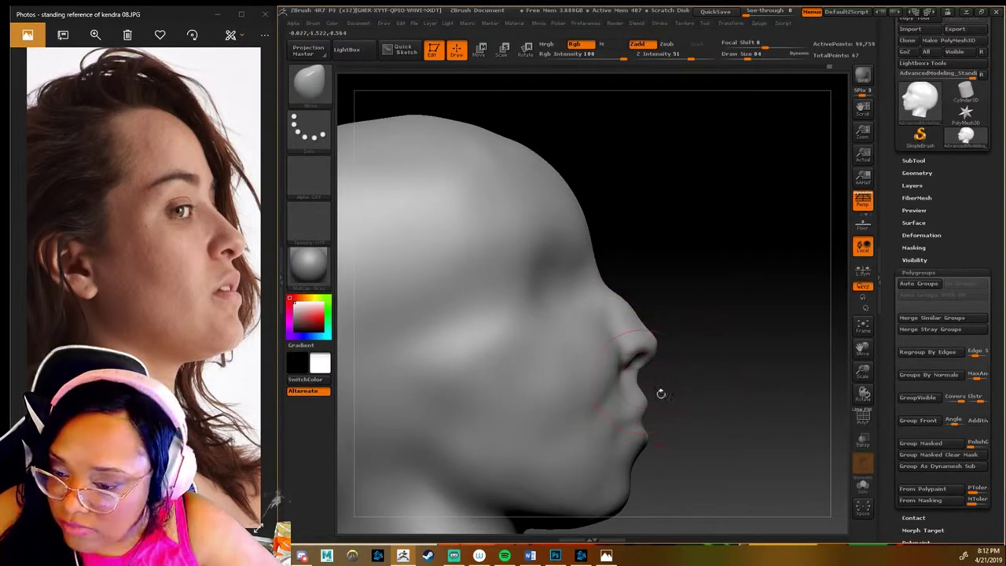
Step: Try the Standard and clay sculpting brushes, then slightly reshape the lips from three-quarter view
{"action": "key", "text": "b"}
{"action": "key", "text": "s"}
{"action": "key", "text": "t"}
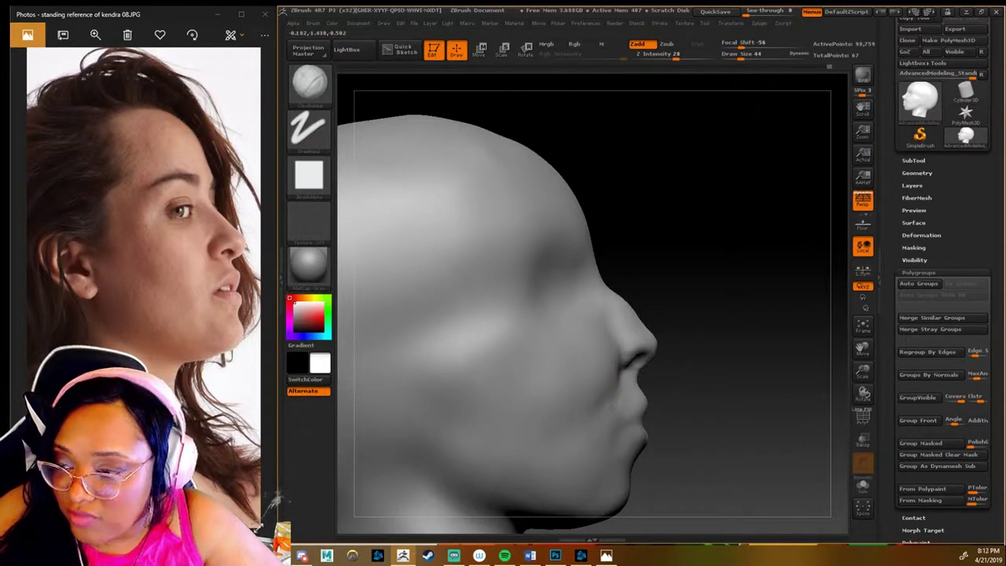
{"action": "left_click_drag", "start_coordinate": [731, 385], "coordinate": [657, 386]}
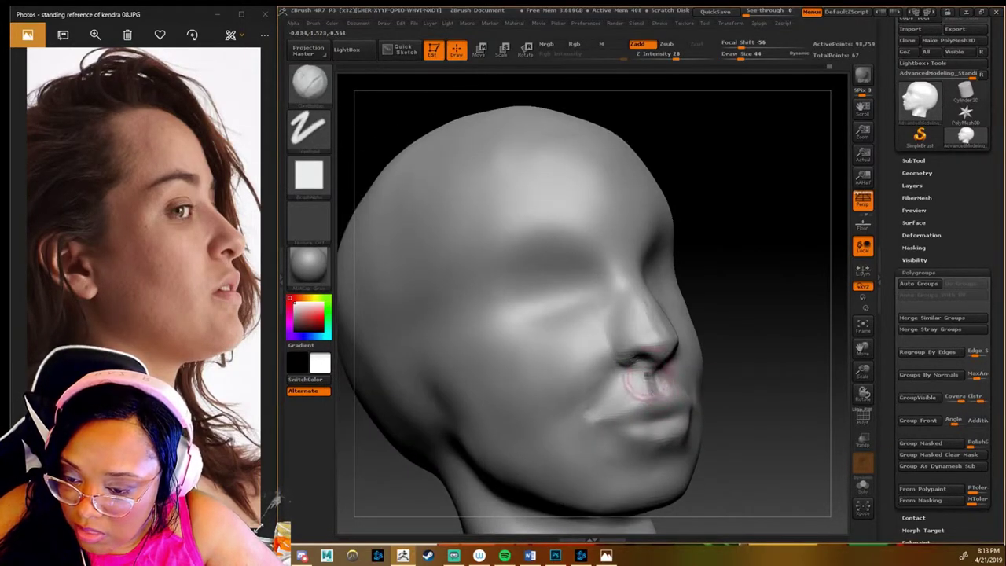
{"action": "key", "text": "b"}
{"action": "key", "text": "c"}
{"action": "key", "text": "l"}
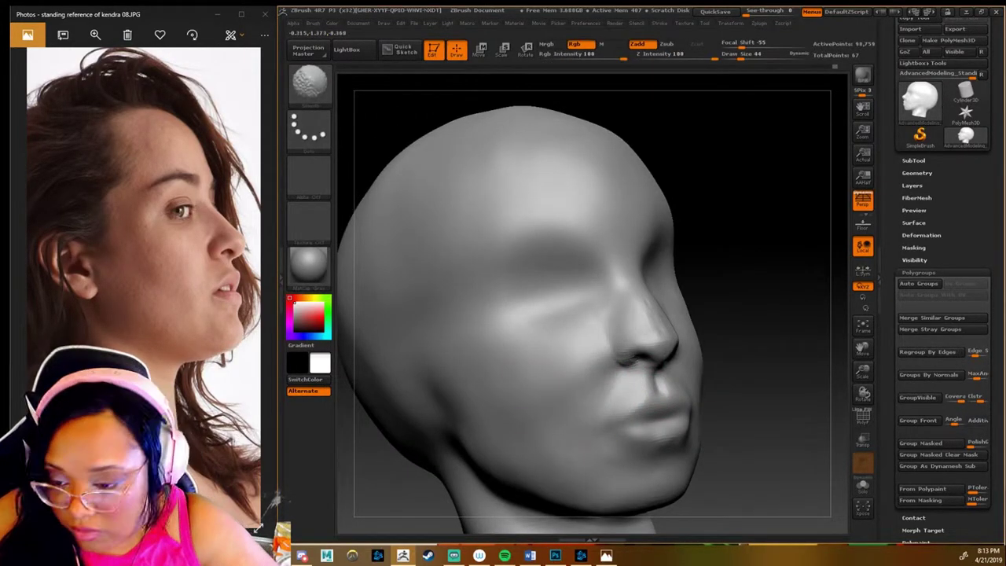
{"action": "left_click_drag", "start_coordinate": [669, 348], "coordinate": [747, 349]}
{"action": "key", "text": "b"}
{"action": "key", "text": "c"}
{"action": "key", "text": "b"}
{"action": "left_click_drag", "start_coordinate": [676, 366], "coordinate": [633, 398]}
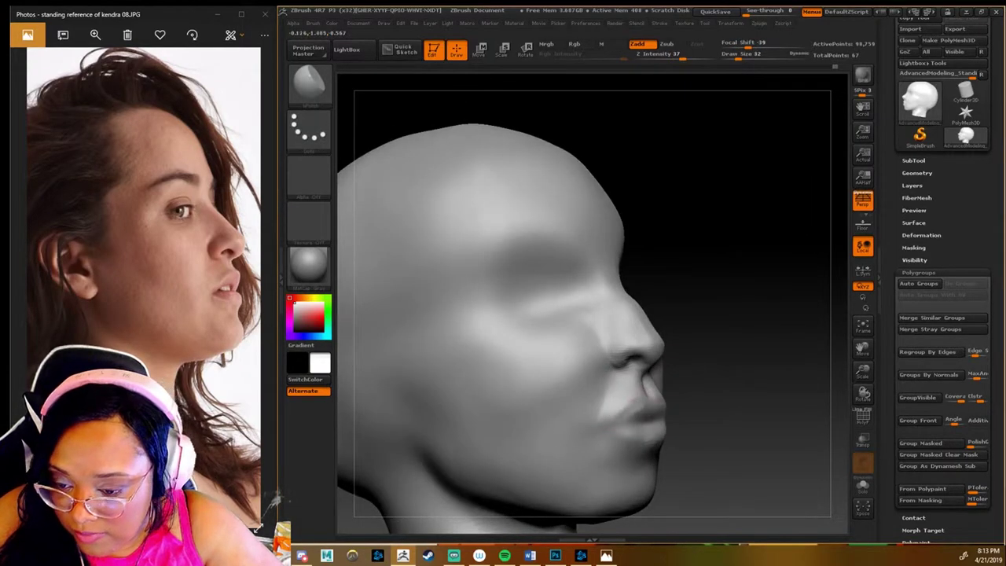
{"action": "key", "text": "b"}
{"action": "key", "text": "c"}
{"action": "key", "text": "b"}
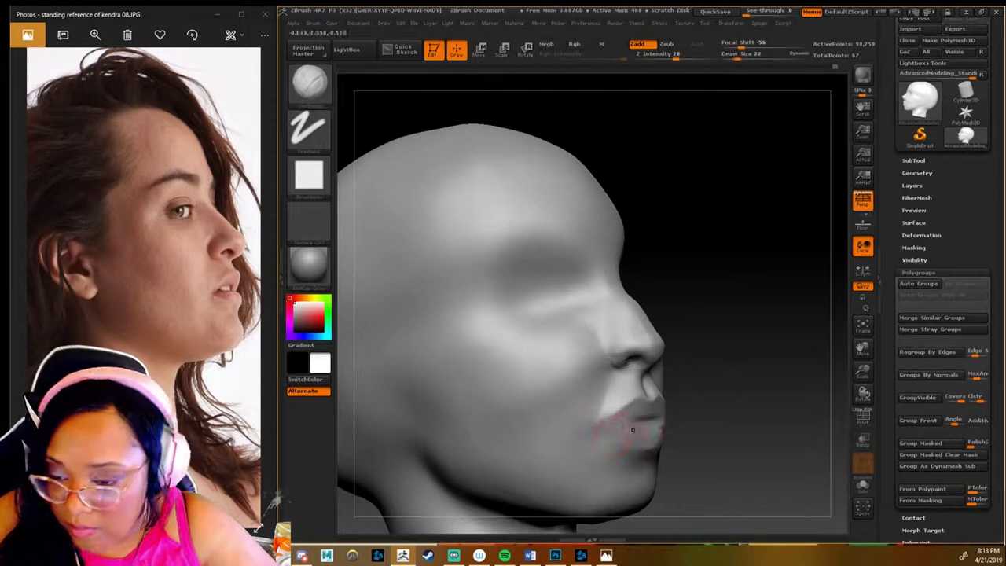
{"action": "mouse_move", "coordinate": [607, 434]}
{"action": "left_mouse_down"}
{"action": "mouse_move", "coordinate": [662, 445]}
{"action": "mouse_move", "coordinate": [629, 424]}
{"action": "left_mouse_up"}
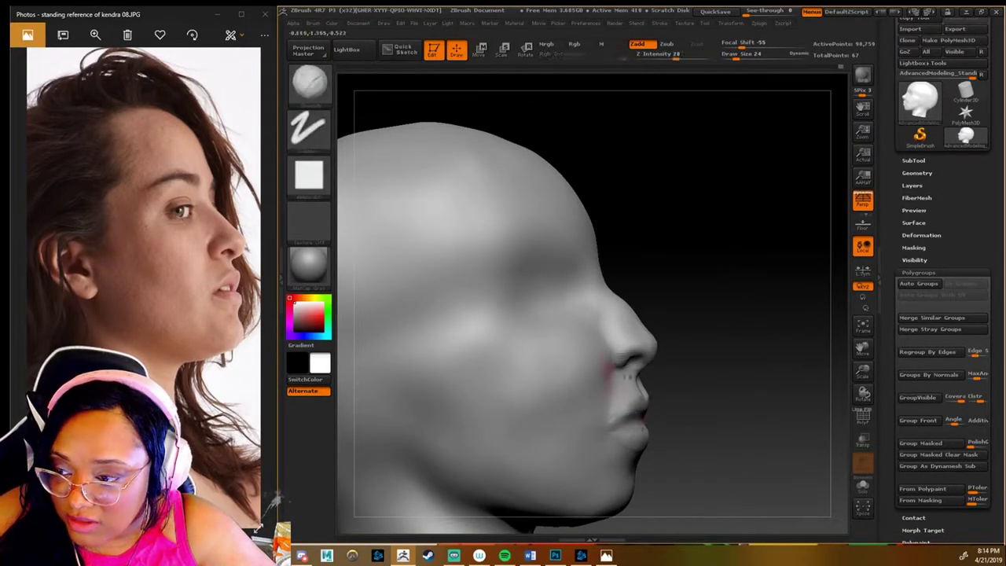
Step: Frame the neck and Shift-smooth its front and side surfaces
{"action": "left_click_drag", "start_coordinate": [669, 491], "coordinate": [681, 411], "text": "alt"}
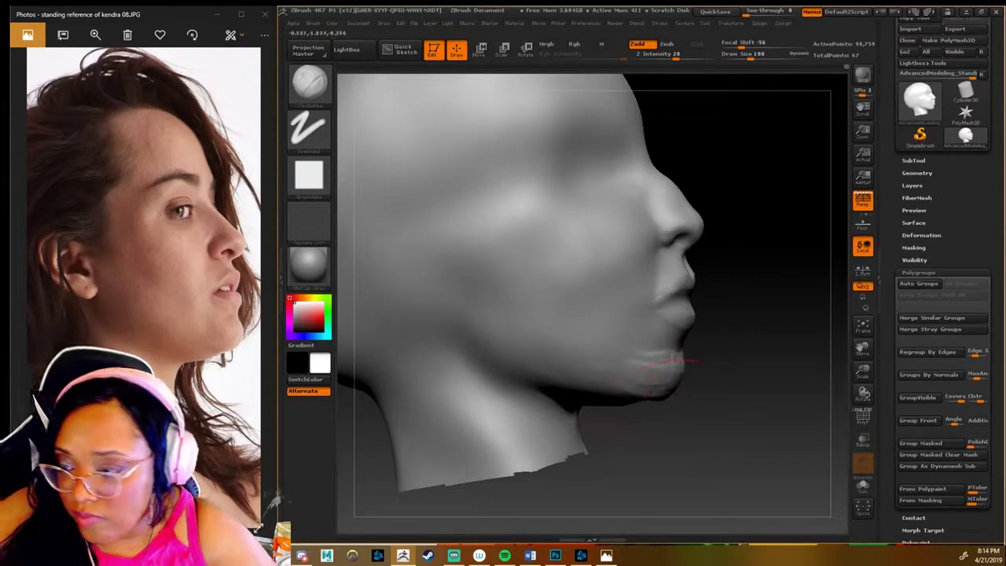
{"action": "mouse_move", "coordinate": [588, 427]}
{"action": "left_mouse_down"}
{"action": "mouse_move", "coordinate": [623, 407]}
{"action": "mouse_move", "coordinate": [745, 403]}
{"action": "left_mouse_up"}
{"action": "left_click_drag", "start_coordinate": [606, 456], "coordinate": [561, 461], "text": "alt"}
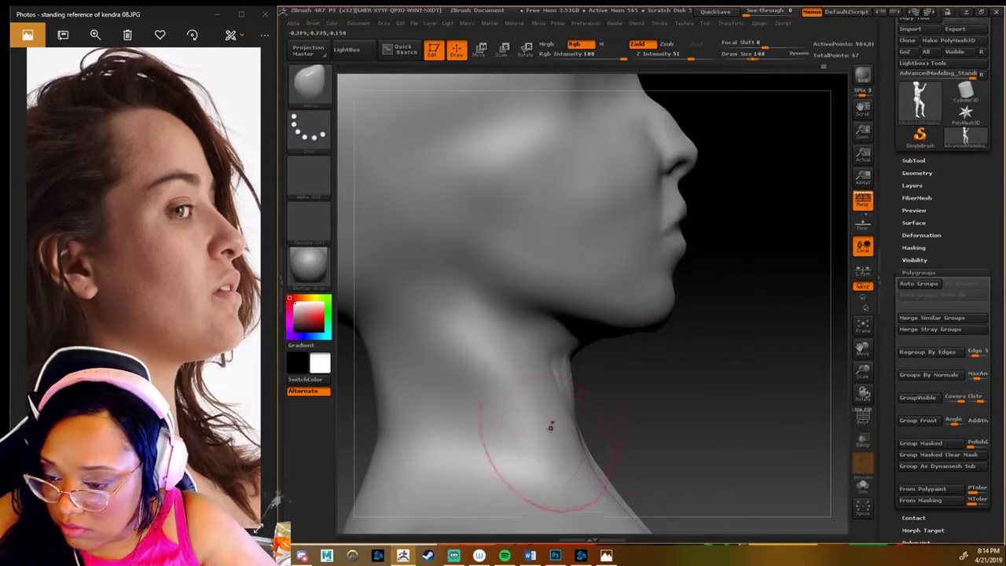
{"action": "left_click_drag", "start_coordinate": [851, 358], "coordinate": [922, 342]}
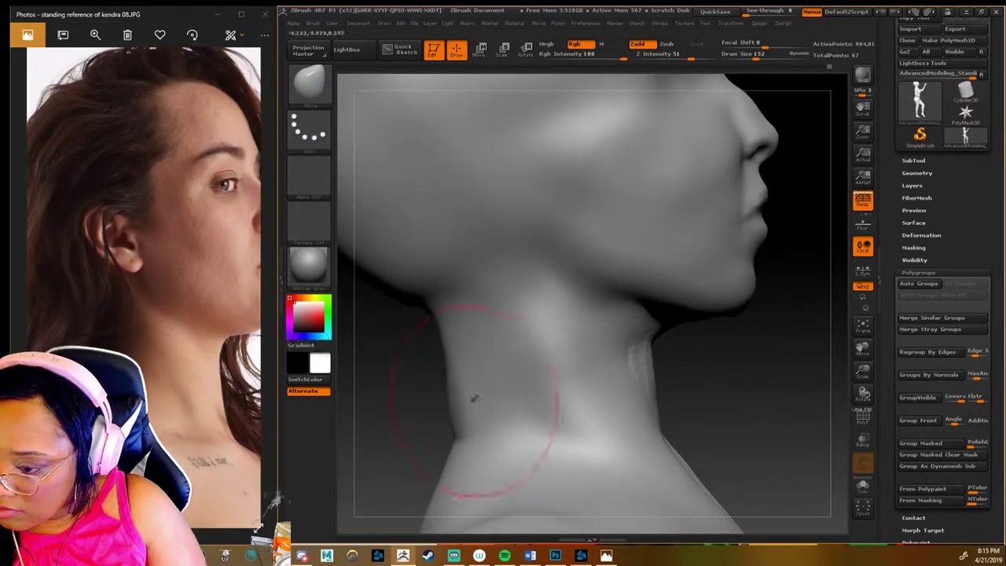
{"action": "left_click_drag", "start_coordinate": [507, 452], "coordinate": [440, 481], "text": "shift"}
{"action": "mouse_move", "coordinate": [786, 337]}
{"action": "left_mouse_down"}
{"action": "mouse_move", "coordinate": [471, 409]}
{"action": "mouse_move", "coordinate": [490, 278]}
{"action": "mouse_move", "coordinate": [507, 271]}
{"action": "mouse_move", "coordinate": [523, 307]}
{"action": "left_mouse_up"}
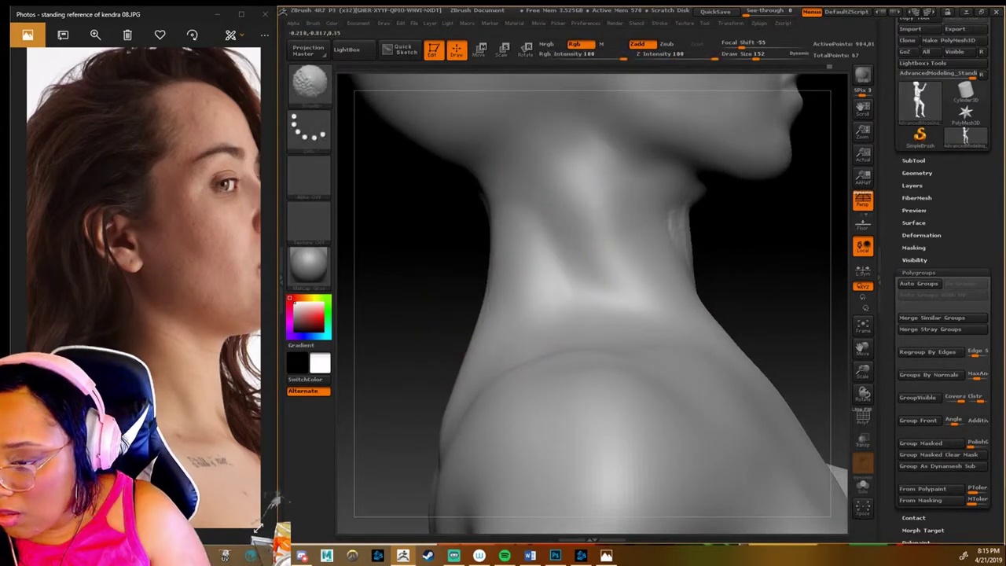
{"action": "left_click_drag", "start_coordinate": [770, 393], "coordinate": [440, 409]}
{"action": "mouse_move", "coordinate": [747, 275]}
{"action": "left_mouse_down"}
{"action": "mouse_move", "coordinate": [472, 377]}
{"action": "mouse_move", "coordinate": [492, 244]}
{"action": "left_mouse_up"}
Step: Add test strokes on the neck, smooth them and the shoulder away, then lightly stroke the jaw
{"action": "left_click_drag", "start_coordinate": [485, 295], "coordinate": [483, 337], "text": "shift"}
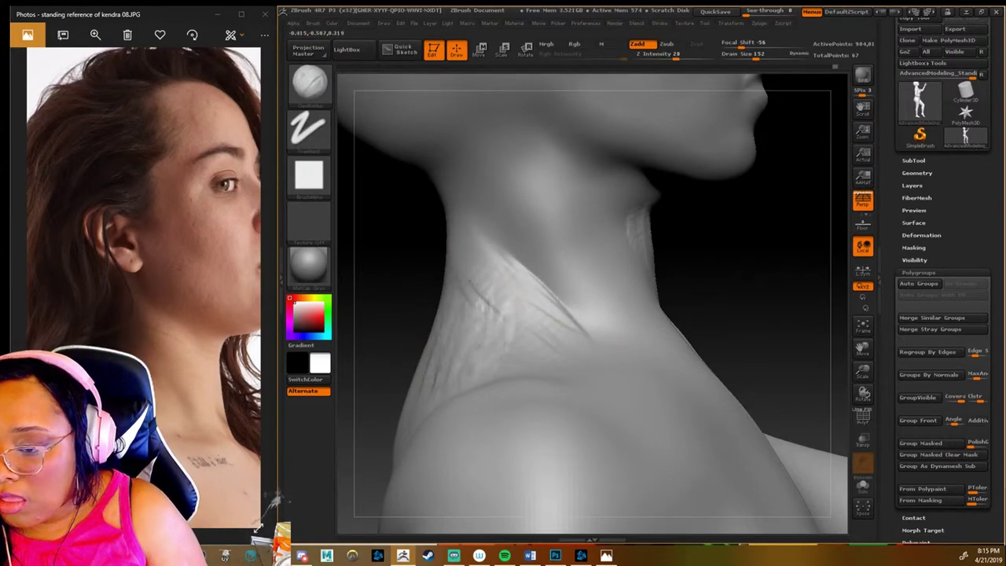
{"action": "left_click_drag", "start_coordinate": [528, 281], "coordinate": [523, 244]}
{"action": "mouse_move", "coordinate": [436, 370]}
{"action": "left_mouse_down", "text": "shift"}
{"action": "mouse_move", "coordinate": [435, 390]}
{"action": "mouse_move", "coordinate": [507, 428]}
{"action": "mouse_move", "coordinate": [574, 431]}
{"action": "left_mouse_up", "text": "shift"}
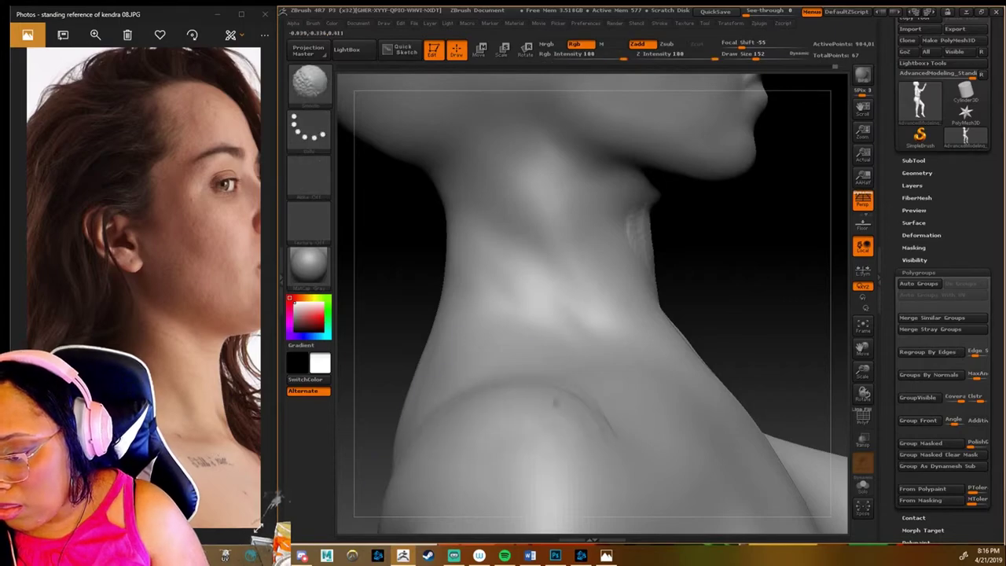
{"action": "left_click_drag", "start_coordinate": [566, 271], "coordinate": [535, 330]}
{"action": "left_click_drag", "start_coordinate": [551, 291], "coordinate": [559, 365], "text": "shift"}
{"action": "mouse_move", "coordinate": [554, 244]}
{"action": "left_mouse_down"}
{"action": "mouse_move", "coordinate": [511, 295]}
{"action": "mouse_move", "coordinate": [542, 330]}
{"action": "left_mouse_up"}
{"action": "mouse_move", "coordinate": [519, 228]}
{"action": "left_mouse_down", "text": "shift"}
{"action": "mouse_move", "coordinate": [551, 314]}
{"action": "mouse_move", "coordinate": [609, 220]}
{"action": "left_mouse_up", "text": "shift"}
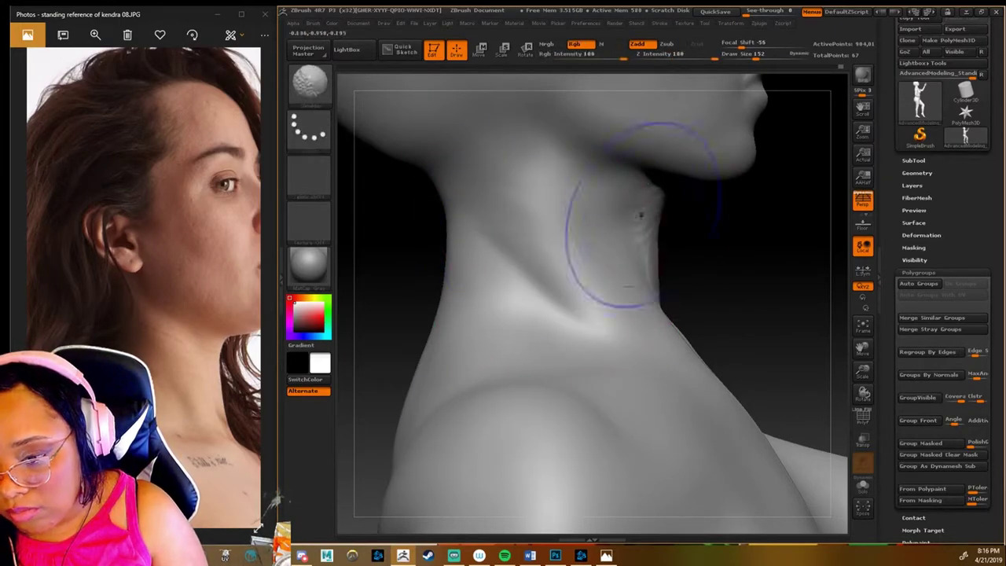
{"action": "mouse_move", "coordinate": [795, 338]}
{"action": "left_mouse_down"}
{"action": "mouse_move", "coordinate": [561, 360]}
{"action": "mouse_move", "coordinate": [670, 415]}
{"action": "mouse_move", "coordinate": [582, 378]}
{"action": "left_mouse_up"}
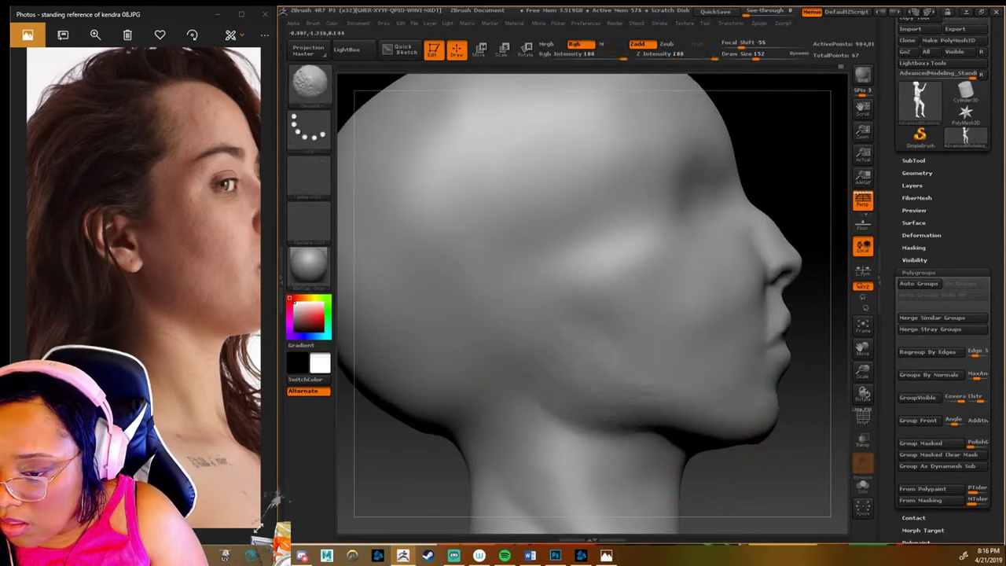
Step: Add a crease and light texture to the neck, then sculpt and smooth the jaw and cheek
{"action": "mouse_move", "coordinate": [688, 441]}
{"action": "left_mouse_down"}
{"action": "mouse_move", "coordinate": [644, 425]}
{"action": "mouse_move", "coordinate": [684, 350]}
{"action": "mouse_move", "coordinate": [566, 307]}
{"action": "mouse_move", "coordinate": [723, 393]}
{"action": "left_mouse_up"}
{"action": "left_click_drag", "start_coordinate": [669, 417], "coordinate": [684, 385]}
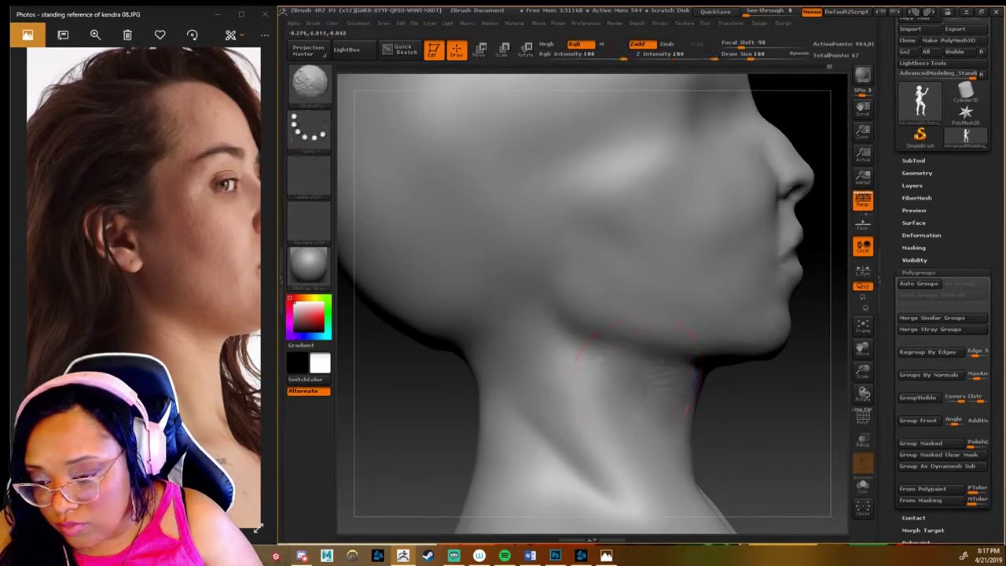
{"action": "left_click_drag", "start_coordinate": [597, 377], "coordinate": [645, 358], "text": "shift"}
{"action": "left_click_drag", "start_coordinate": [608, 259], "coordinate": [614, 197]}
{"action": "mouse_move", "coordinate": [613, 232]}
{"action": "left_mouse_down"}
{"action": "mouse_move", "coordinate": [622, 188]}
{"action": "mouse_move", "coordinate": [592, 140]}
{"action": "mouse_move", "coordinate": [621, 196]}
{"action": "left_mouse_up"}
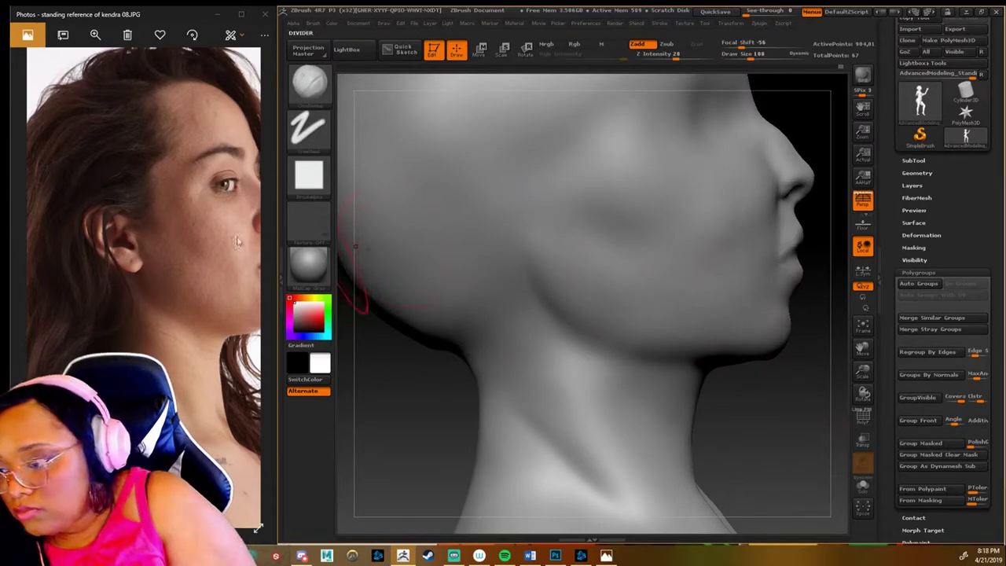
Step: Smooth the lips, upper lip and nose-to-lip area, then turn to profile and enlarge the brush
{"action": "scroll", "coordinate": [243, 227], "scroll_direction": "down", "scroll_amount": 2}
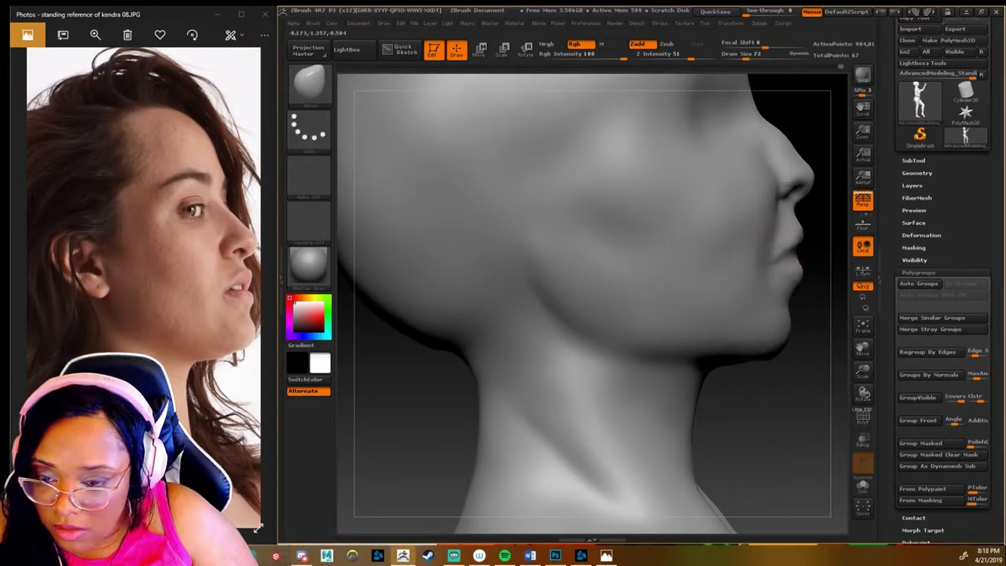
{"action": "left_click_drag", "start_coordinate": [758, 288], "coordinate": [782, 240], "text": "shift"}
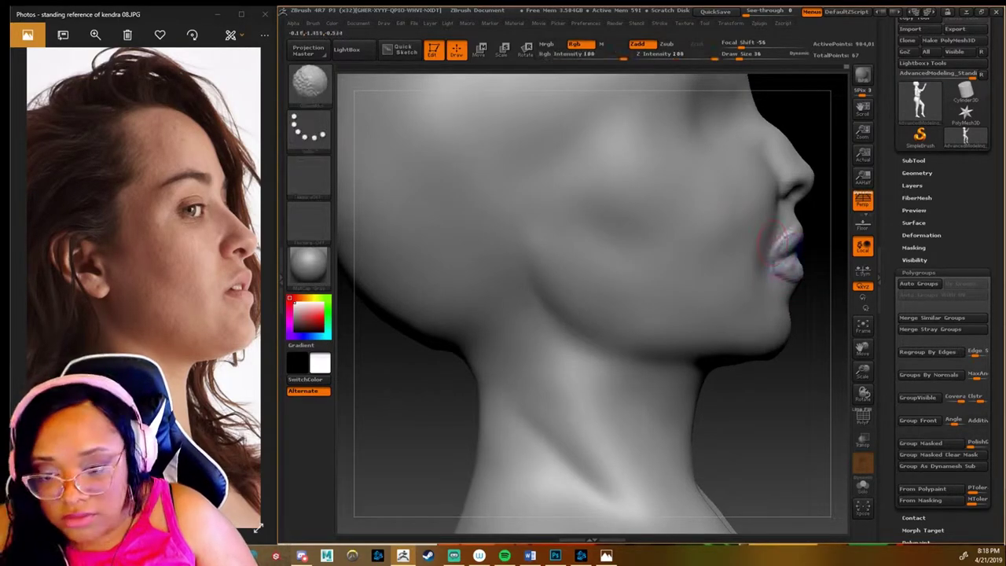
{"action": "left_click_drag", "start_coordinate": [786, 255], "coordinate": [784, 235], "text": "shift"}
{"action": "mouse_move", "coordinate": [779, 275]}
{"action": "left_mouse_down", "text": "shift"}
{"action": "mouse_move", "coordinate": [797, 293]}
{"action": "mouse_move", "coordinate": [782, 268]}
{"action": "left_mouse_up", "text": "shift"}
{"action": "left_click_drag", "start_coordinate": [805, 230], "coordinate": [785, 228], "text": "shift"}
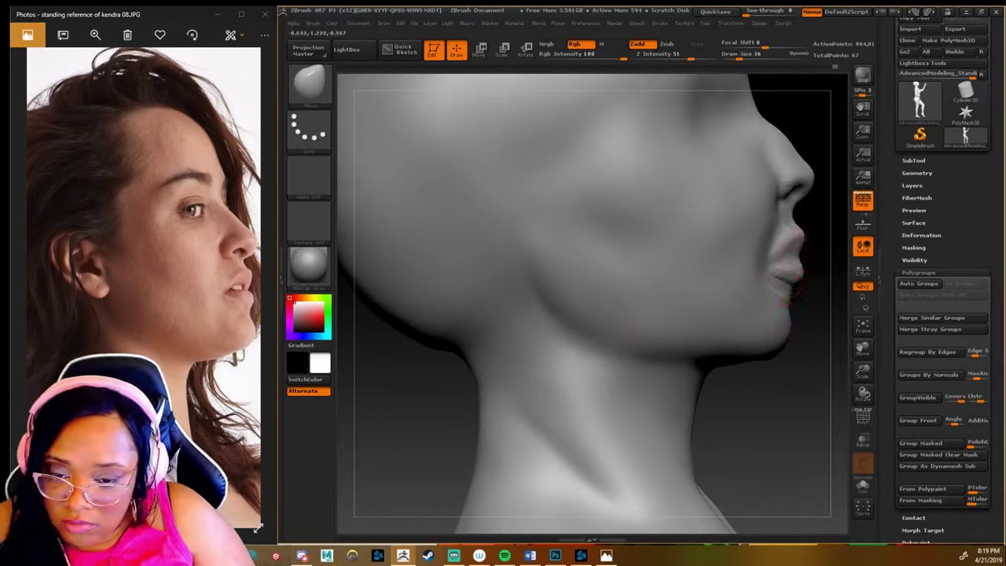
{"action": "left_click_drag", "start_coordinate": [792, 284], "coordinate": [779, 248], "text": "shift"}
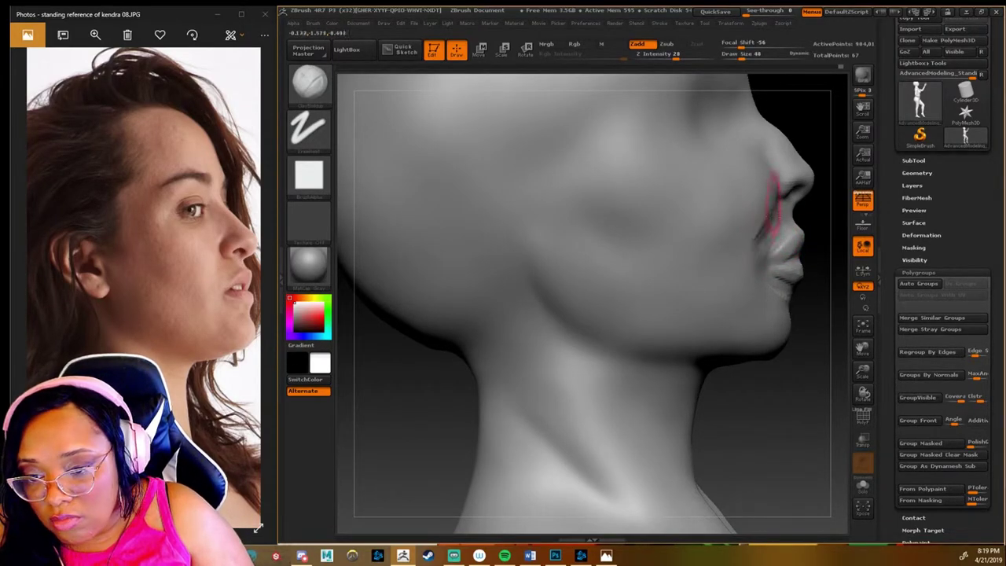
{"action": "mouse_move", "coordinate": [752, 158]}
{"action": "left_mouse_down", "text": "shift"}
{"action": "mouse_move", "coordinate": [761, 119]}
{"action": "mouse_move", "coordinate": [712, 185]}
{"action": "left_mouse_up", "text": "shift"}
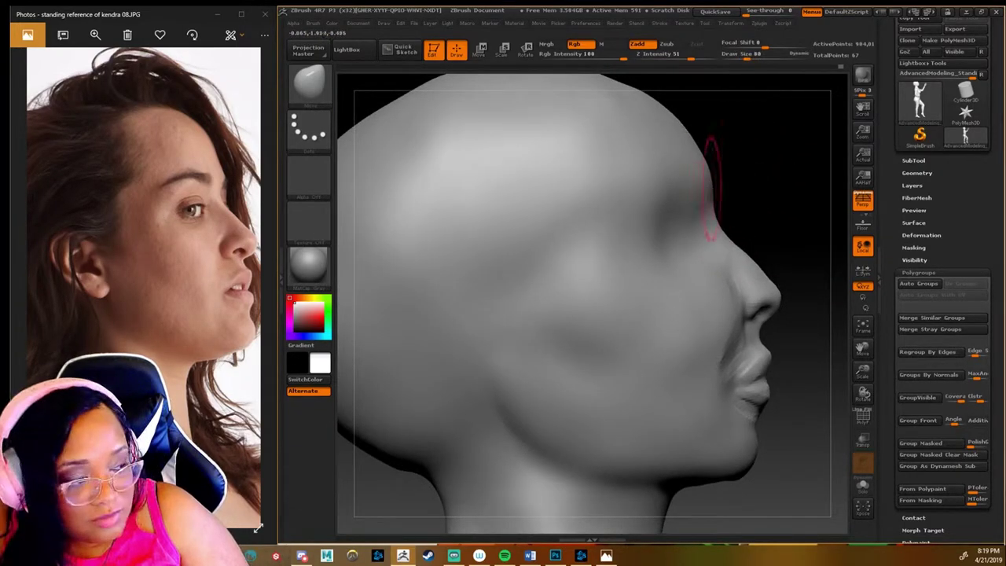
{"action": "left_click_drag", "start_coordinate": [664, 271], "coordinate": [657, 224], "text": "shift"}
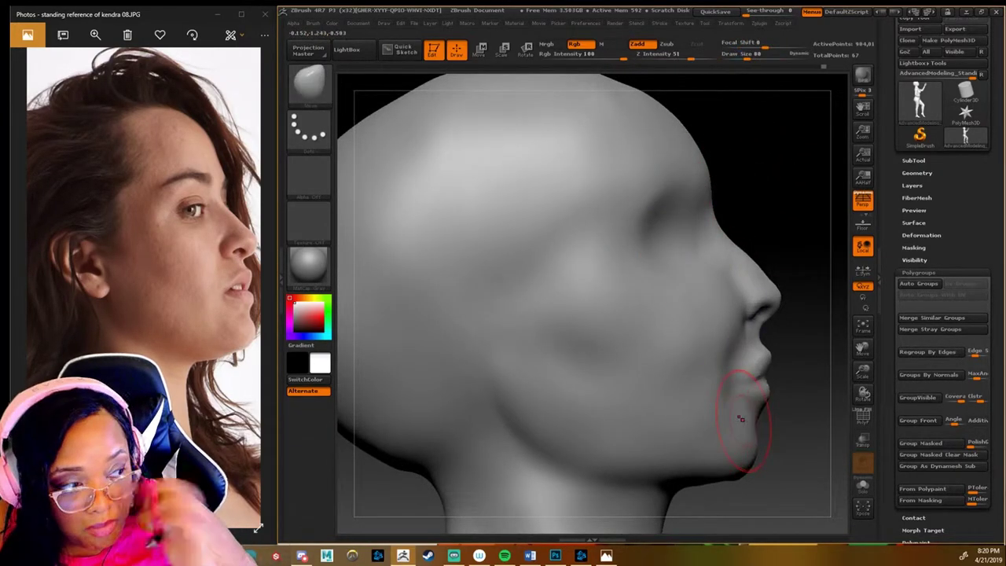
{"action": "left_click_drag", "start_coordinate": [742, 419], "coordinate": [685, 309]}
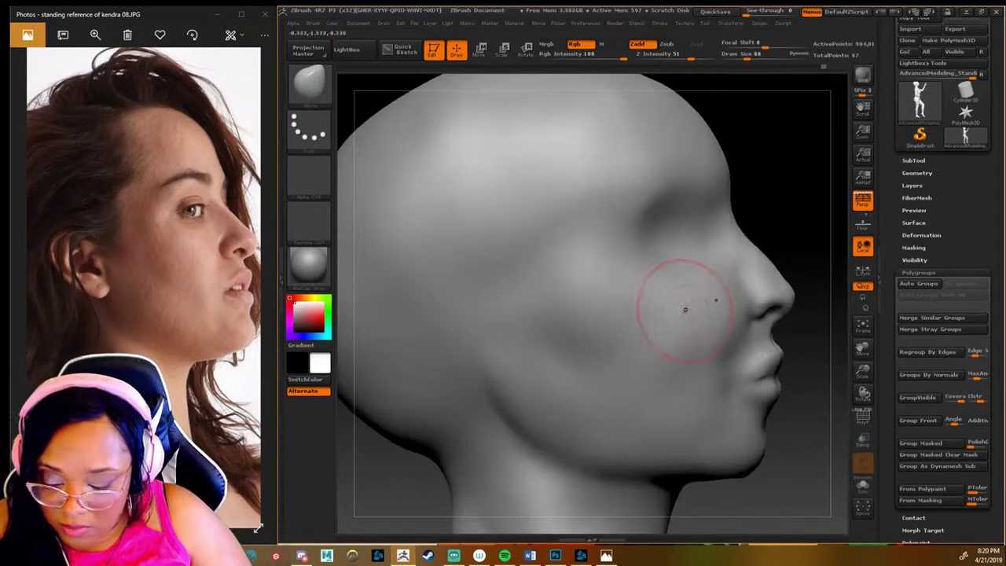
{"action": "key", "text": "bracketright"}
{"action": "key", "text": "bracketright"}
{"action": "key", "text": "bracketright"}
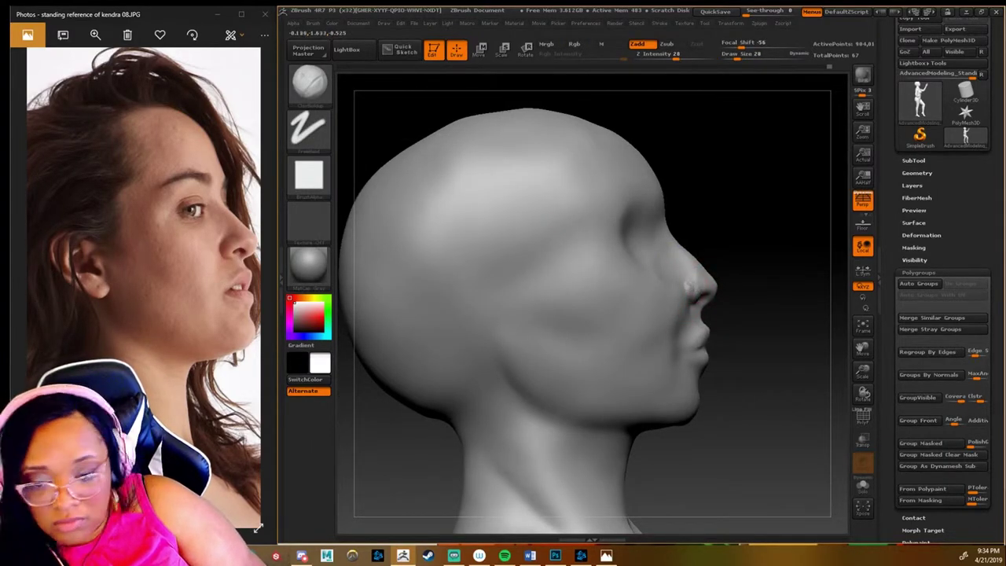
Step: Cycle through brush hotkeys and settle on the Dam Standard brush for carving the lip line
{"action": "key", "text": "b"}
{"action": "key", "text": "s"}
{"action": "key", "text": "p"}
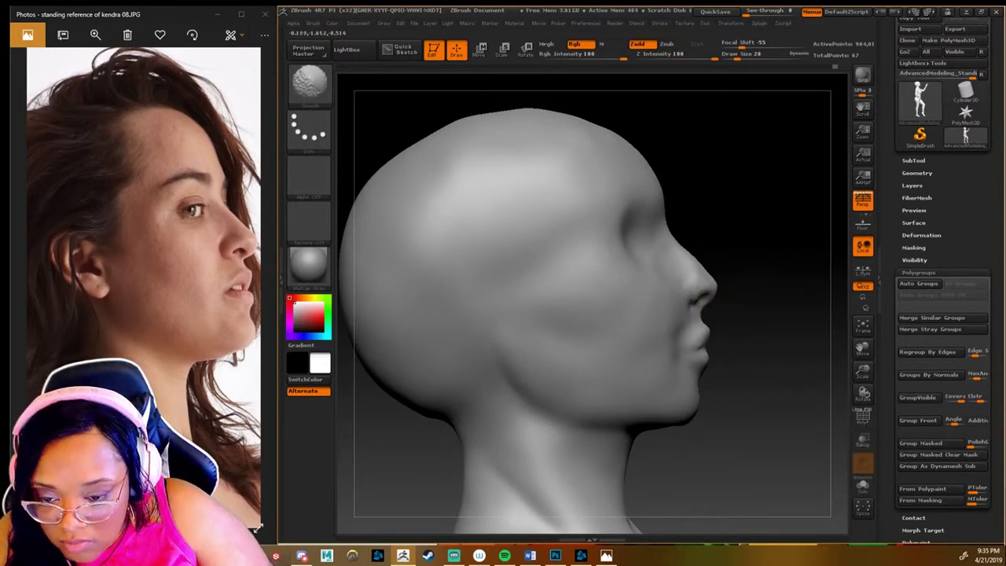
{"action": "key", "text": "b"}
{"action": "key", "text": "s"}
{"action": "key", "text": "t"}
{"action": "key", "text": "b"}
{"action": "key", "text": "s"}
{"action": "key", "text": "p"}
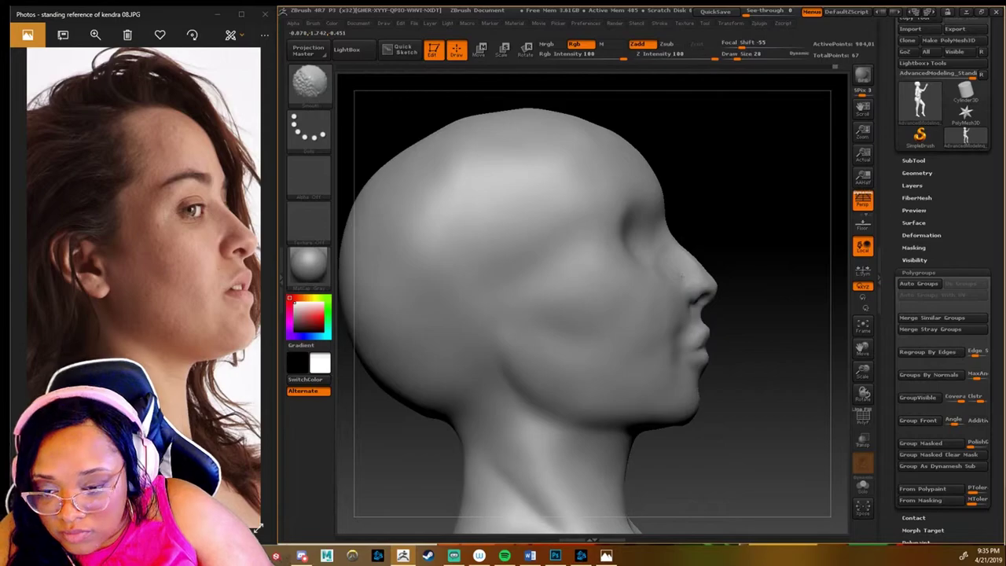
{"action": "key", "text": "b"}
{"action": "key", "text": "s"}
{"action": "key", "text": "t"}
{"action": "key", "text": "b"}
{"action": "key", "text": "s"}
{"action": "key", "text": "p"}
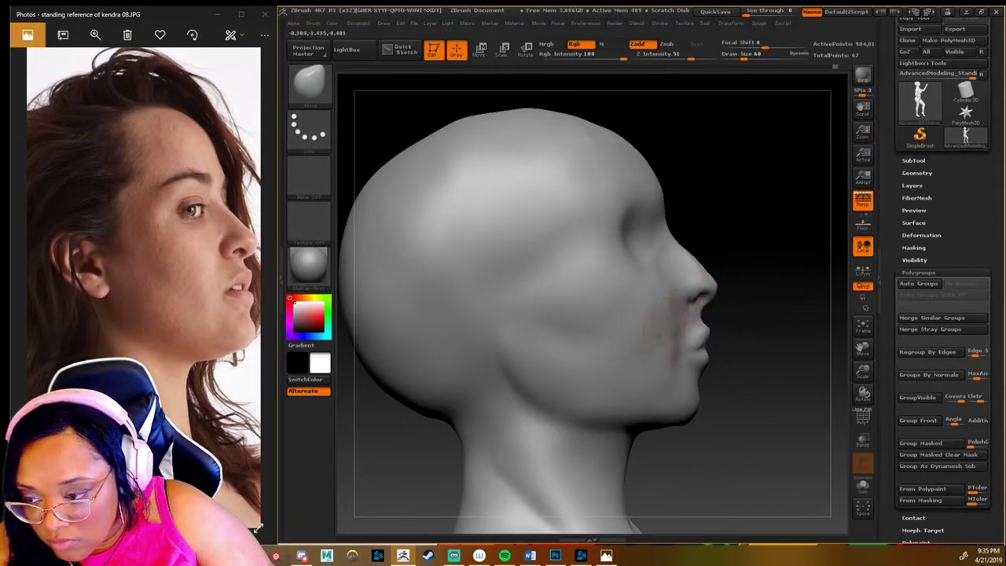
{"action": "key", "text": "b"}
{"action": "key", "text": "m"}
{"action": "key", "text": "v"}
{"action": "key", "text": "b"}
{"action": "key", "text": "d"}
{"action": "key", "text": "a"}
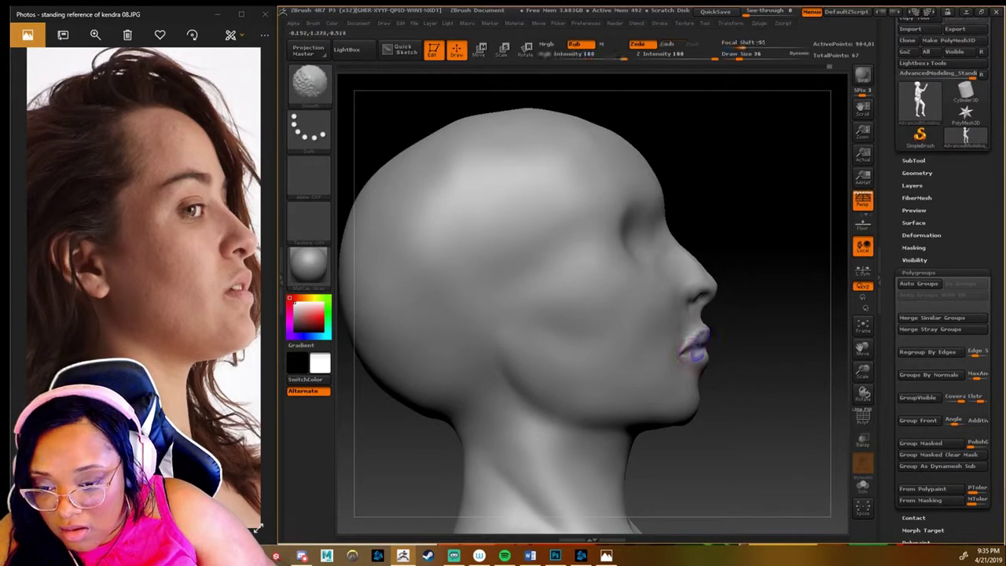
Step: Try defining the line between jaw and neck, undoing the unwanted neck stroke
{"action": "mouse_move", "coordinate": [699, 363]}
{"action": "left_mouse_down"}
{"action": "mouse_move", "coordinate": [709, 363]}
{"action": "mouse_move", "coordinate": [584, 371]}
{"action": "left_mouse_up"}
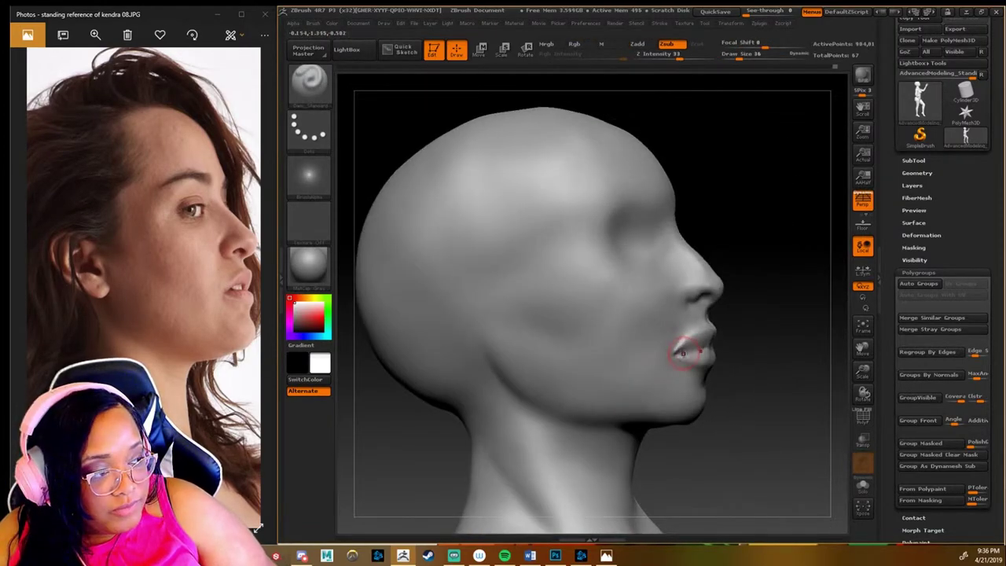
{"action": "key", "text": "ctrl"}
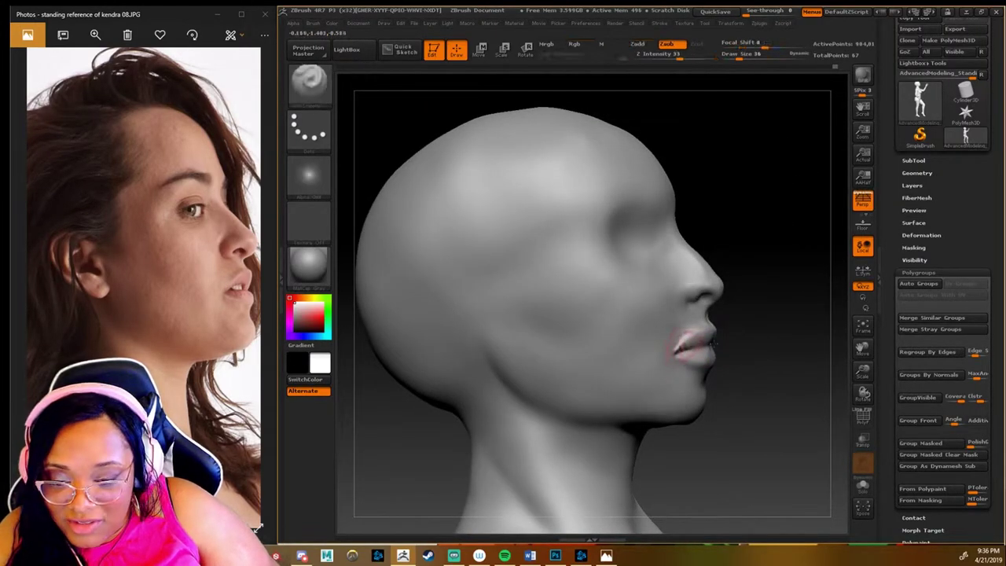
{"action": "key", "text": "ctrl"}
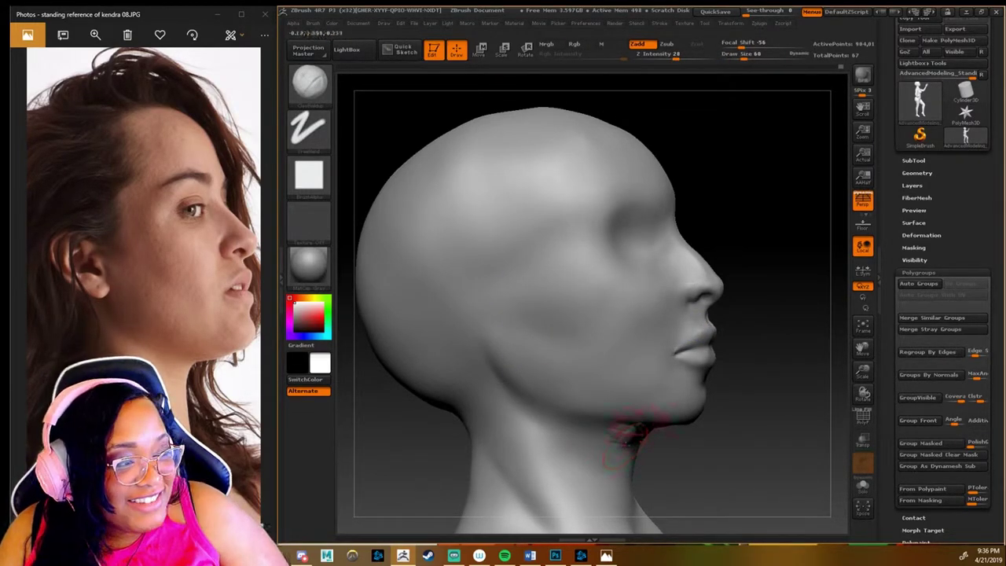
{"action": "key", "text": "ctrl"}
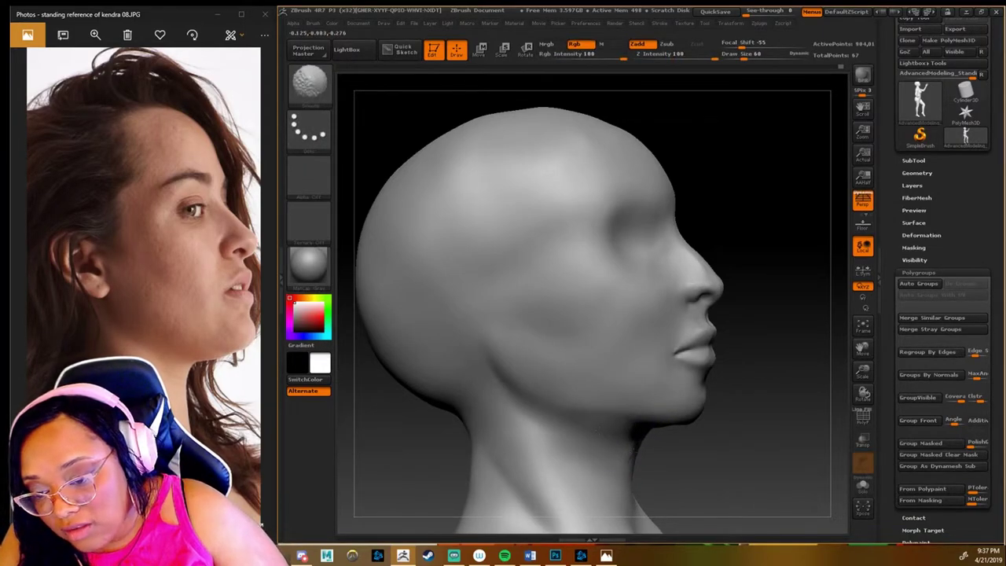
{"action": "left_click_drag", "start_coordinate": [744, 433], "coordinate": [624, 401]}
{"action": "key", "text": "ctrl"}
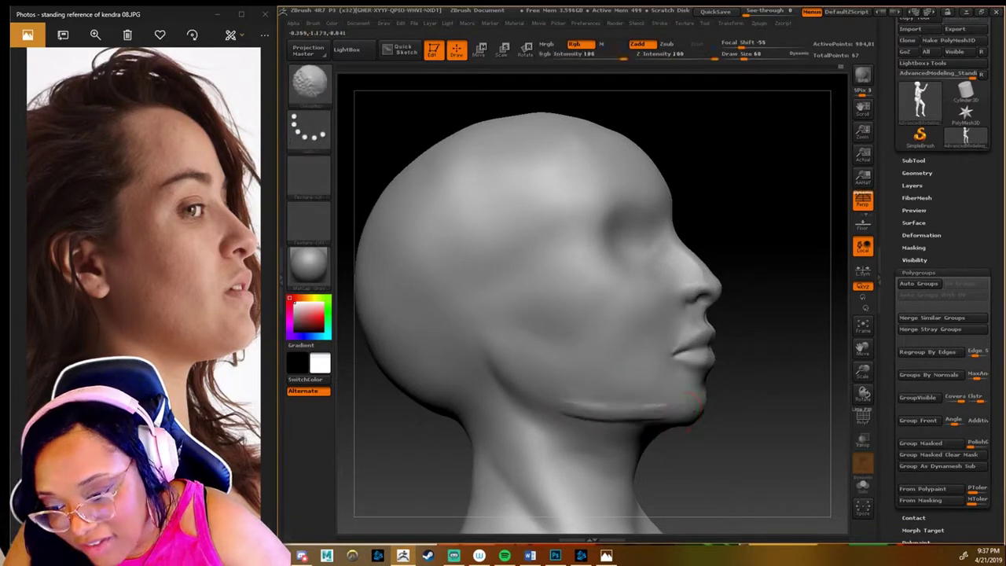
{"action": "left_click_drag", "start_coordinate": [692, 402], "coordinate": [580, 377], "text": "ctrl"}
{"action": "key", "text": "ctrl+z"}
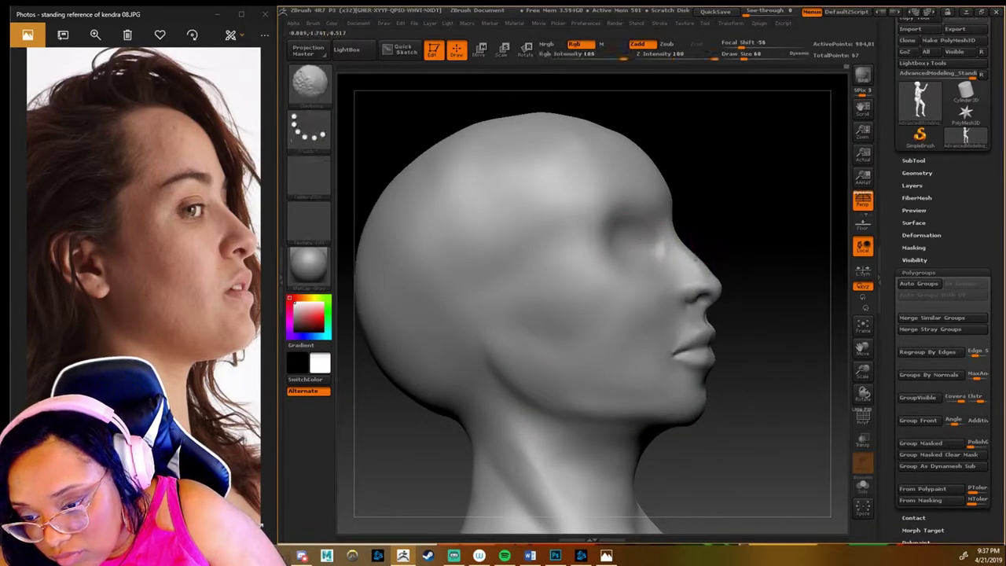
{"action": "key", "text": "ctrl"}
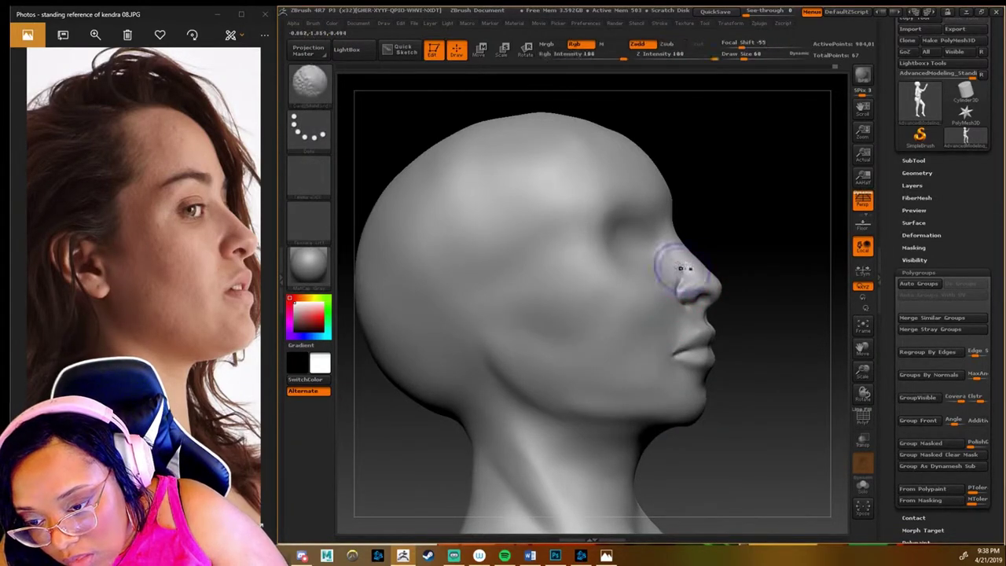
Step: Switch to the ClayBuildup brush and stroke then smooth a crease on the cheek
{"action": "key", "text": "b"}
{"action": "key", "text": "c"}
{"action": "key", "text": "b"}
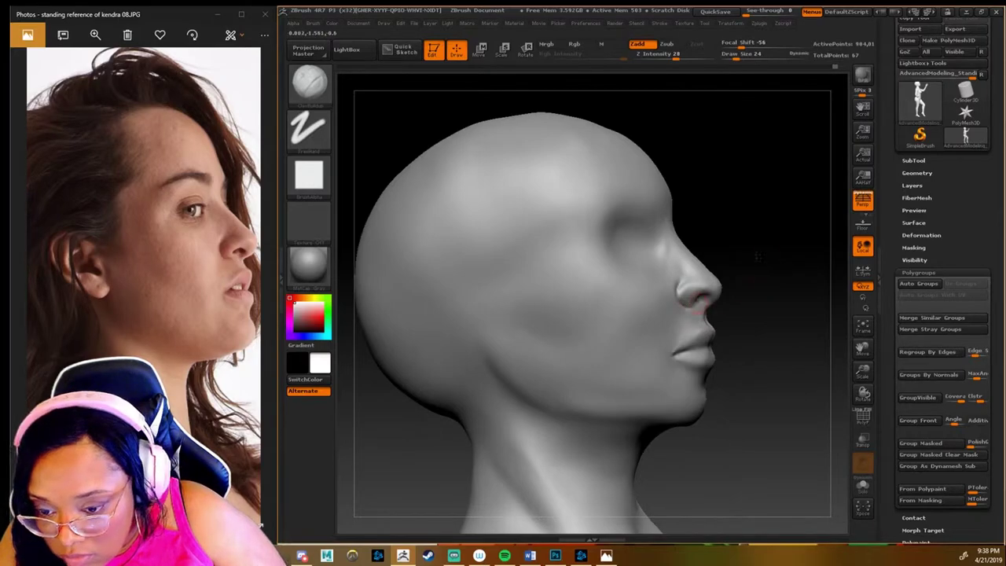
{"action": "left_click_drag", "start_coordinate": [757, 256], "coordinate": [731, 257]}
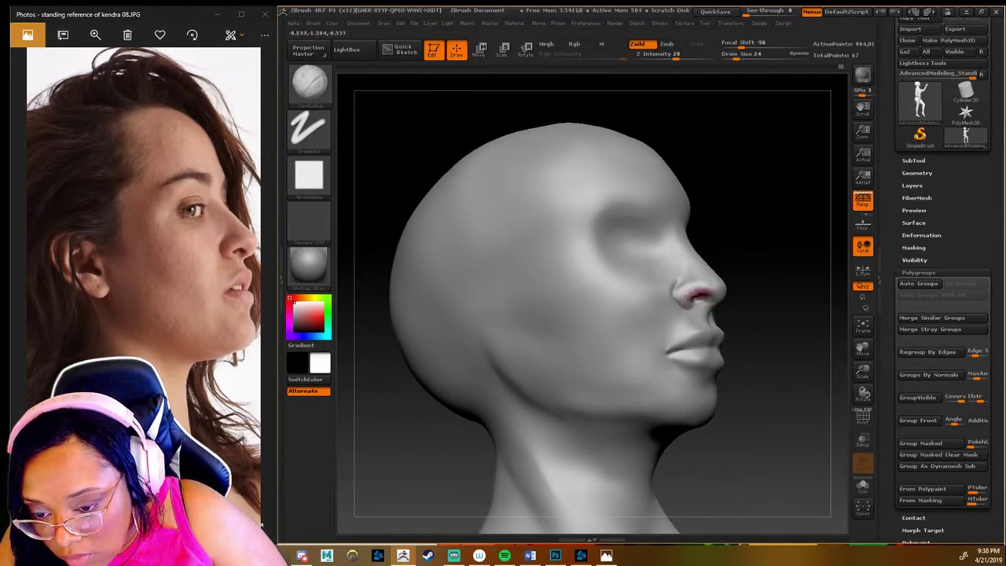
{"action": "left_click_drag", "start_coordinate": [707, 307], "coordinate": [695, 303]}
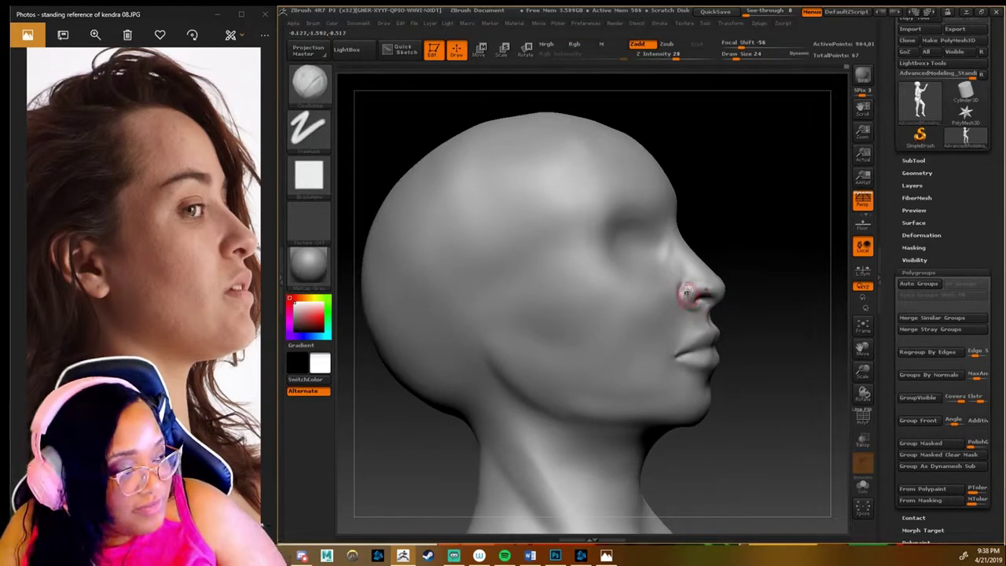
{"action": "left_click_drag", "start_coordinate": [554, 324], "coordinate": [562, 334], "text": "shift"}
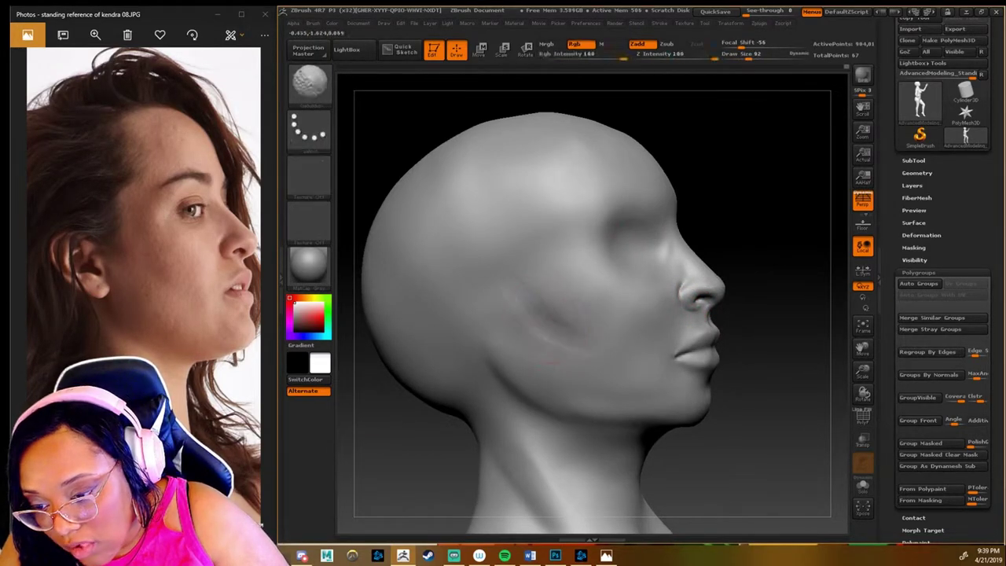
{"action": "mouse_move", "coordinate": [543, 283]}
{"action": "left_mouse_down"}
{"action": "mouse_move", "coordinate": [551, 314]}
{"action": "mouse_move", "coordinate": [574, 315]}
{"action": "left_mouse_up"}
Step: Bring the head to a straight front view, adjust brush size, and zoom the reference photo onto the face
{"action": "mouse_move", "coordinate": [778, 330]}
{"action": "left_mouse_down"}
{"action": "mouse_move", "coordinate": [590, 317]}
{"action": "mouse_move", "coordinate": [629, 354]}
{"action": "left_mouse_up"}
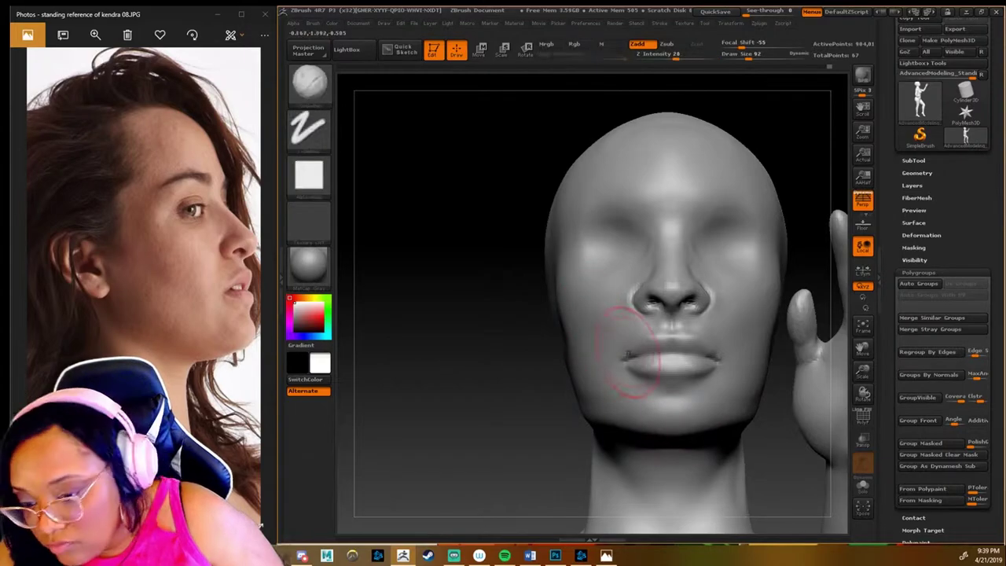
{"action": "scroll", "coordinate": [232, 336], "scroll_direction": "up", "scroll_amount": 2}
{"action": "scroll", "coordinate": [207, 280], "scroll_direction": "up", "scroll_amount": 1}
{"action": "scroll", "coordinate": [207, 281], "scroll_direction": "up", "scroll_amount": 1}
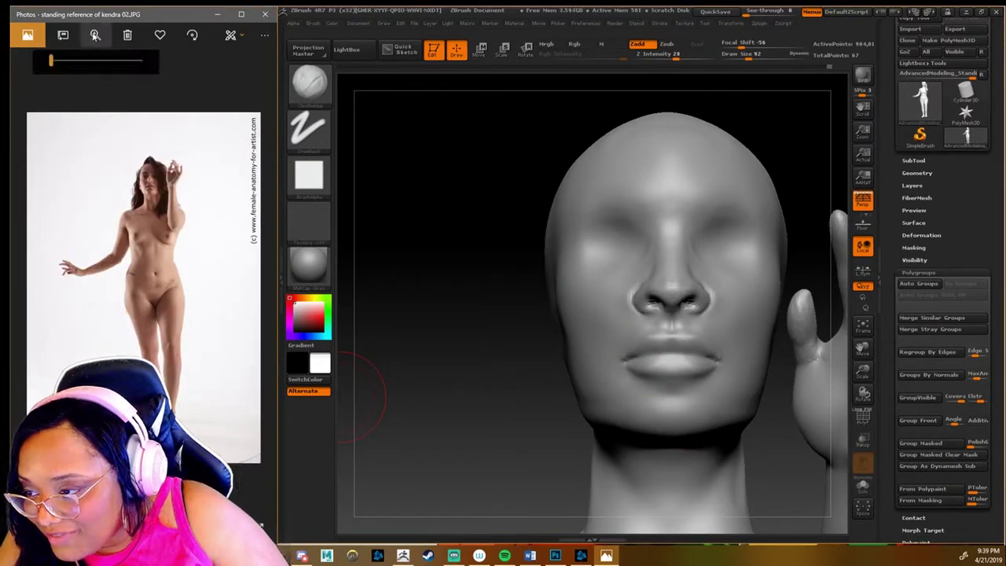
{"action": "scroll", "coordinate": [207, 280], "scroll_direction": "up", "scroll_amount": 2}
{"action": "key", "text": "b"}
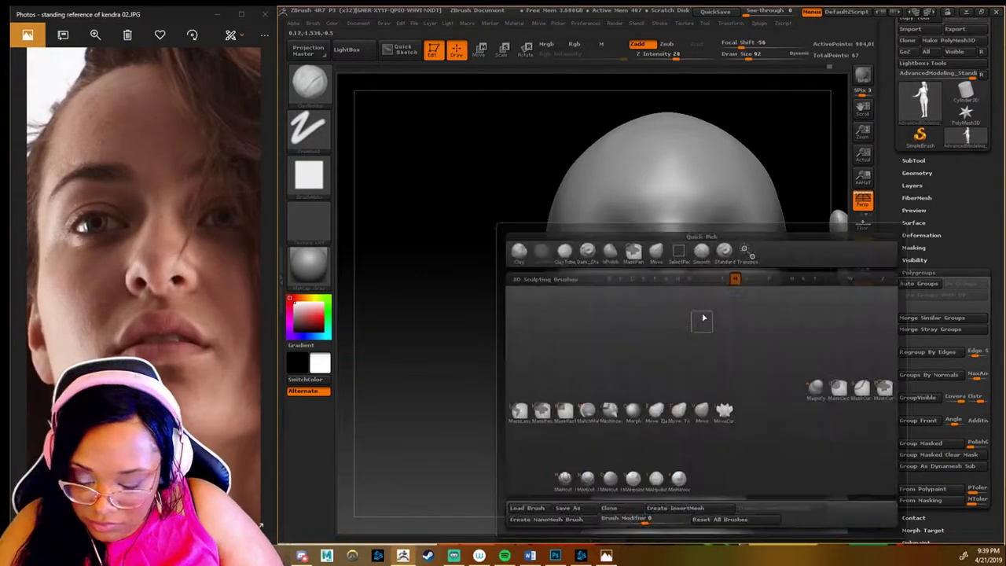
{"action": "left_click", "coordinate": [703, 314]}
{"action": "key", "text": "bracketright"}
{"action": "key", "text": "bracketright"}
{"action": "key", "text": "bracketright"}
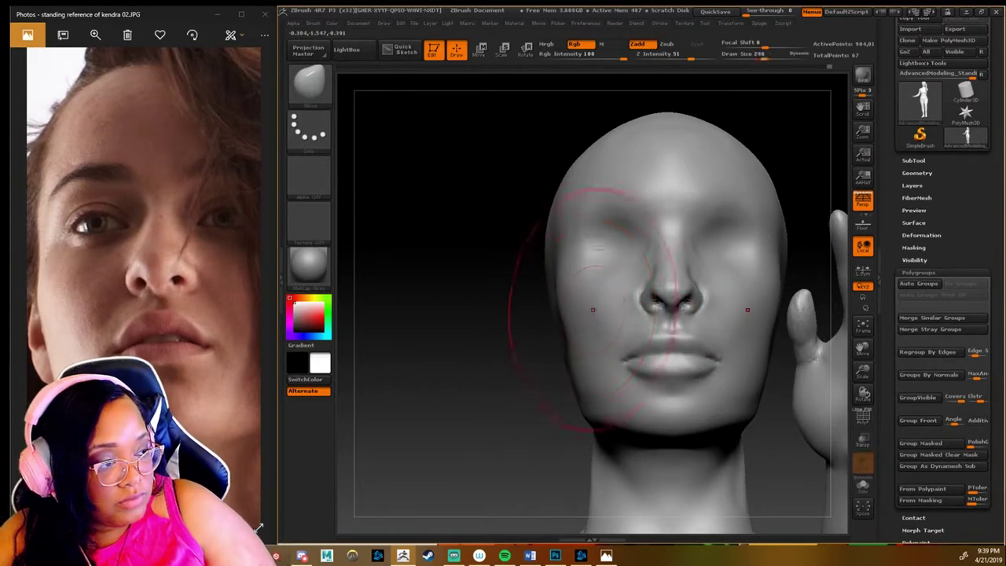
{"action": "key", "text": "bracketright"}
{"action": "key", "text": "bracketright"}
{"action": "key", "text": "bracketright"}
{"action": "key", "text": "bracketleft"}
{"action": "key", "text": "bracketleft"}
{"action": "key", "text": "bracketleft"}
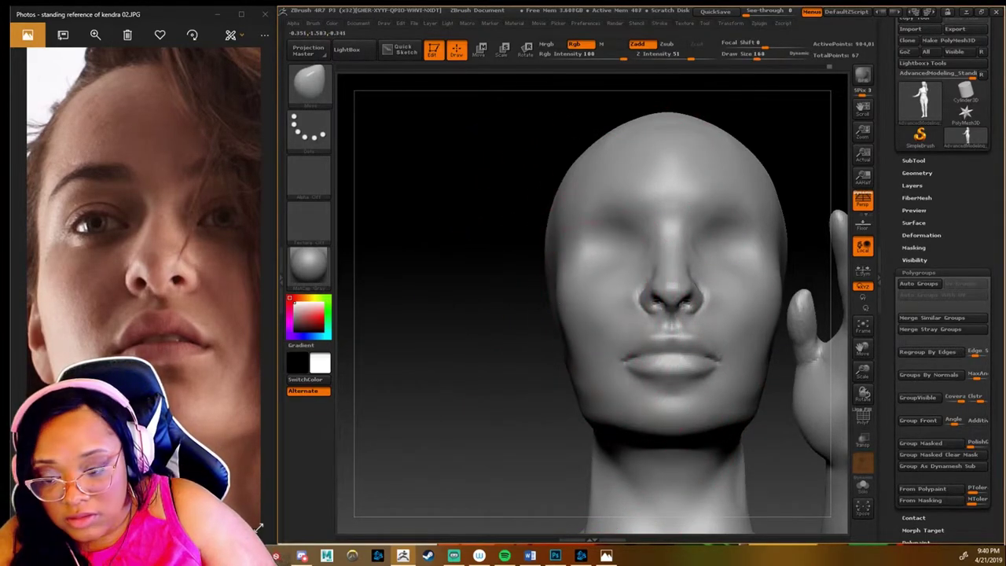
{"action": "left_click_drag", "start_coordinate": [479, 315], "coordinate": [541, 316]}
{"action": "left_click_drag", "start_coordinate": [523, 409], "coordinate": [742, 417], "text": "shift"}
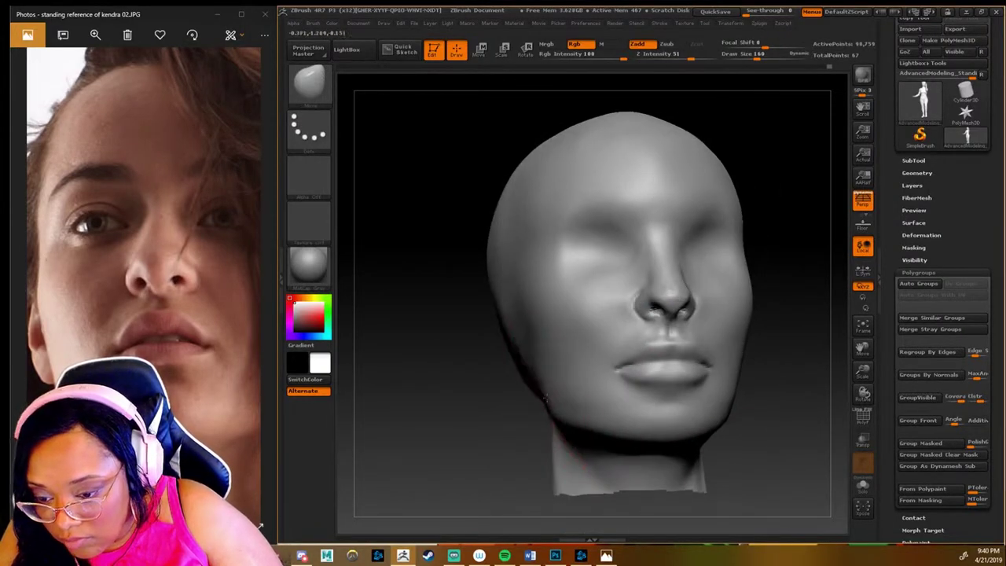
{"action": "left_click", "coordinate": [187, 400]}
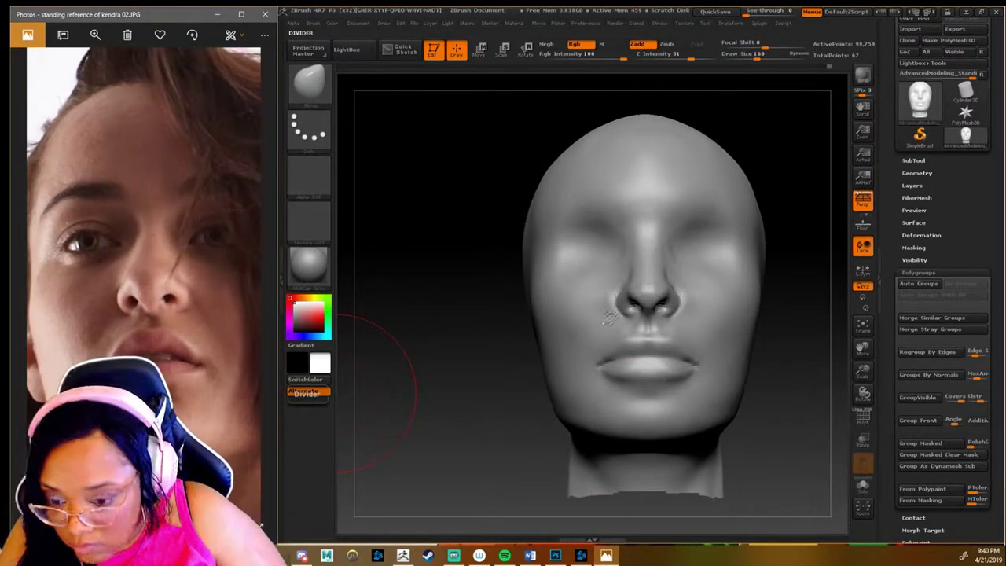
{"action": "left_click", "coordinate": [734, 265]}
Step: Orbit to a three-quarter view and switch from Standard to a ClayBuildup brush
{"action": "key", "text": "b"}
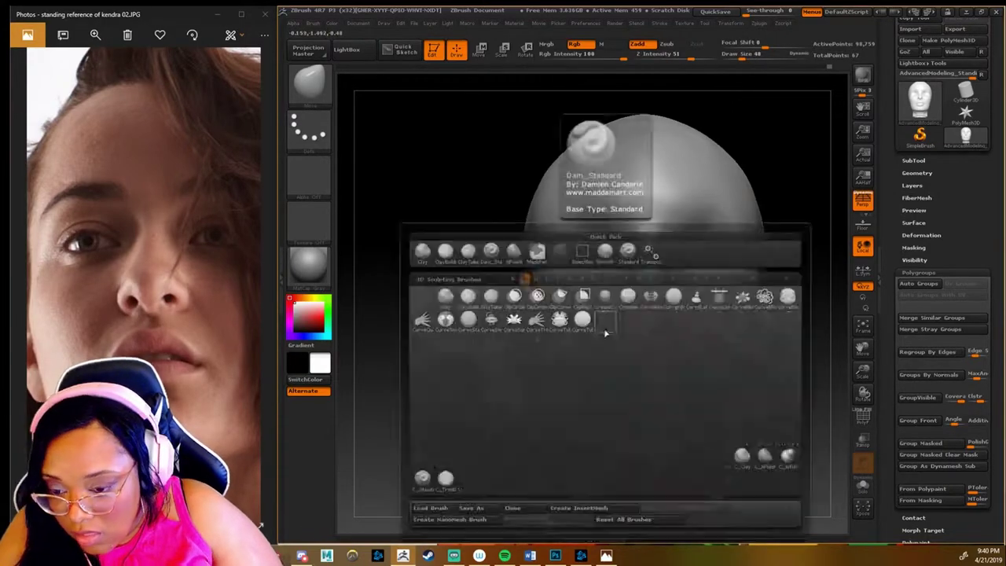
{"action": "key", "text": "s"}
{"action": "key", "text": "t"}
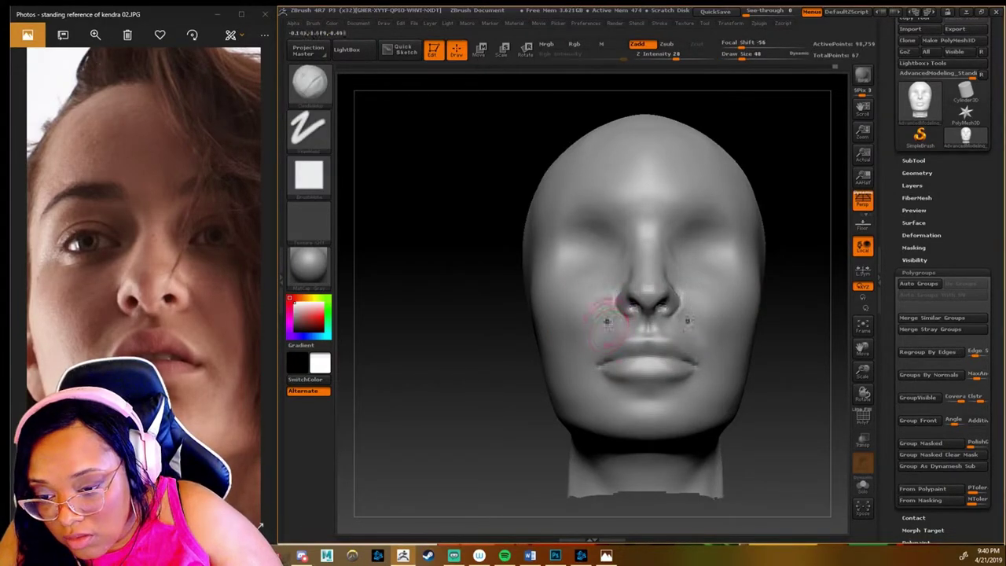
{"action": "right_click_drag", "start_coordinate": [692, 299], "coordinate": [660, 271]}
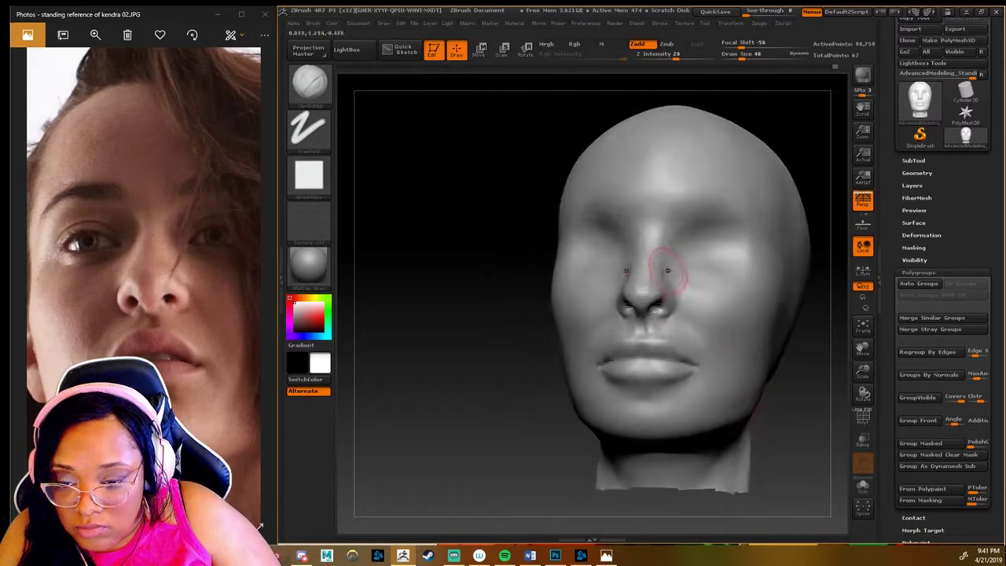
{"action": "key", "text": "b"}
{"action": "key", "text": "c"}
{"action": "key", "text": "b"}
{"action": "key", "text": "b"}
{"action": "key", "text": "c"}
{"action": "key", "text": "b"}
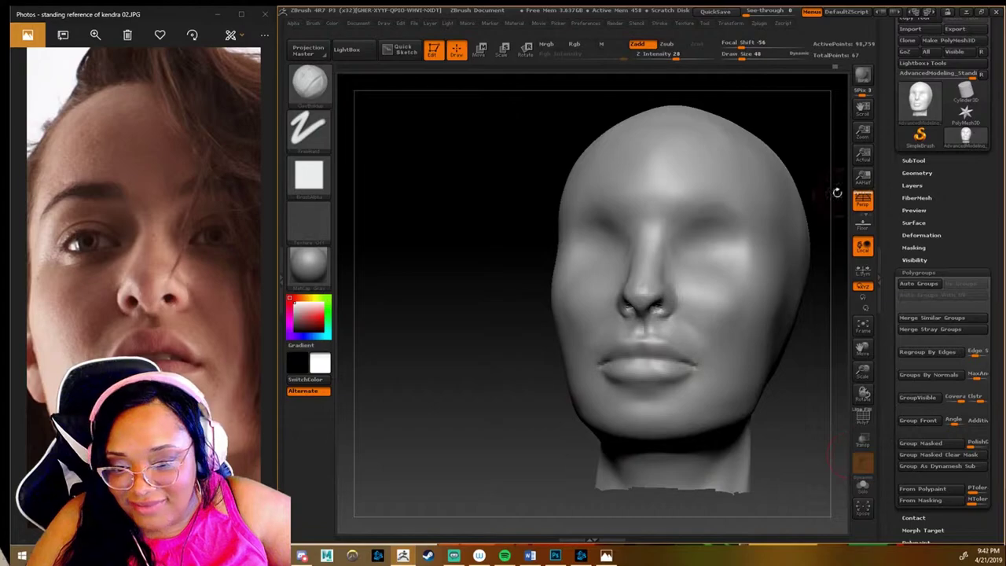
Step: Append a PM3D_Sphere3D as a second subtool
{"action": "left_click", "coordinate": [914, 160]}
{"action": "left_click", "coordinate": [954, 429]}
{"action": "left_click", "coordinate": [629, 299]}
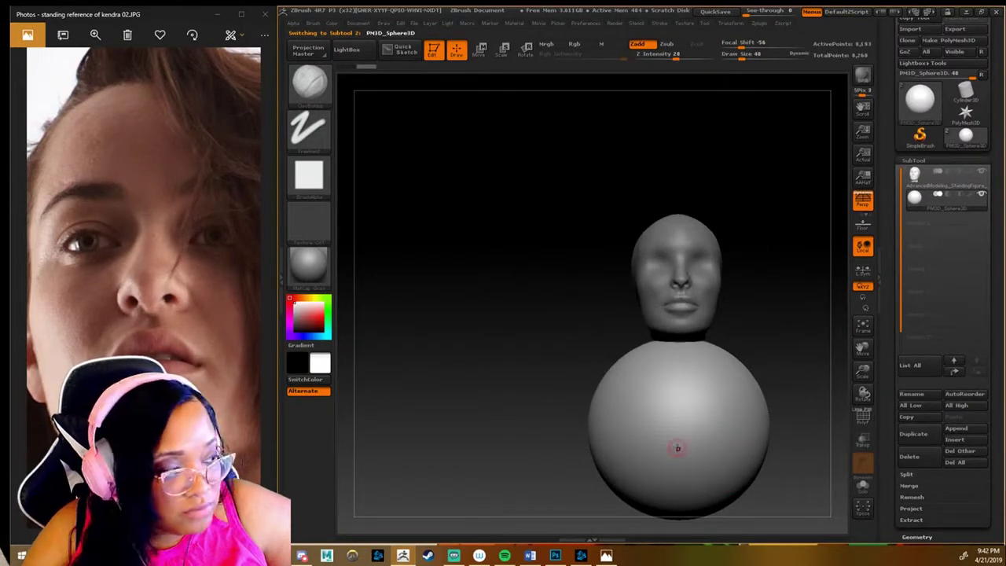
Step: Scale the sphere to eyeball size and seat it in the eye socket with Transp on
{"action": "key", "text": "w"}
{"action": "key", "text": "e"}
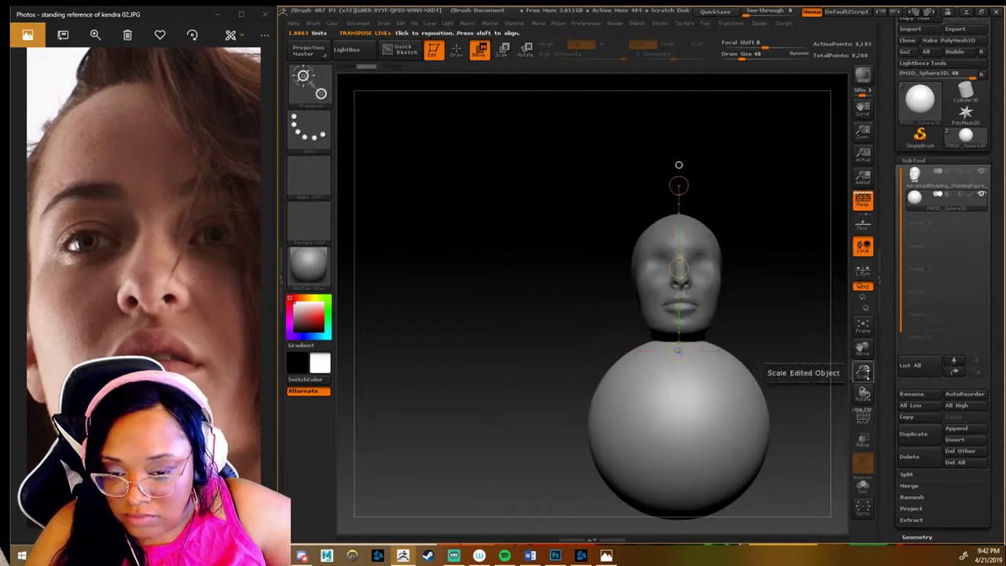
{"action": "left_click_drag", "start_coordinate": [678, 370], "coordinate": [482, 48]}
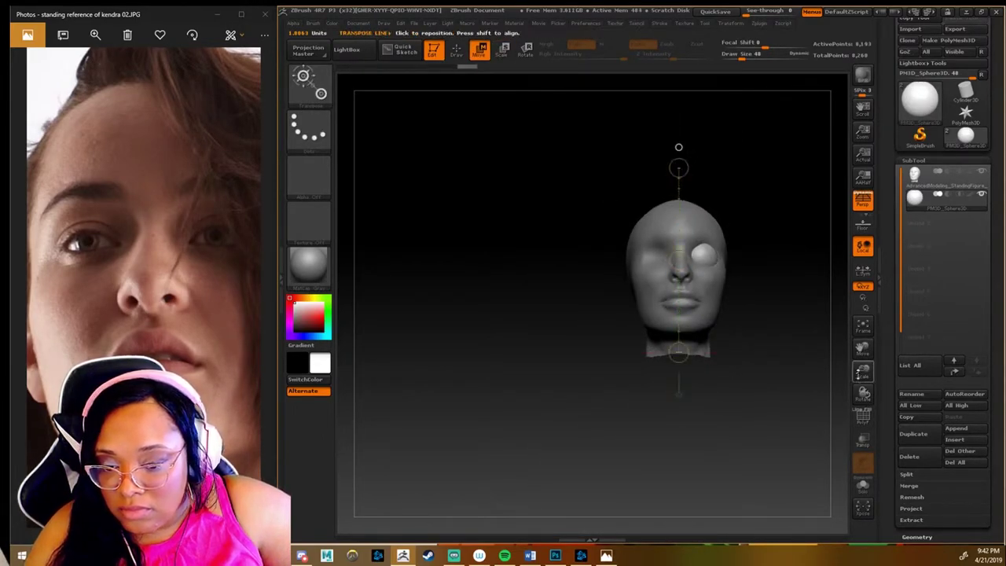
{"action": "key", "text": "f"}
{"action": "mouse_move", "coordinate": [709, 147]}
{"action": "left_mouse_down", "text": "shift"}
{"action": "mouse_move", "coordinate": [440, 291]}
{"action": "mouse_move", "coordinate": [646, 317]}
{"action": "left_mouse_up", "text": "shift"}
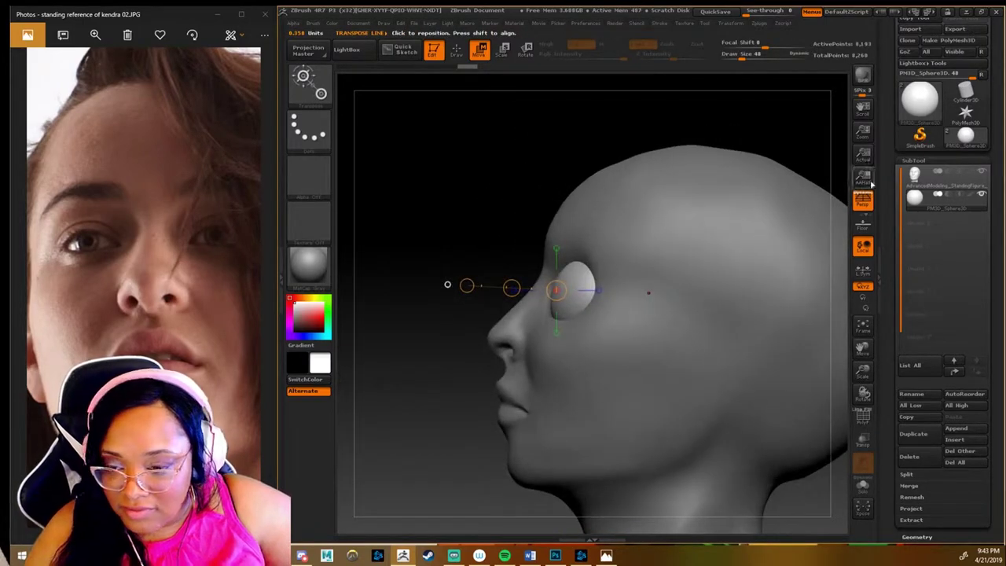
{"action": "key", "text": "e"}
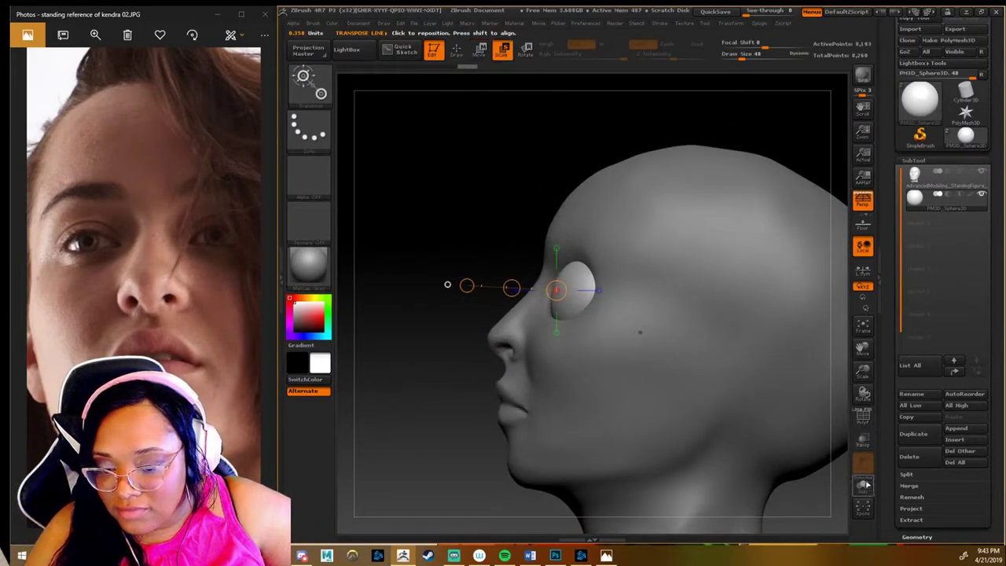
{"action": "left_click", "coordinate": [864, 442]}
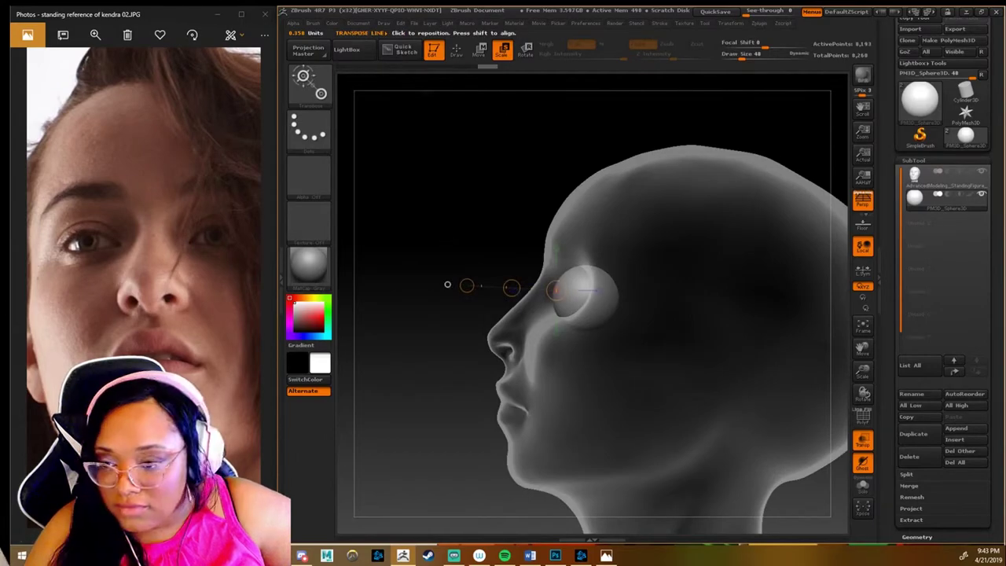
{"action": "key", "text": "w"}
{"action": "left_click_drag", "start_coordinate": [669, 428], "coordinate": [784, 429], "text": "shift"}
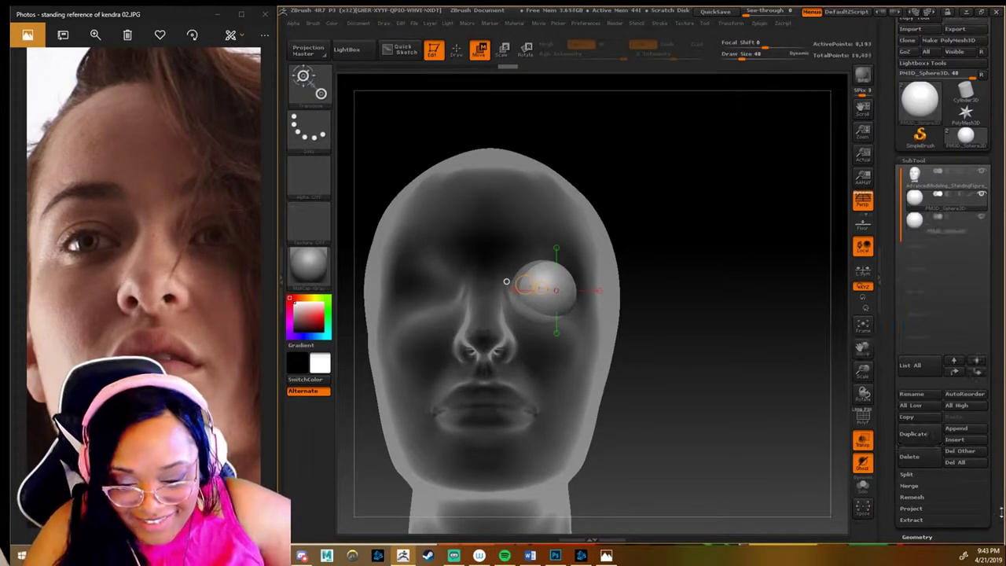
Step: Mirror the eyeball into the other socket via Deformation, turn Transp off, and select the head subtool
{"action": "scroll", "coordinate": [924, 404], "scroll_direction": "down", "scroll_amount": 3}
{"action": "left_click", "coordinate": [921, 393]}
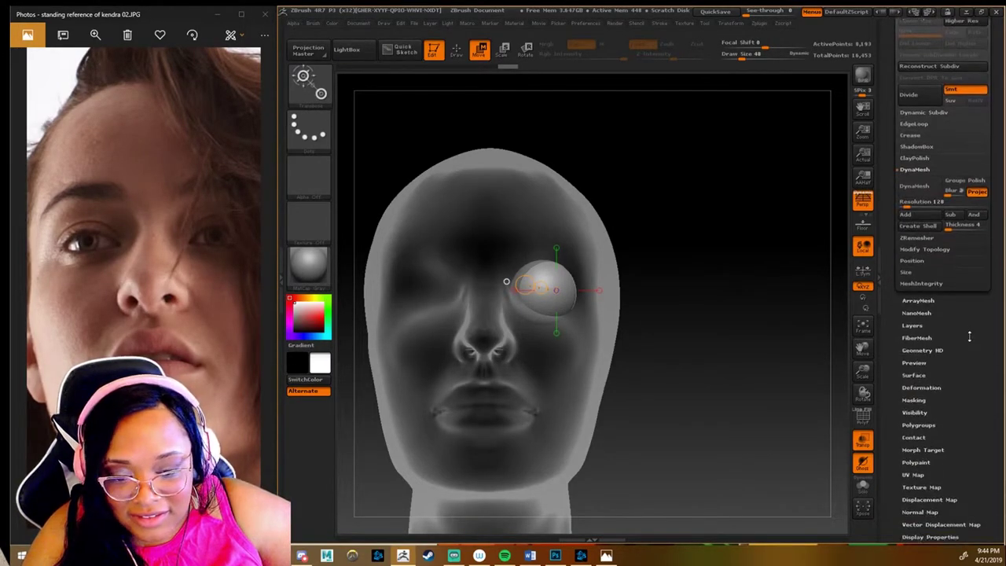
{"action": "left_click", "coordinate": [909, 131]}
{"action": "left_click", "coordinate": [863, 441]}
{"action": "left_click_drag", "start_coordinate": [747, 353], "coordinate": [826, 353], "text": "shift"}
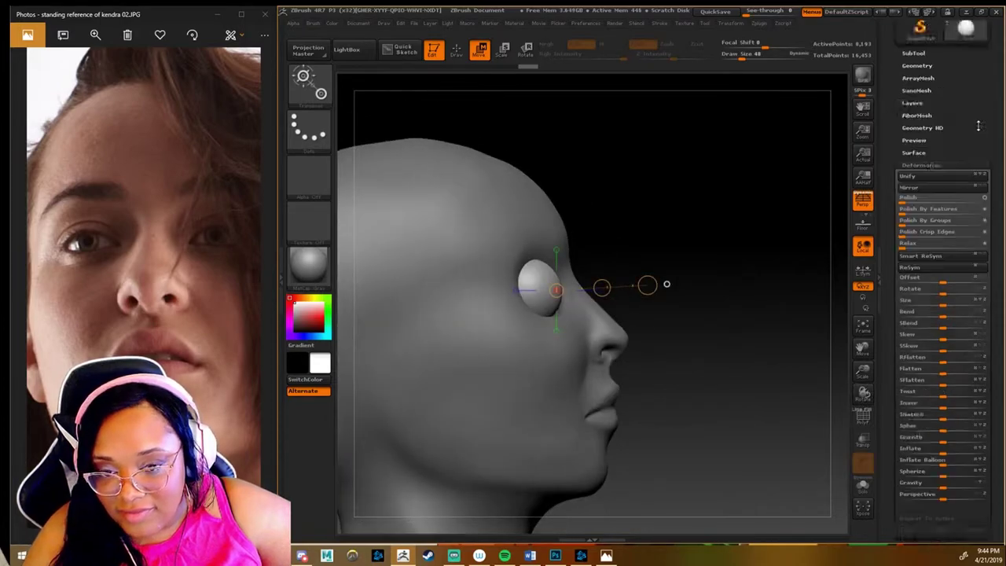
{"action": "scroll", "coordinate": [944, 236], "scroll_direction": "up", "scroll_amount": 5}
{"action": "left_click", "coordinate": [914, 168]}
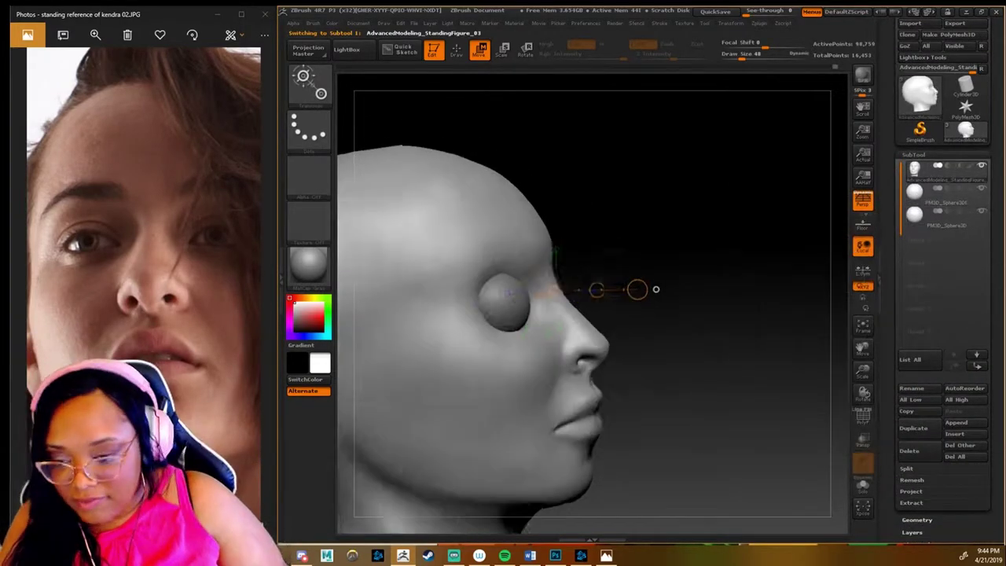
Step: Build up the brows and under-eye areas, shape the eyelids, and smooth the lids and eye corners
{"action": "key", "text": "q"}
{"action": "left_click_drag", "start_coordinate": [747, 353], "coordinate": [669, 353]}
{"action": "mouse_move", "coordinate": [488, 272]}
{"action": "left_mouse_down"}
{"action": "mouse_move", "coordinate": [550, 263]}
{"action": "mouse_move", "coordinate": [535, 267]}
{"action": "left_mouse_up"}
{"action": "left_click_drag", "start_coordinate": [495, 324], "coordinate": [550, 315]}
{"action": "left_click_drag", "start_coordinate": [747, 354], "coordinate": [692, 354], "text": "shift"}
{"action": "mouse_move", "coordinate": [449, 302]}
{"action": "left_mouse_down"}
{"action": "mouse_move", "coordinate": [499, 292]}
{"action": "mouse_move", "coordinate": [522, 259]}
{"action": "mouse_move", "coordinate": [498, 265]}
{"action": "left_mouse_up"}
{"action": "left_click_drag", "start_coordinate": [586, 260], "coordinate": [633, 271]}
{"action": "left_click_drag", "start_coordinate": [597, 303], "coordinate": [633, 298], "text": "shift"}
{"action": "left_click_drag", "start_coordinate": [589, 260], "coordinate": [652, 276], "text": "shift"}
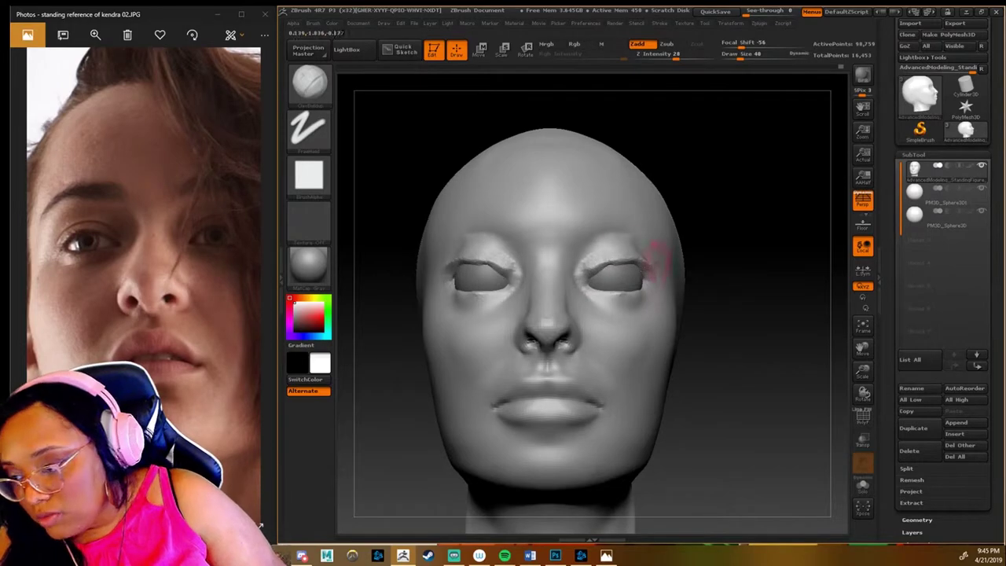
{"action": "left_click_drag", "start_coordinate": [747, 354], "coordinate": [692, 370]}
{"action": "mouse_move", "coordinate": [445, 267]}
{"action": "left_mouse_down"}
{"action": "mouse_move", "coordinate": [472, 287]}
{"action": "mouse_move", "coordinate": [484, 271]}
{"action": "left_mouse_up"}
{"action": "left_click_drag", "start_coordinate": [747, 354], "coordinate": [700, 358]}
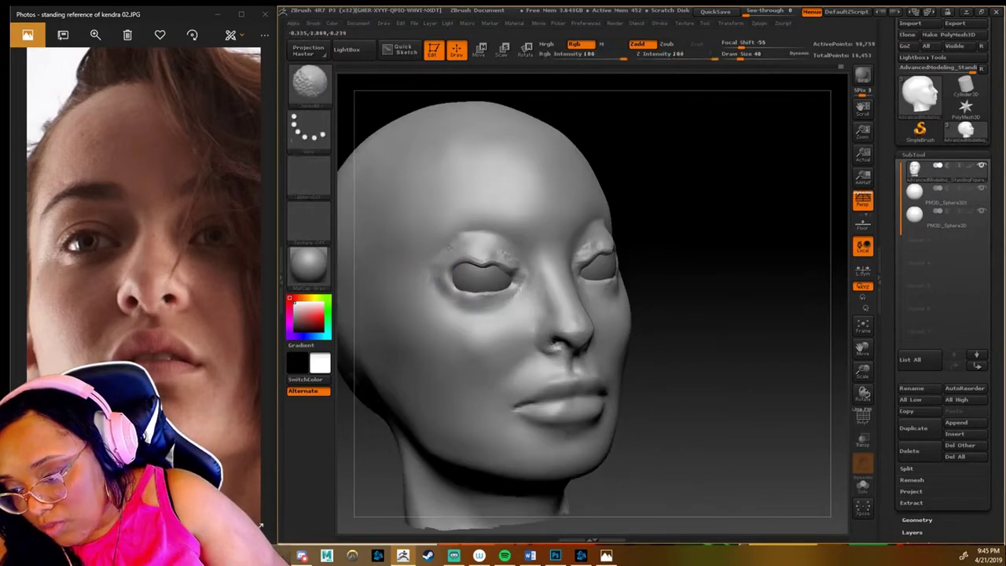
{"action": "mouse_move", "coordinate": [452, 271]}
{"action": "left_mouse_down", "text": "shift"}
{"action": "mouse_move", "coordinate": [488, 255]}
{"action": "mouse_move", "coordinate": [459, 277]}
{"action": "mouse_move", "coordinate": [480, 255]}
{"action": "mouse_move", "coordinate": [495, 303]}
{"action": "mouse_move", "coordinate": [511, 291]}
{"action": "left_mouse_up", "text": "shift"}
Step: Sculpt a defined lower-lid ridge and under-eye creases, smoothing the crease above the upper lid
{"action": "mouse_move", "coordinate": [471, 319]}
{"action": "left_mouse_down"}
{"action": "mouse_move", "coordinate": [456, 315]}
{"action": "mouse_move", "coordinate": [507, 302]}
{"action": "mouse_move", "coordinate": [484, 315]}
{"action": "mouse_move", "coordinate": [499, 325]}
{"action": "mouse_move", "coordinate": [479, 334]}
{"action": "left_mouse_up"}
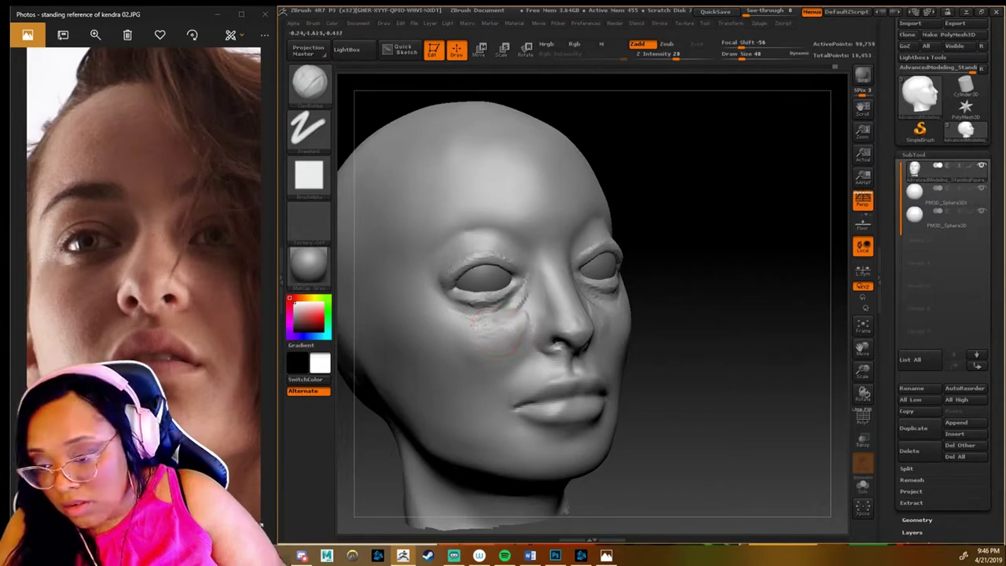
{"action": "mouse_move", "coordinate": [527, 303]}
{"action": "left_mouse_down"}
{"action": "mouse_move", "coordinate": [446, 318]}
{"action": "mouse_move", "coordinate": [519, 306]}
{"action": "left_mouse_up"}
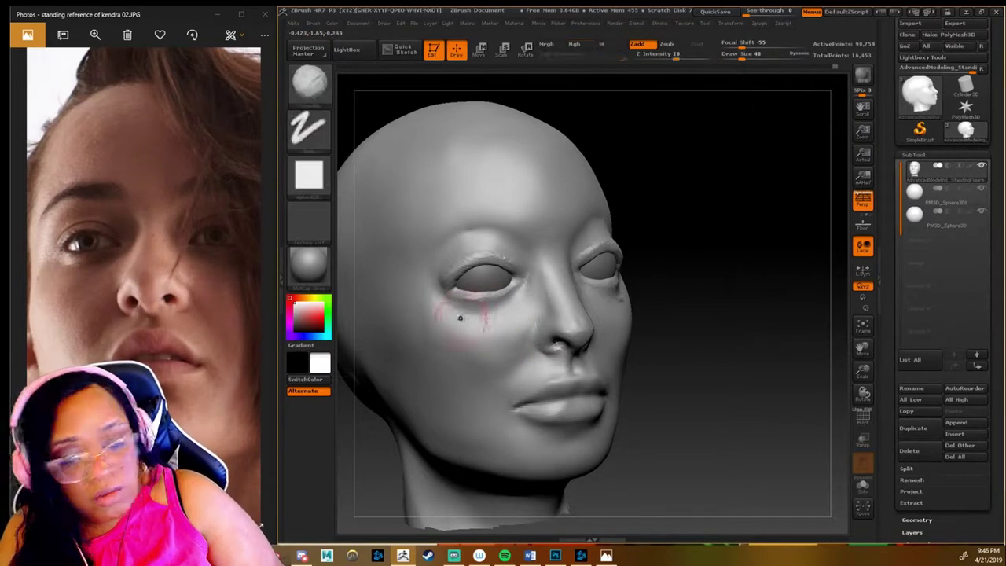
{"action": "left_click_drag", "start_coordinate": [454, 257], "coordinate": [438, 265], "text": "shift"}
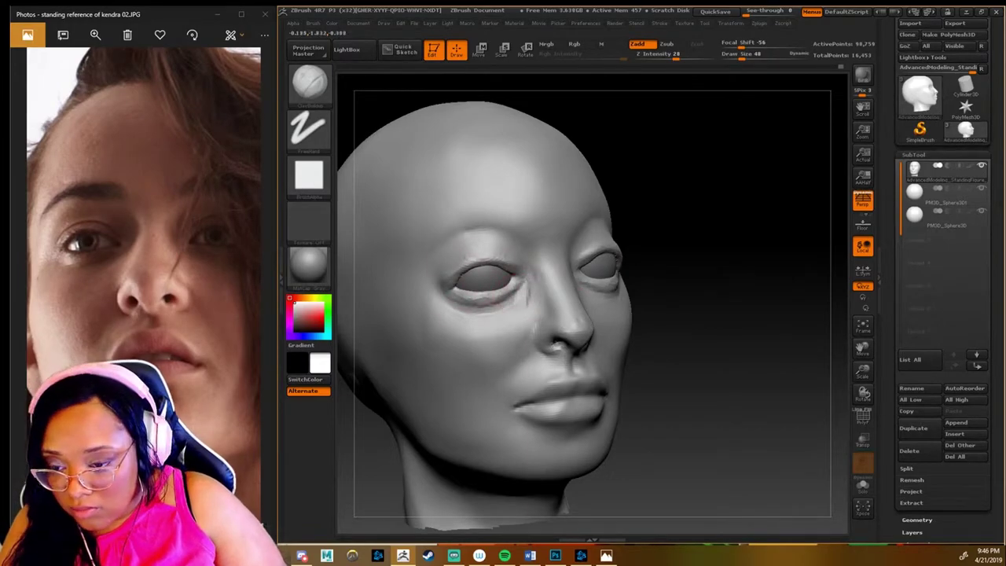
{"action": "left_click_drag", "start_coordinate": [747, 314], "coordinate": [786, 314], "text": "shift"}
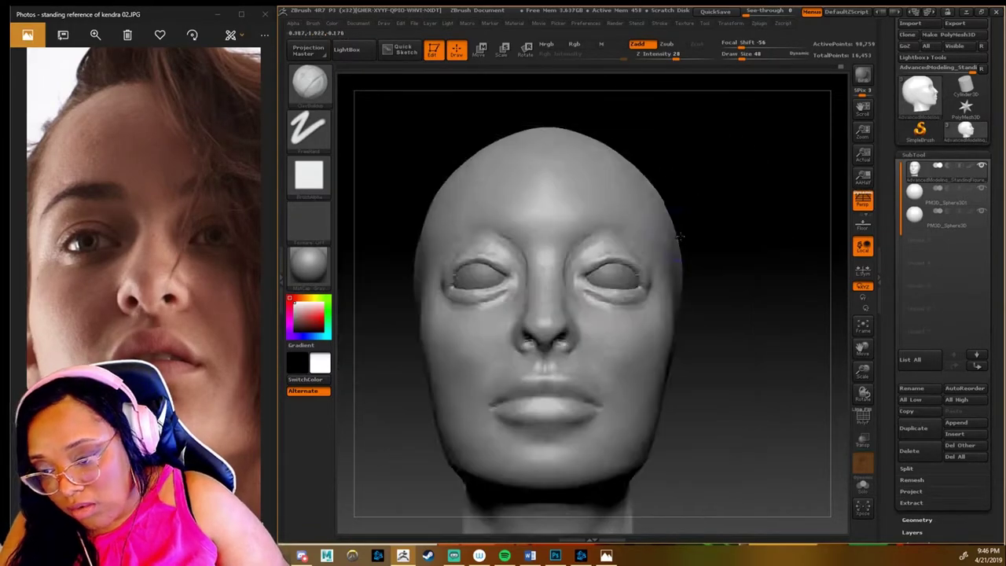
{"action": "key", "text": "b"}
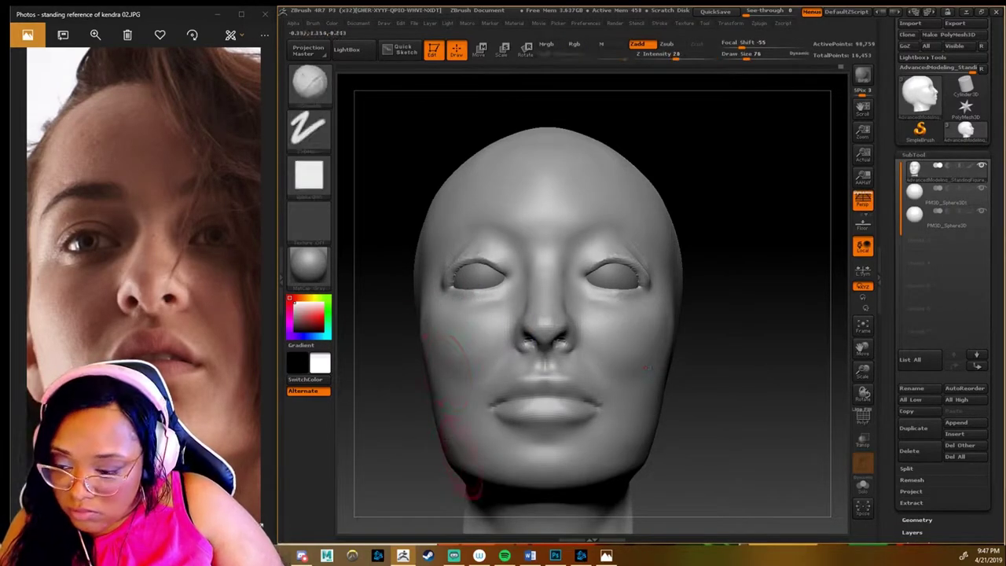
Step: Sculpt around the lips, smooth the lower lip and build up the area beneath it
{"action": "mouse_move", "coordinate": [863, 394]}
{"action": "left_mouse_down"}
{"action": "mouse_move", "coordinate": [880, 359]}
{"action": "mouse_move", "coordinate": [726, 321]}
{"action": "left_mouse_up"}
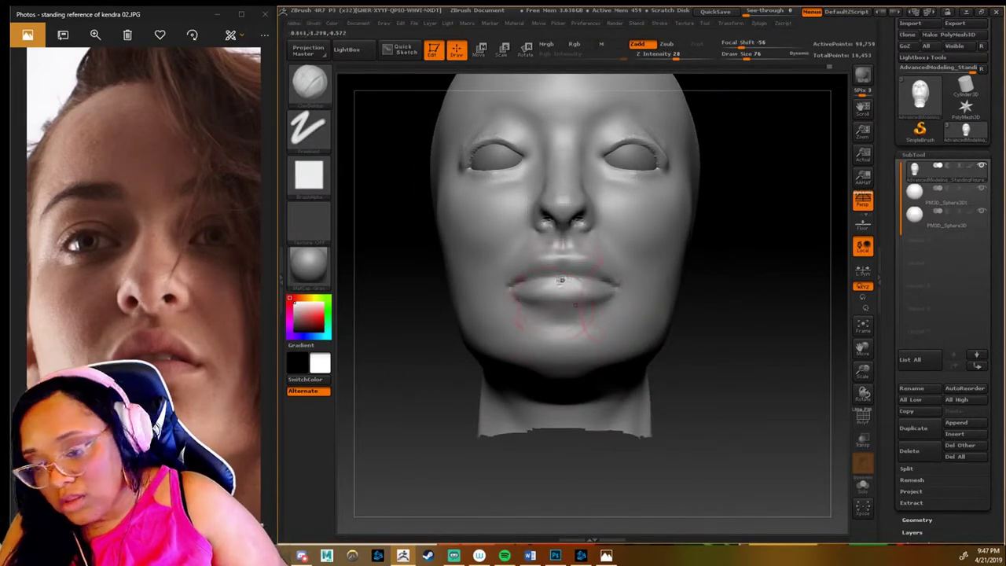
{"action": "left_click_drag", "start_coordinate": [561, 281], "coordinate": [598, 322], "text": "shift"}
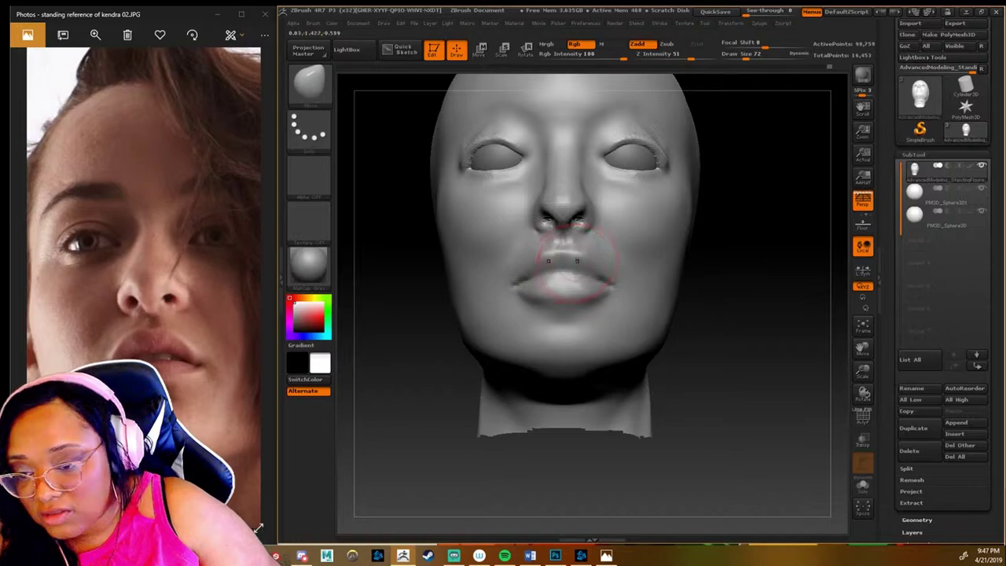
{"action": "mouse_move", "coordinate": [562, 240]}
{"action": "left_mouse_down", "text": "shift"}
{"action": "mouse_move", "coordinate": [562, 307]}
{"action": "mouse_move", "coordinate": [563, 281]}
{"action": "mouse_move", "coordinate": [586, 277]}
{"action": "left_mouse_up", "text": "shift"}
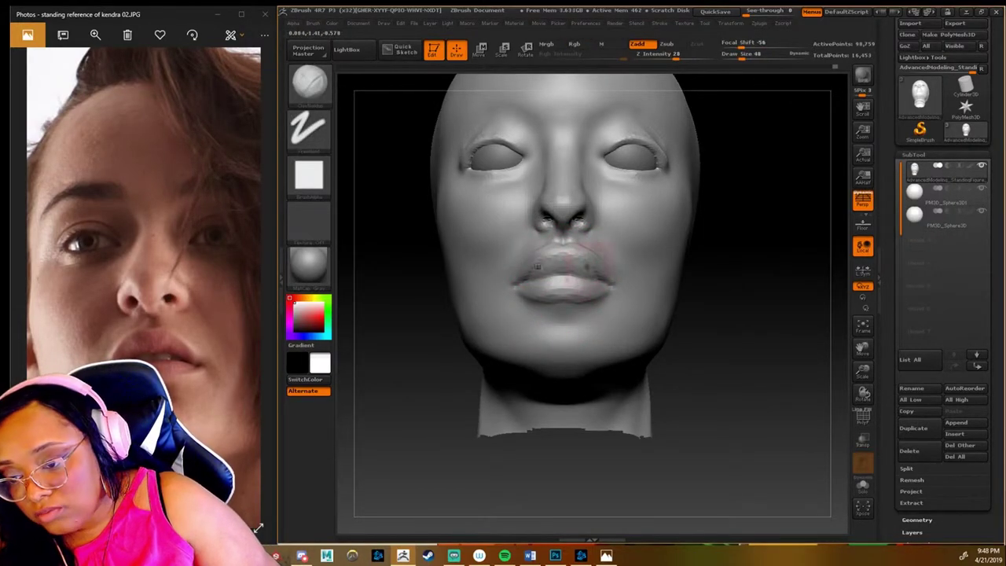
{"action": "mouse_move", "coordinate": [731, 265]}
{"action": "left_mouse_down"}
{"action": "mouse_move", "coordinate": [785, 265]}
{"action": "mouse_move", "coordinate": [764, 215]}
{"action": "left_mouse_up"}
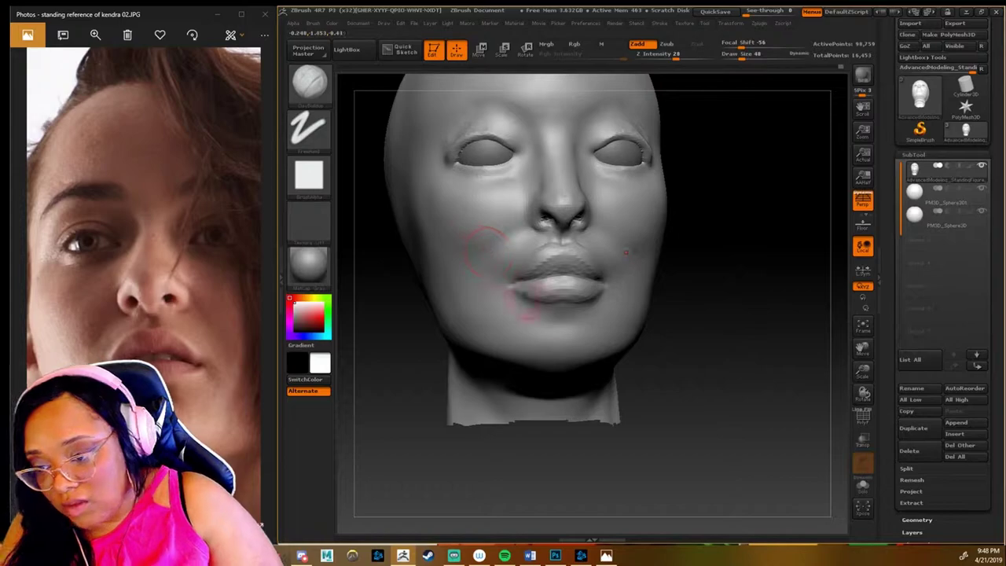
{"action": "left_click_drag", "start_coordinate": [521, 303], "coordinate": [515, 321]}
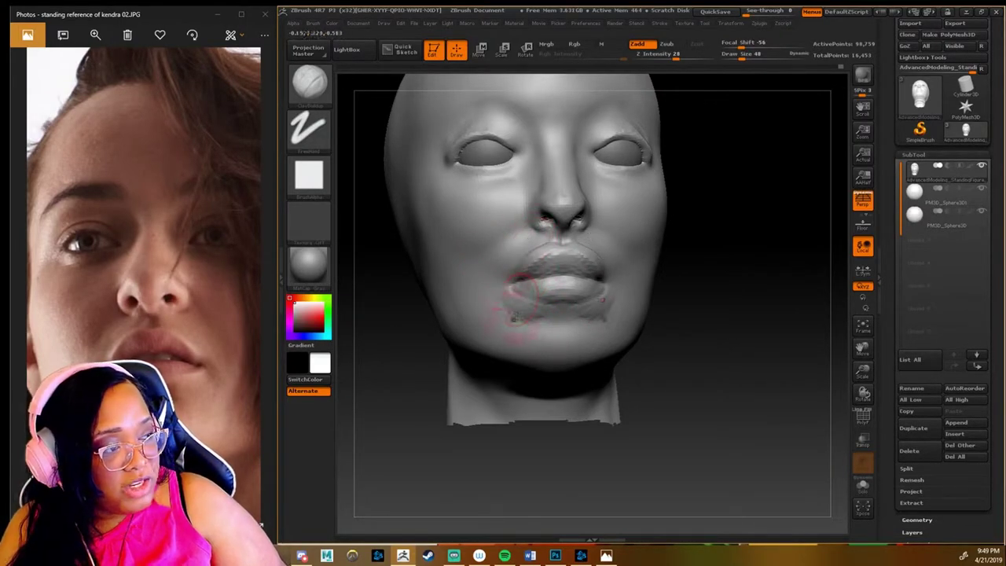
{"action": "left_click_drag", "start_coordinate": [515, 299], "coordinate": [560, 334], "text": "shift"}
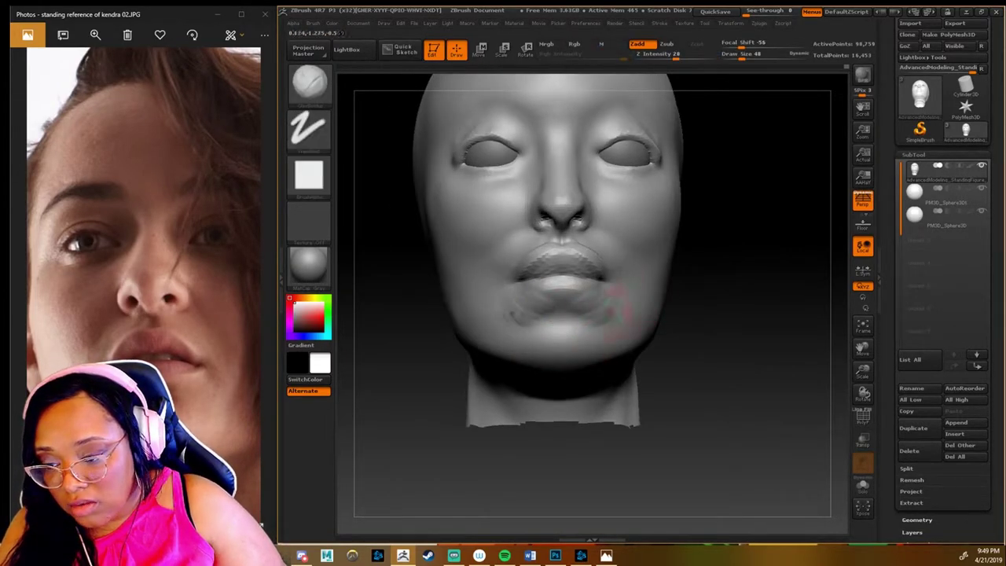
Step: Smooth beside the mouth and nose creases, and reshape the centre of the lower lip
{"action": "mouse_move", "coordinate": [523, 298]}
{"action": "left_mouse_down", "text": "shift"}
{"action": "mouse_move", "coordinate": [590, 283]}
{"action": "mouse_move", "coordinate": [550, 283]}
{"action": "mouse_move", "coordinate": [540, 248]}
{"action": "mouse_move", "coordinate": [561, 248]}
{"action": "left_mouse_up", "text": "shift"}
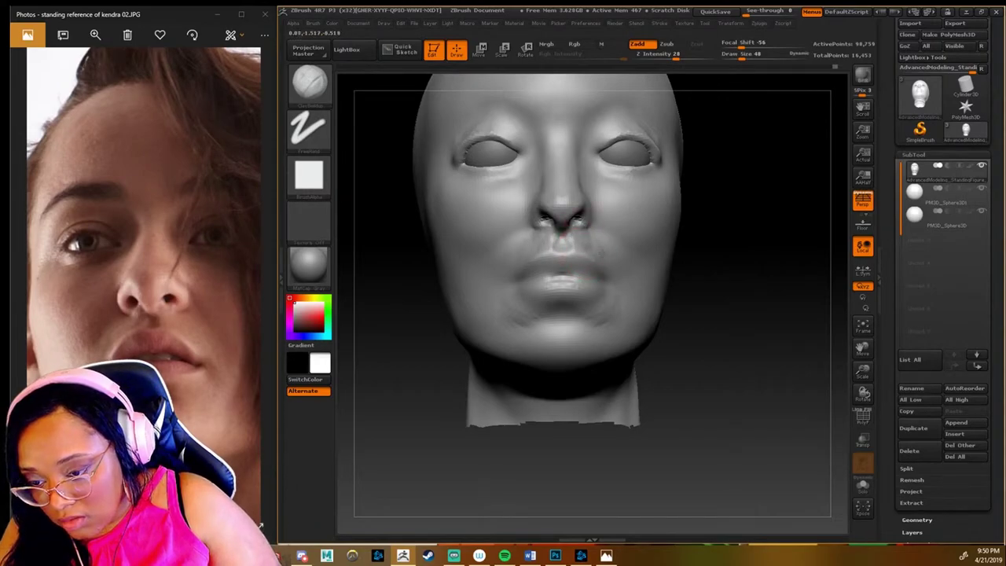
{"action": "left_click_drag", "start_coordinate": [533, 245], "coordinate": [508, 267], "text": "shift"}
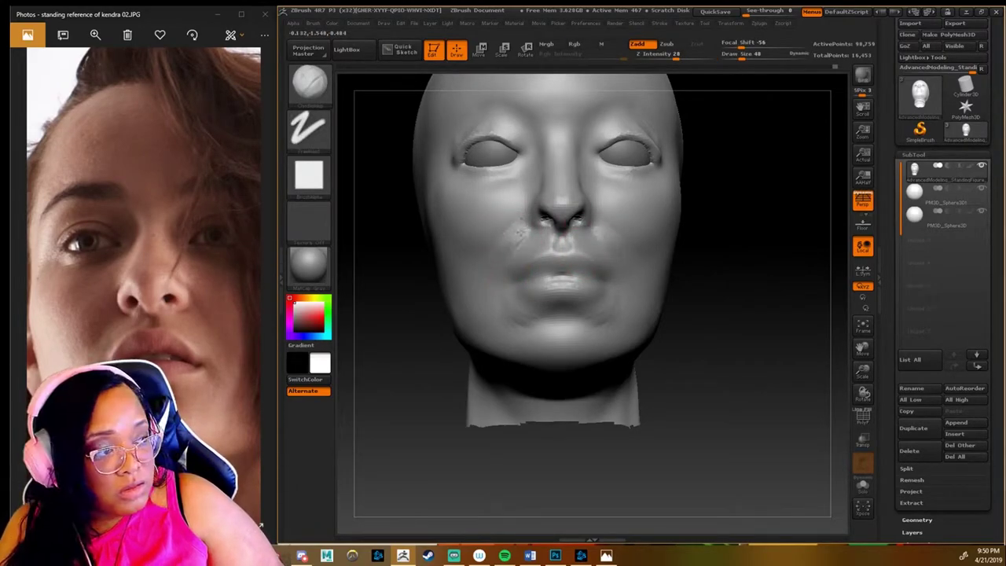
{"action": "left_click_drag", "start_coordinate": [562, 224], "coordinate": [517, 224], "text": "shift"}
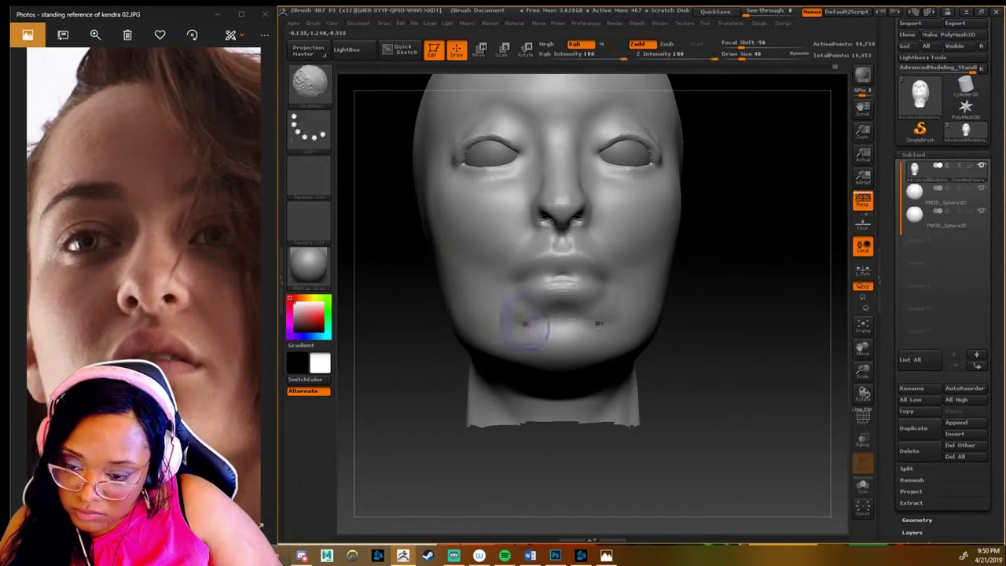
{"action": "mouse_move", "coordinate": [556, 308]}
{"action": "left_mouse_down", "text": "shift"}
{"action": "mouse_move", "coordinate": [563, 291]}
{"action": "mouse_move", "coordinate": [529, 277]}
{"action": "left_mouse_up", "text": "shift"}
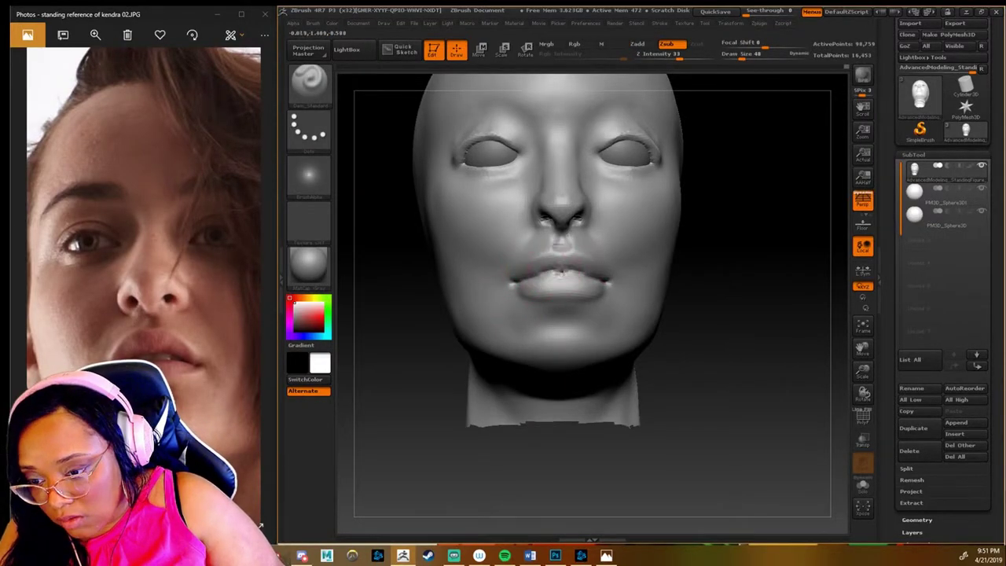
{"action": "left_click_drag", "start_coordinate": [585, 271], "coordinate": [553, 274], "text": "shift"}
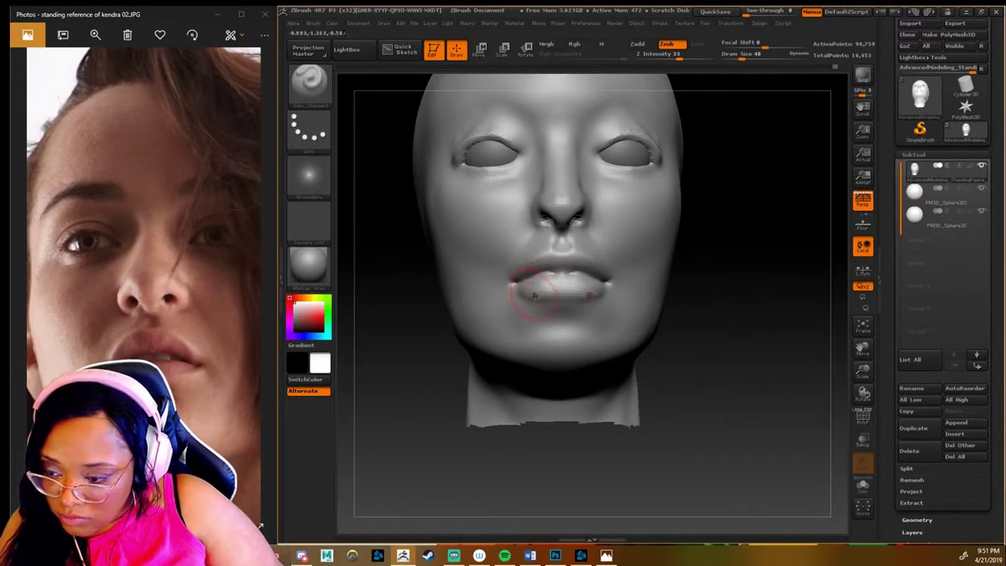
Step: Switch from the Standard brush to the Dam Standard brush set to carve inward
{"action": "key", "text": "b"}
{"action": "key", "text": "s"}
{"action": "key", "text": "t"}
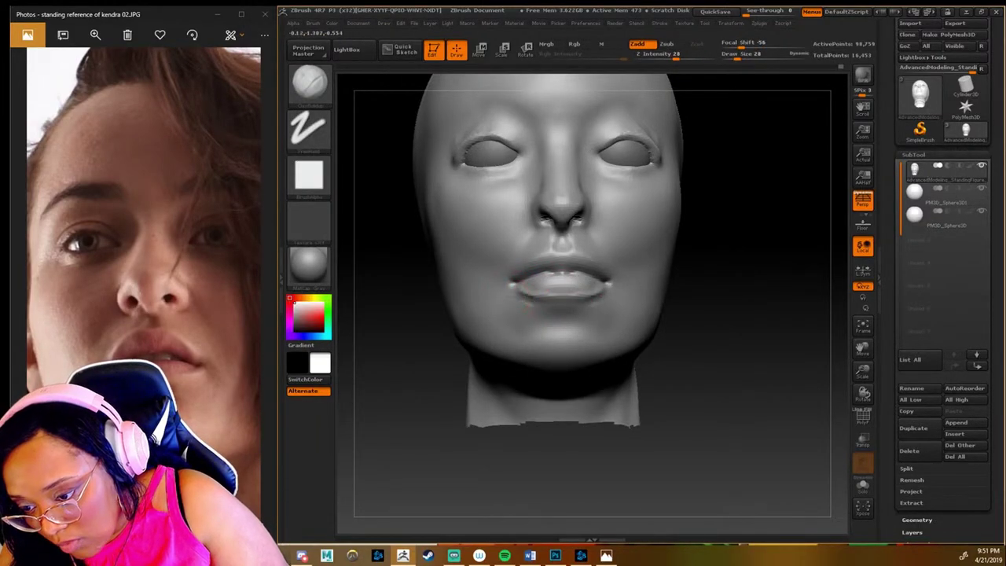
{"action": "key", "text": "shift"}
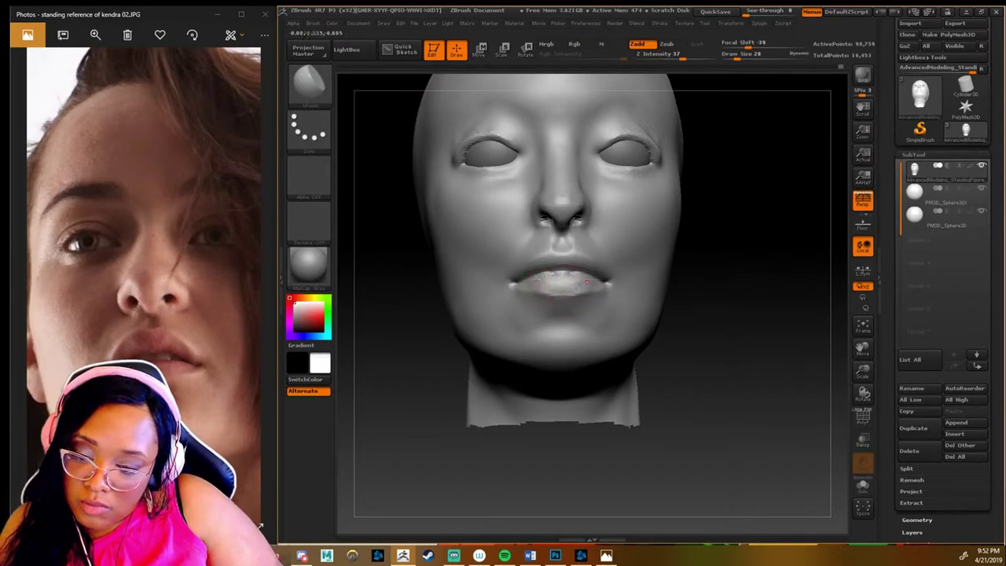
{"action": "key", "text": "b"}
{"action": "key", "text": "d"}
{"action": "key", "text": "s"}
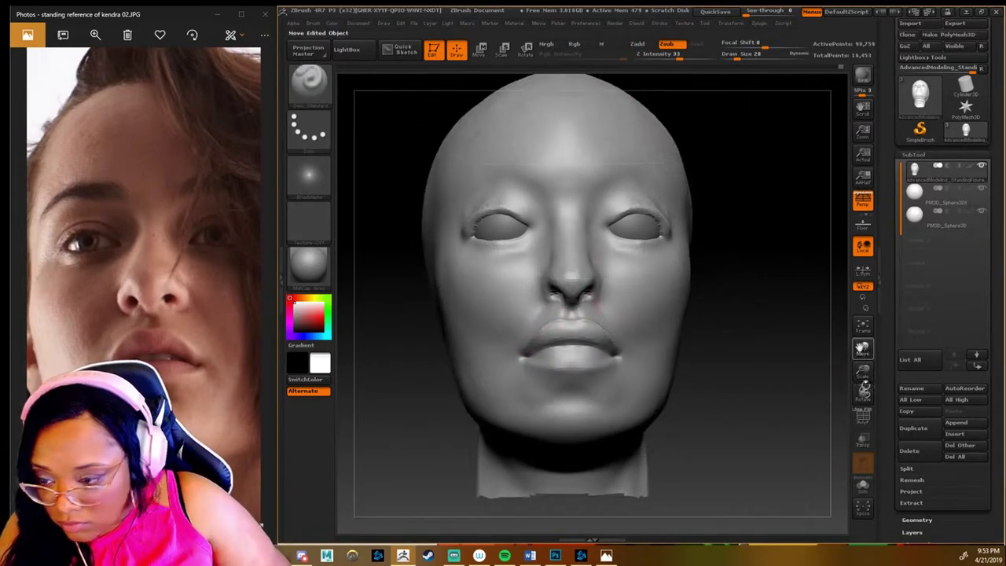
Step: With the ClayBuildup brush, build up the chin below the lips
{"action": "mouse_move", "coordinate": [535, 326]}
{"action": "right_mouse_down"}
{"action": "mouse_move", "coordinate": [487, 315]}
{"action": "mouse_move", "coordinate": [619, 367]}
{"action": "right_mouse_up"}
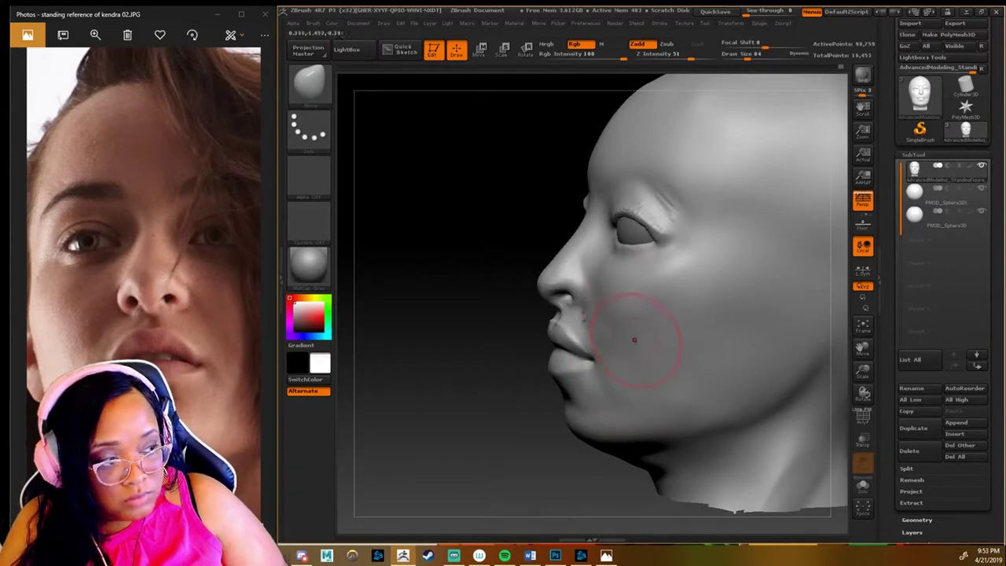
{"action": "key", "text": "b"}
{"action": "key", "text": "c"}
{"action": "key", "text": "b"}
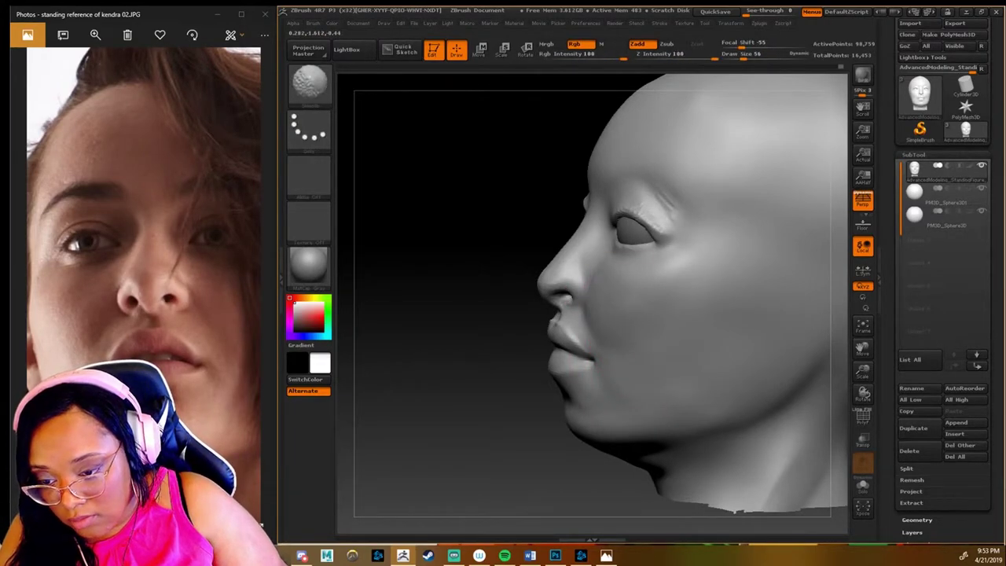
{"action": "right_click_drag", "start_coordinate": [602, 332], "coordinate": [659, 346], "text": "shift"}
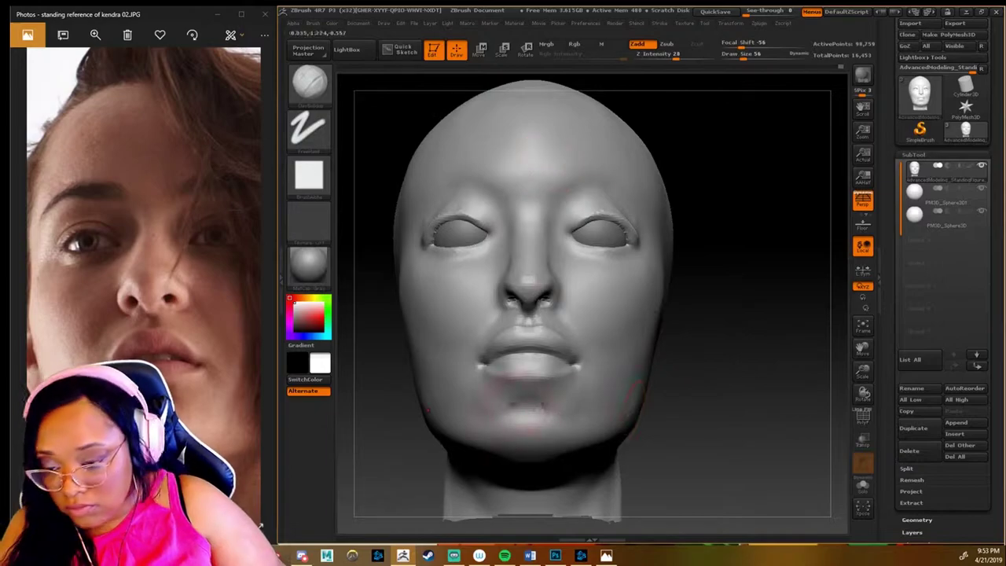
{"action": "mouse_move", "coordinate": [544, 405]}
{"action": "left_mouse_down"}
{"action": "mouse_move", "coordinate": [515, 397]}
{"action": "mouse_move", "coordinate": [491, 422]}
{"action": "left_mouse_up"}
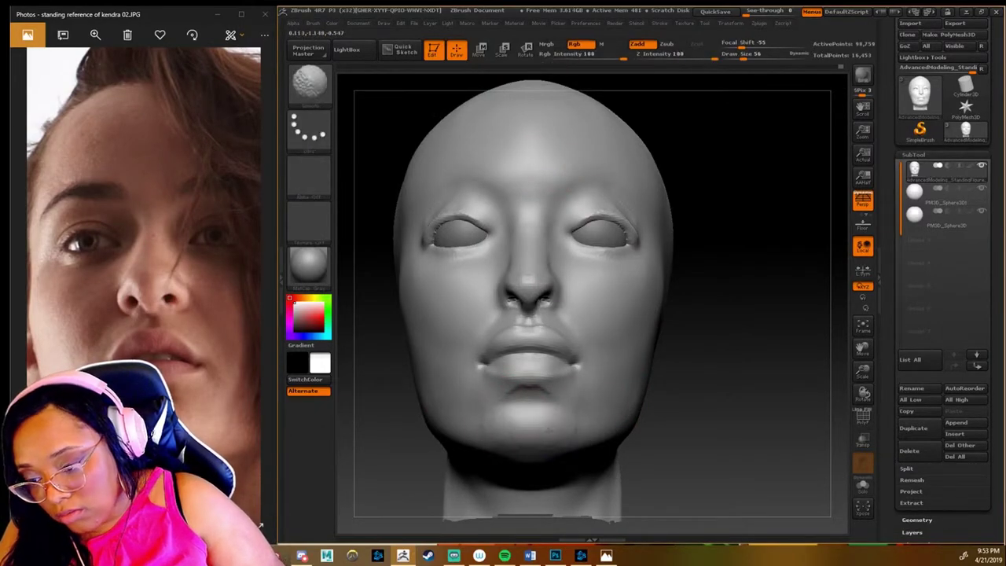
Step: Smooth stroke marks beside the nose, on the upper lip, under the lower lip and nostrils
{"action": "right_click_drag", "start_coordinate": [435, 368], "coordinate": [668, 352], "text": "alt"}
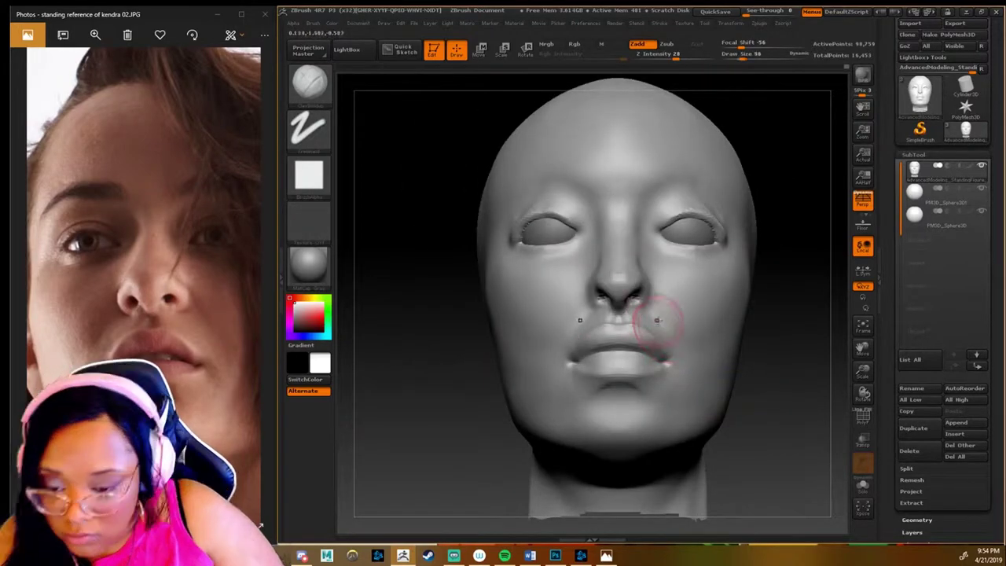
{"action": "key", "text": "bracketleft"}
{"action": "key", "text": "bracketleft"}
{"action": "key", "text": "bracketleft"}
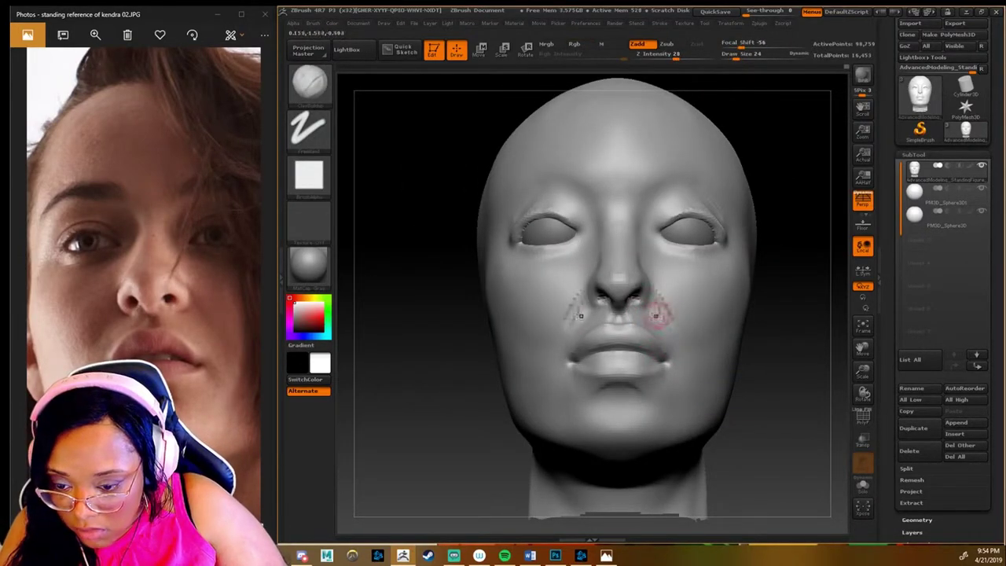
{"action": "key", "text": "bracketright"}
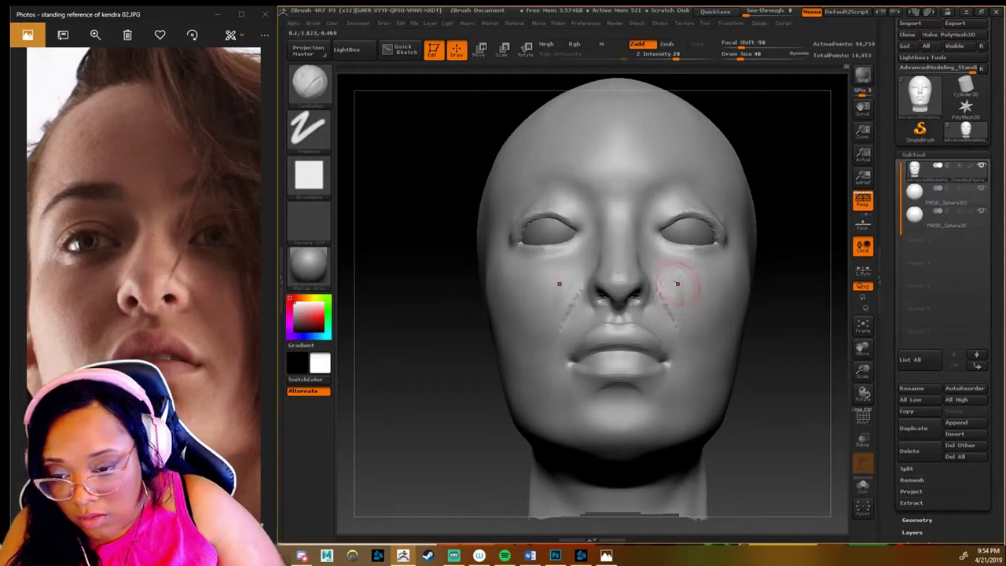
{"action": "left_click_drag", "start_coordinate": [677, 284], "coordinate": [654, 298], "text": "shift"}
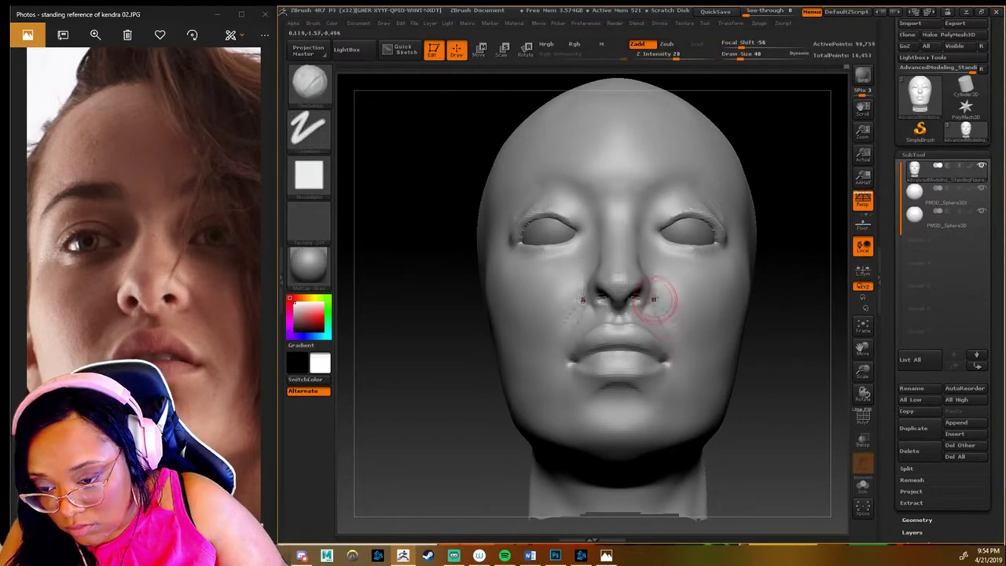
{"action": "mouse_move", "coordinate": [659, 327]}
{"action": "left_mouse_down", "text": "shift"}
{"action": "mouse_move", "coordinate": [661, 291]}
{"action": "mouse_move", "coordinate": [674, 304]}
{"action": "left_mouse_up", "text": "shift"}
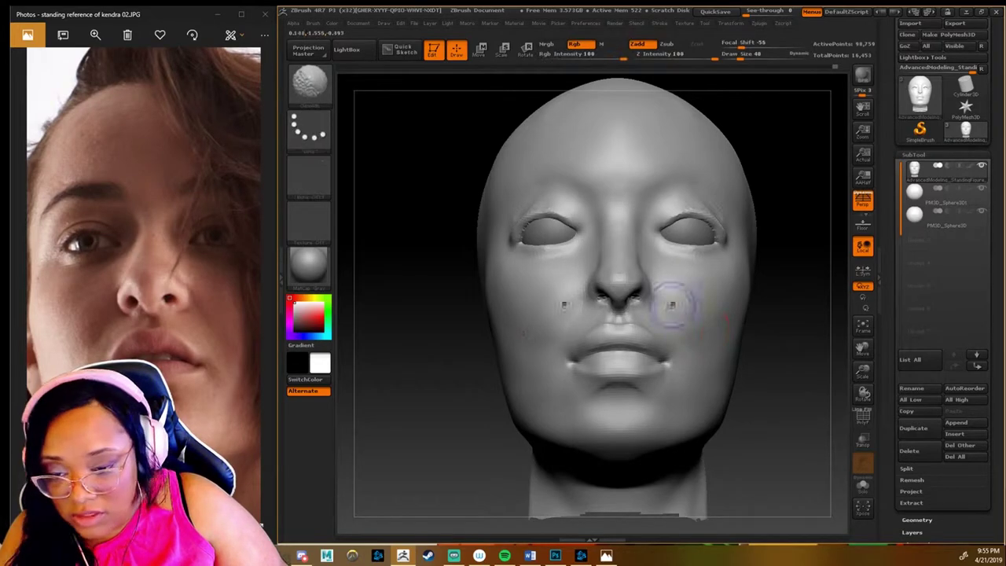
{"action": "left_click_drag", "start_coordinate": [660, 390], "coordinate": [634, 404], "text": "shift"}
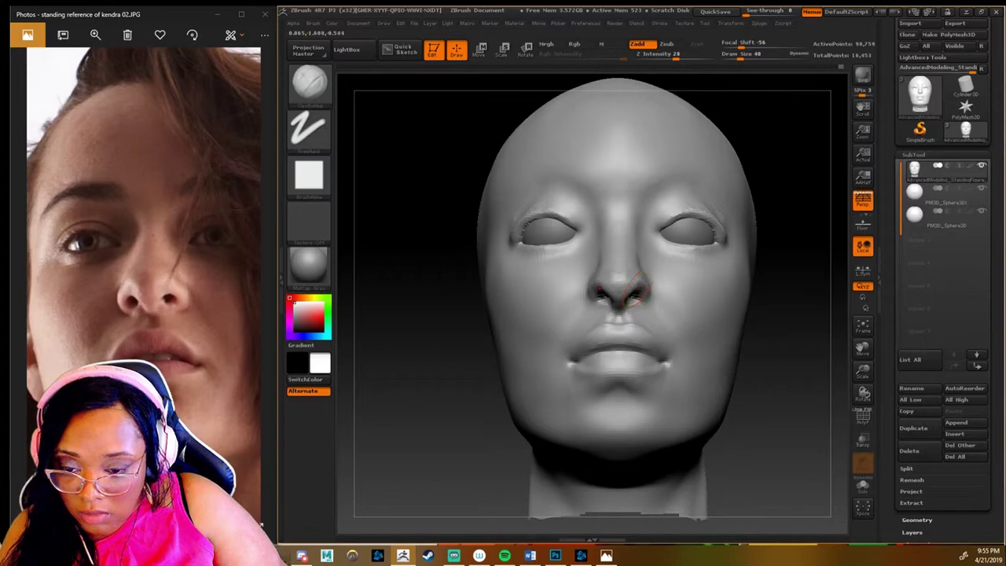
{"action": "left_click_drag", "start_coordinate": [629, 287], "coordinate": [551, 291]}
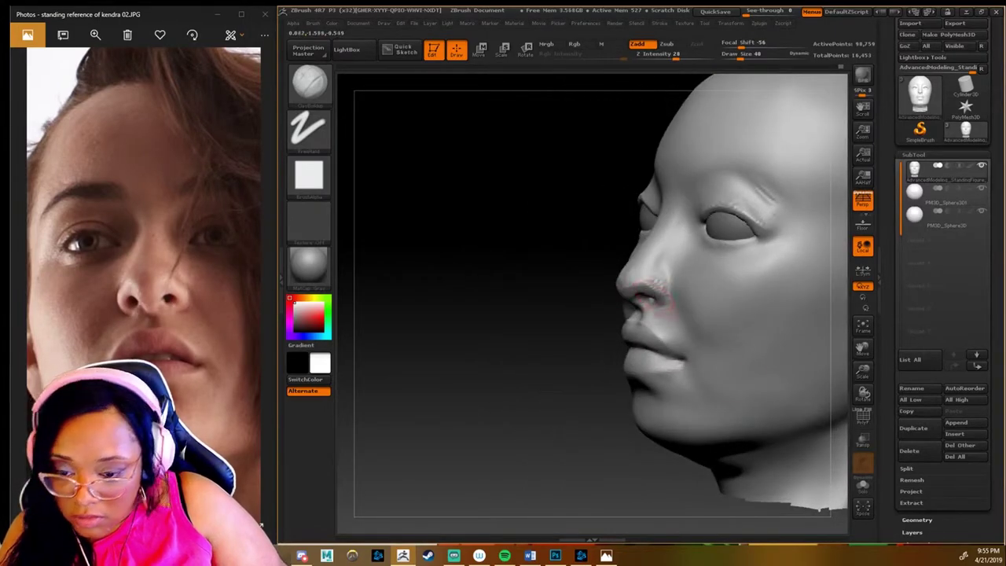
{"action": "left_click_drag", "start_coordinate": [644, 292], "coordinate": [552, 312]}
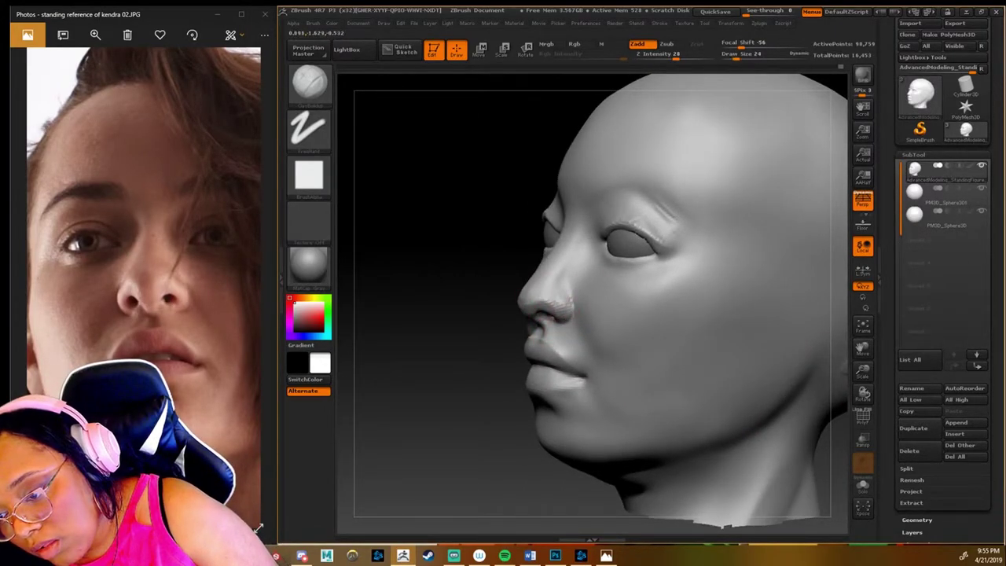
{"action": "left_click_drag", "start_coordinate": [557, 295], "coordinate": [562, 305], "text": "shift"}
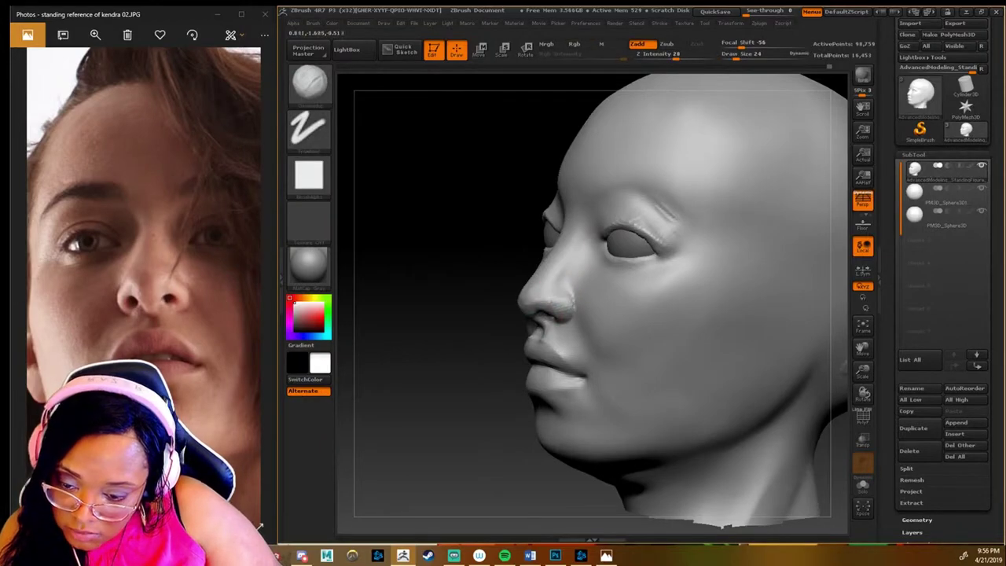
Step: Build up the brow ridges above both eyes
{"action": "mouse_move", "coordinate": [460, 378]}
{"action": "left_mouse_down", "text": "shift"}
{"action": "mouse_move", "coordinate": [521, 333]}
{"action": "mouse_move", "coordinate": [526, 285]}
{"action": "mouse_move", "coordinate": [529, 363]}
{"action": "left_mouse_up", "text": "shift"}
{"action": "left_click_drag", "start_coordinate": [452, 230], "coordinate": [578, 220]}
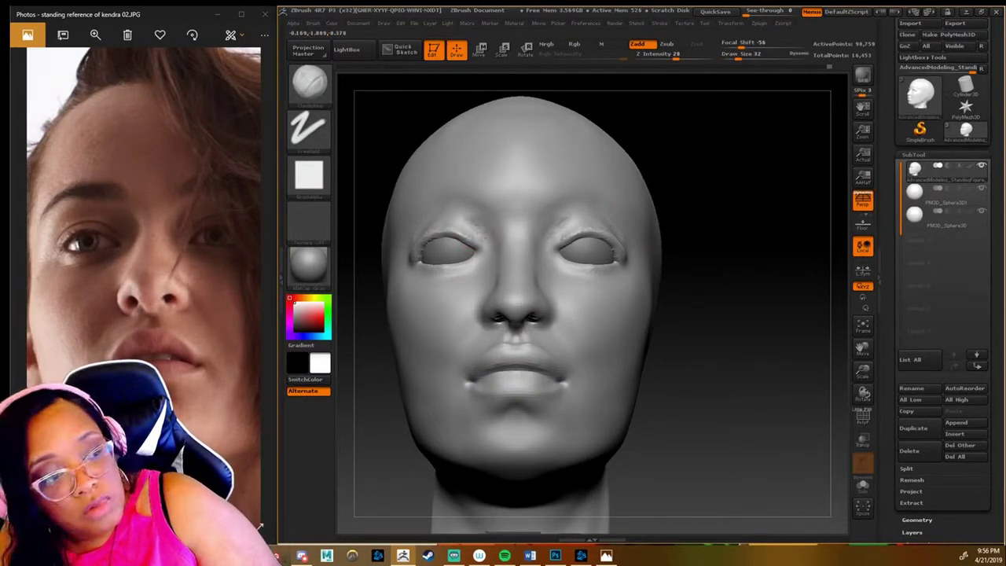
{"action": "left_click_drag", "start_coordinate": [708, 235], "coordinate": [586, 261]}
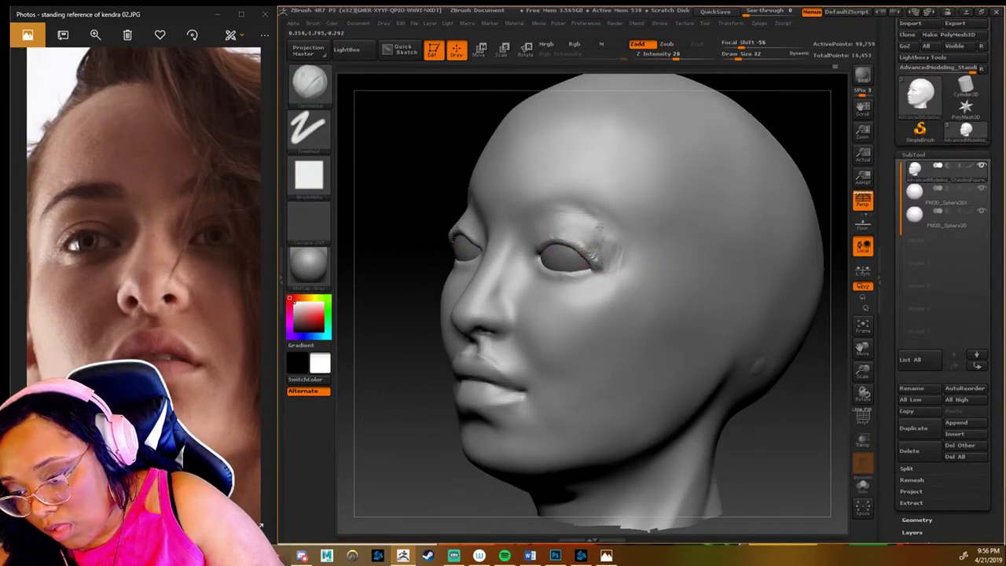
Step: Reshape both nostrils with a light symmetric stroke
{"action": "left_click_drag", "start_coordinate": [708, 259], "coordinate": [522, 246], "text": "shift"}
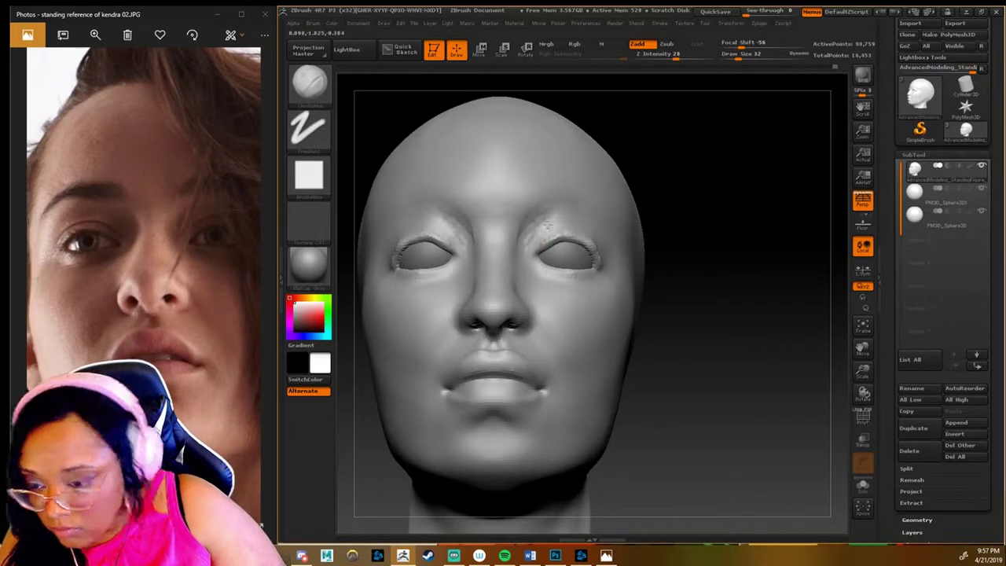
{"action": "left_click_drag", "start_coordinate": [692, 315], "coordinate": [795, 317], "text": "alt"}
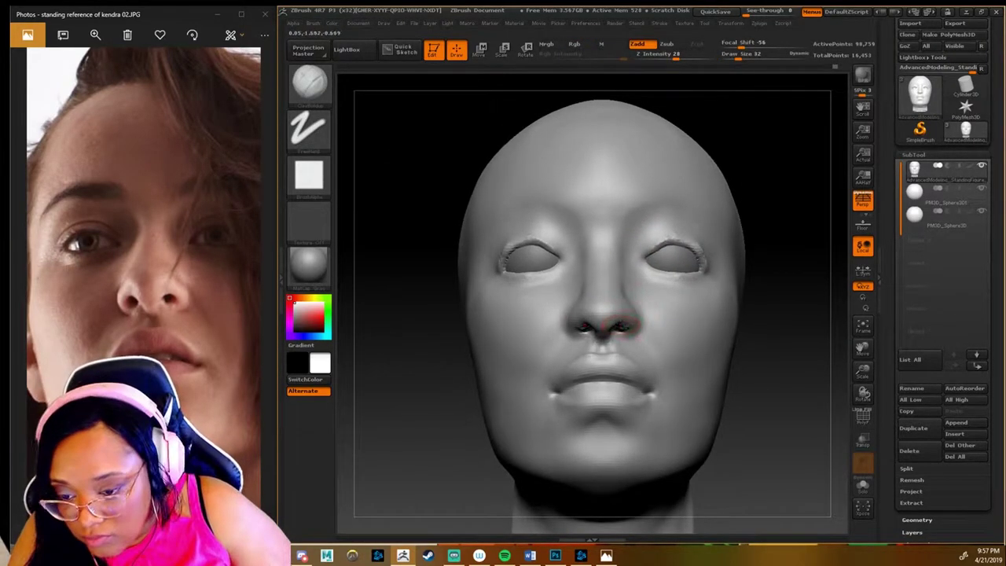
{"action": "mouse_move", "coordinate": [638, 318]}
{"action": "left_mouse_down"}
{"action": "mouse_move", "coordinate": [621, 322]}
{"action": "mouse_move", "coordinate": [663, 348]}
{"action": "mouse_move", "coordinate": [621, 331]}
{"action": "left_mouse_up"}
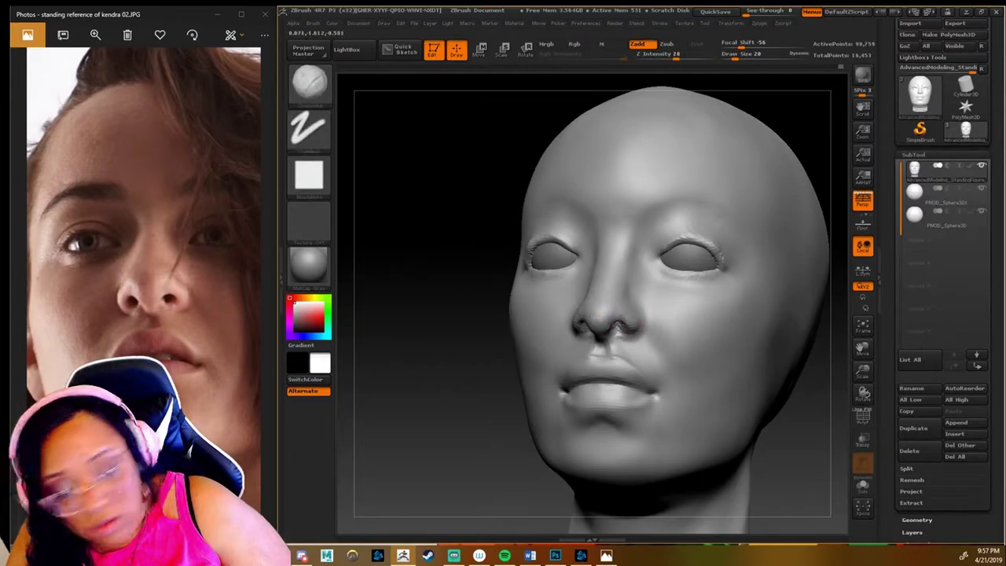
{"action": "left_click_drag", "start_coordinate": [633, 310], "coordinate": [628, 331]}
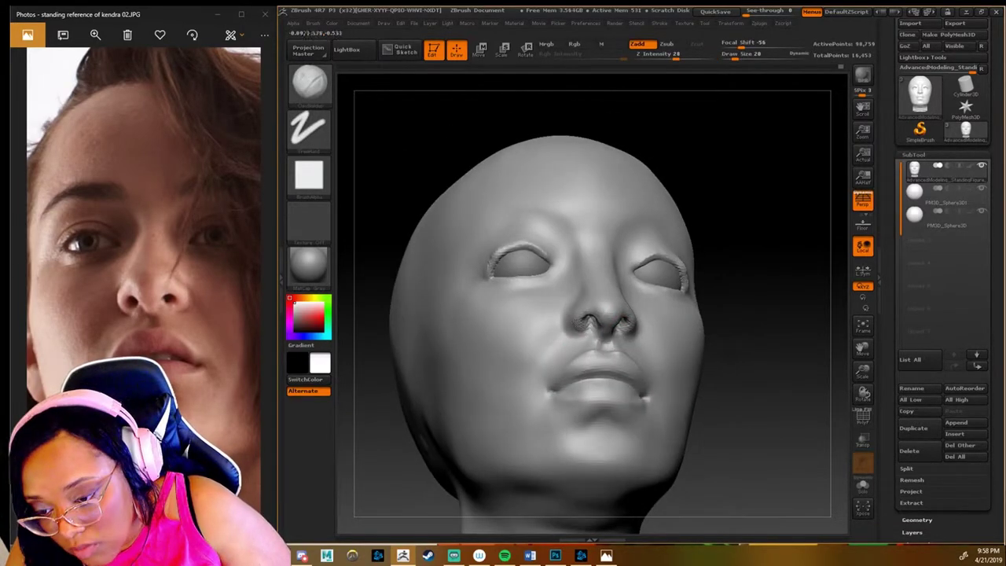
Step: Add strokes along the nose in profile, then expand Tool > Geometry for DynaMesh settings
{"action": "left_click_drag", "start_coordinate": [772, 287], "coordinate": [543, 330]}
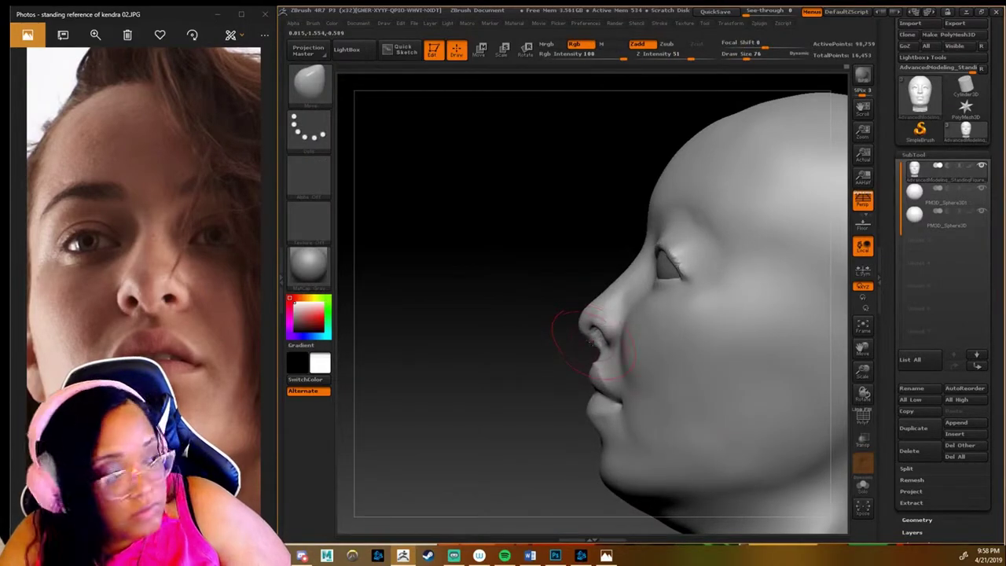
{"action": "mouse_move", "coordinate": [614, 279]}
{"action": "left_mouse_down"}
{"action": "mouse_move", "coordinate": [621, 338]}
{"action": "mouse_move", "coordinate": [635, 342]}
{"action": "mouse_move", "coordinate": [758, 280]}
{"action": "mouse_move", "coordinate": [692, 283]}
{"action": "left_mouse_up"}
{"action": "mouse_move", "coordinate": [863, 370]}
{"action": "left_mouse_down"}
{"action": "mouse_move", "coordinate": [846, 331]}
{"action": "mouse_move", "coordinate": [786, 346]}
{"action": "mouse_move", "coordinate": [780, 366]}
{"action": "left_mouse_up"}
{"action": "left_click", "coordinate": [917, 520]}
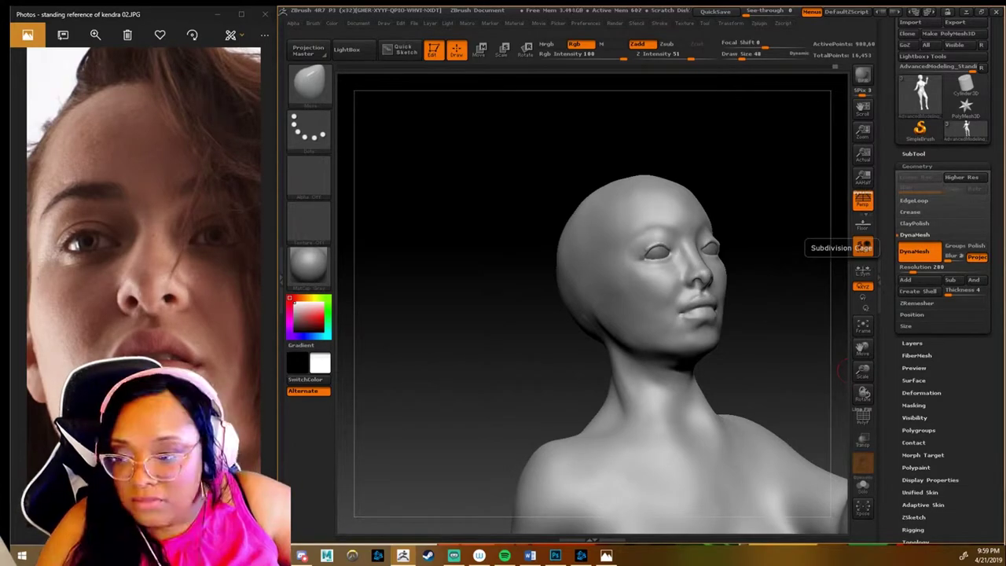
Step: Set brush size and strength to 28, then smooth the inner eye corners and lower eyelids
{"action": "left_click_drag", "start_coordinate": [863, 370], "coordinate": [707, 146]}
{"action": "key", "text": "bracketleft"}
{"action": "key", "text": "bracketleft"}
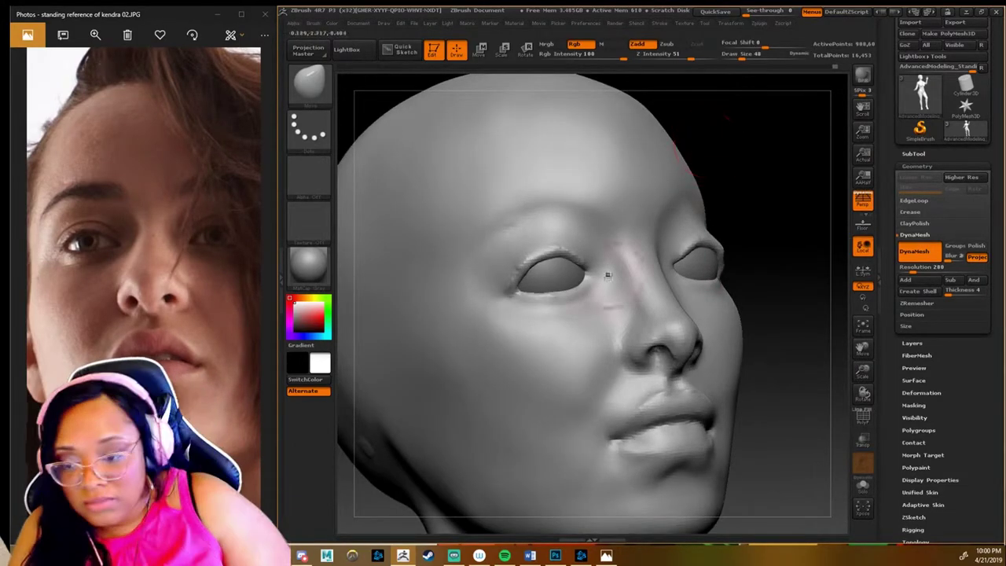
{"action": "key", "text": "b"}
{"action": "key", "text": "s"}
{"action": "key", "text": "t"}
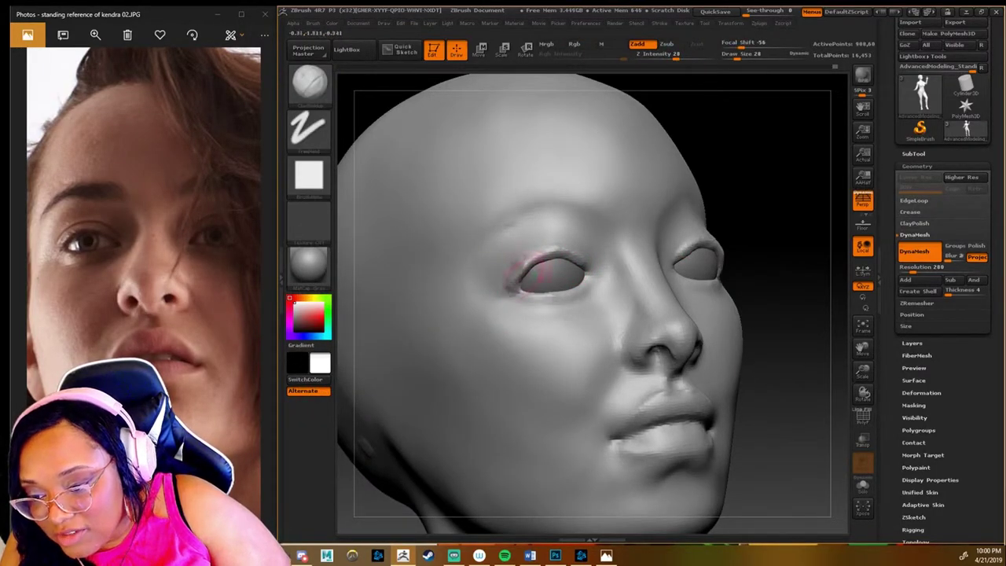
{"action": "mouse_move", "coordinate": [542, 268]}
{"action": "left_mouse_down", "text": "shift"}
{"action": "mouse_move", "coordinate": [523, 275]}
{"action": "mouse_move", "coordinate": [529, 309]}
{"action": "left_mouse_up", "text": "shift"}
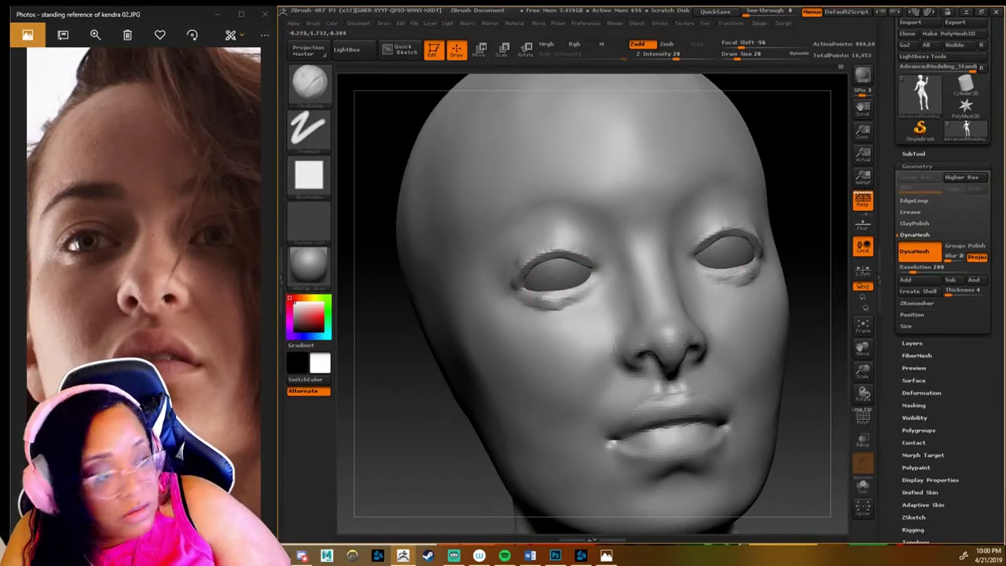
{"action": "left_click_drag", "start_coordinate": [550, 297], "coordinate": [538, 307], "text": "shift"}
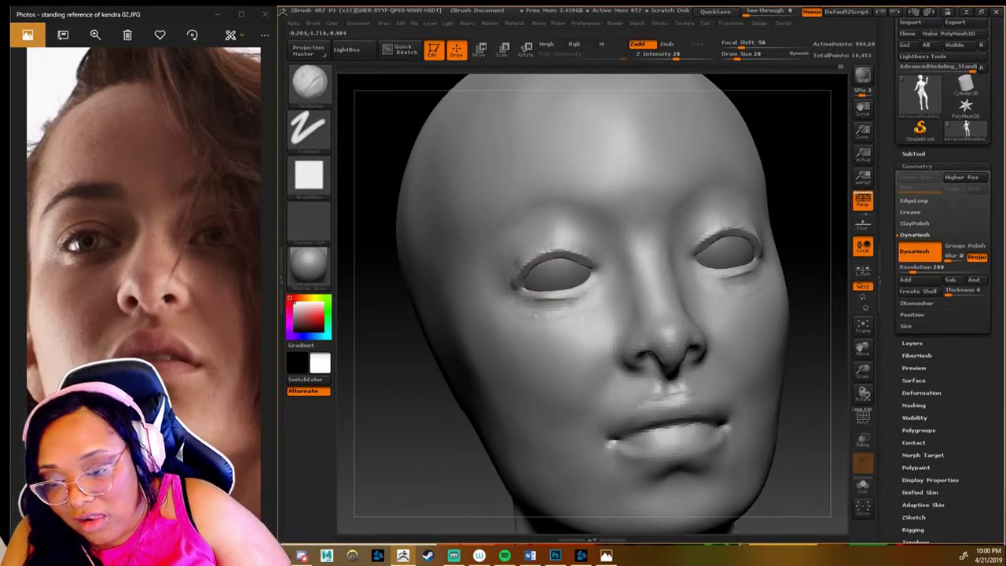
{"action": "mouse_move", "coordinate": [582, 297]}
{"action": "left_mouse_down", "text": "shift"}
{"action": "mouse_move", "coordinate": [550, 308]}
{"action": "mouse_move", "coordinate": [601, 293]}
{"action": "mouse_move", "coordinate": [568, 308]}
{"action": "left_mouse_up", "text": "shift"}
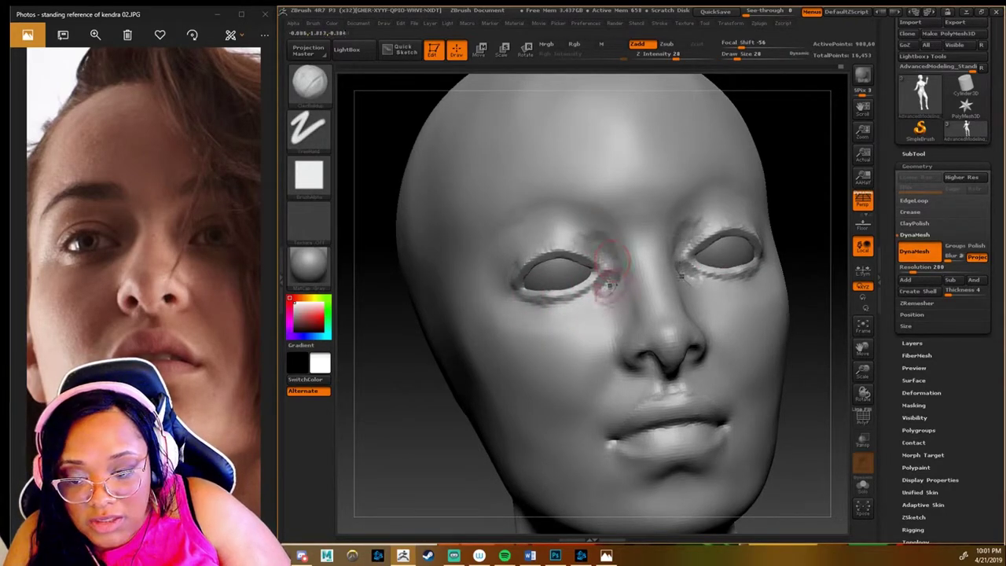
Step: Smooth the lower lids, under-eye skin and upper eyelids on both eyes
{"action": "key", "text": "alt"}
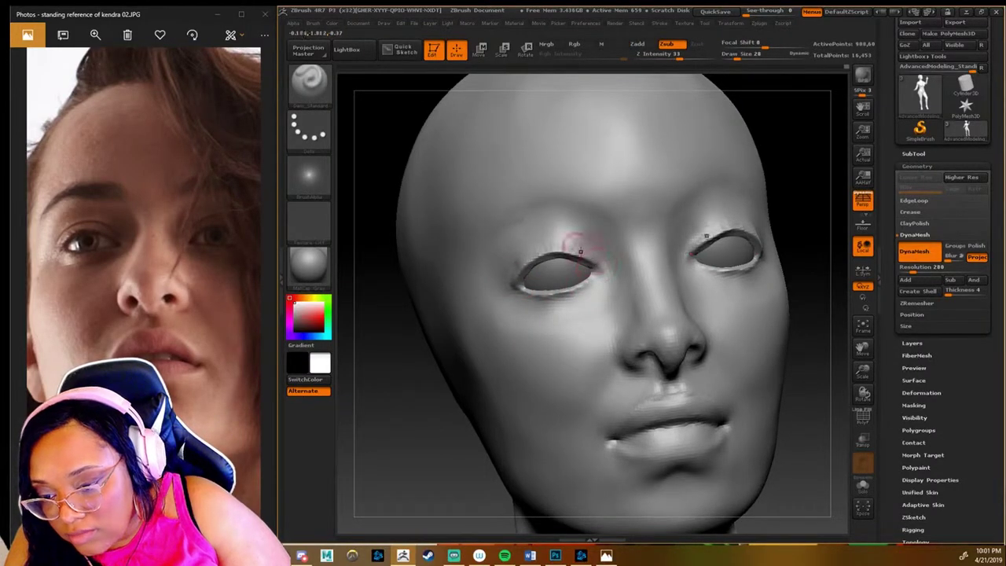
{"action": "key", "text": "shift"}
{"action": "mouse_move", "coordinate": [585, 295]}
{"action": "left_mouse_down", "text": "shift"}
{"action": "mouse_move", "coordinate": [555, 300]}
{"action": "mouse_move", "coordinate": [592, 306]}
{"action": "left_mouse_up", "text": "shift"}
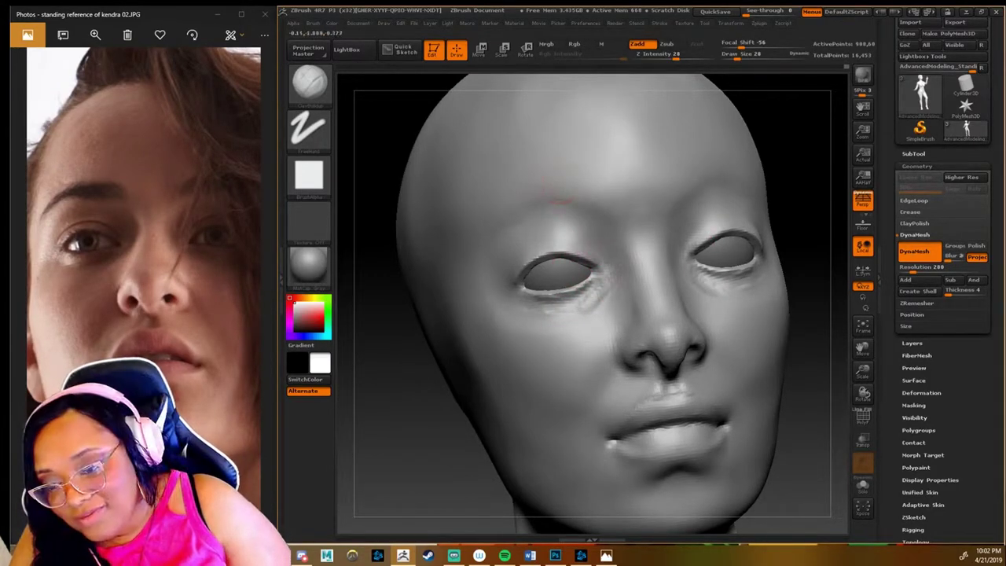
{"action": "left_click_drag", "start_coordinate": [566, 275], "coordinate": [548, 309], "text": "shift"}
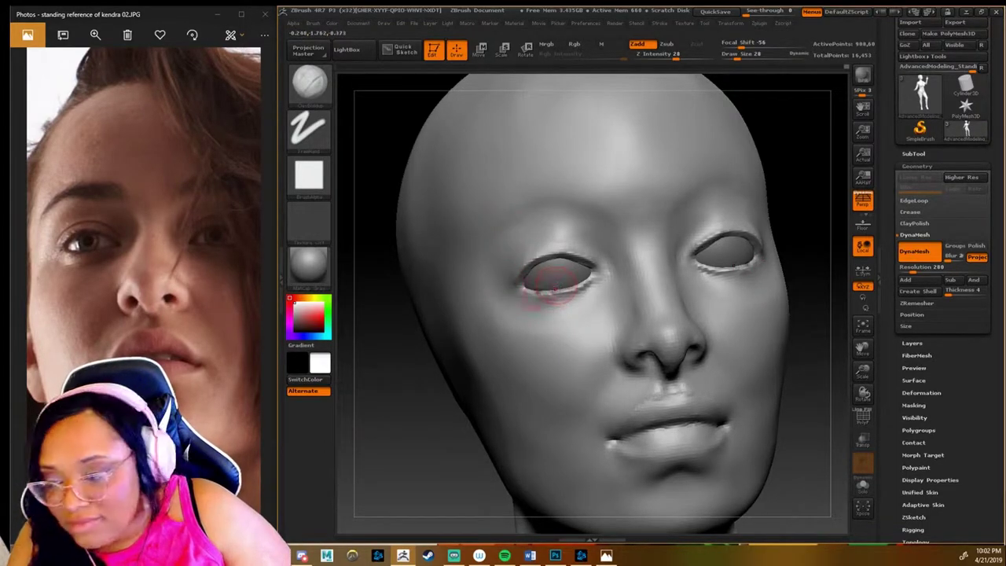
{"action": "left_click_drag", "start_coordinate": [550, 292], "coordinate": [548, 319], "text": "shift"}
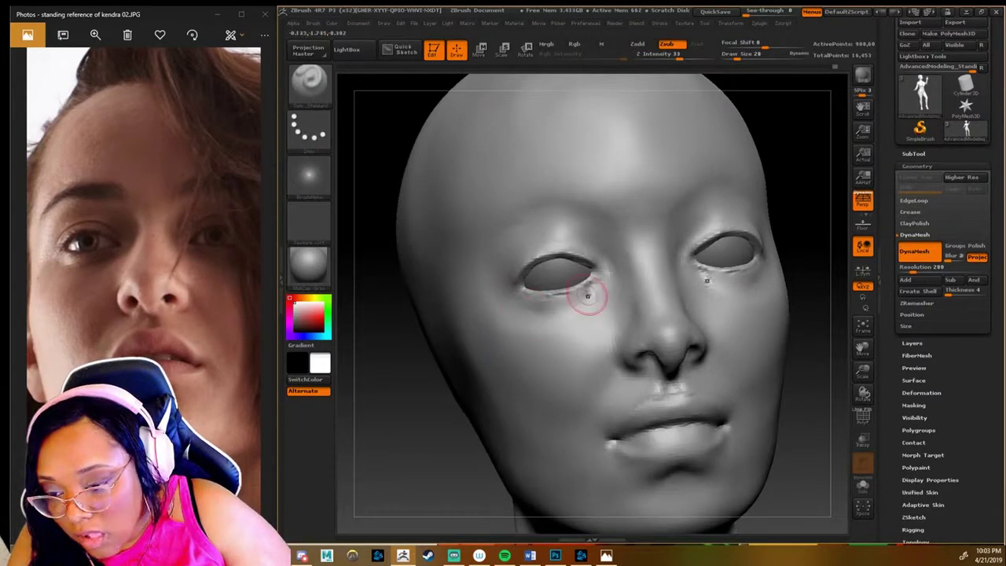
{"action": "left_click_drag", "start_coordinate": [578, 279], "coordinate": [568, 298], "text": "shift"}
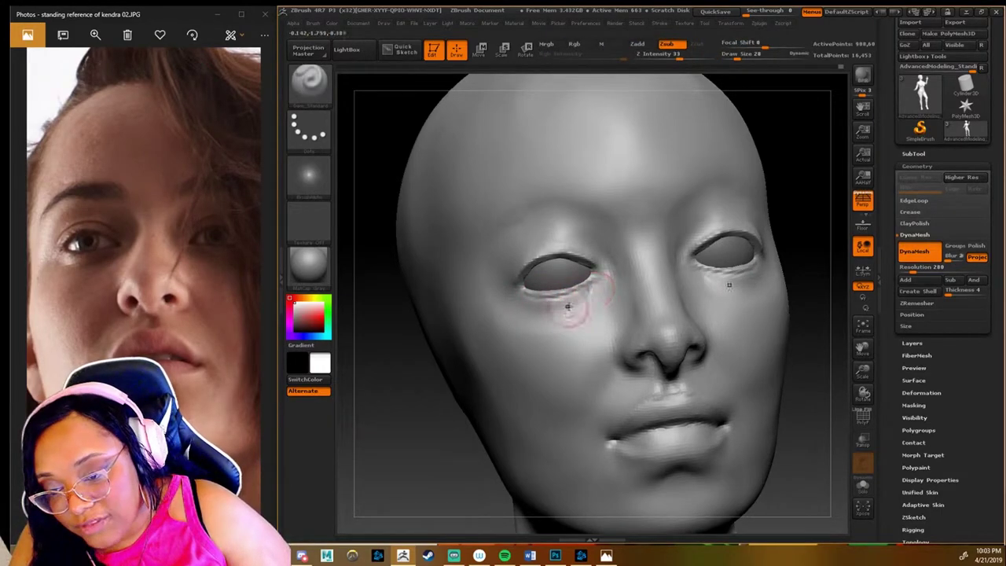
{"action": "left_click_drag", "start_coordinate": [588, 294], "coordinate": [546, 304], "text": "shift"}
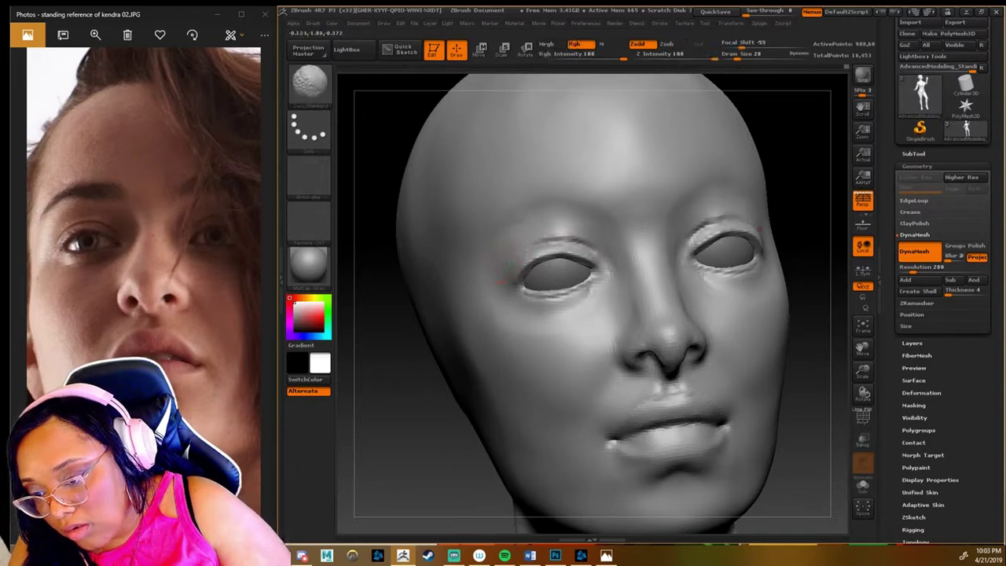
{"action": "mouse_move", "coordinate": [551, 245]}
{"action": "left_mouse_down", "text": "shift"}
{"action": "mouse_move", "coordinate": [519, 252]}
{"action": "mouse_move", "coordinate": [574, 244]}
{"action": "left_mouse_up", "text": "shift"}
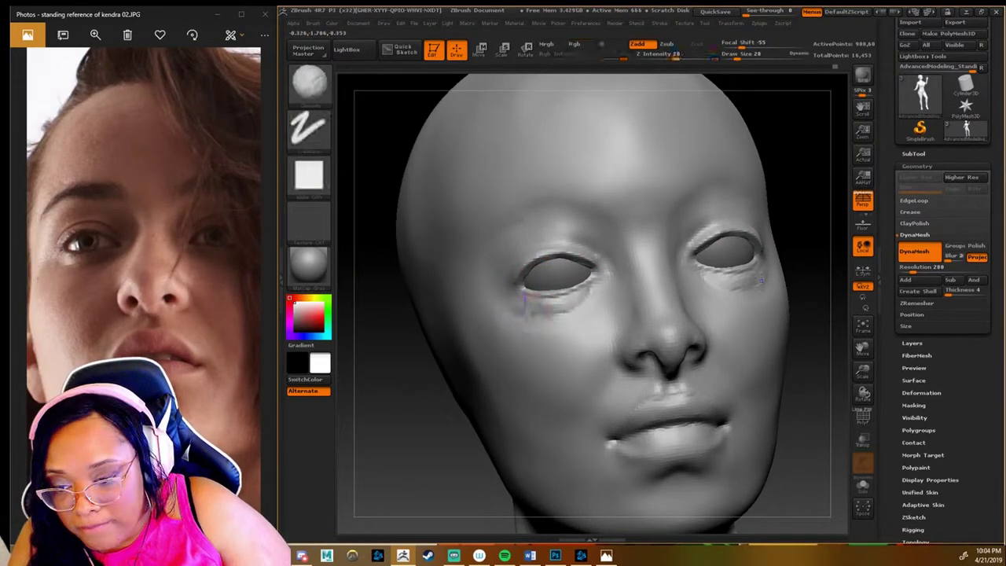
{"action": "left_click_drag", "start_coordinate": [393, 158], "coordinate": [503, 165], "text": "shift"}
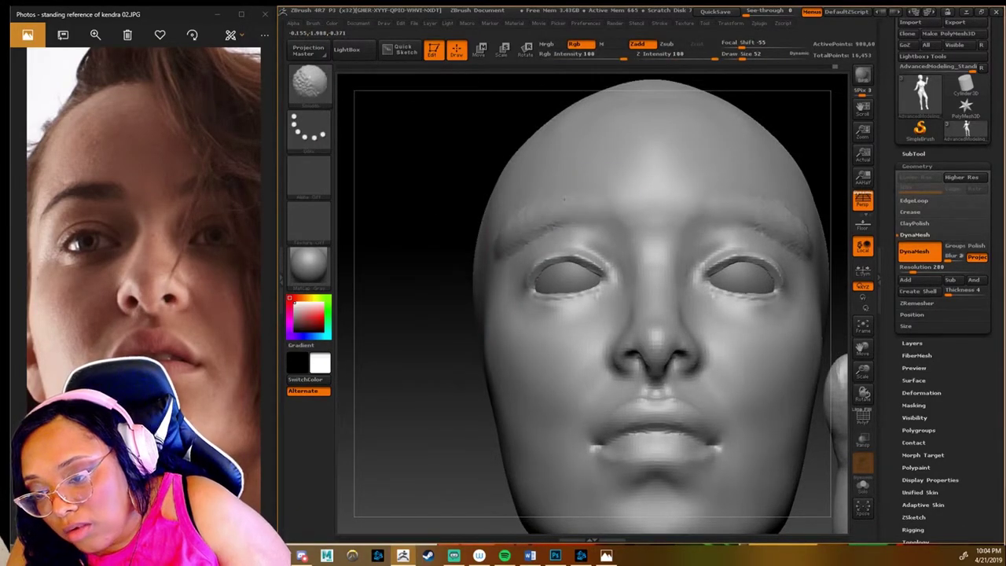
Step: Smooth the brow area above both eyes
{"action": "left_click_drag", "start_coordinate": [528, 234], "coordinate": [515, 219], "text": "shift"}
{"action": "left_click_drag", "start_coordinate": [448, 236], "coordinate": [508, 332]}
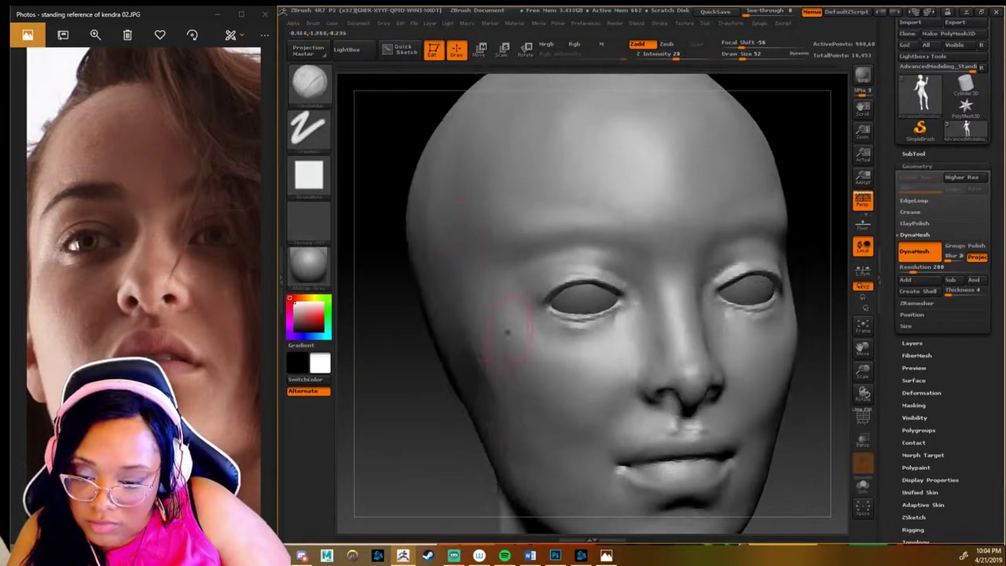
{"action": "left_click_drag", "start_coordinate": [804, 400], "coordinate": [651, 432]}
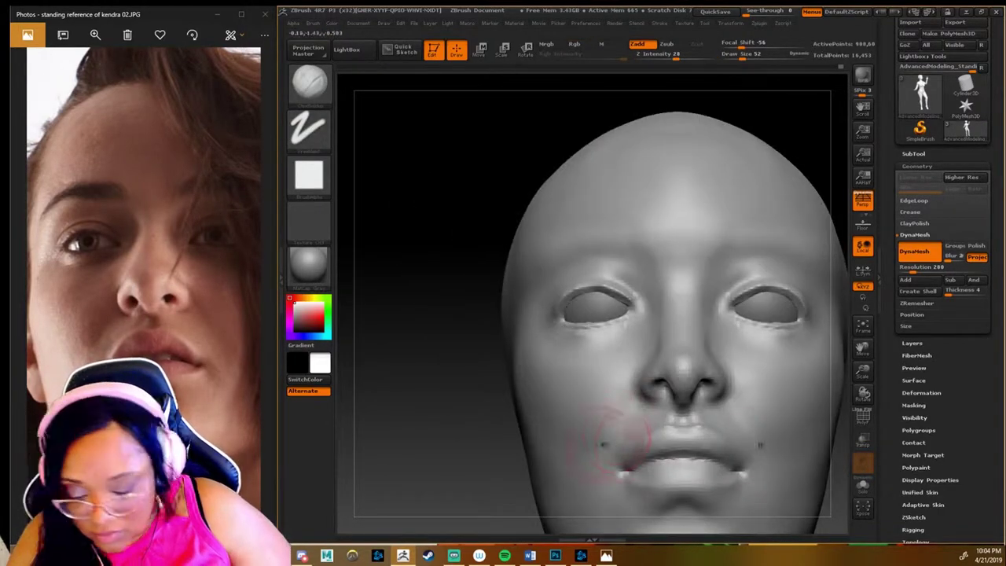
Step: Reshape the lower lip with Dam Standard and Standard brushes, then smooth away the teeth detail
{"action": "key", "text": "b"}
{"action": "left_click", "coordinate": [625, 458]}
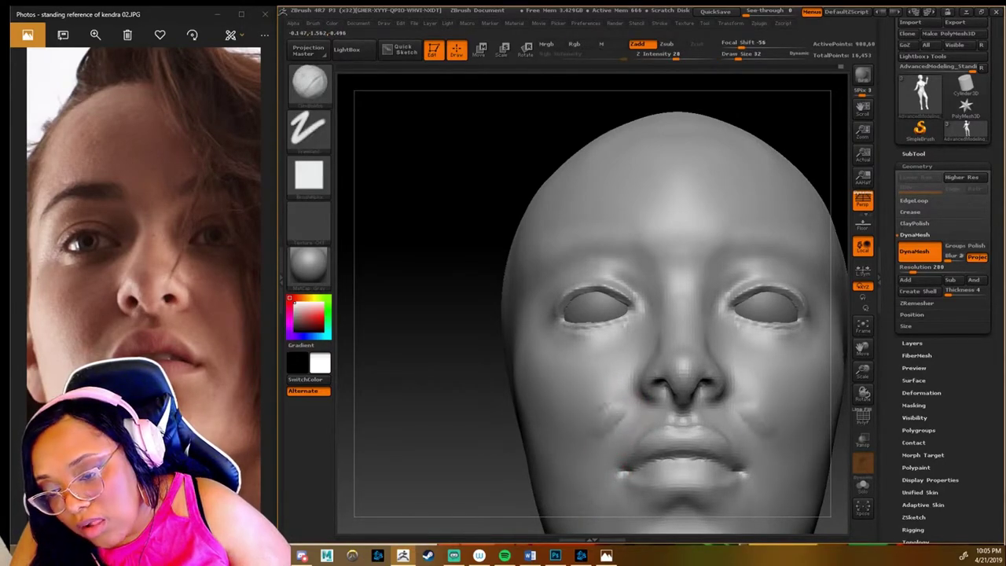
{"action": "right_click_drag", "start_coordinate": [625, 421], "coordinate": [629, 460]}
{"action": "key", "text": "b"}
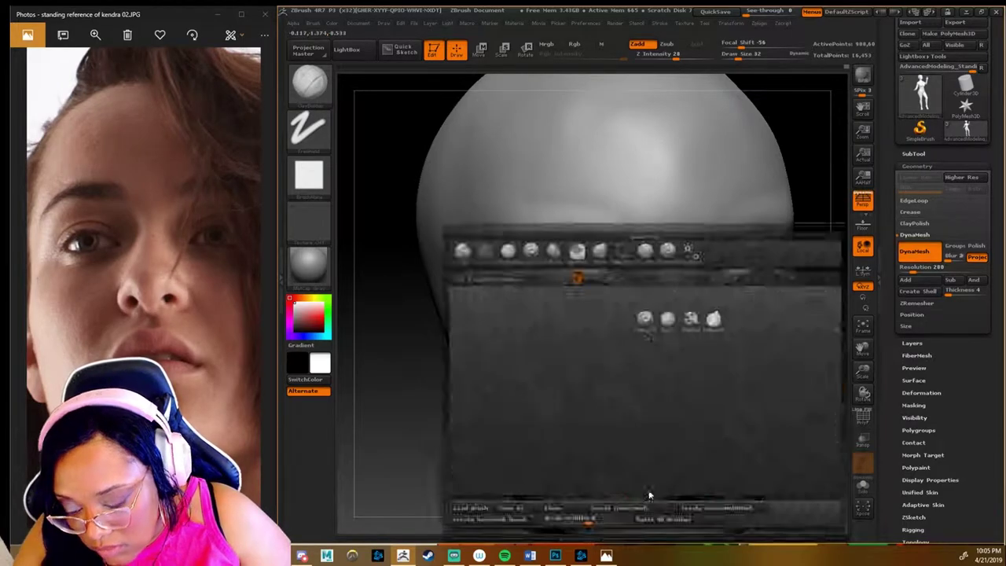
{"action": "key", "text": "d"}
{"action": "key", "text": "s"}
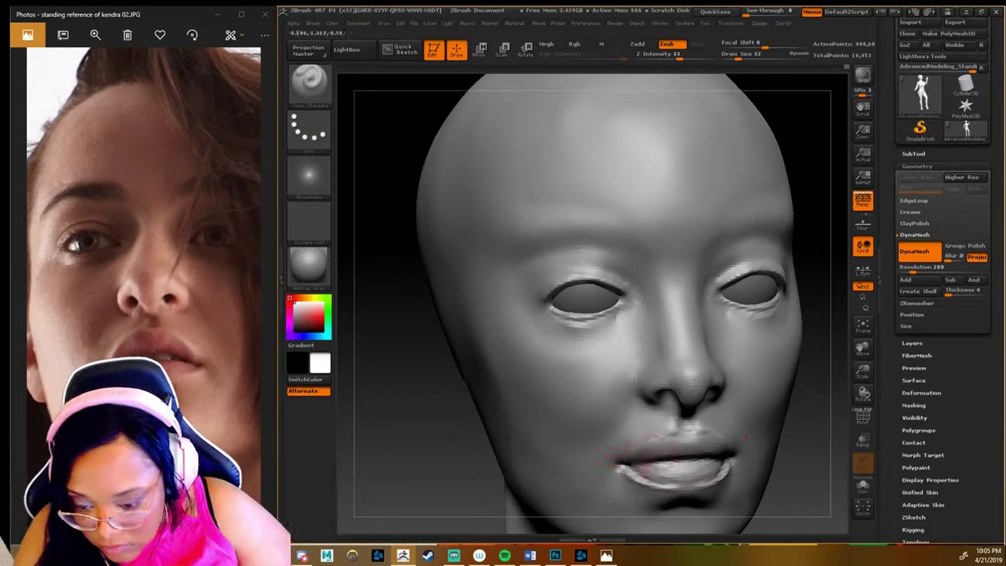
{"action": "right_click_drag", "start_coordinate": [648, 444], "coordinate": [623, 463]}
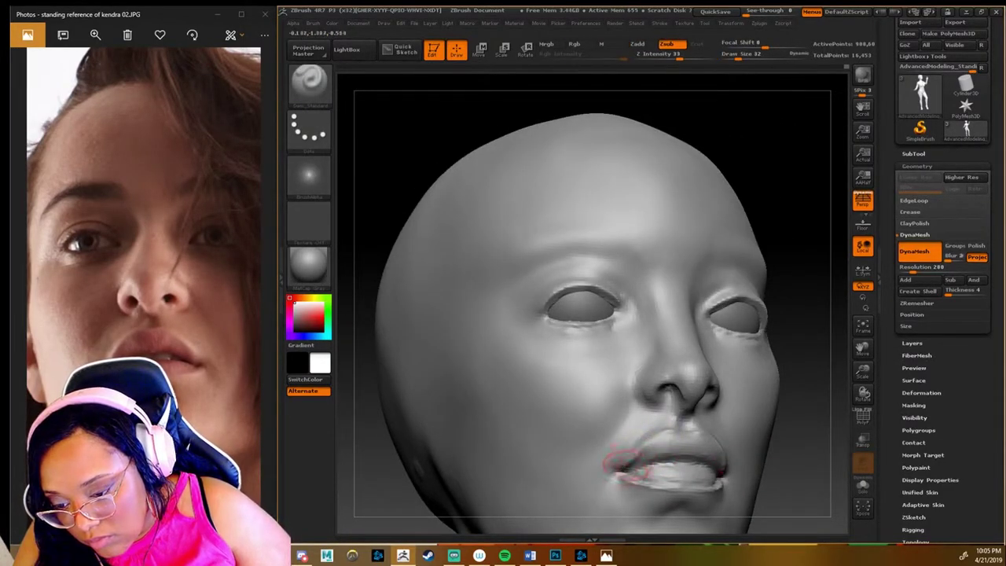
{"action": "key", "text": "b"}
{"action": "key", "text": "s"}
{"action": "key", "text": "t"}
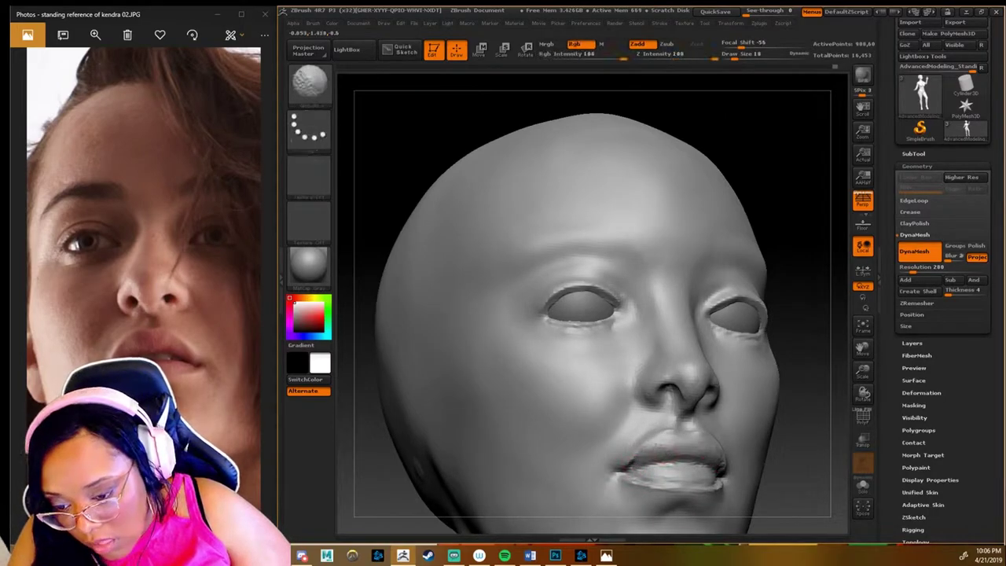
{"action": "mouse_move", "coordinate": [668, 456]}
{"action": "left_mouse_down"}
{"action": "mouse_move", "coordinate": [637, 472]}
{"action": "mouse_move", "coordinate": [637, 497]}
{"action": "left_mouse_up"}
{"action": "right_click_drag", "start_coordinate": [635, 500], "coordinate": [625, 470], "text": "shift"}
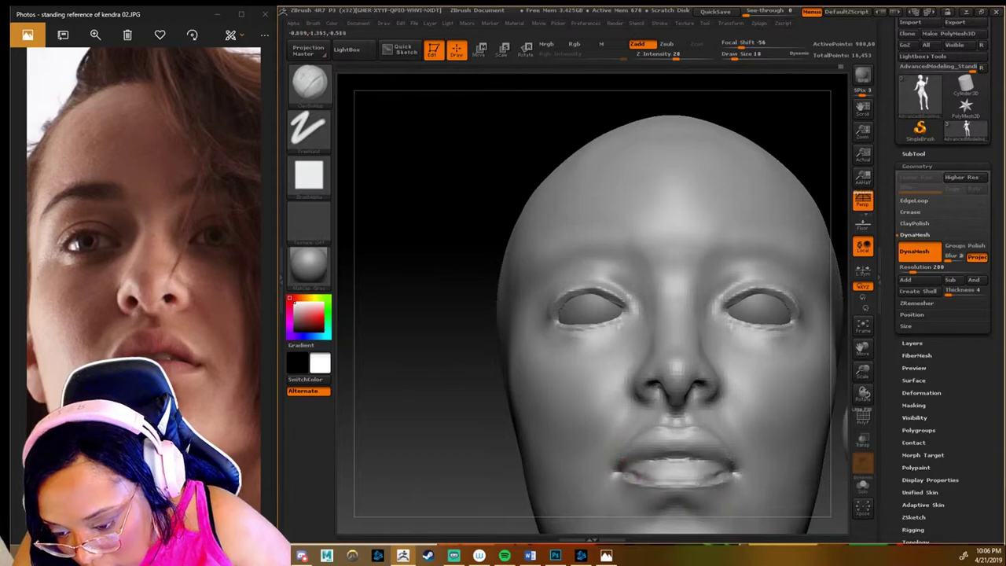
{"action": "left_click_drag", "start_coordinate": [637, 472], "coordinate": [707, 473]}
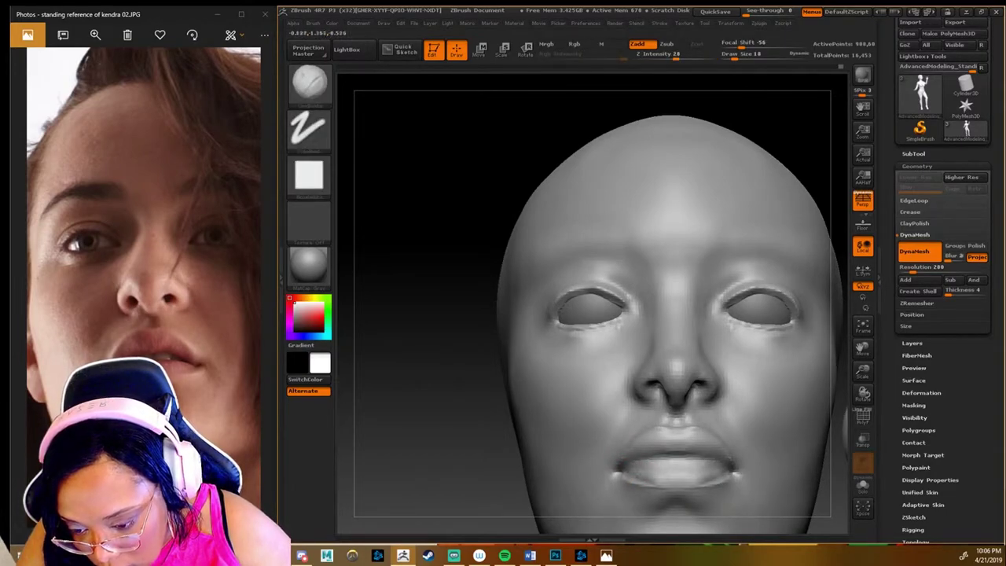
Step: Carve creases under both eyes and smooth them out
{"action": "right_click_drag", "start_coordinate": [668, 480], "coordinate": [736, 306], "text": "shift"}
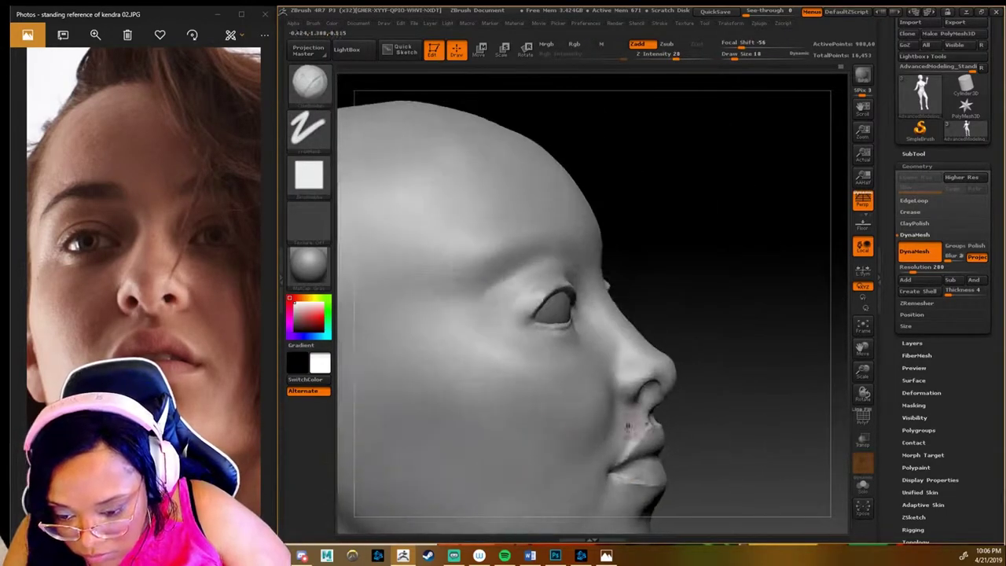
{"action": "left_click_drag", "start_coordinate": [753, 309], "coordinate": [739, 311]}
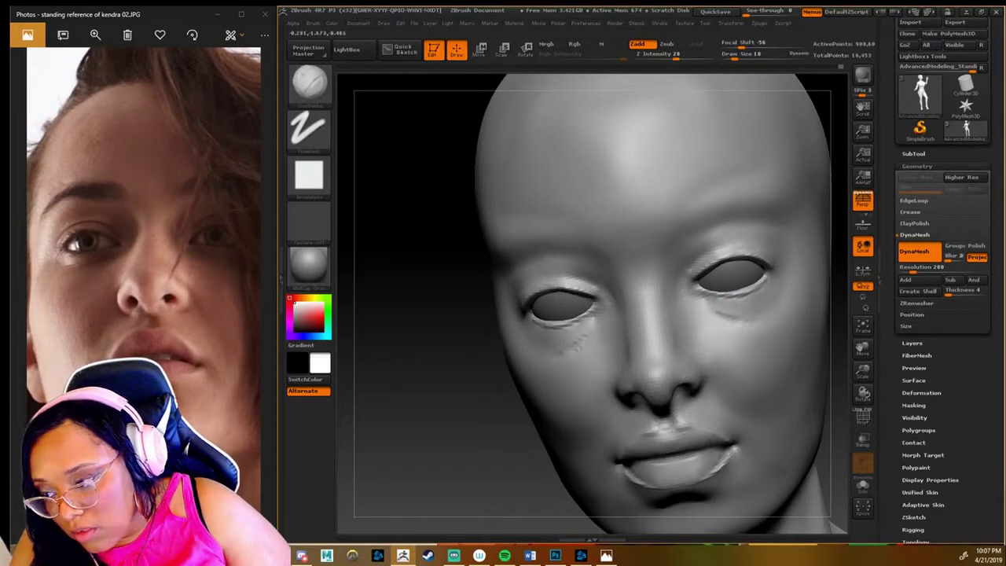
{"action": "mouse_move", "coordinate": [580, 326]}
{"action": "left_mouse_down"}
{"action": "mouse_move", "coordinate": [601, 334]}
{"action": "mouse_move", "coordinate": [599, 350]}
{"action": "left_mouse_up"}
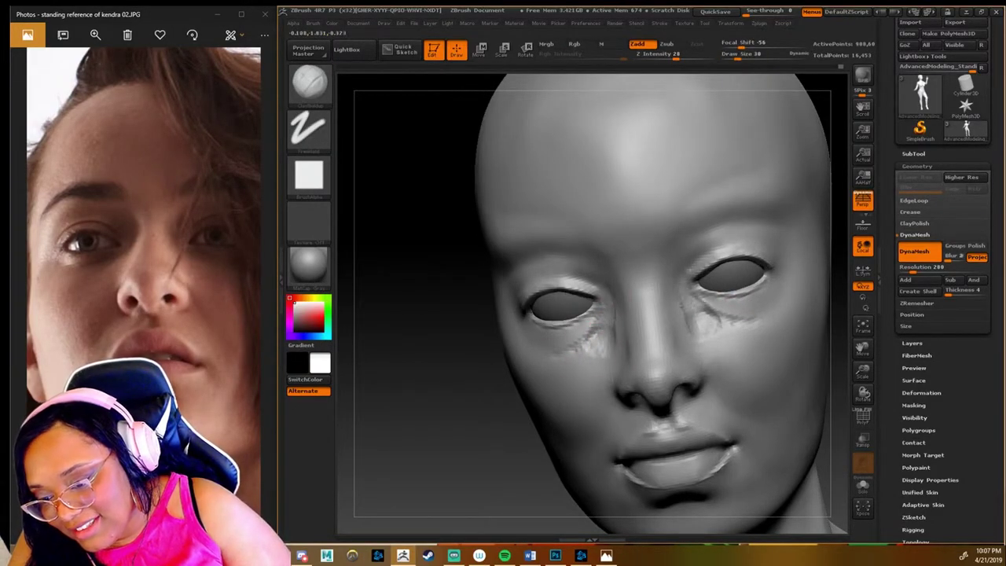
{"action": "mouse_move", "coordinate": [731, 330]}
{"action": "left_mouse_down", "text": "shift"}
{"action": "mouse_move", "coordinate": [708, 303]}
{"action": "mouse_move", "coordinate": [751, 314]}
{"action": "mouse_move", "coordinate": [563, 353]}
{"action": "mouse_move", "coordinate": [595, 349]}
{"action": "mouse_move", "coordinate": [645, 285]}
{"action": "left_mouse_up", "text": "shift"}
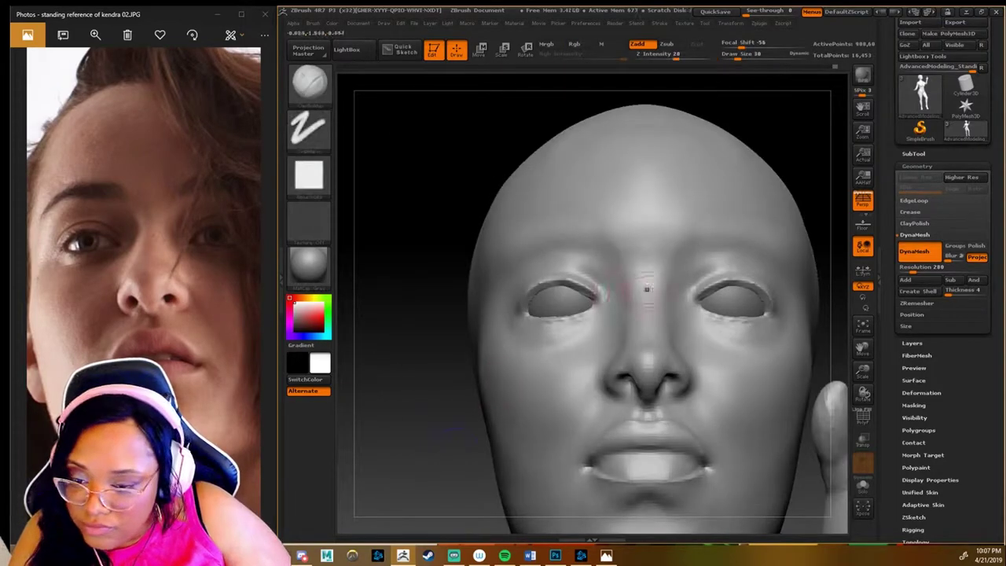
Step: With the Clay brush, add mirrored brow strokes and upper eyelid creases, smoothing beneath the eye
{"action": "left_click_drag", "start_coordinate": [437, 362], "coordinate": [511, 291], "text": "alt"}
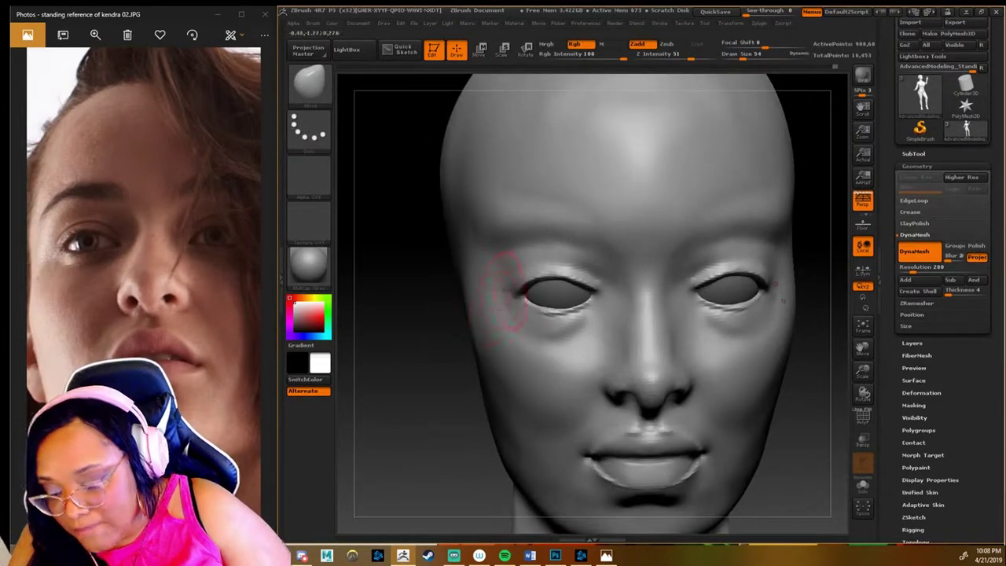
{"action": "key", "text": "b"}
{"action": "key", "text": "c"}
{"action": "key", "text": "b"}
{"action": "mouse_move", "coordinate": [522, 244]}
{"action": "left_mouse_down"}
{"action": "mouse_move", "coordinate": [483, 236]}
{"action": "mouse_move", "coordinate": [472, 252]}
{"action": "mouse_move", "coordinate": [500, 251]}
{"action": "left_mouse_up"}
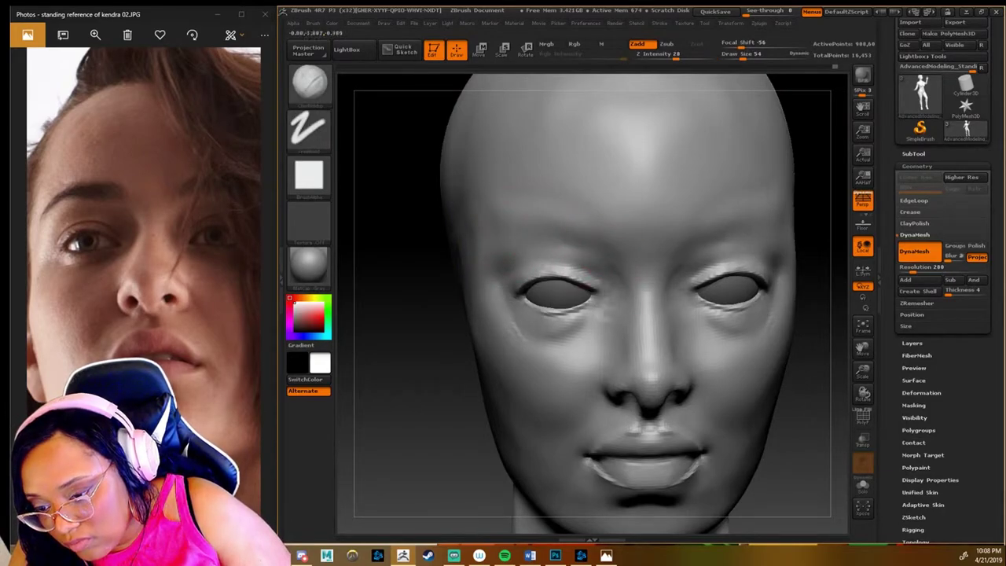
{"action": "left_click_drag", "start_coordinate": [585, 265], "coordinate": [544, 259]}
{"action": "mouse_move", "coordinate": [598, 330]}
{"action": "left_mouse_down", "text": "shift"}
{"action": "mouse_move", "coordinate": [525, 317]}
{"action": "mouse_move", "coordinate": [585, 331]}
{"action": "left_mouse_up", "text": "shift"}
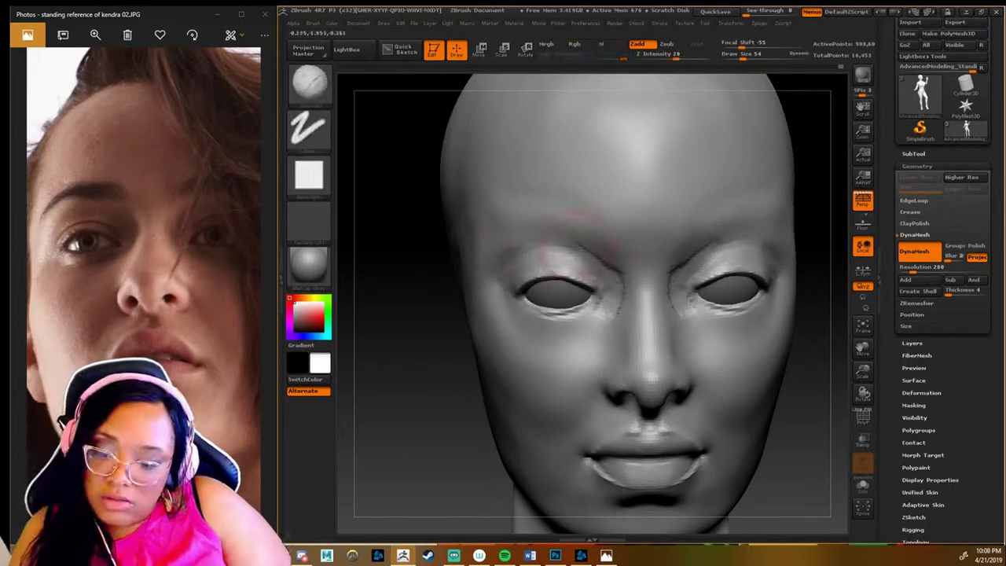
Step: Save the head sculpt to disk as a tool via Tool > Save As
{"action": "scroll", "coordinate": [943, 157], "scroll_direction": "up", "scroll_amount": 2}
{"action": "left_click", "coordinate": [957, 39]}
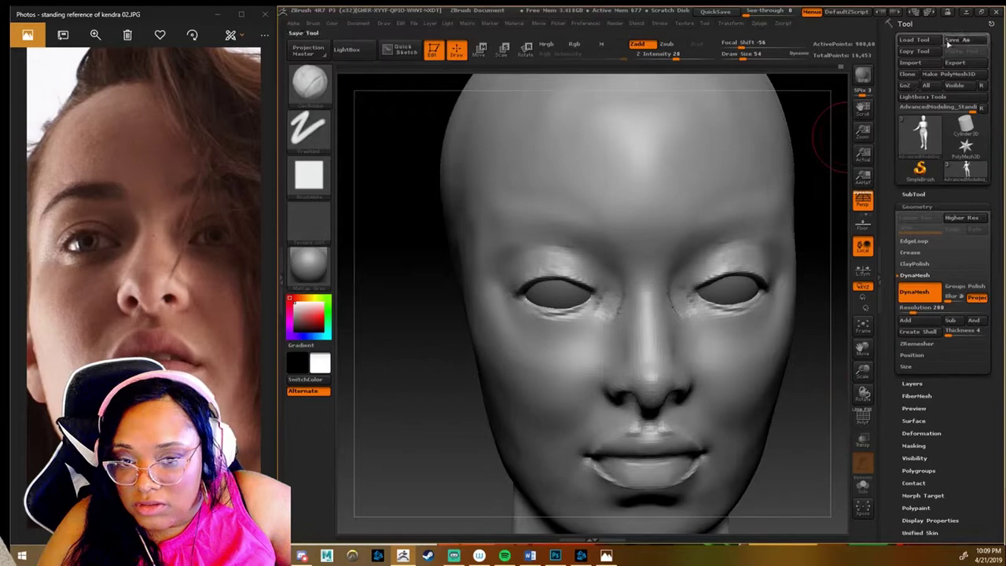
{"action": "scroll", "coordinate": [440, 133], "scroll_direction": "down", "scroll_amount": 2}
{"action": "left_click", "coordinate": [455, 184]}
{"action": "key", "text": "Return"}
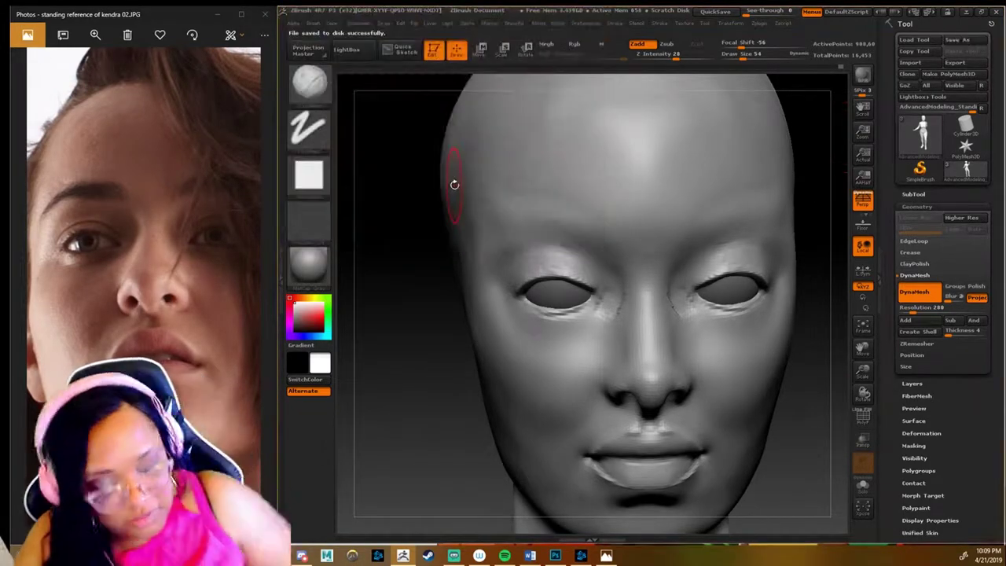
Step: Smooth the under-eye creases, upper eyelids and brows on both sides
{"action": "key", "text": "shift"}
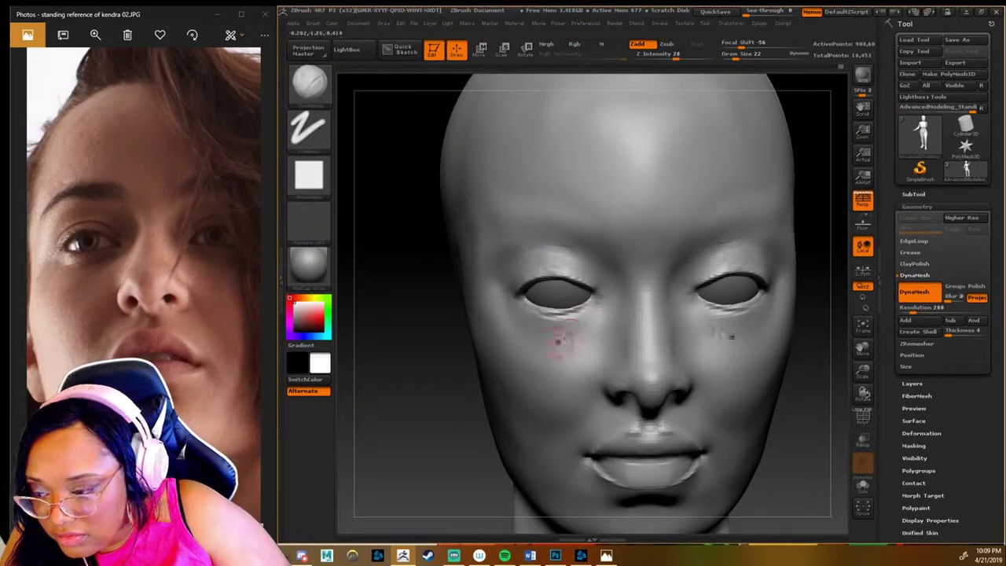
{"action": "left_click_drag", "start_coordinate": [589, 322], "coordinate": [545, 332], "text": "shift"}
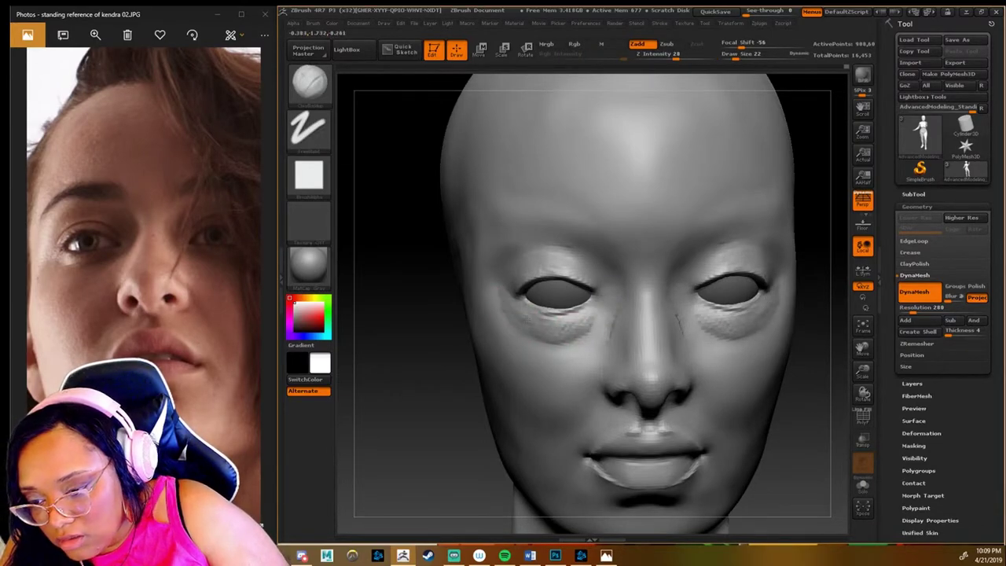
{"action": "left_click_drag", "start_coordinate": [555, 259], "coordinate": [586, 261], "text": "shift"}
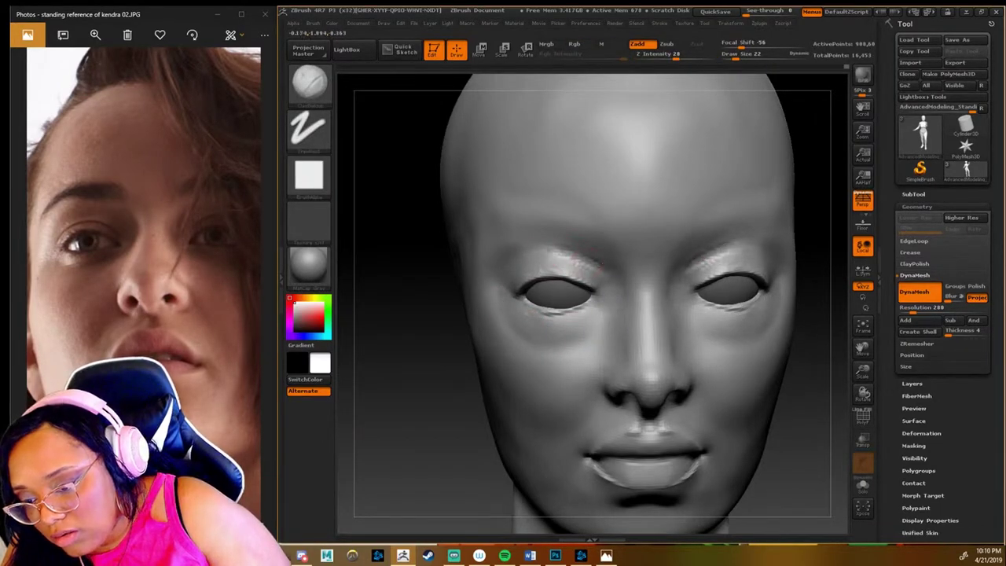
{"action": "left_click_drag", "start_coordinate": [604, 303], "coordinate": [610, 314], "text": "shift"}
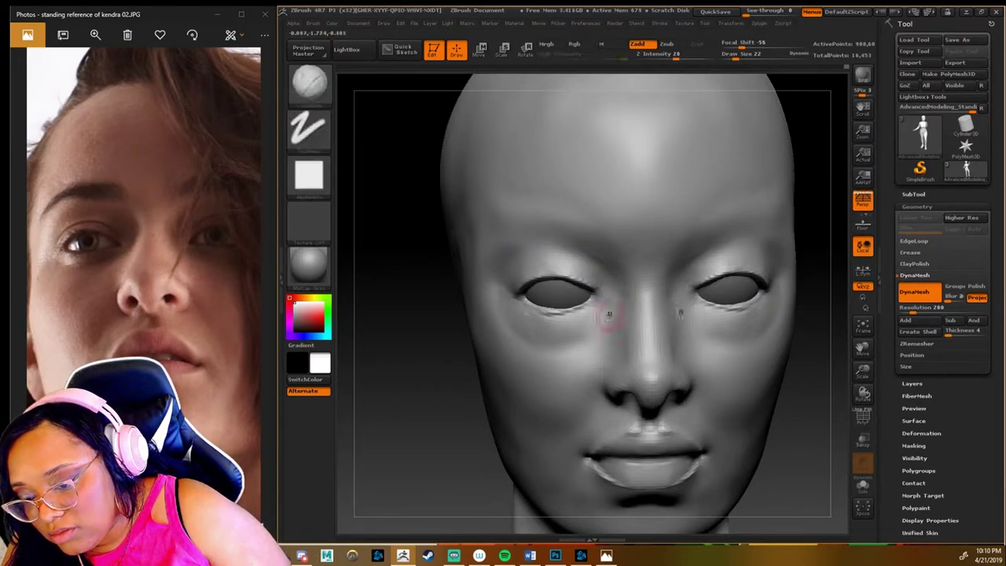
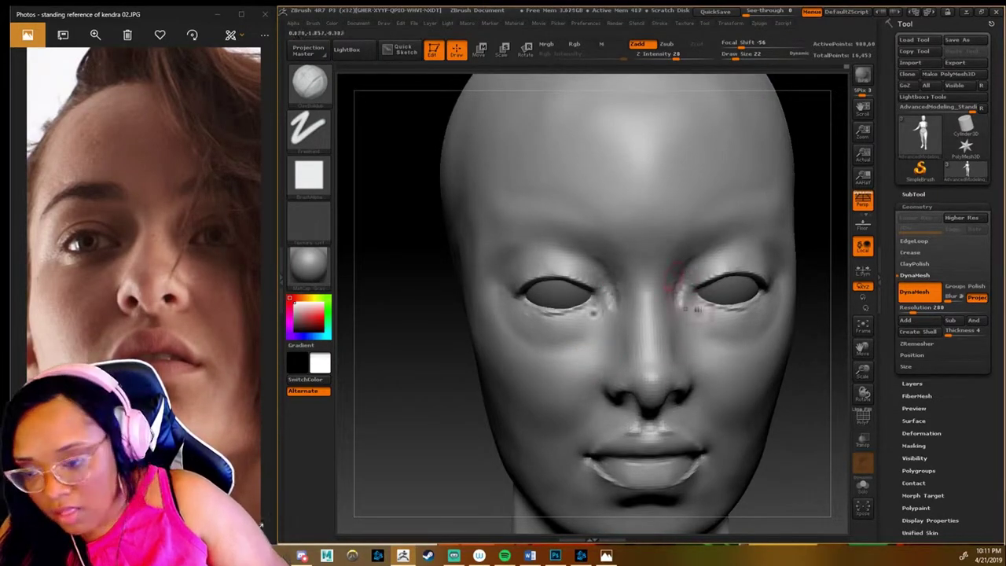
Step: Reshape the under-eye areas and the lower and upper eyelid rims on both eyes, including the inner corners
{"action": "key", "text": "shift"}
{"action": "left_click_drag", "start_coordinate": [697, 324], "coordinate": [676, 299], "text": "shift"}
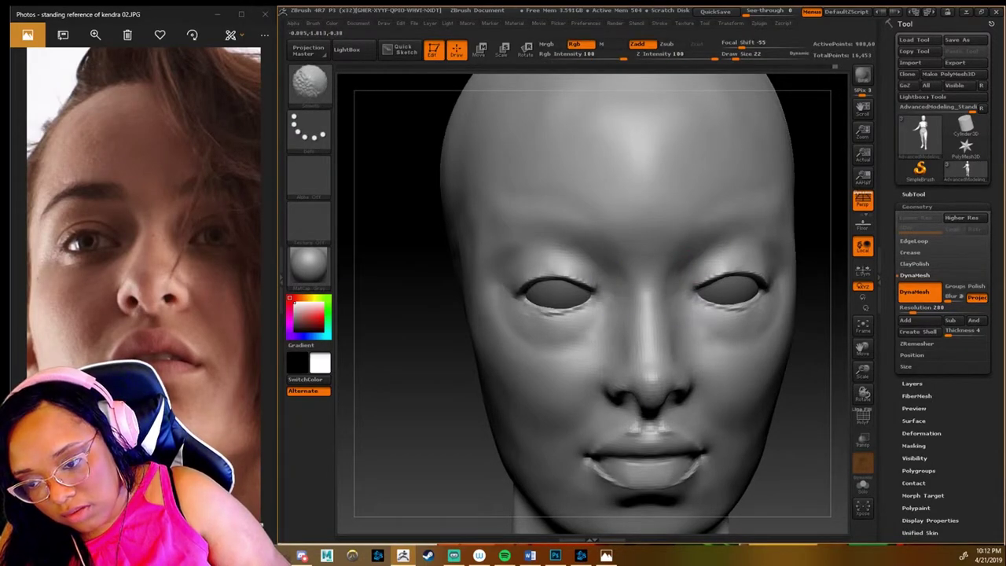
{"action": "mouse_move", "coordinate": [556, 315]}
{"action": "left_mouse_down"}
{"action": "mouse_move", "coordinate": [539, 306]}
{"action": "mouse_move", "coordinate": [586, 310]}
{"action": "mouse_move", "coordinate": [554, 300]}
{"action": "mouse_move", "coordinate": [547, 316]}
{"action": "mouse_move", "coordinate": [574, 315]}
{"action": "mouse_move", "coordinate": [523, 305]}
{"action": "mouse_move", "coordinate": [468, 316]}
{"action": "left_mouse_up"}
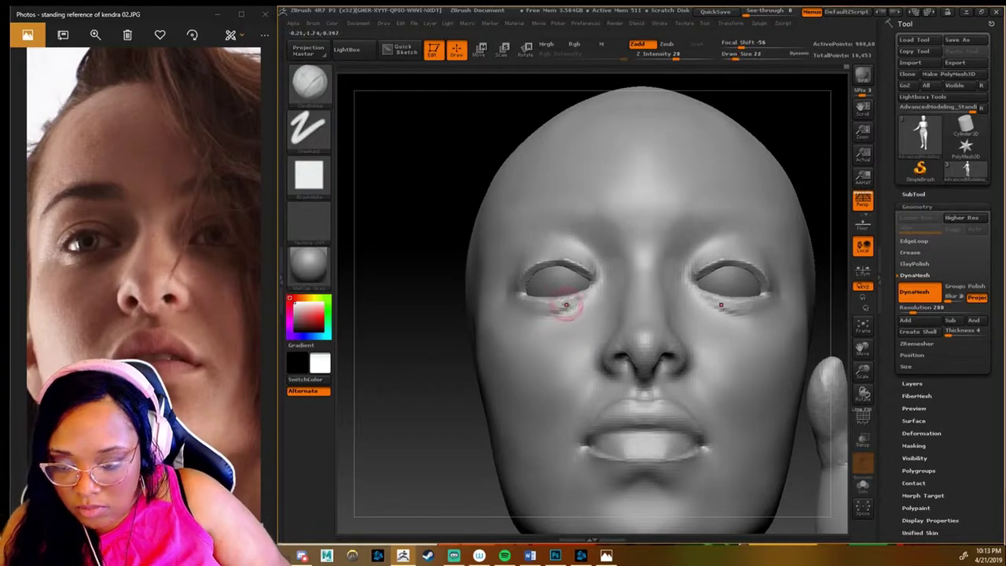
{"action": "mouse_move", "coordinate": [529, 308]}
{"action": "left_mouse_down", "text": "shift"}
{"action": "mouse_move", "coordinate": [582, 315]}
{"action": "mouse_move", "coordinate": [563, 206]}
{"action": "left_mouse_up", "text": "shift"}
{"action": "left_click_drag", "start_coordinate": [593, 297], "coordinate": [582, 305], "text": "shift"}
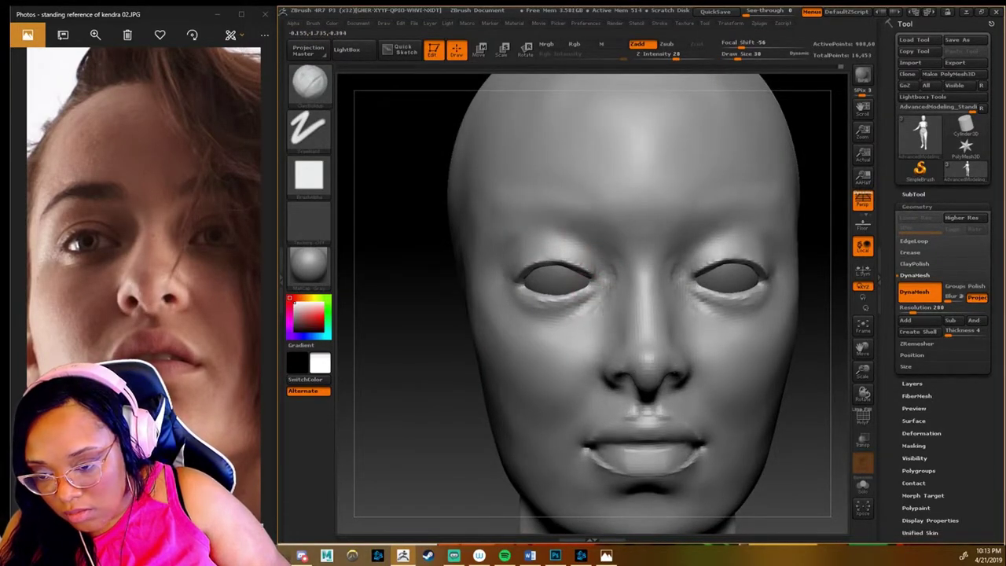
{"action": "mouse_move", "coordinate": [591, 271]}
{"action": "left_mouse_down"}
{"action": "mouse_move", "coordinate": [602, 292]}
{"action": "mouse_move", "coordinate": [602, 363]}
{"action": "left_mouse_up"}
Step: Smooth the eyelid area while checking it from three-quarter, top and near-profile views
{"action": "mouse_move", "coordinate": [444, 359]}
{"action": "left_mouse_down"}
{"action": "mouse_move", "coordinate": [503, 267]}
{"action": "mouse_move", "coordinate": [523, 266]}
{"action": "left_mouse_up"}
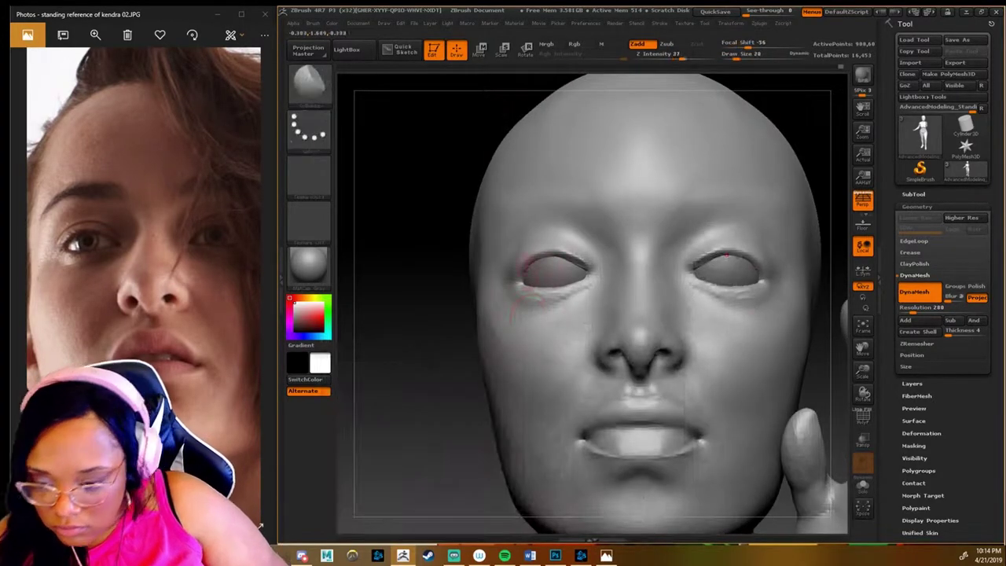
{"action": "left_click_drag", "start_coordinate": [456, 324], "coordinate": [551, 283]}
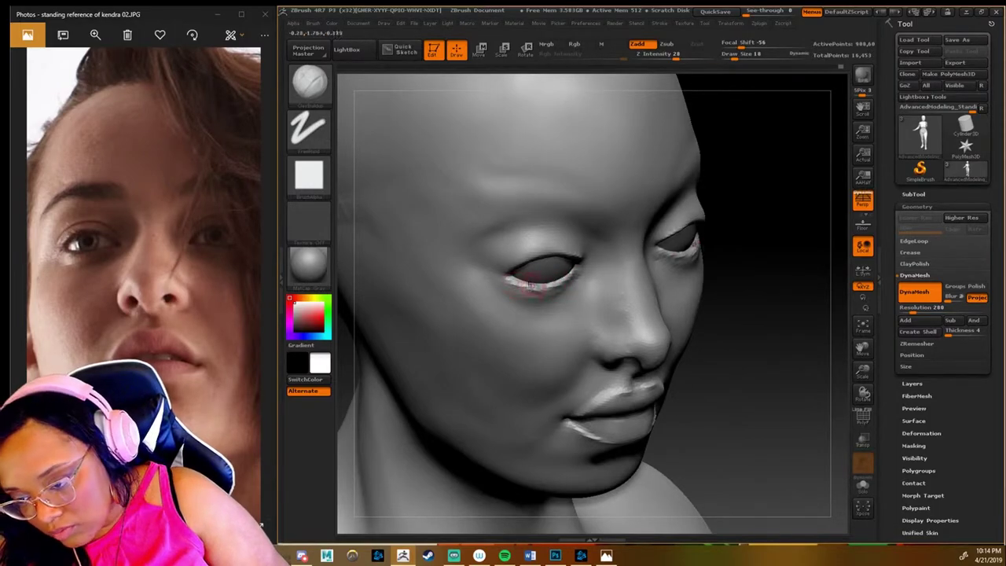
{"action": "key", "text": "shift"}
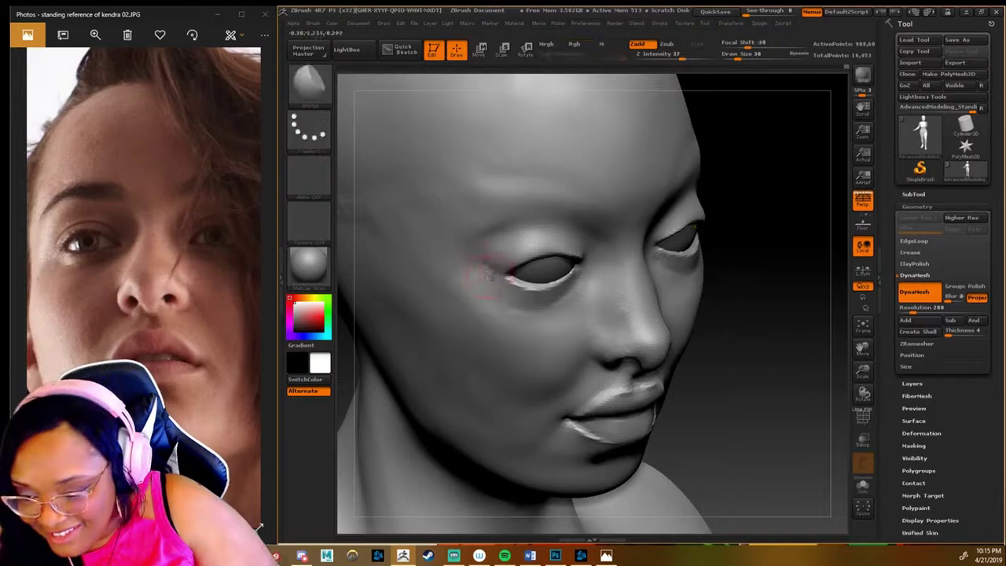
{"action": "left_click_drag", "start_coordinate": [692, 210], "coordinate": [696, 299]}
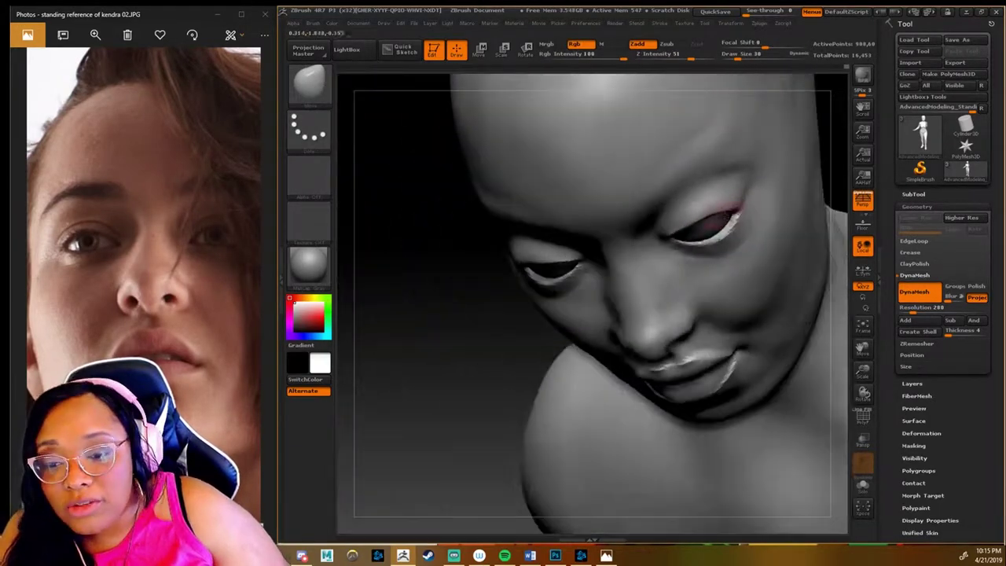
{"action": "mouse_move", "coordinate": [442, 375]}
{"action": "left_mouse_down", "text": "shift"}
{"action": "mouse_move", "coordinate": [616, 204]}
{"action": "mouse_move", "coordinate": [688, 203]}
{"action": "left_mouse_up", "text": "shift"}
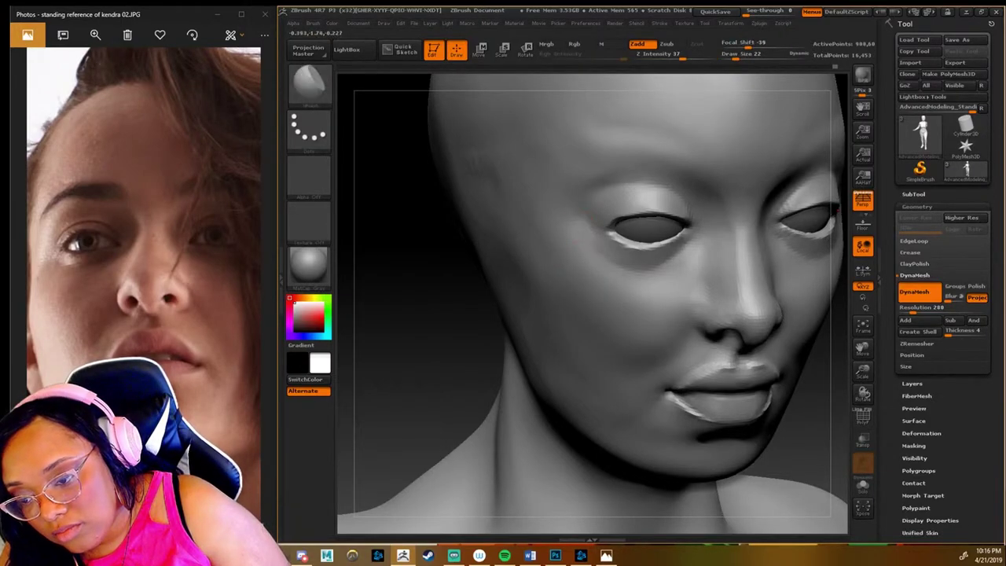
{"action": "mouse_move", "coordinate": [482, 281]}
{"action": "left_mouse_down"}
{"action": "mouse_move", "coordinate": [602, 231]}
{"action": "mouse_move", "coordinate": [652, 314]}
{"action": "mouse_move", "coordinate": [764, 321]}
{"action": "mouse_move", "coordinate": [629, 314]}
{"action": "mouse_move", "coordinate": [550, 260]}
{"action": "mouse_move", "coordinate": [519, 263]}
{"action": "left_mouse_up"}
Step: Sculpt creases under both lower eyelids with the Standard brush and smooth them
{"action": "key", "text": "b"}
{"action": "key", "text": "s"}
{"action": "key", "text": "t"}
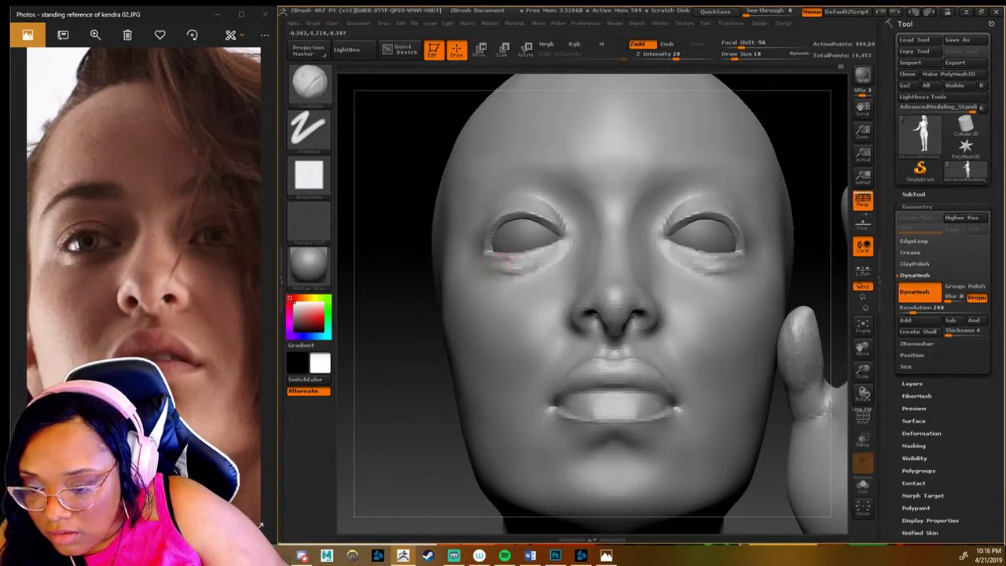
{"action": "left_click_drag", "start_coordinate": [496, 315], "coordinate": [506, 291], "text": "shift"}
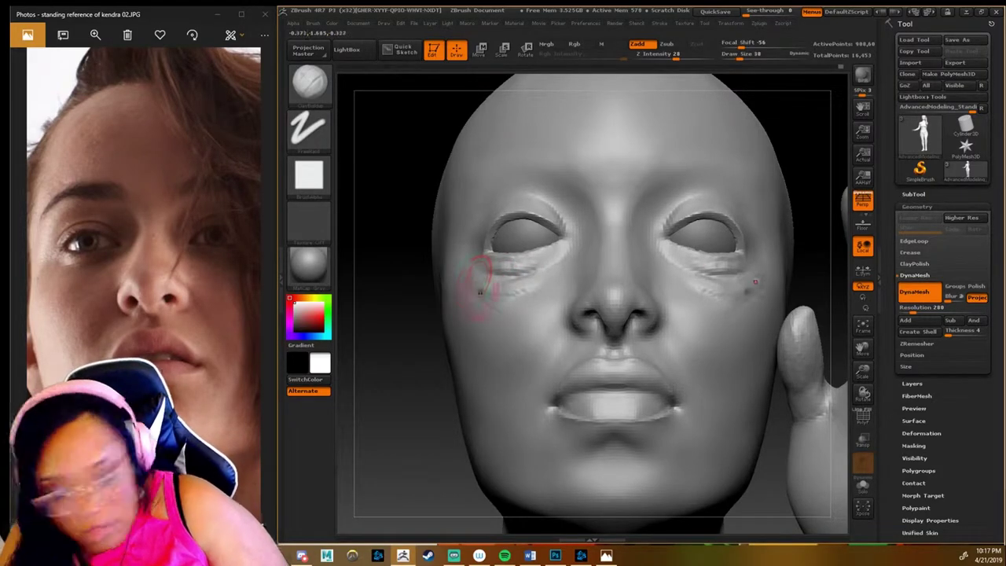
{"action": "key", "text": "bracketleft"}
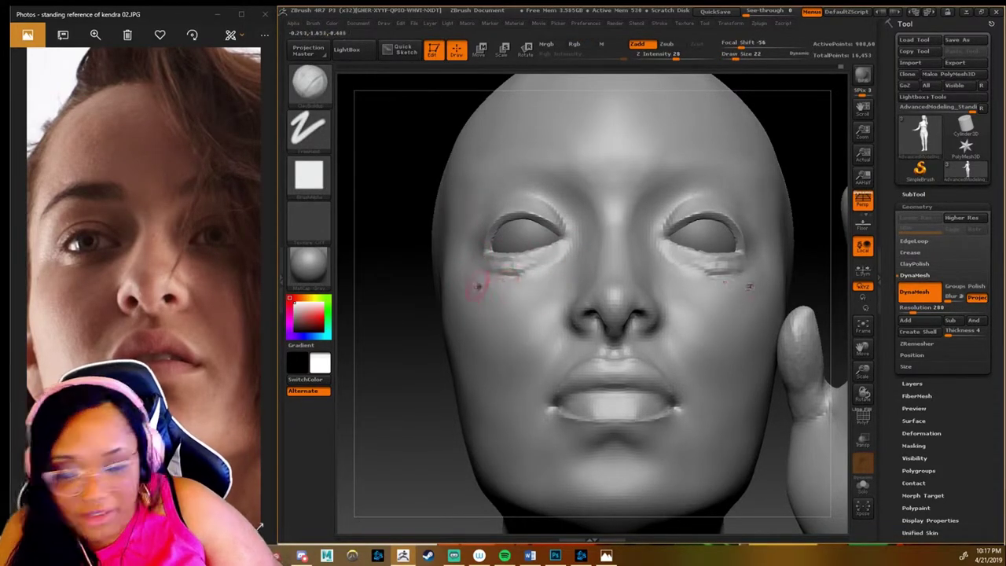
{"action": "left_click_drag", "start_coordinate": [477, 287], "coordinate": [503, 263], "text": "shift"}
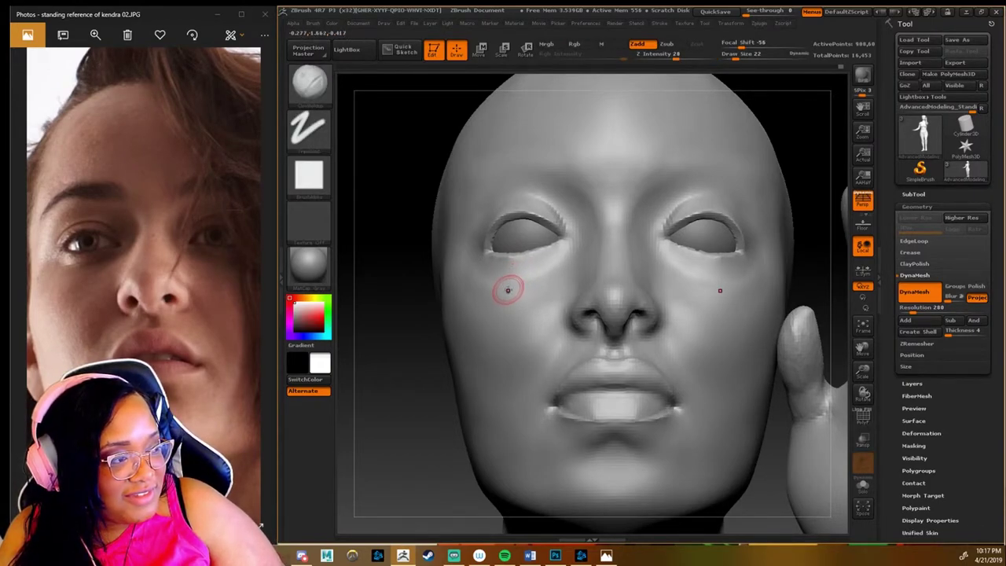
{"action": "key", "text": "bracketright"}
{"action": "left_click_drag", "start_coordinate": [530, 299], "coordinate": [551, 268]}
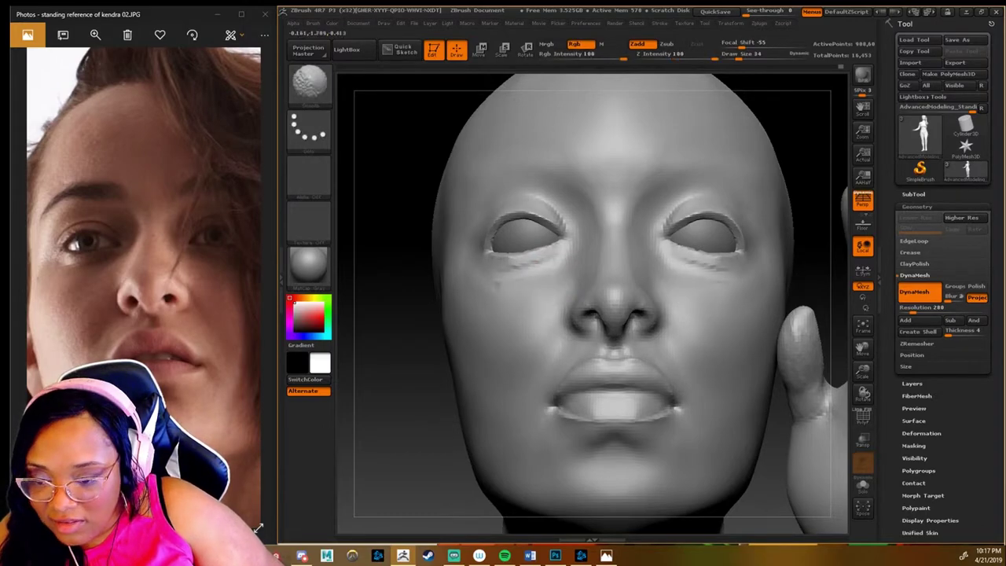
{"action": "left_click_drag", "start_coordinate": [471, 271], "coordinate": [519, 268]}
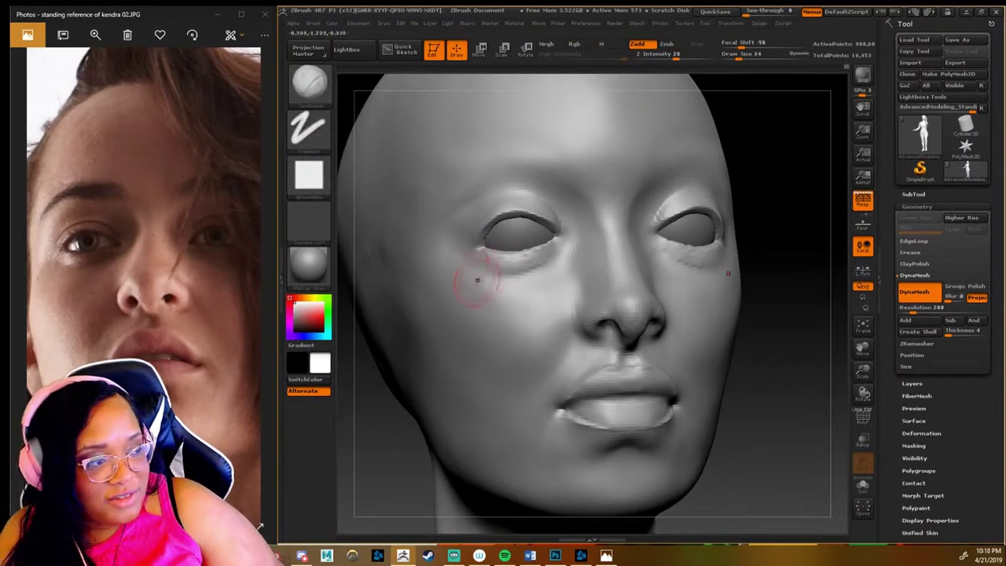
Step: Orbit and zoom around the head, ending on a close front view of the face
{"action": "left_click_drag", "start_coordinate": [405, 456], "coordinate": [435, 450]}
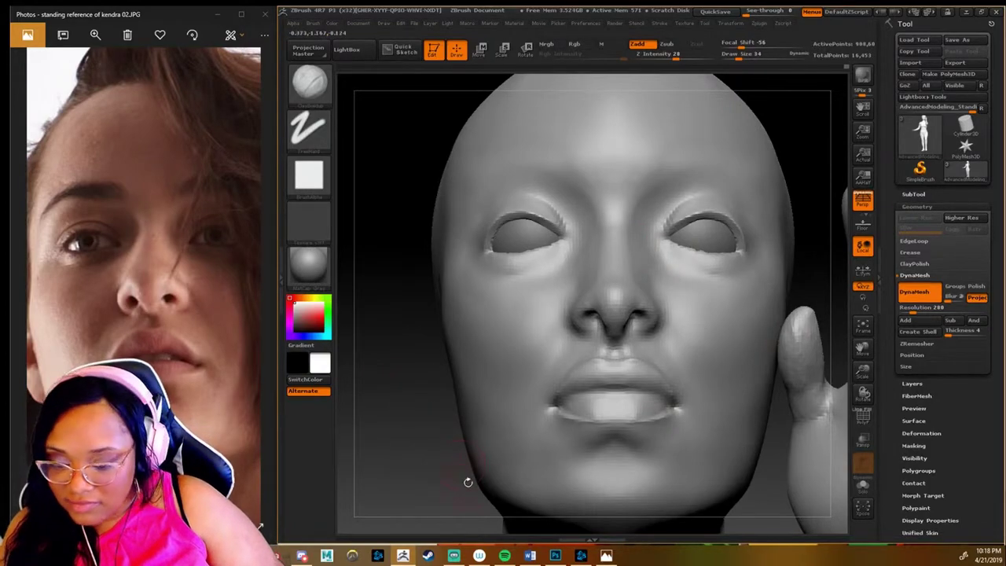
{"action": "key", "text": "b"}
{"action": "key", "text": "s"}
{"action": "key", "text": "t"}
{"action": "left_click_drag", "start_coordinate": [464, 483], "coordinate": [574, 362]}
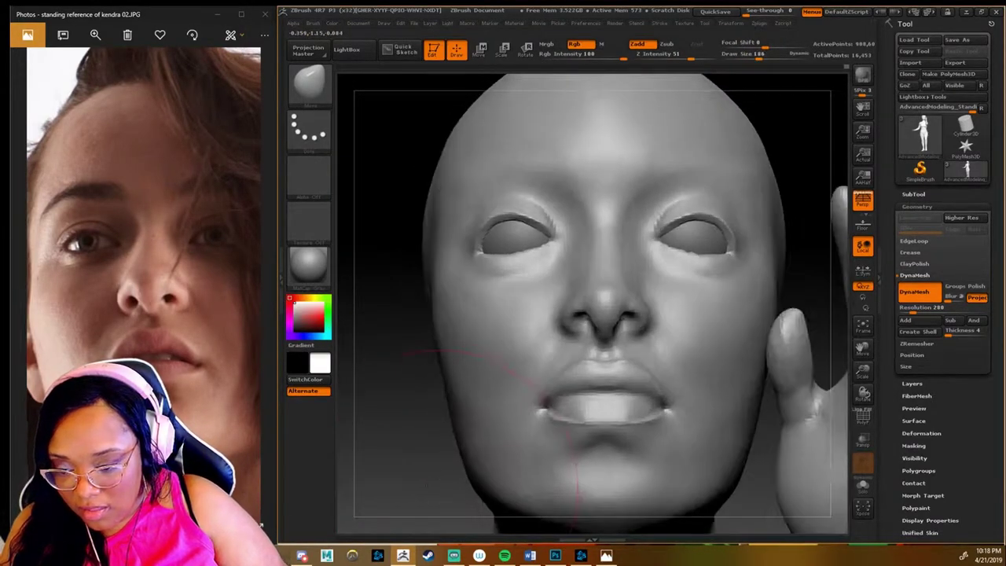
{"action": "left_click_drag", "start_coordinate": [447, 238], "coordinate": [417, 203]}
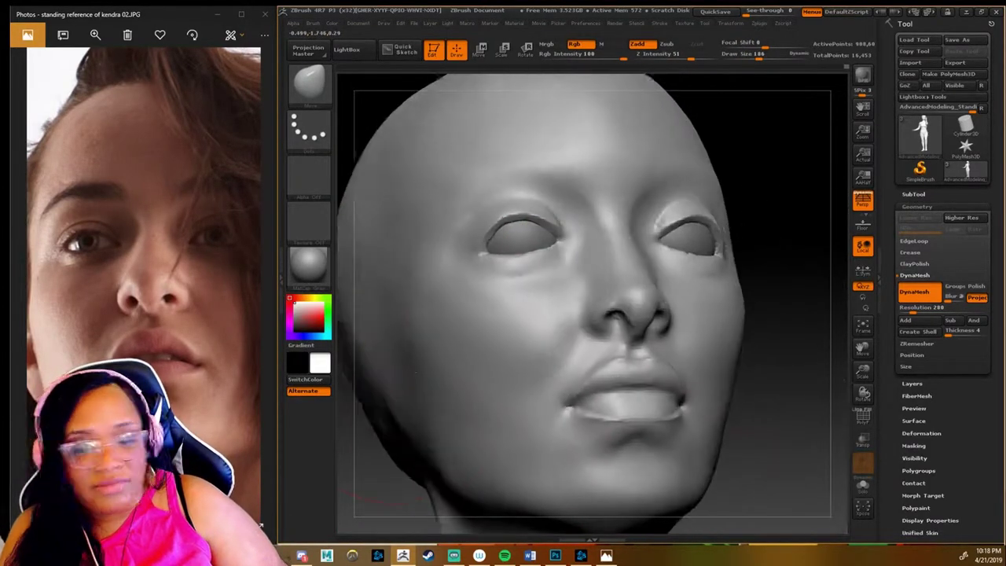
{"action": "left_click_drag", "start_coordinate": [786, 388], "coordinate": [597, 315]}
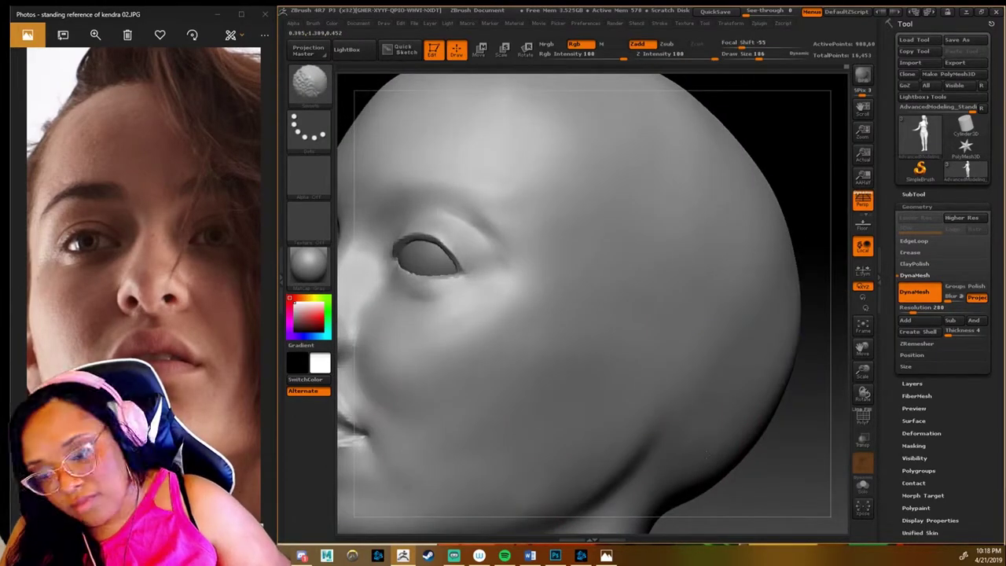
{"action": "mouse_move", "coordinate": [863, 370]}
{"action": "left_mouse_down"}
{"action": "mouse_move", "coordinate": [862, 393]}
{"action": "mouse_move", "coordinate": [463, 259]}
{"action": "left_mouse_up"}
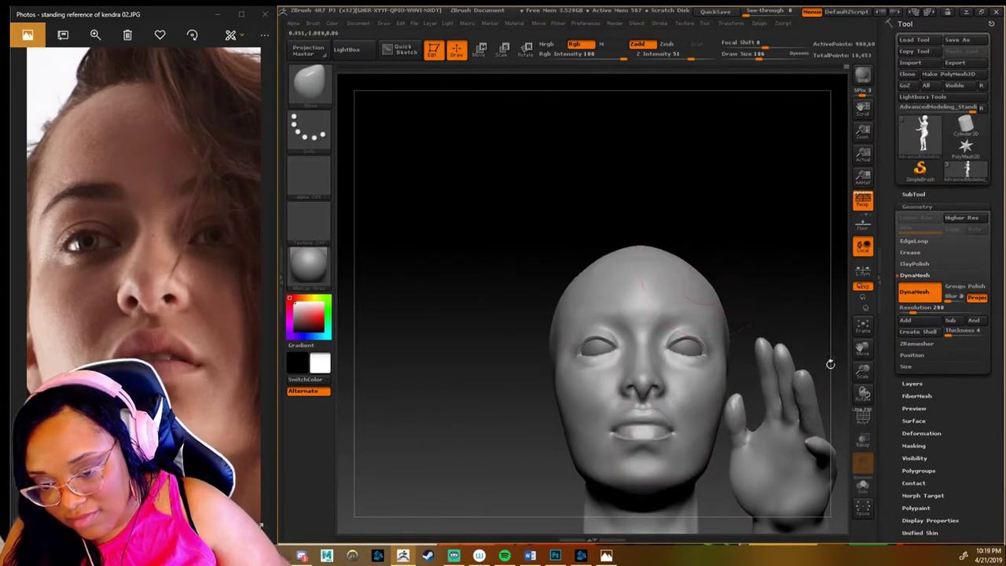
{"action": "left_click_drag", "start_coordinate": [863, 369], "coordinate": [862, 346]}
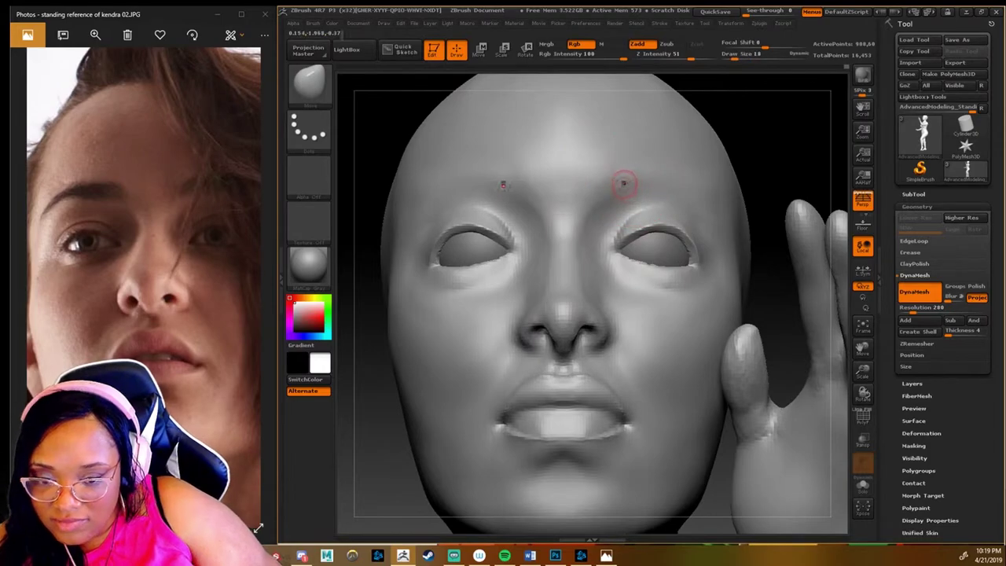
Step: Expand the ZRemesher settings and carve the brow ridges with the Dam_Standard brush
{"action": "left_click", "coordinate": [916, 343]}
{"action": "key", "text": "b"}
{"action": "key", "text": "d"}
{"action": "key", "text": "s"}
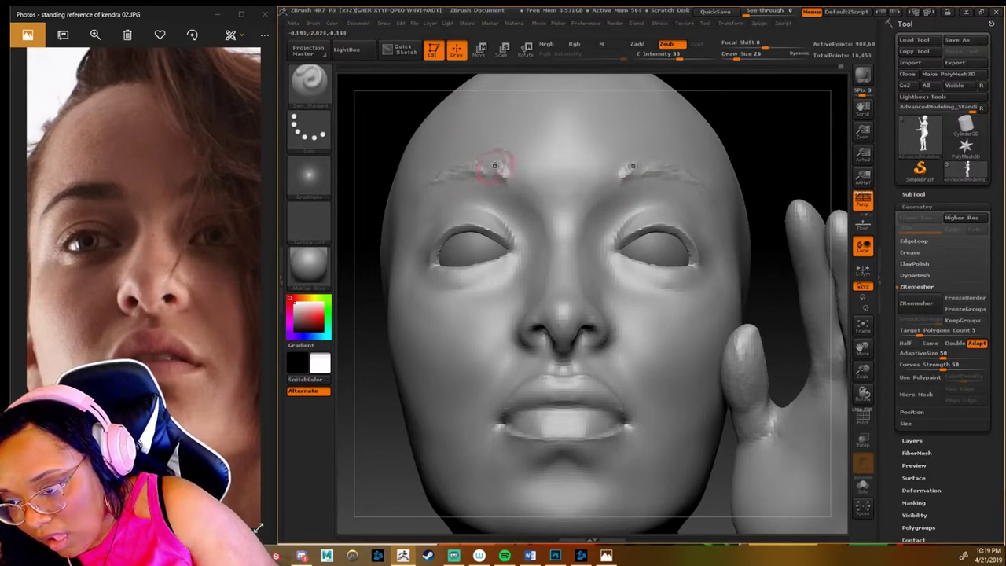
{"action": "left_click_drag", "start_coordinate": [494, 166], "coordinate": [464, 169]}
{"action": "left_click_drag", "start_coordinate": [758, 283], "coordinate": [628, 183]}
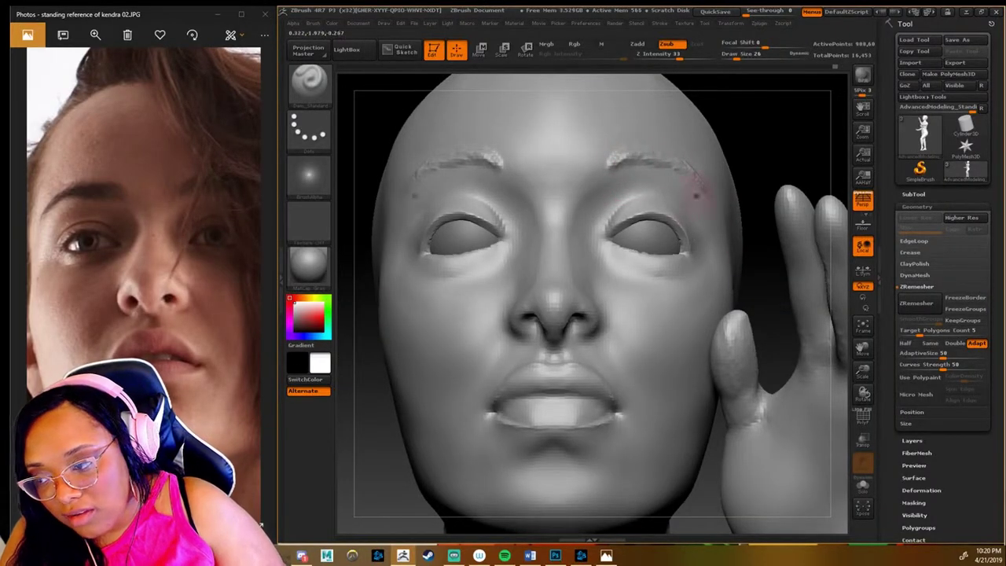
Step: Return to the additive brush and zoom out to the figure's upper body
{"action": "key", "text": "b"}
{"action": "key", "text": "c"}
{"action": "key", "text": "b"}
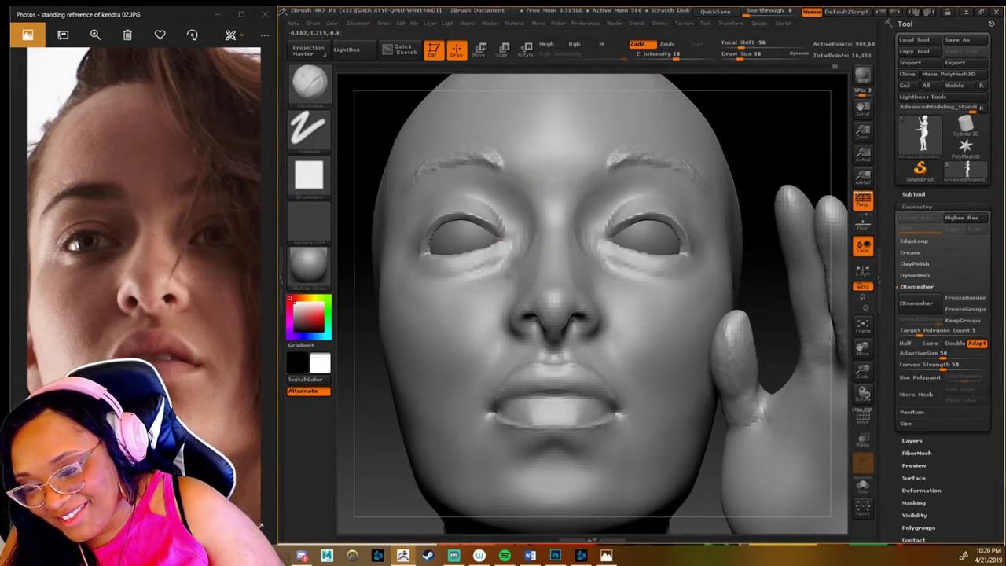
{"action": "mouse_move", "coordinate": [782, 279]}
{"action": "left_mouse_down", "text": "alt"}
{"action": "mouse_move", "coordinate": [714, 323]}
{"action": "mouse_move", "coordinate": [734, 418]}
{"action": "left_mouse_up", "text": "alt"}
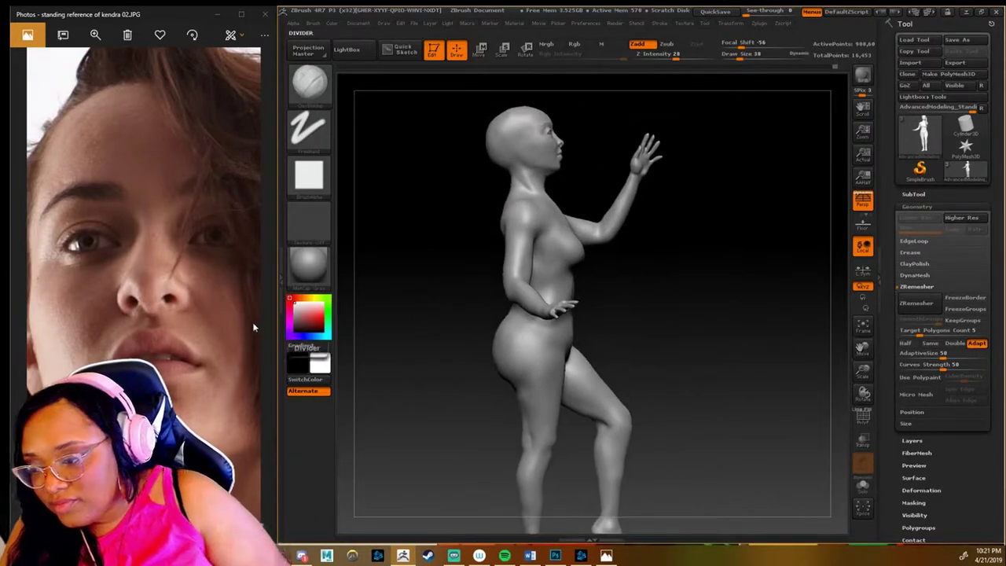
Step: Bring up a full-body reference photo and enlarge it
{"action": "key", "text": "Left"}
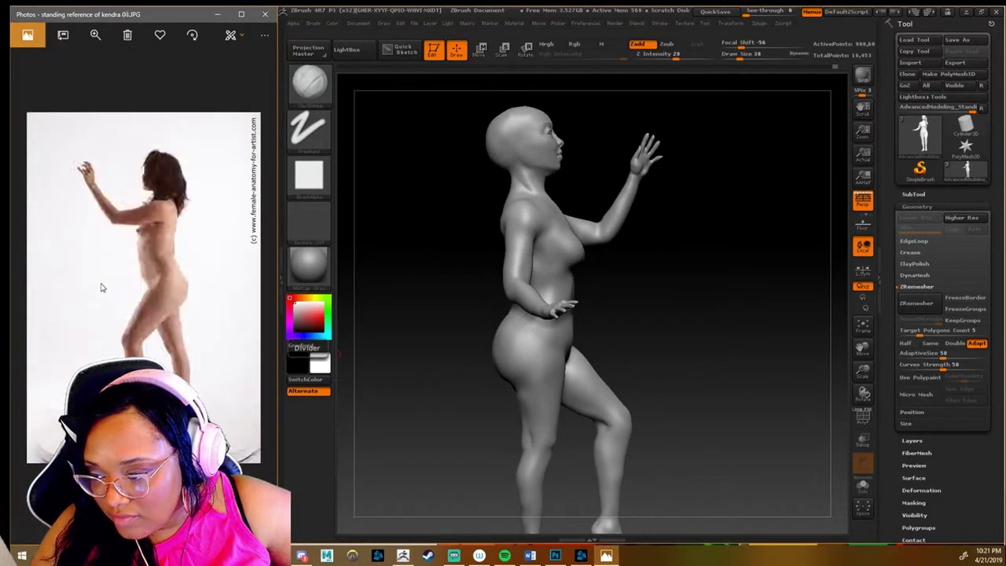
{"action": "key", "text": "Left"}
{"action": "left_click", "coordinate": [607, 310]}
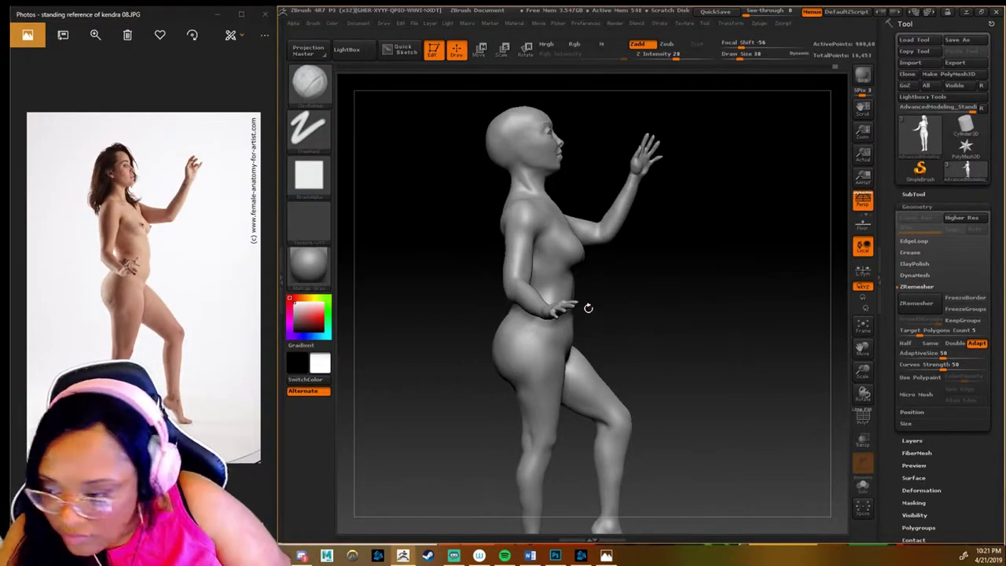
{"action": "left_click", "coordinate": [95, 35]}
{"action": "left_click_drag", "start_coordinate": [49, 63], "coordinate": [71, 63]}
{"action": "left_click", "coordinate": [636, 373]}
Step: Choose the Standard brush and orbit the figure from front round to its back
{"action": "key", "text": "b"}
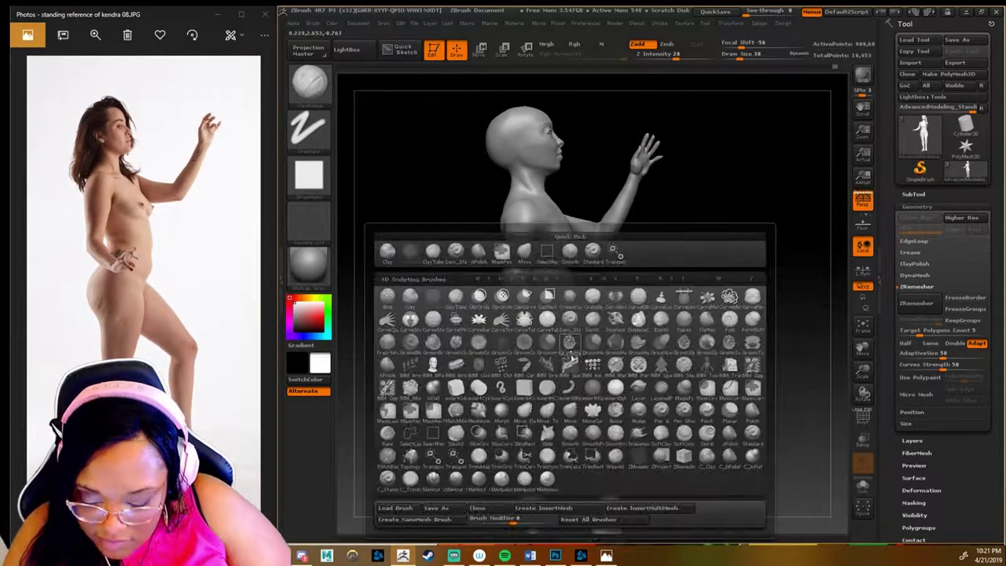
{"action": "left_click", "coordinate": [570, 344]}
{"action": "left_click_drag", "start_coordinate": [574, 330], "coordinate": [609, 319]}
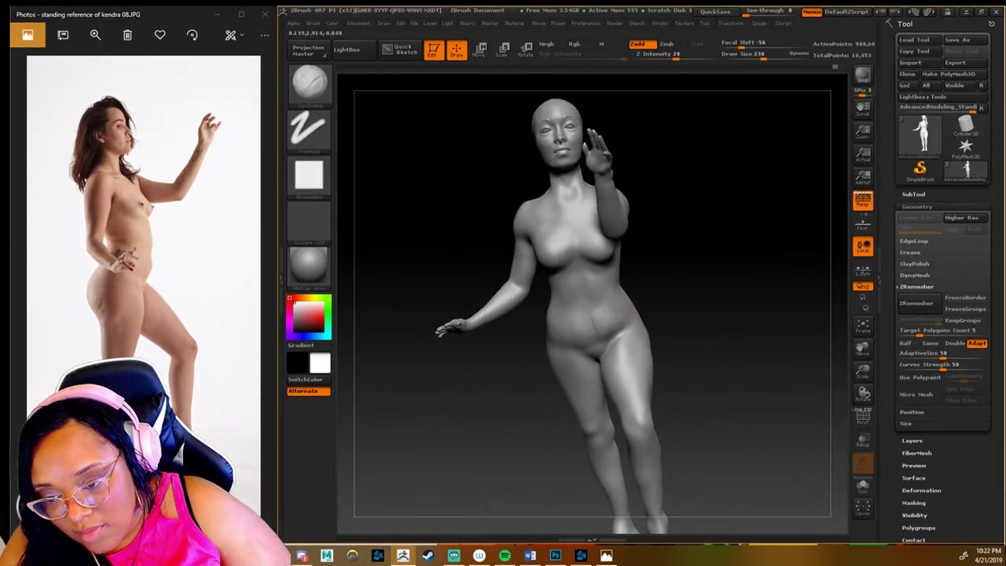
{"action": "mouse_move", "coordinate": [605, 315]}
{"action": "left_mouse_down"}
{"action": "mouse_move", "coordinate": [580, 326]}
{"action": "mouse_move", "coordinate": [549, 311]}
{"action": "mouse_move", "coordinate": [562, 311]}
{"action": "left_mouse_up"}
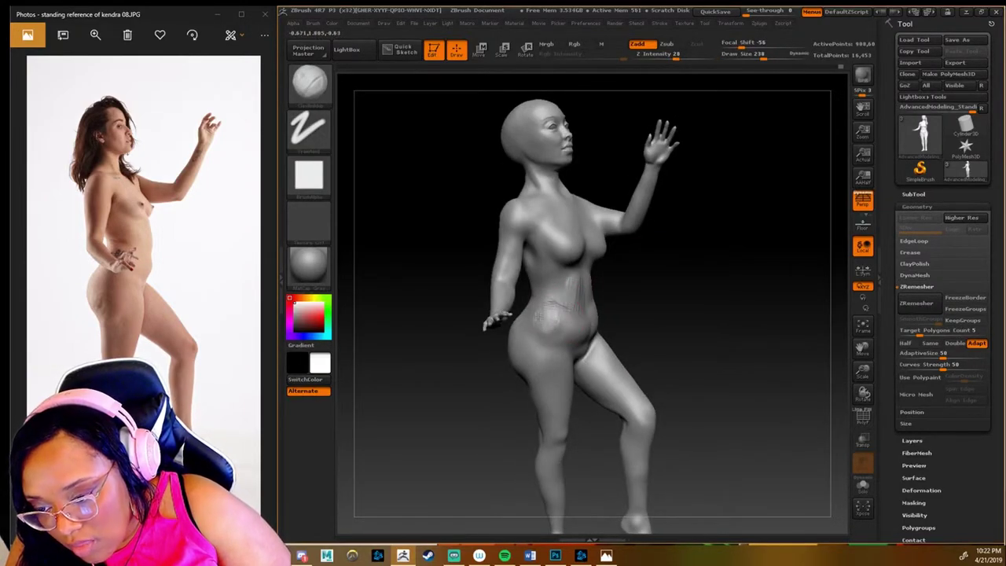
{"action": "key", "text": "b"}
{"action": "key", "text": "s"}
{"action": "key", "text": "t"}
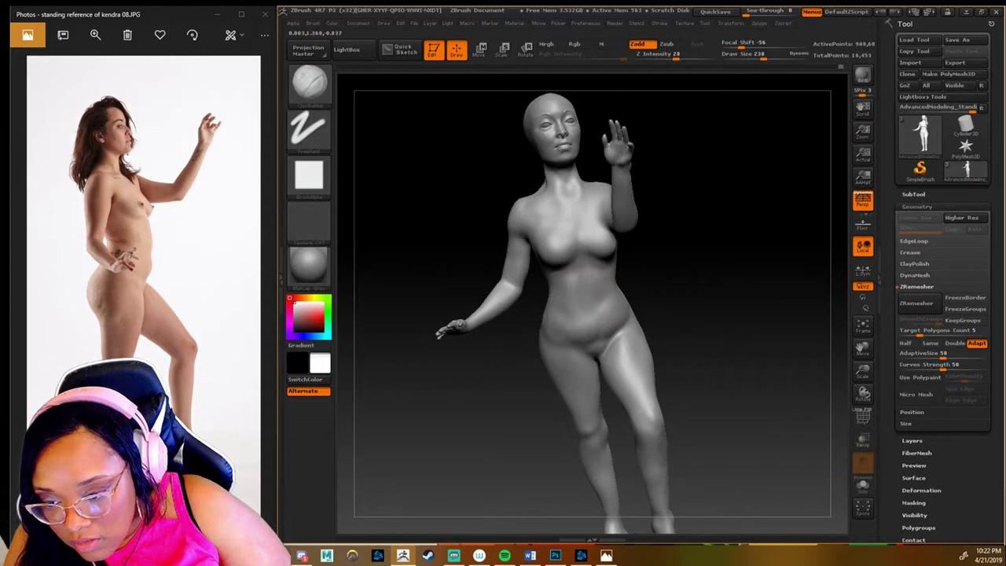
{"action": "left_click_drag", "start_coordinate": [581, 302], "coordinate": [563, 318]}
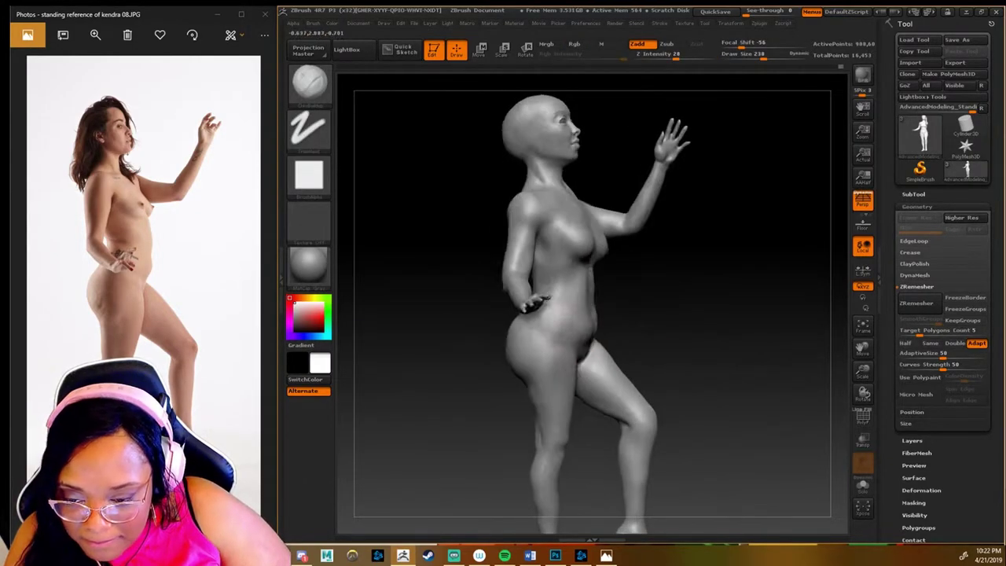
{"action": "key", "text": "b"}
{"action": "key", "text": "s"}
{"action": "key", "text": "t"}
{"action": "left_click_drag", "start_coordinate": [674, 301], "coordinate": [547, 268]}
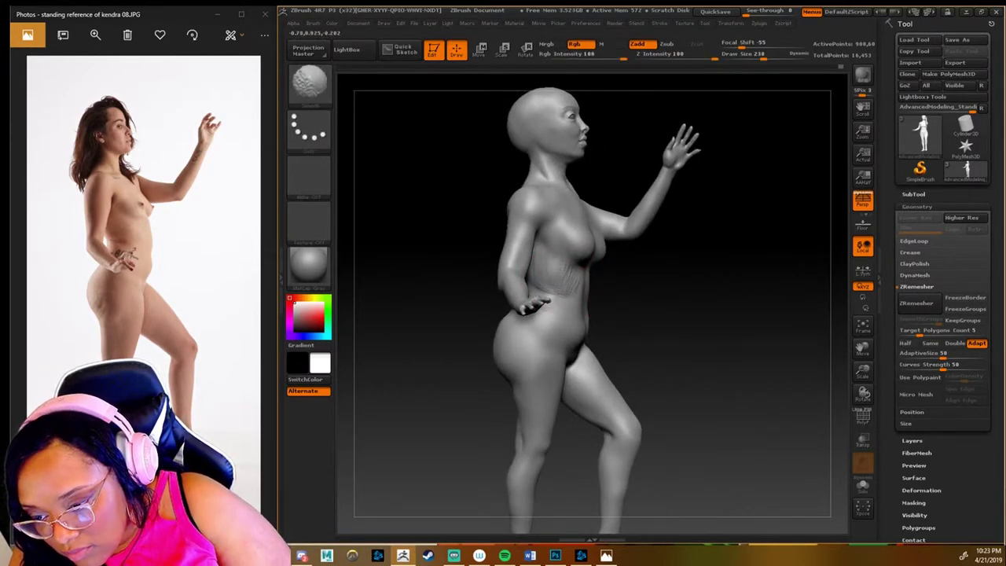
Step: Smooth rough marks on the torso, matching its side profile to the reference
{"action": "mouse_move", "coordinate": [548, 258]}
{"action": "left_mouse_down", "text": "shift"}
{"action": "mouse_move", "coordinate": [568, 272]}
{"action": "mouse_move", "coordinate": [531, 264]}
{"action": "left_mouse_up", "text": "shift"}
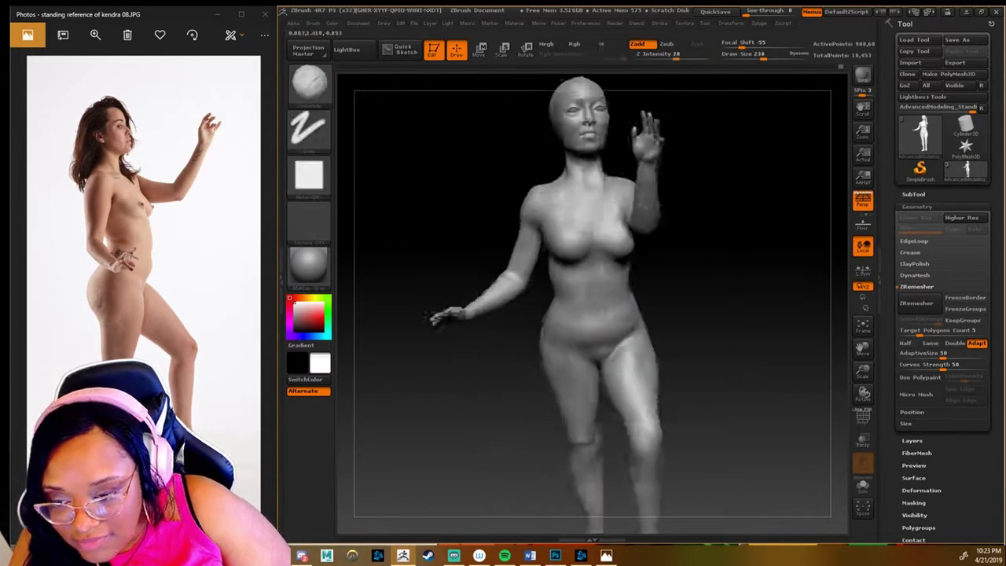
{"action": "key", "text": "shift"}
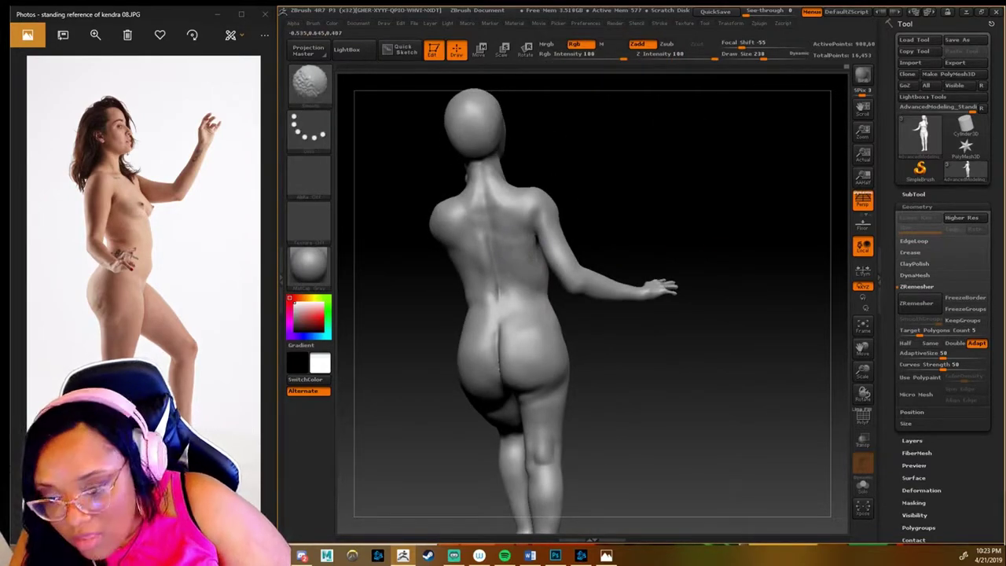
{"action": "left_click_drag", "start_coordinate": [553, 297], "coordinate": [542, 397]}
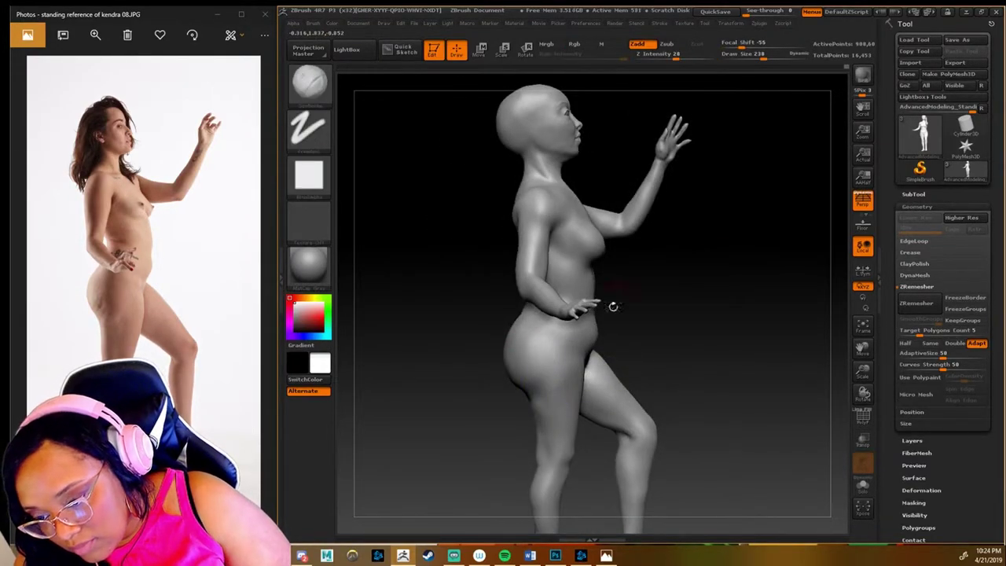
{"action": "mouse_move", "coordinate": [608, 304]}
{"action": "left_mouse_down"}
{"action": "mouse_move", "coordinate": [564, 312]}
{"action": "mouse_move", "coordinate": [590, 289]}
{"action": "mouse_move", "coordinate": [586, 307]}
{"action": "mouse_move", "coordinate": [586, 285]}
{"action": "left_mouse_up"}
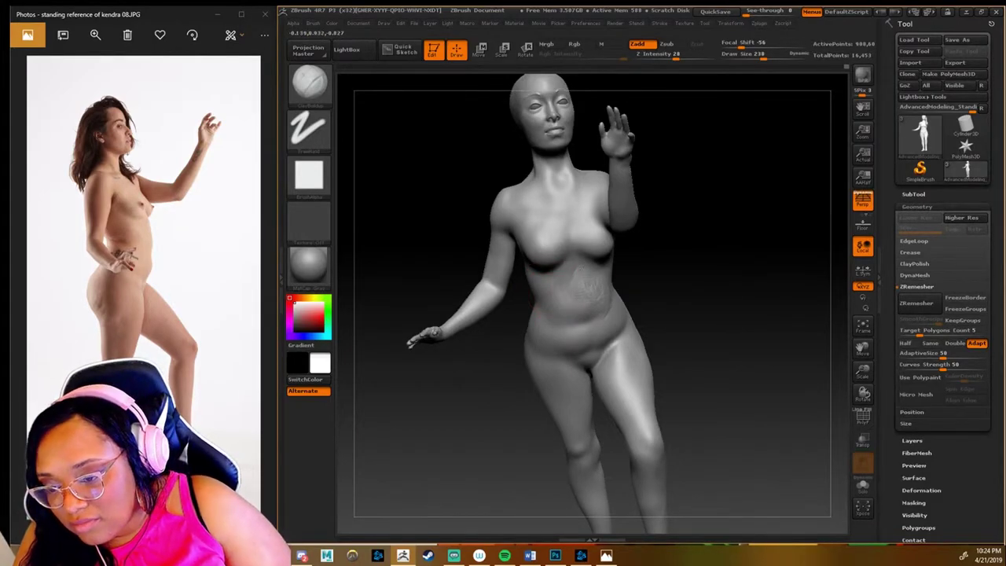
{"action": "left_click_drag", "start_coordinate": [566, 289], "coordinate": [679, 260]}
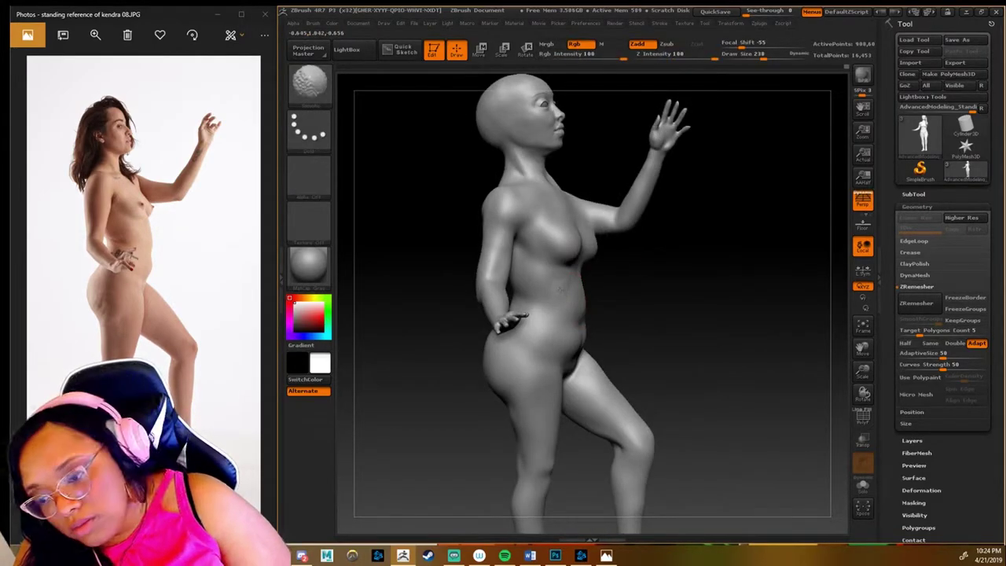
{"action": "left_click_drag", "start_coordinate": [560, 289], "coordinate": [541, 358]}
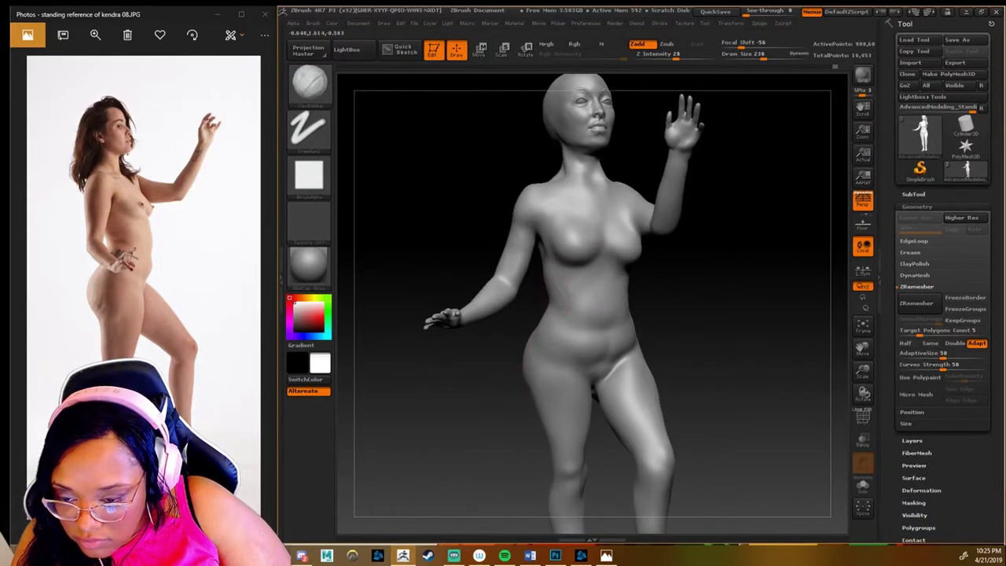
{"action": "left_click_drag", "start_coordinate": [589, 283], "coordinate": [668, 275]}
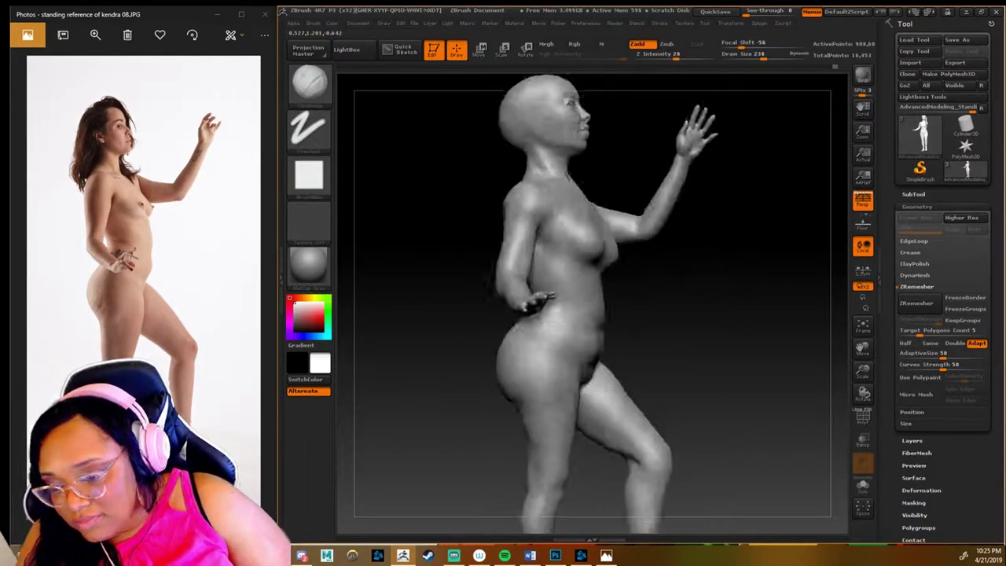
{"action": "left_click_drag", "start_coordinate": [677, 314], "coordinate": [700, 317]}
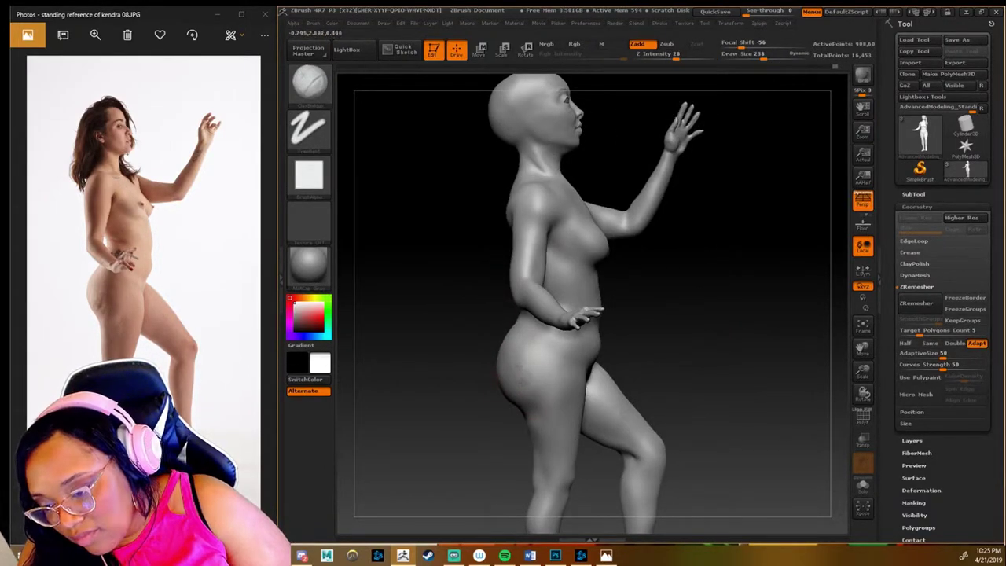
{"action": "left_click_drag", "start_coordinate": [724, 314], "coordinate": [676, 315]}
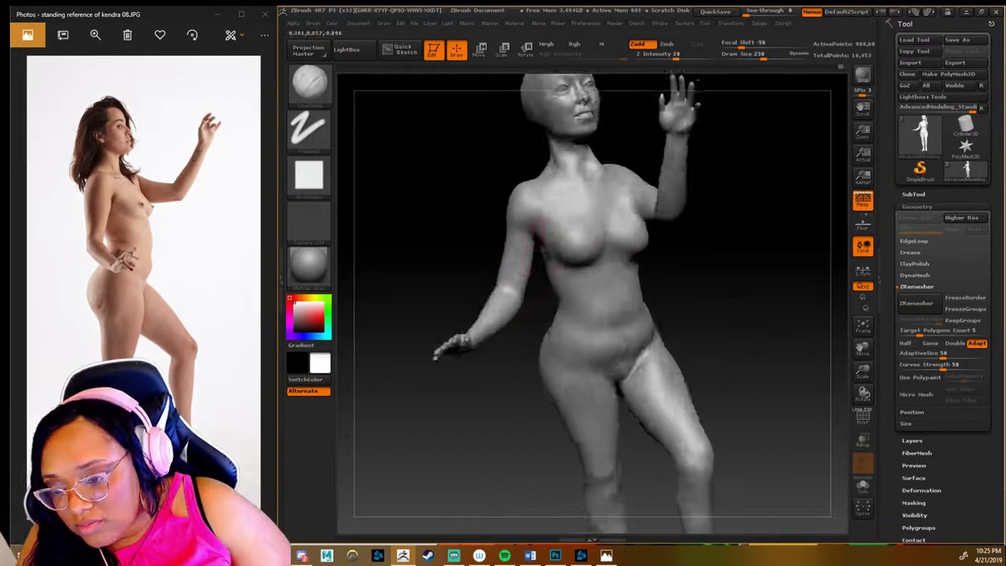
{"action": "mouse_move", "coordinate": [401, 406]}
{"action": "left_mouse_down"}
{"action": "mouse_move", "coordinate": [349, 344]}
{"action": "mouse_move", "coordinate": [737, 312]}
{"action": "left_mouse_up"}
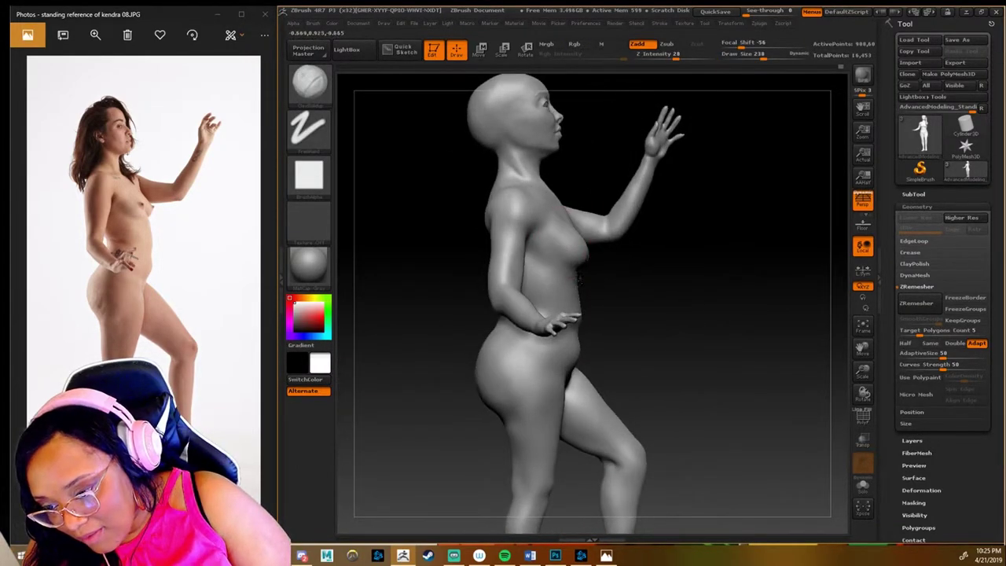
Step: Build up and smooth the chest from front, three-quarter and low angles
{"action": "key", "text": "b"}
{"action": "key", "text": "s"}
{"action": "key", "text": "t"}
{"action": "key", "text": "b"}
{"action": "key", "text": "c"}
{"action": "key", "text": "b"}
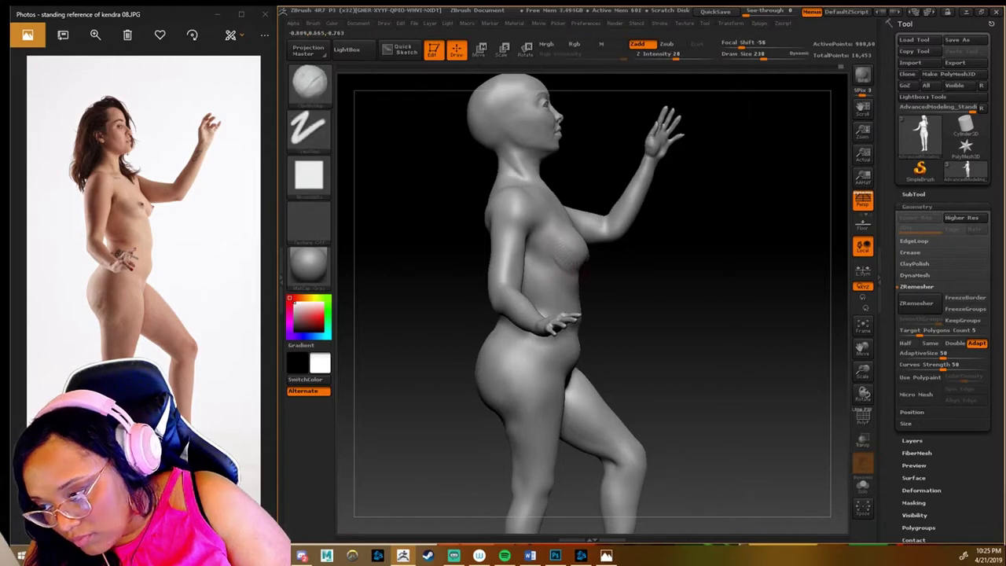
{"action": "mouse_move", "coordinate": [732, 259]}
{"action": "left_mouse_down"}
{"action": "mouse_move", "coordinate": [598, 252]}
{"action": "mouse_move", "coordinate": [578, 236]}
{"action": "left_mouse_up"}
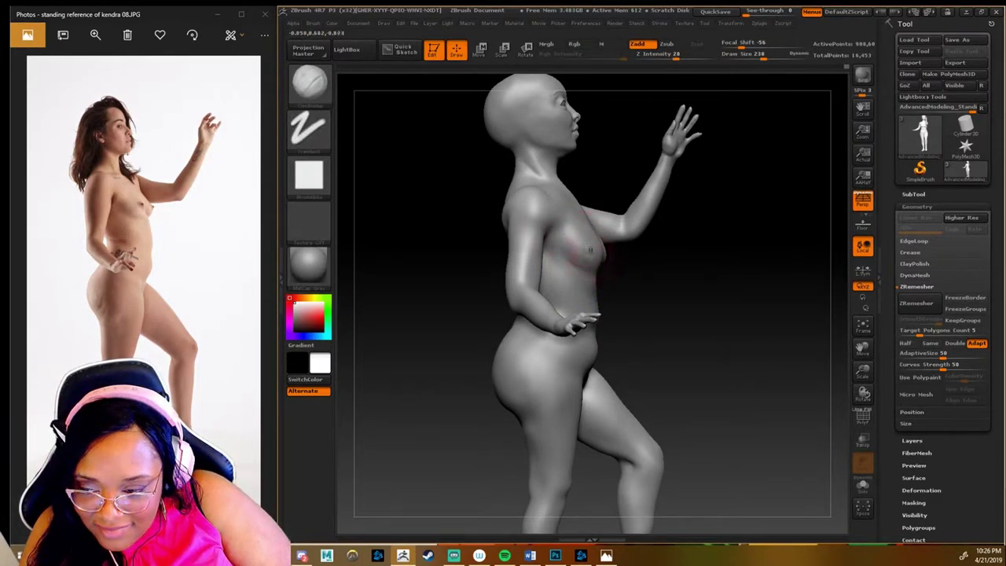
{"action": "right_click_drag", "start_coordinate": [591, 250], "coordinate": [631, 230]}
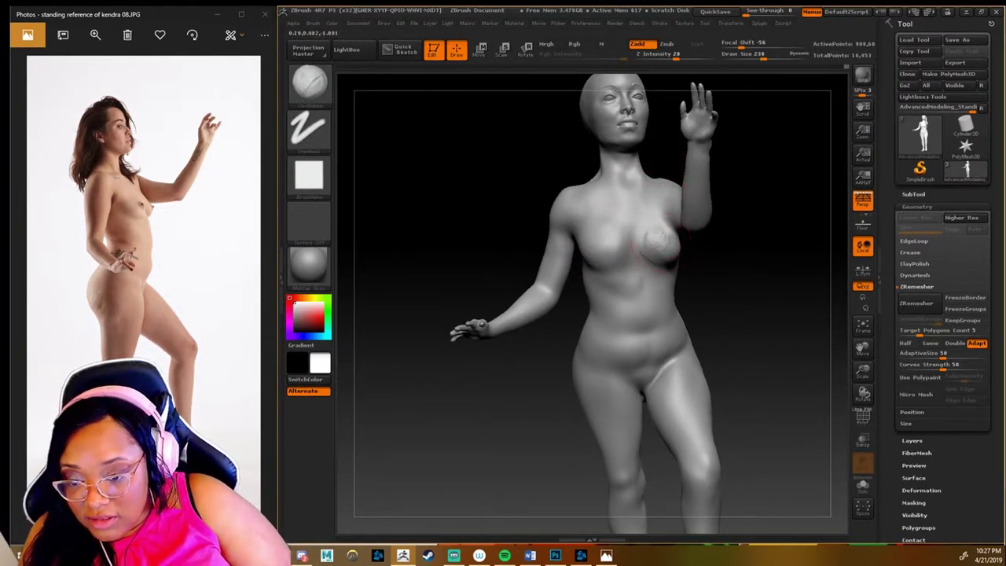
{"action": "key", "text": "b"}
{"action": "key", "text": "s"}
{"action": "key", "text": "t"}
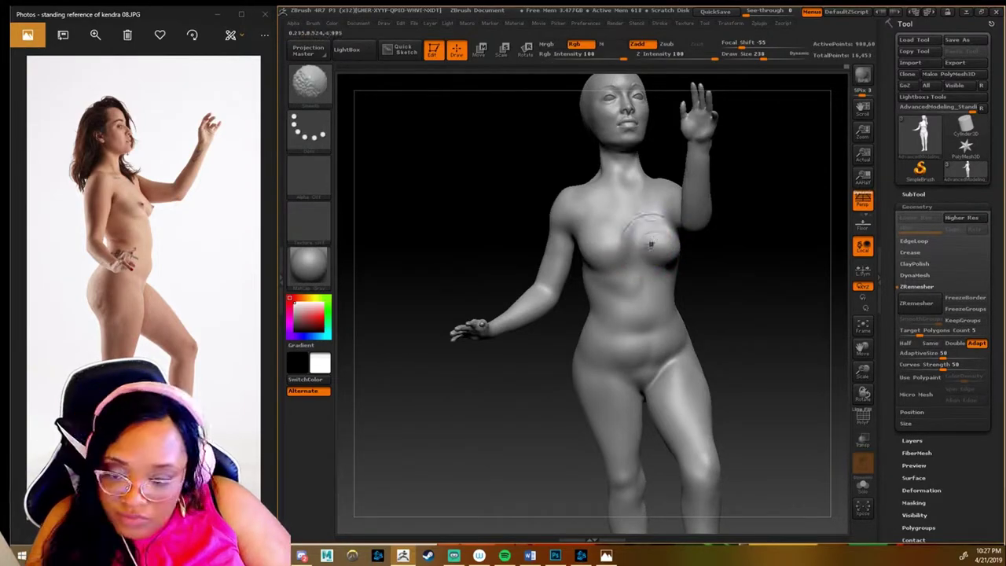
{"action": "right_click_drag", "start_coordinate": [651, 245], "coordinate": [758, 255]}
{"action": "mouse_move", "coordinate": [667, 240]}
{"action": "right_mouse_down"}
{"action": "mouse_move", "coordinate": [608, 274]}
{"action": "mouse_move", "coordinate": [647, 271]}
{"action": "right_mouse_up"}
{"action": "mouse_move", "coordinate": [682, 240]}
{"action": "right_mouse_down"}
{"action": "mouse_move", "coordinate": [641, 264]}
{"action": "mouse_move", "coordinate": [674, 236]}
{"action": "mouse_move", "coordinate": [731, 247]}
{"action": "mouse_move", "coordinate": [654, 253]}
{"action": "mouse_move", "coordinate": [641, 236]}
{"action": "right_mouse_up"}
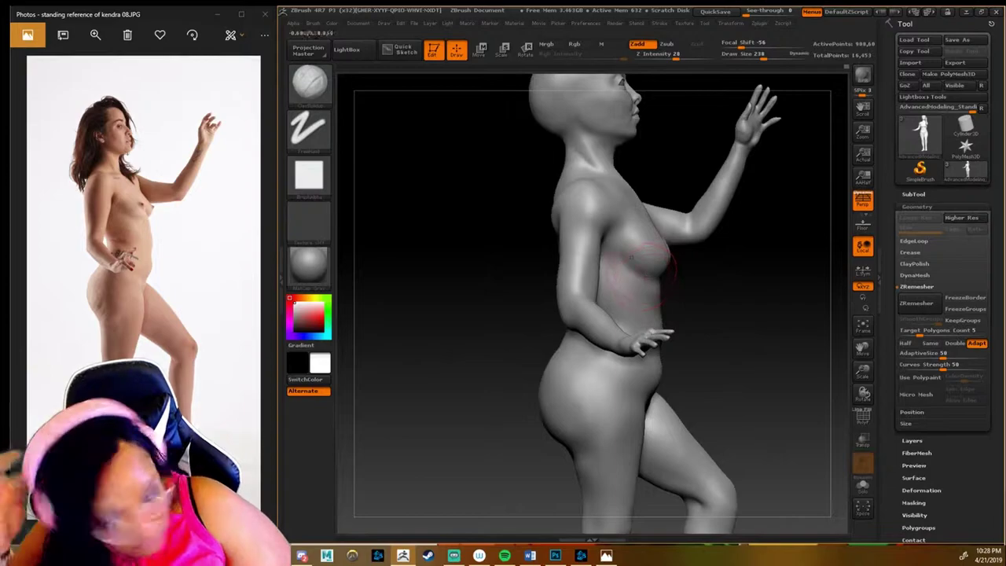
Step: Refine the back, then frame the whole figure and the head and torso
{"action": "right_click_drag", "start_coordinate": [588, 169], "coordinate": [550, 214]}
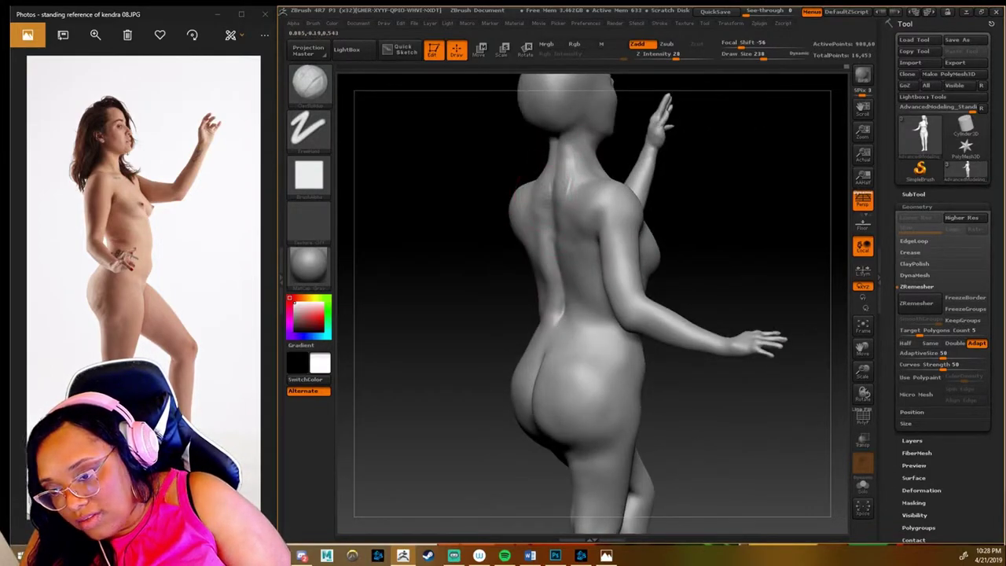
{"action": "right_click_drag", "start_coordinate": [559, 314], "coordinate": [534, 285]}
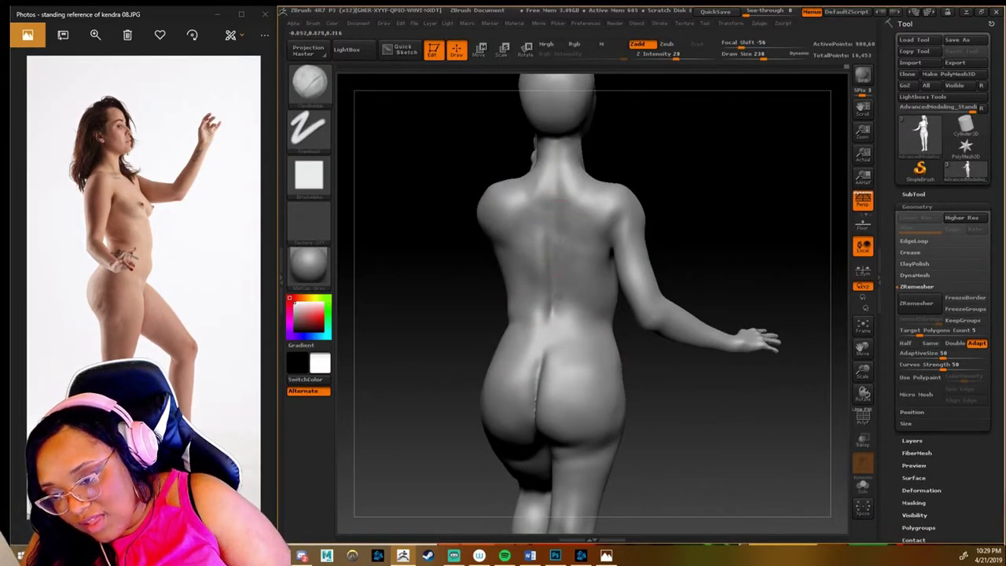
{"action": "right_click_drag", "start_coordinate": [687, 448], "coordinate": [550, 338]}
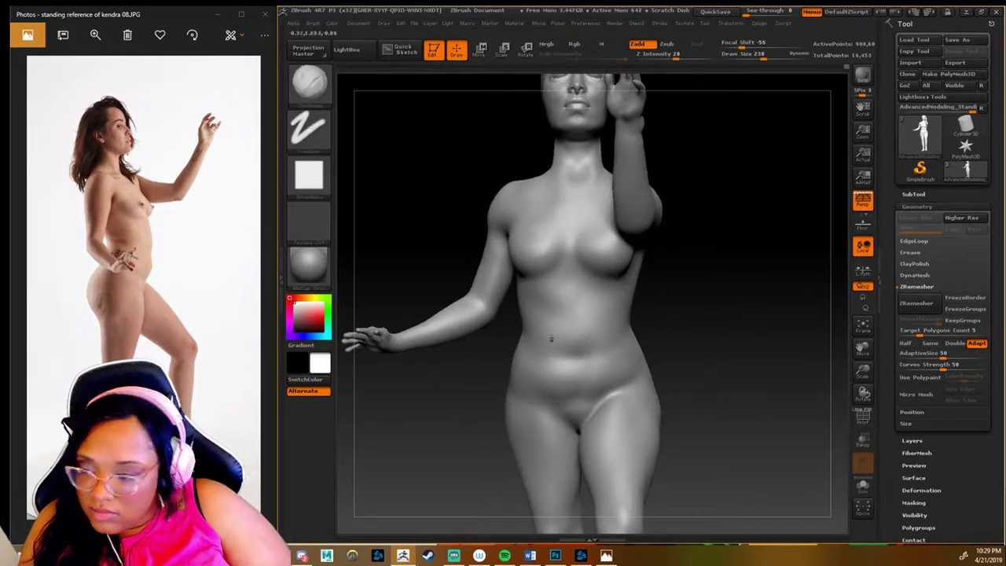
{"action": "left_click_drag", "start_coordinate": [864, 370], "coordinate": [863, 362]}
{"action": "mouse_move", "coordinate": [707, 354]}
{"action": "right_mouse_down"}
{"action": "mouse_move", "coordinate": [658, 404]}
{"action": "mouse_move", "coordinate": [730, 152]}
{"action": "right_mouse_up"}
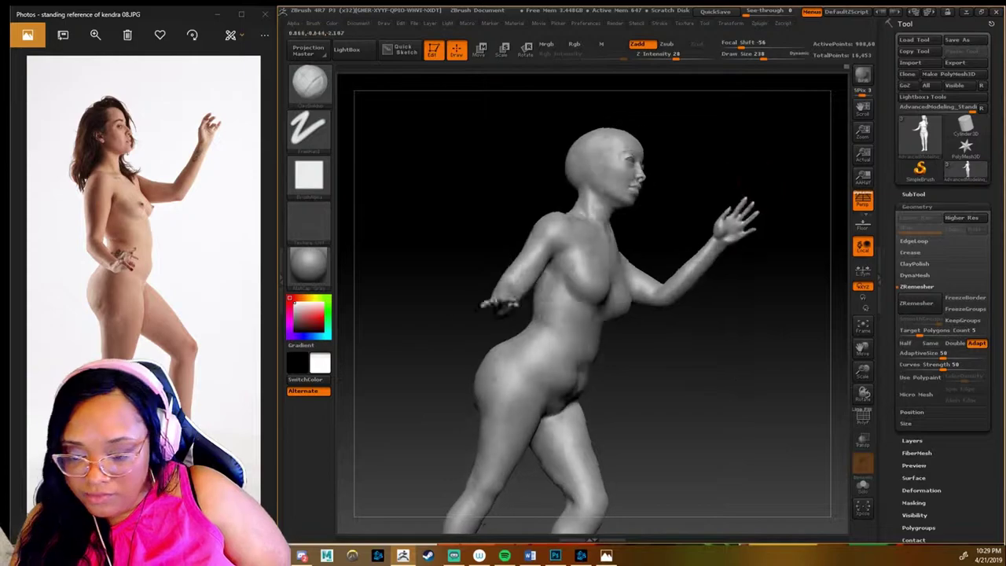
{"action": "right_click_drag", "start_coordinate": [706, 389], "coordinate": [700, 377]}
{"action": "left_click_drag", "start_coordinate": [863, 350], "coordinate": [863, 354]}
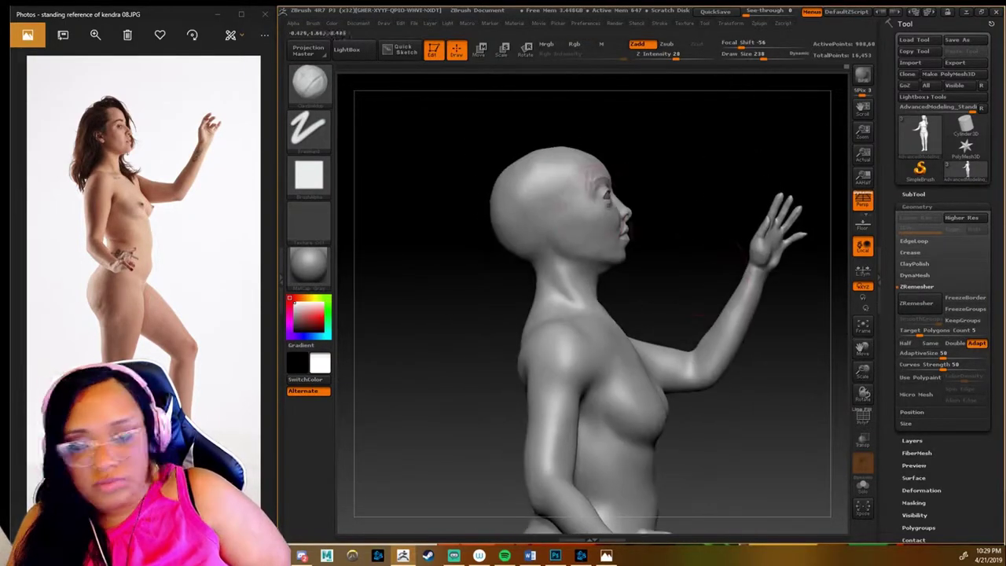
Step: Smooth away the stray strokes on the side of the head
{"action": "mouse_move", "coordinate": [701, 315]}
{"action": "right_mouse_down"}
{"action": "mouse_move", "coordinate": [557, 158]}
{"action": "mouse_move", "coordinate": [578, 145]}
{"action": "right_mouse_up"}
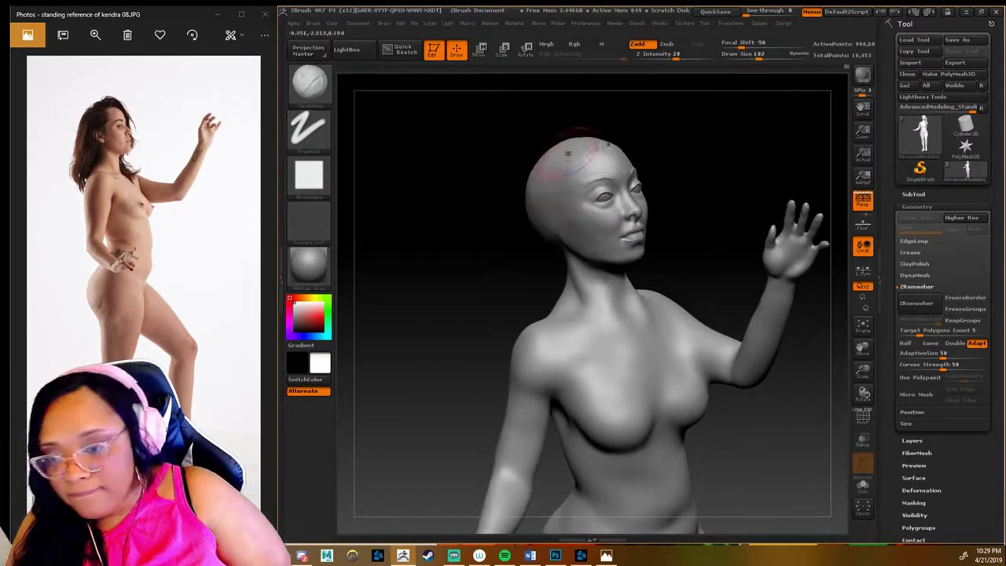
{"action": "mouse_move", "coordinate": [581, 142]}
{"action": "left_mouse_down"}
{"action": "mouse_move", "coordinate": [554, 211]}
{"action": "mouse_move", "coordinate": [578, 162]}
{"action": "left_mouse_up"}
{"action": "right_click_drag", "start_coordinate": [523, 310], "coordinate": [621, 424]}
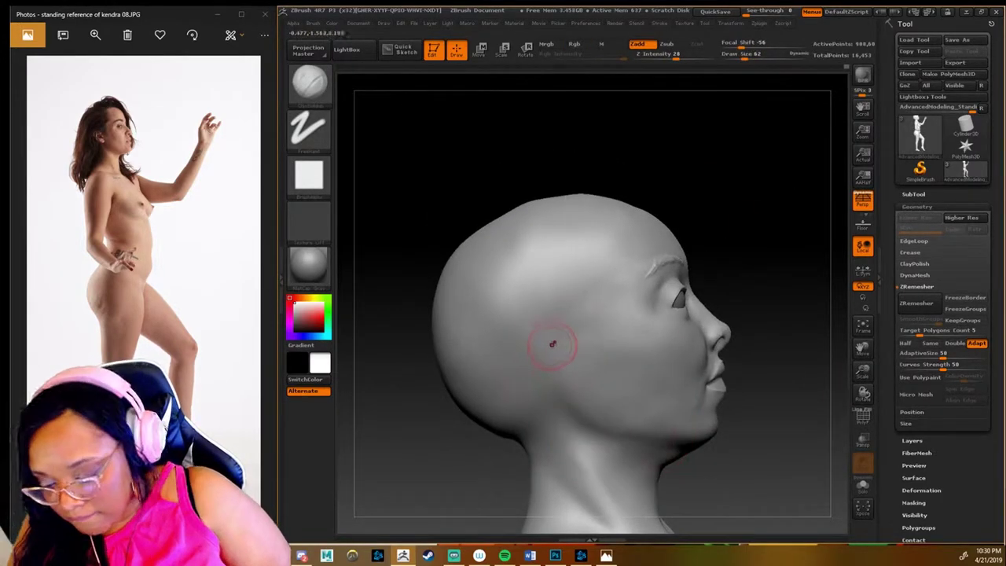
Step: Mask an ear-shaped patch, invert the mask, pull the ear out, then clear the mask
{"action": "mouse_move", "coordinate": [553, 344]}
{"action": "left_mouse_down", "text": "ctrl"}
{"action": "mouse_move", "coordinate": [551, 369]}
{"action": "mouse_move", "coordinate": [580, 393]}
{"action": "mouse_move", "coordinate": [535, 336]}
{"action": "left_mouse_up", "text": "ctrl"}
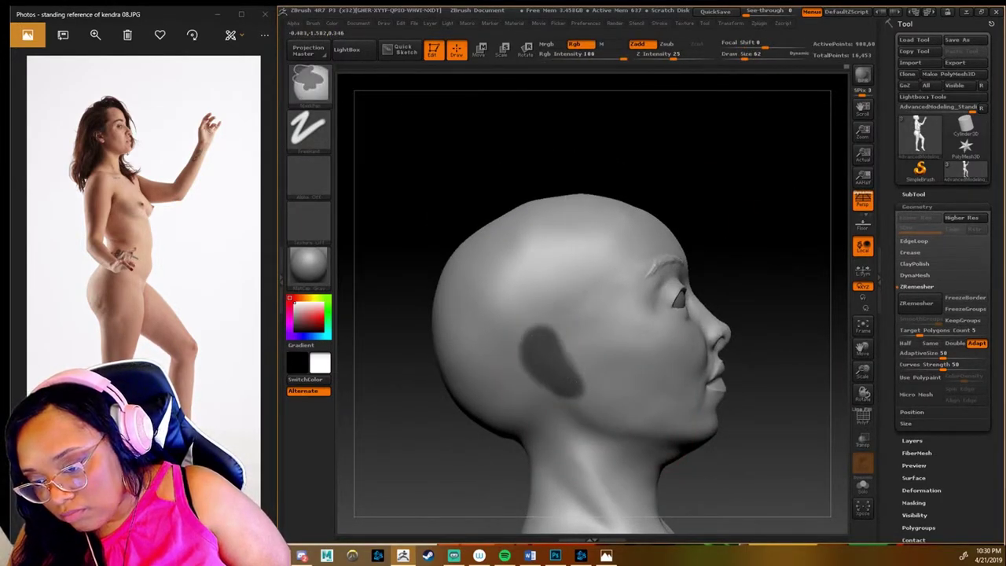
{"action": "right_click_drag", "start_coordinate": [550, 361], "coordinate": [768, 328]}
{"action": "left_click", "coordinate": [768, 329], "text": "ctrl"}
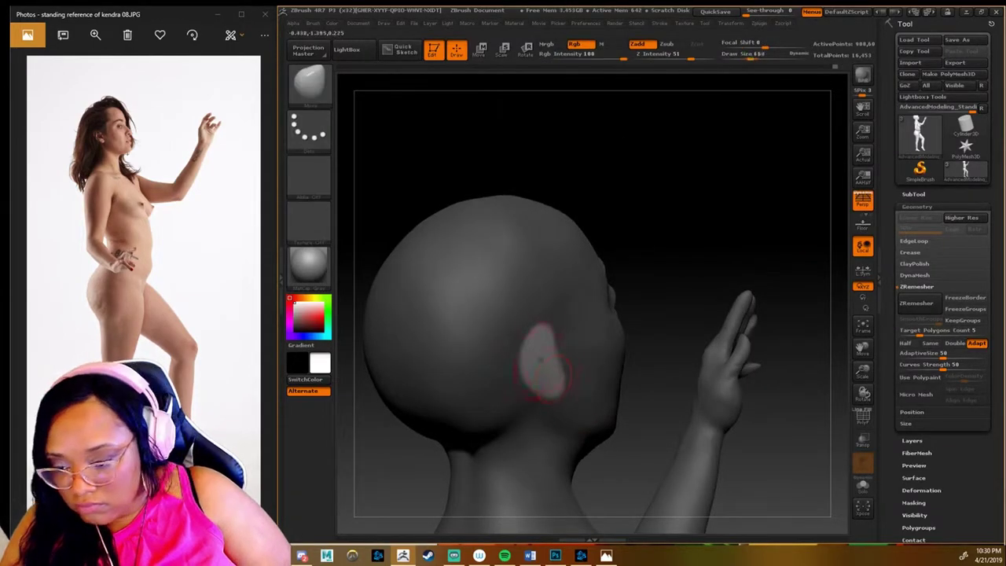
{"action": "left_click_drag", "start_coordinate": [541, 359], "coordinate": [550, 370]}
{"action": "mouse_move", "coordinate": [551, 369]}
{"action": "right_mouse_down"}
{"action": "mouse_move", "coordinate": [561, 398]}
{"action": "mouse_move", "coordinate": [506, 422]}
{"action": "mouse_move", "coordinate": [578, 362]}
{"action": "right_mouse_up"}
{"action": "left_click", "coordinate": [505, 422], "text": "ctrl"}
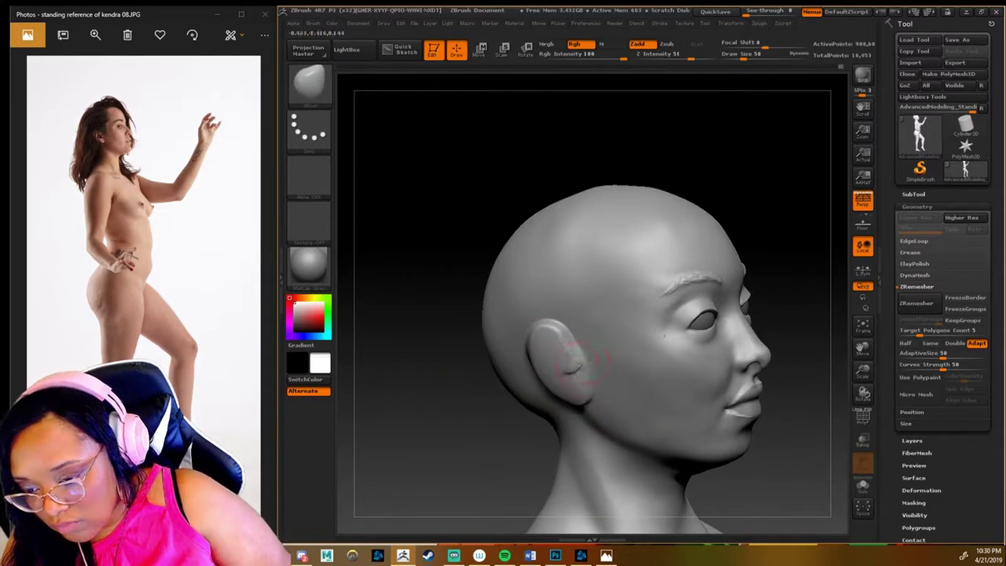
Step: Smooth the ear's inner folds from several angles and expand the Geometry > DynaMesh options
{"action": "left_click_drag", "start_coordinate": [578, 361], "coordinate": [541, 359], "text": "shift"}
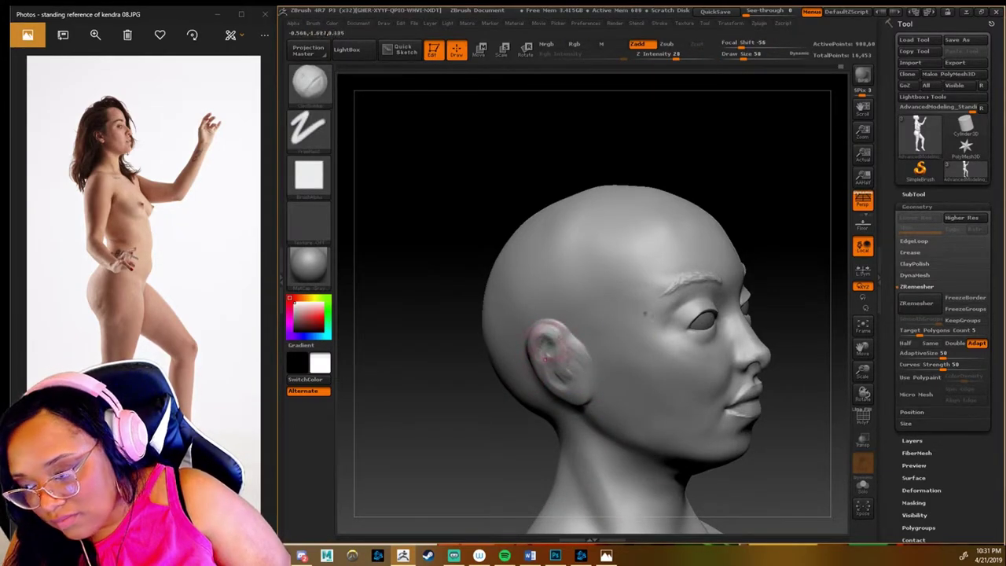
{"action": "left_click_drag", "start_coordinate": [597, 368], "coordinate": [574, 346], "text": "shift"}
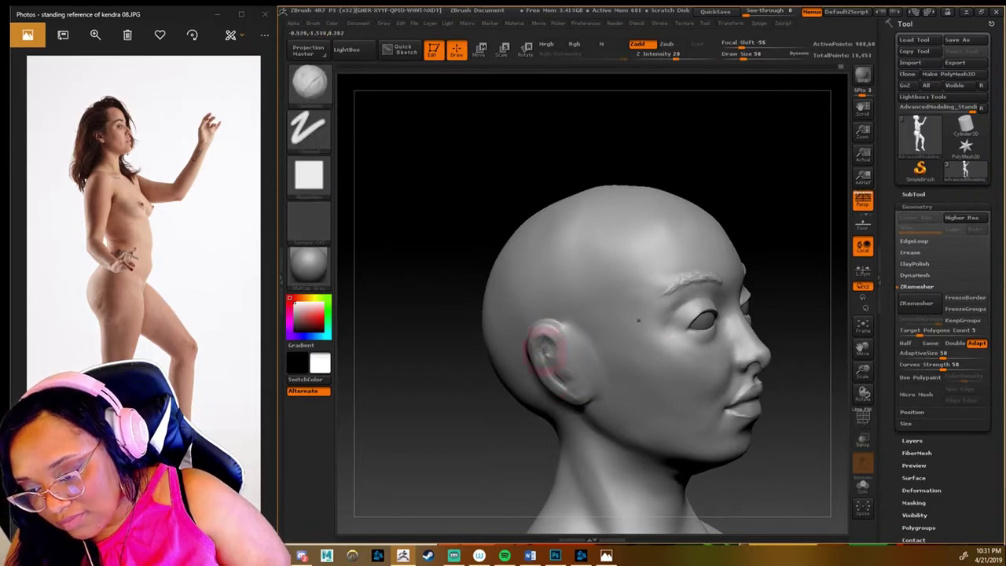
{"action": "right_click_drag", "start_coordinate": [506, 436], "coordinate": [534, 400]}
{"action": "right_click_drag", "start_coordinate": [504, 353], "coordinate": [530, 323], "text": "shift"}
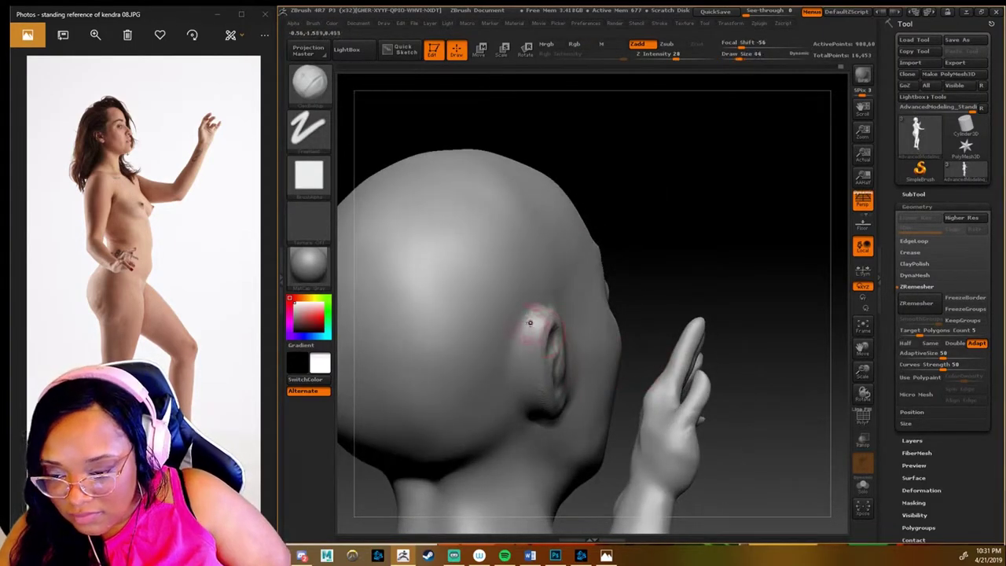
{"action": "left_click_drag", "start_coordinate": [516, 337], "coordinate": [522, 348], "text": "shift"}
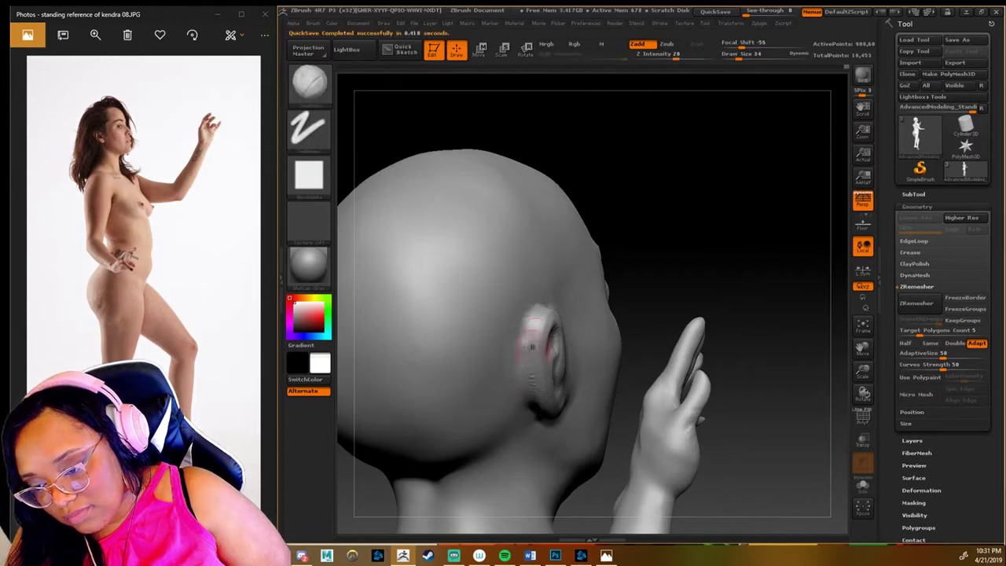
{"action": "right_click_drag", "start_coordinate": [538, 362], "coordinate": [521, 404]}
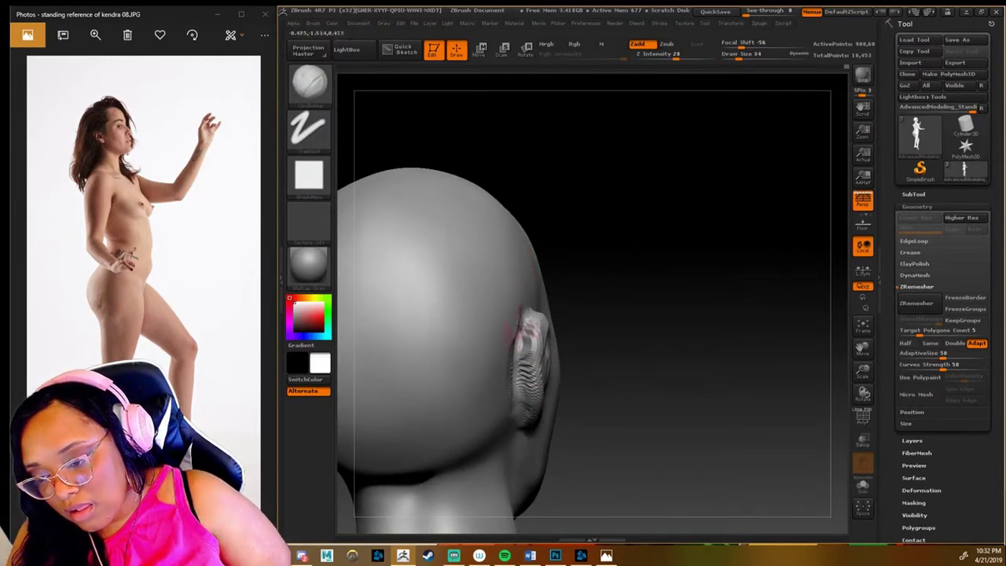
{"action": "left_click_drag", "start_coordinate": [521, 337], "coordinate": [522, 393], "text": "shift"}
{"action": "right_click_drag", "start_coordinate": [522, 393], "coordinate": [550, 346]}
{"action": "mouse_move", "coordinate": [564, 339]}
{"action": "left_mouse_down", "text": "shift"}
{"action": "mouse_move", "coordinate": [572, 376]}
{"action": "mouse_move", "coordinate": [546, 346]}
{"action": "left_mouse_up", "text": "shift"}
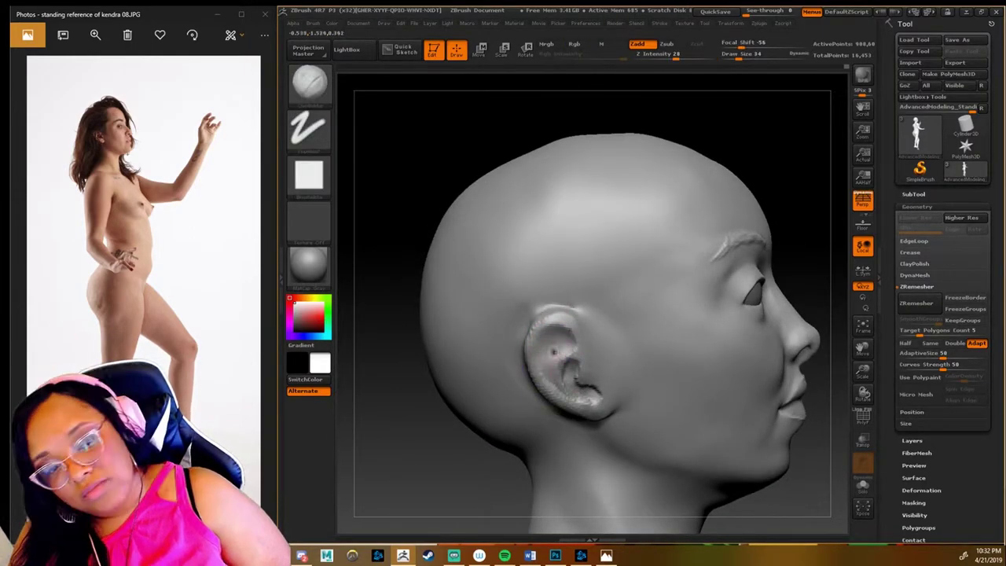
{"action": "left_click_drag", "start_coordinate": [566, 397], "coordinate": [550, 340], "text": "shift"}
{"action": "left_click", "coordinate": [914, 276]}
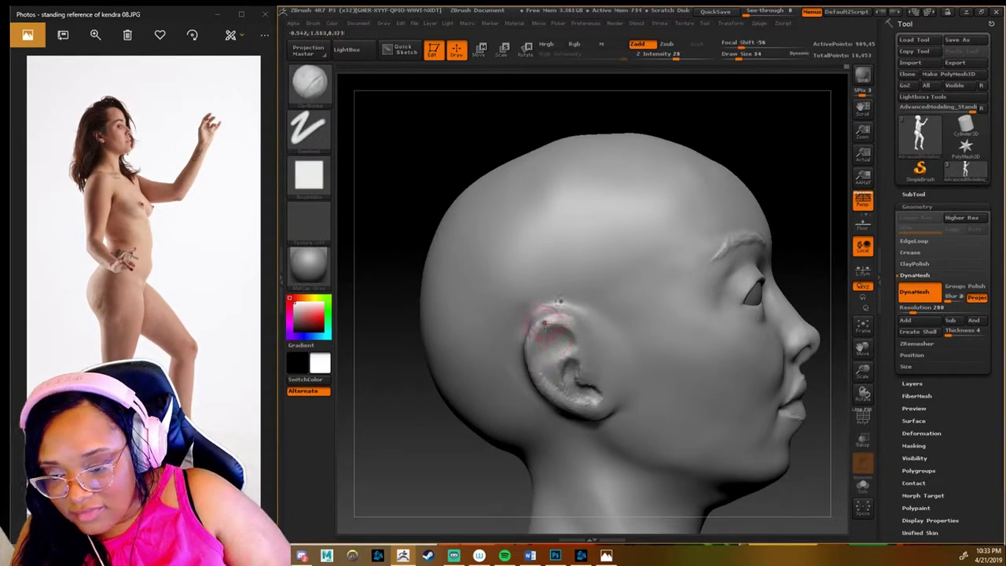
Step: Smooth the noisy ear surface from the upper rim down to the lobe
{"action": "mouse_move", "coordinate": [550, 370]}
{"action": "left_mouse_down", "text": "shift"}
{"action": "mouse_move", "coordinate": [586, 399]}
{"action": "mouse_move", "coordinate": [585, 359]}
{"action": "left_mouse_up", "text": "shift"}
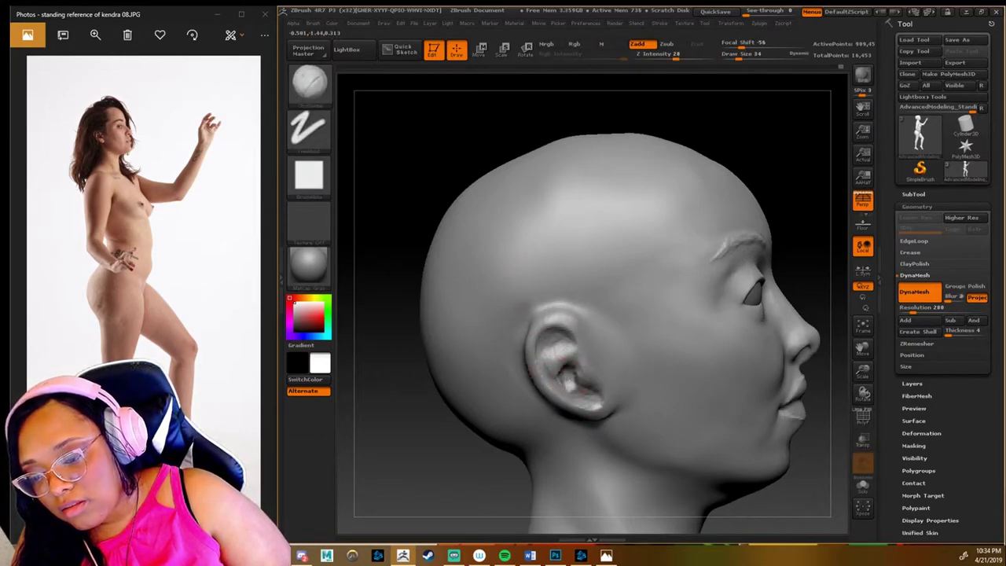
{"action": "left_click_drag", "start_coordinate": [586, 360], "coordinate": [578, 377], "text": "shift"}
{"action": "right_click_drag", "start_coordinate": [582, 384], "coordinate": [538, 383]}
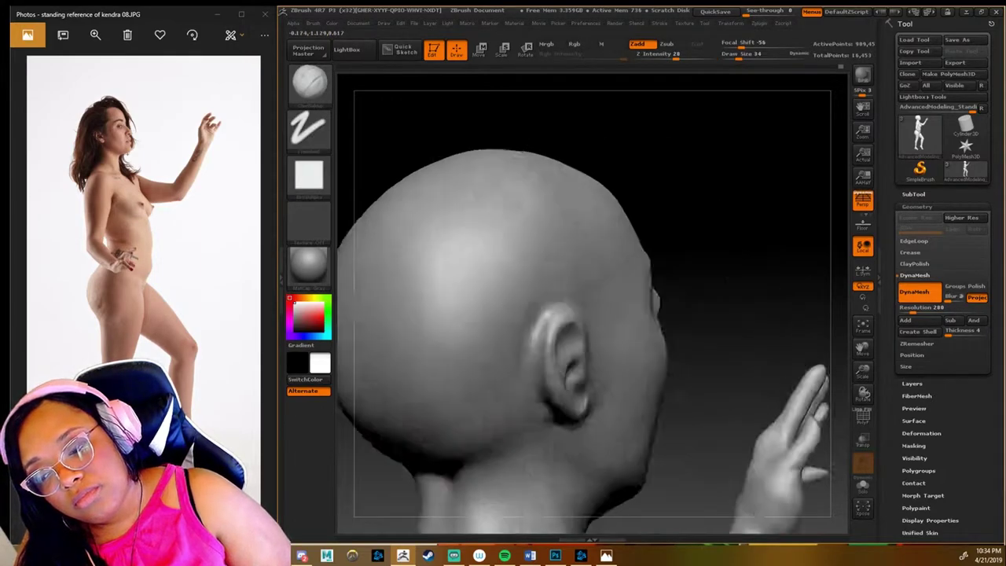
{"action": "left_click_drag", "start_coordinate": [540, 324], "coordinate": [557, 425], "text": "shift"}
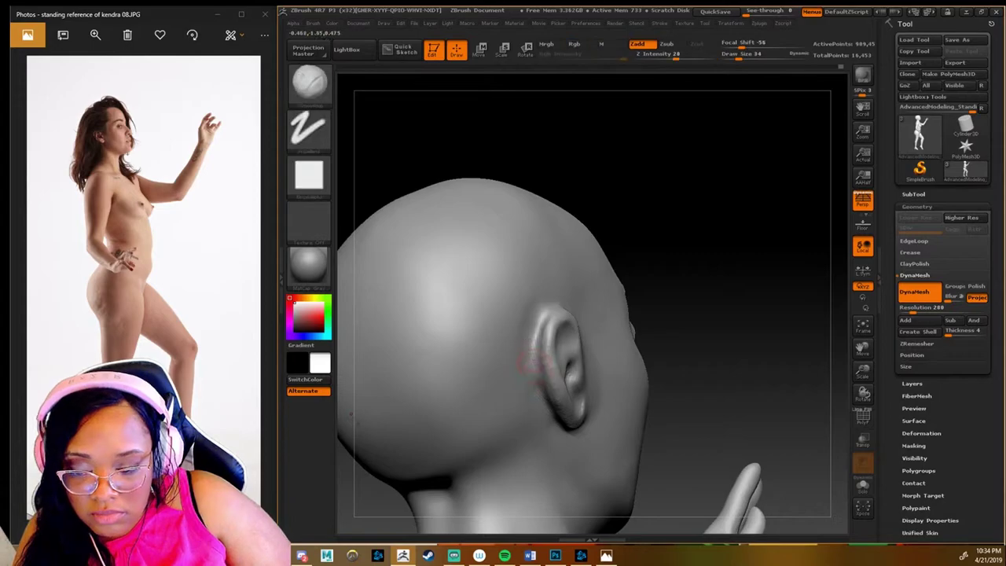
{"action": "mouse_move", "coordinate": [552, 346]}
{"action": "right_mouse_down"}
{"action": "mouse_move", "coordinate": [542, 370]}
{"action": "mouse_move", "coordinate": [651, 358]}
{"action": "right_mouse_up"}
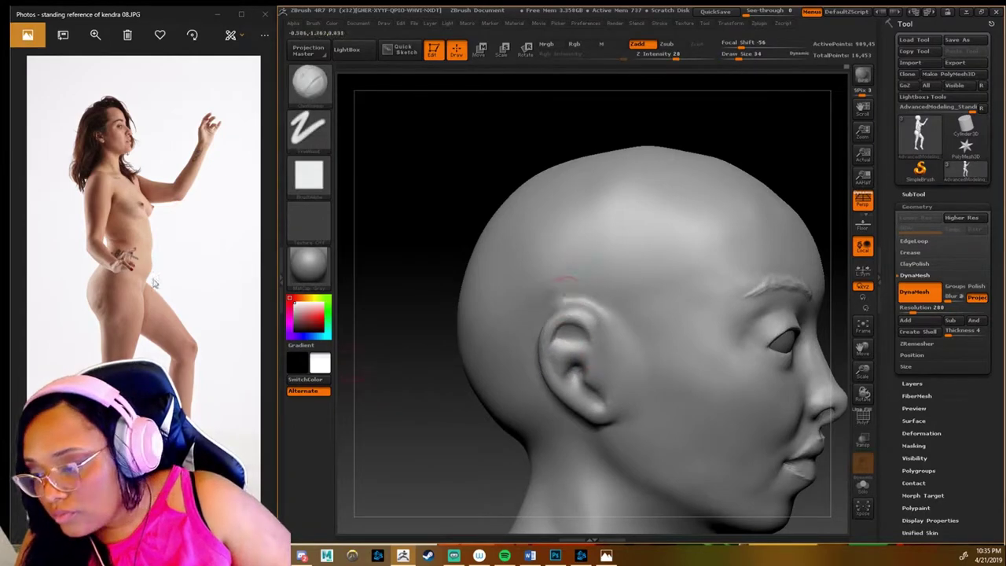
Step: Zoom and pan the reference photo to a close-up of the model's ear
{"action": "left_click", "coordinate": [95, 34]}
{"action": "mouse_move", "coordinate": [118, 196]}
{"action": "left_mouse_down"}
{"action": "mouse_move", "coordinate": [167, 367]}
{"action": "mouse_move", "coordinate": [189, 393]}
{"action": "left_mouse_up"}
{"action": "left_click", "coordinate": [578, 339]}
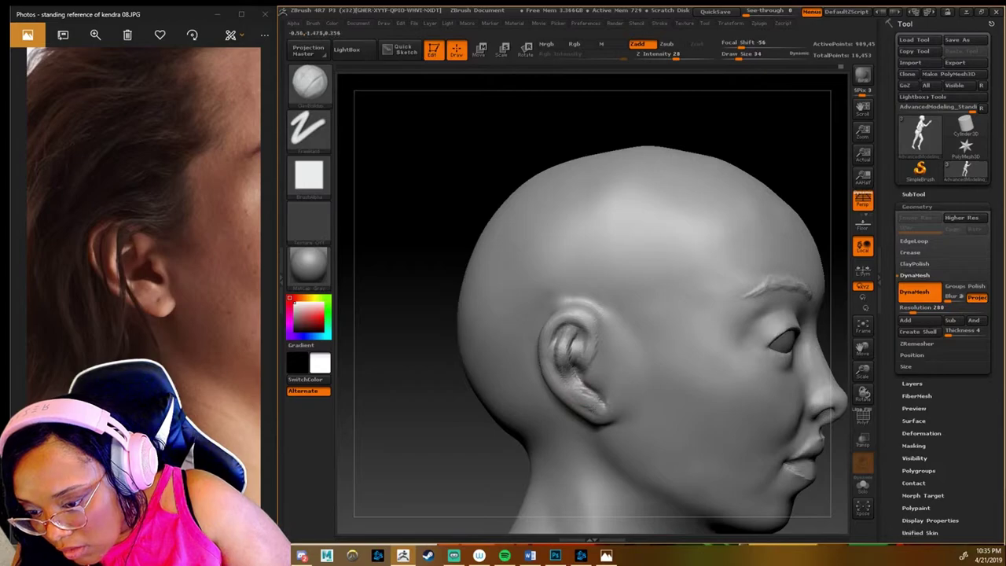
Step: With a smaller brush, smooth the lower and upper ear and deepen the inner crease
{"action": "key", "text": "["}
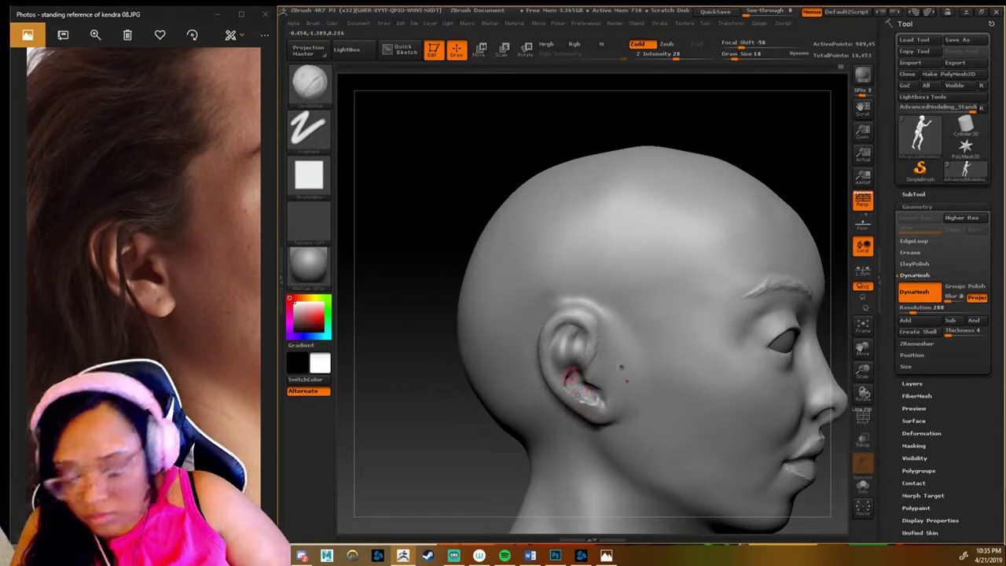
{"action": "left_click_drag", "start_coordinate": [582, 389], "coordinate": [588, 387], "text": "shift"}
{"action": "right_click_drag", "start_coordinate": [589, 384], "coordinate": [639, 419]}
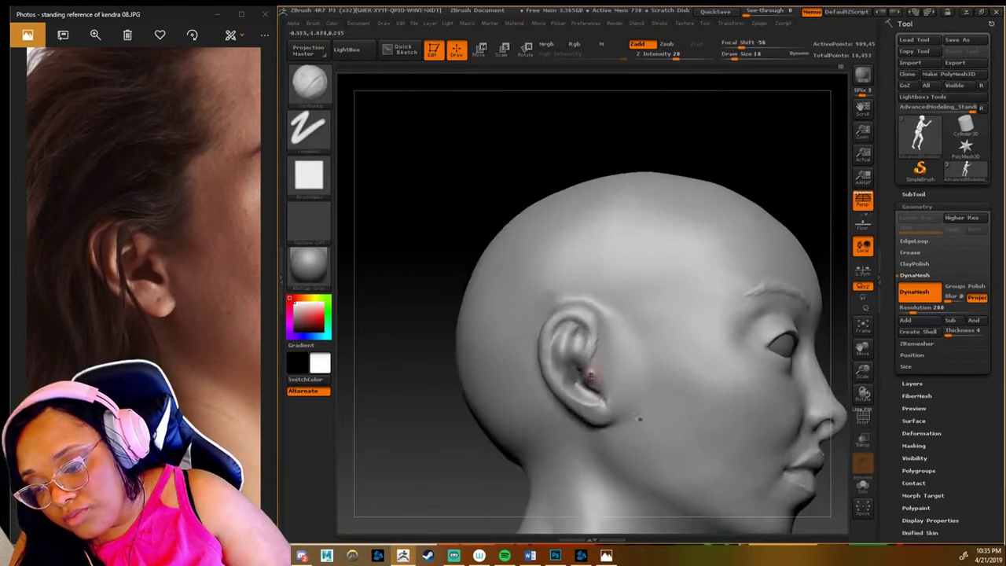
{"action": "left_click_drag", "start_coordinate": [599, 386], "coordinate": [596, 368], "text": "shift"}
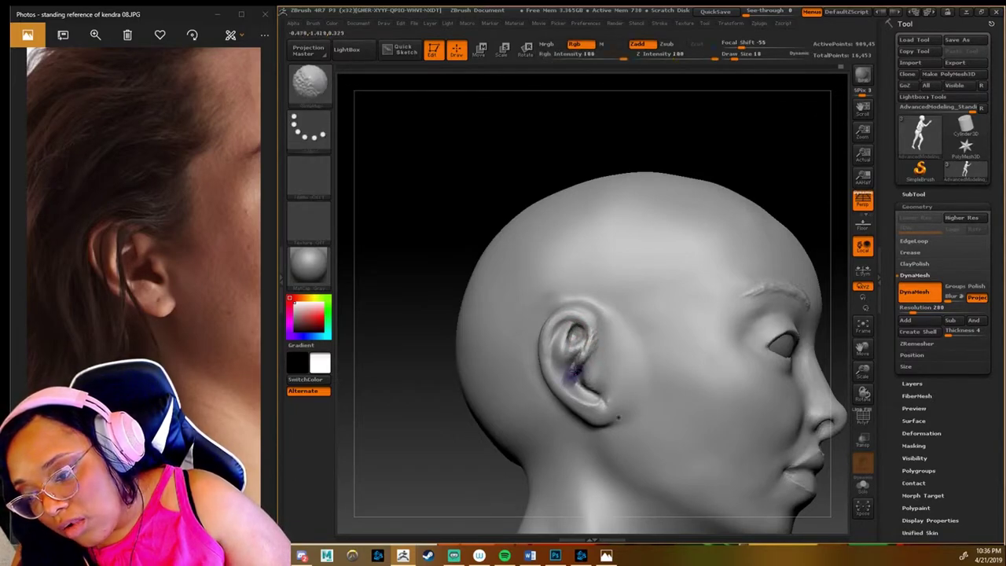
{"action": "mouse_move", "coordinate": [588, 337]}
{"action": "left_mouse_down", "text": "shift"}
{"action": "mouse_move", "coordinate": [556, 343]}
{"action": "mouse_move", "coordinate": [563, 376]}
{"action": "left_mouse_up", "text": "shift"}
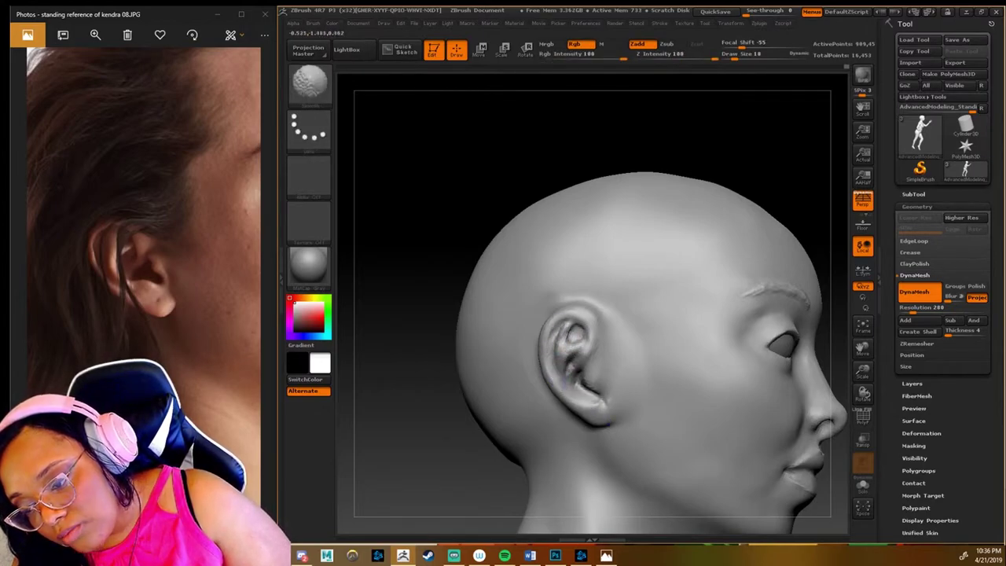
{"action": "left_click_drag", "start_coordinate": [555, 362], "coordinate": [598, 397]}
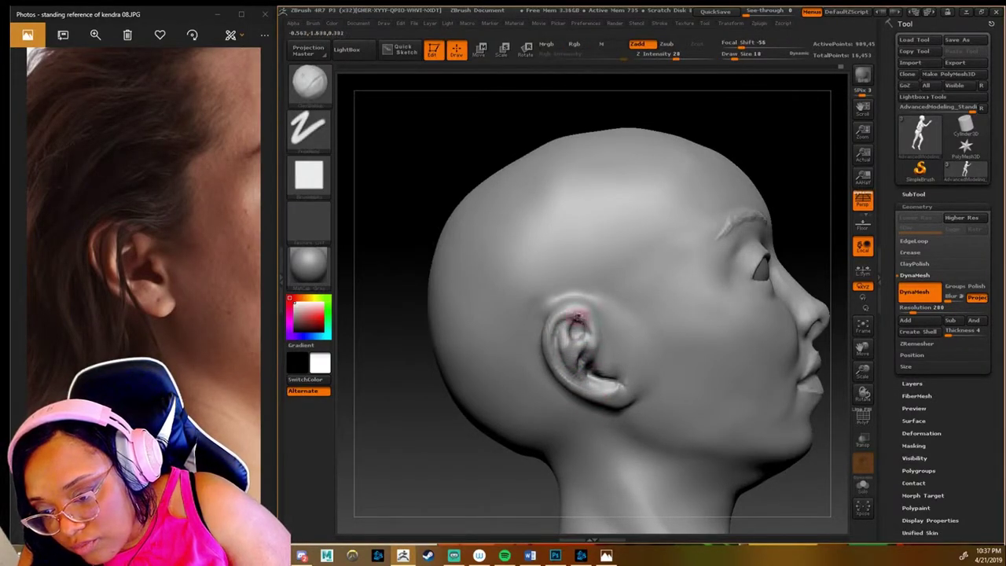
{"action": "left_click_drag", "start_coordinate": [586, 346], "coordinate": [674, 378]}
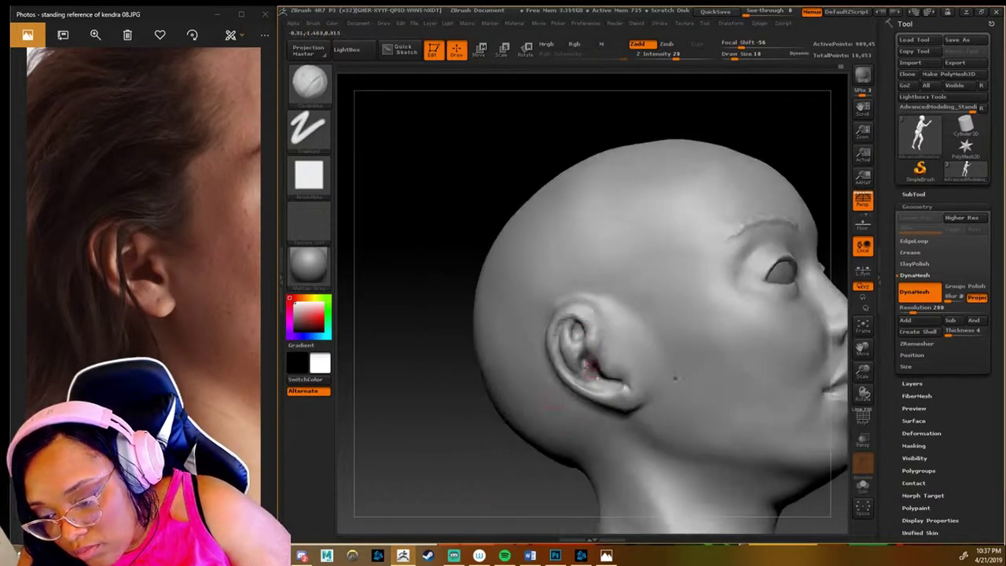
{"action": "left_click_drag", "start_coordinate": [588, 363], "coordinate": [584, 371]}
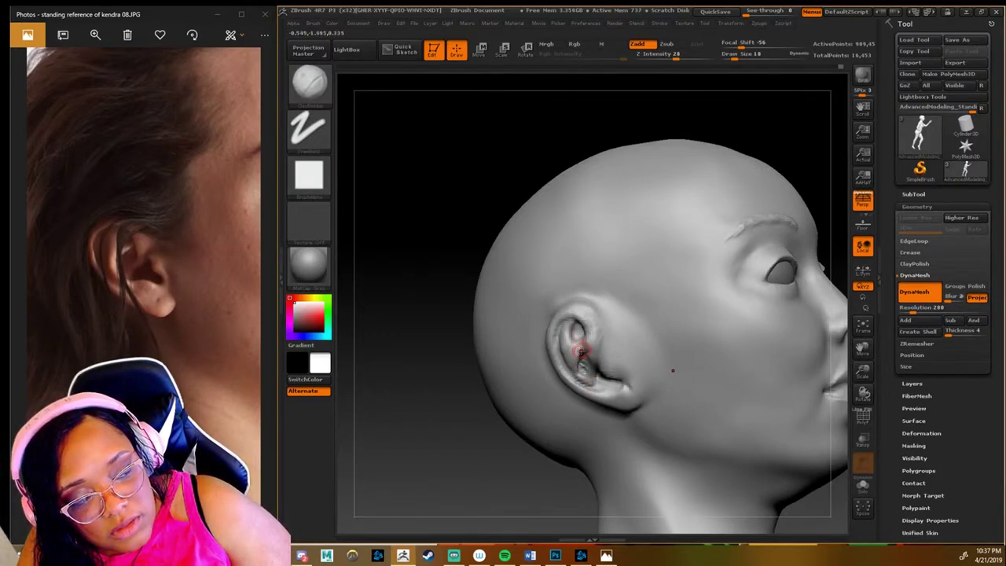
Step: Try the spray-stroke brush, then return to Standard and lightly smooth the lips
{"action": "key", "text": "b"}
{"action": "key", "text": "c"}
{"action": "key", "text": "s"}
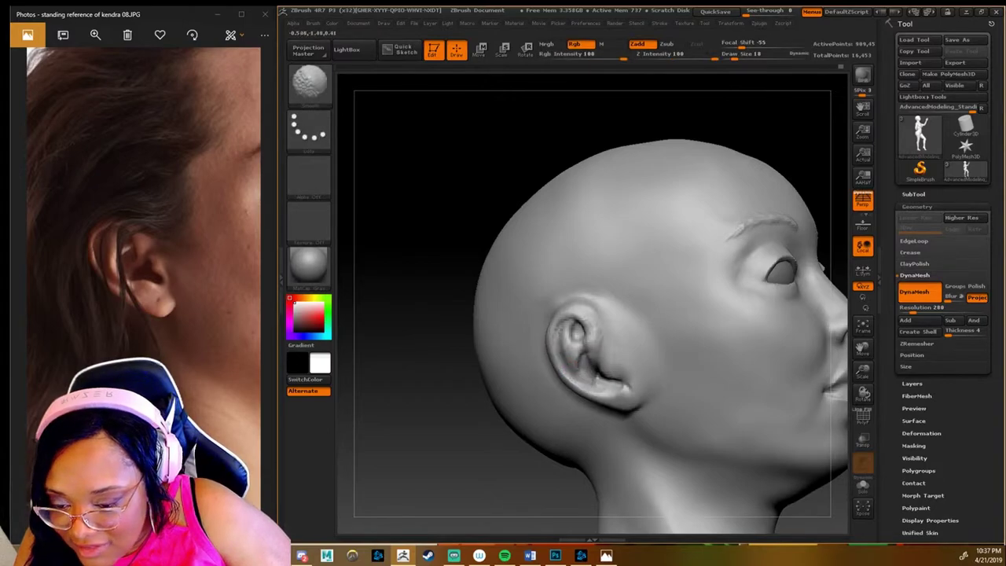
{"action": "key", "text": "b"}
{"action": "key", "text": "s"}
{"action": "key", "text": "t"}
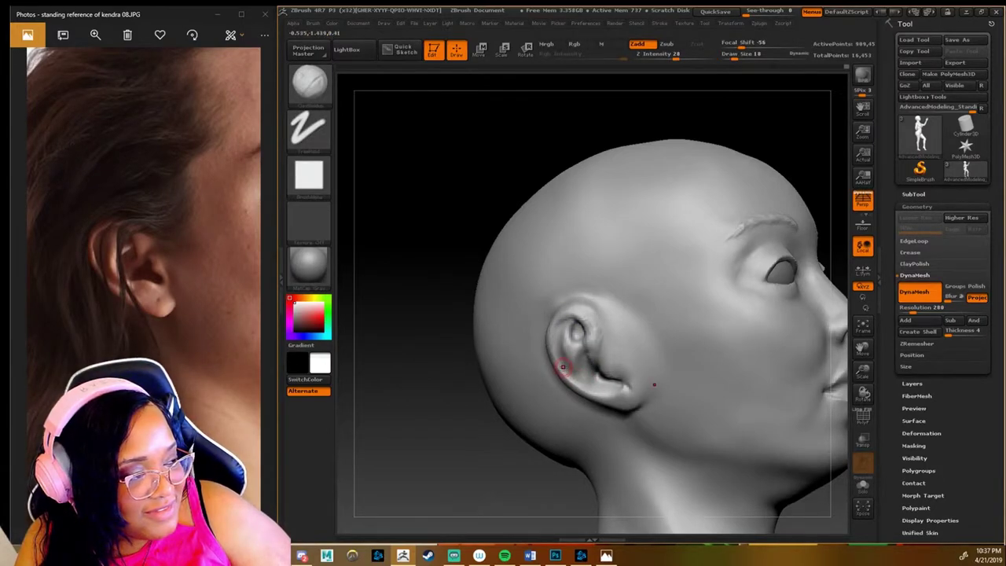
{"action": "right_click_drag", "start_coordinate": [622, 385], "coordinate": [619, 382]}
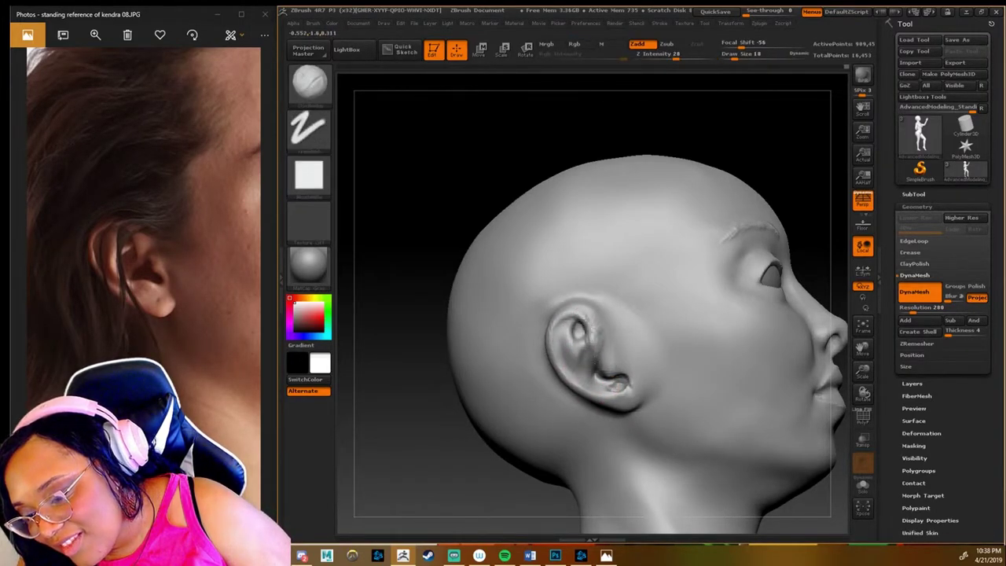
{"action": "right_click_drag", "start_coordinate": [595, 334], "coordinate": [678, 358]}
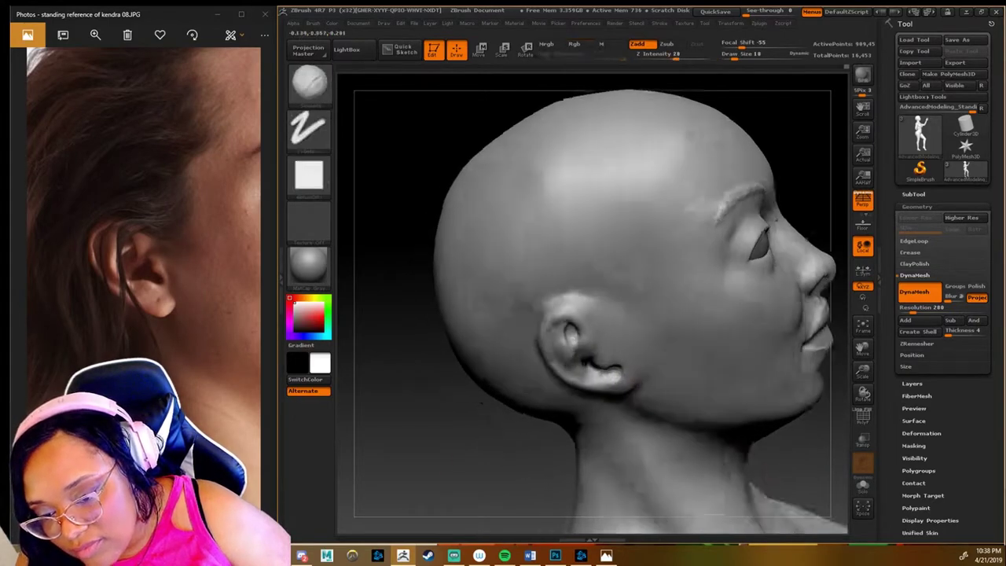
{"action": "key", "text": "b"}
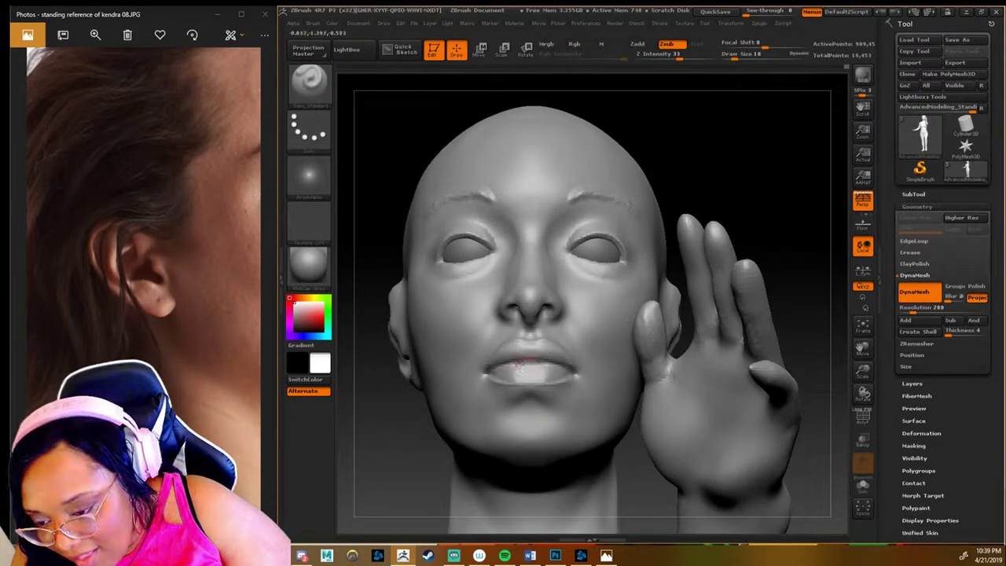
{"action": "left_click_drag", "start_coordinate": [515, 362], "coordinate": [503, 366], "text": "shift"}
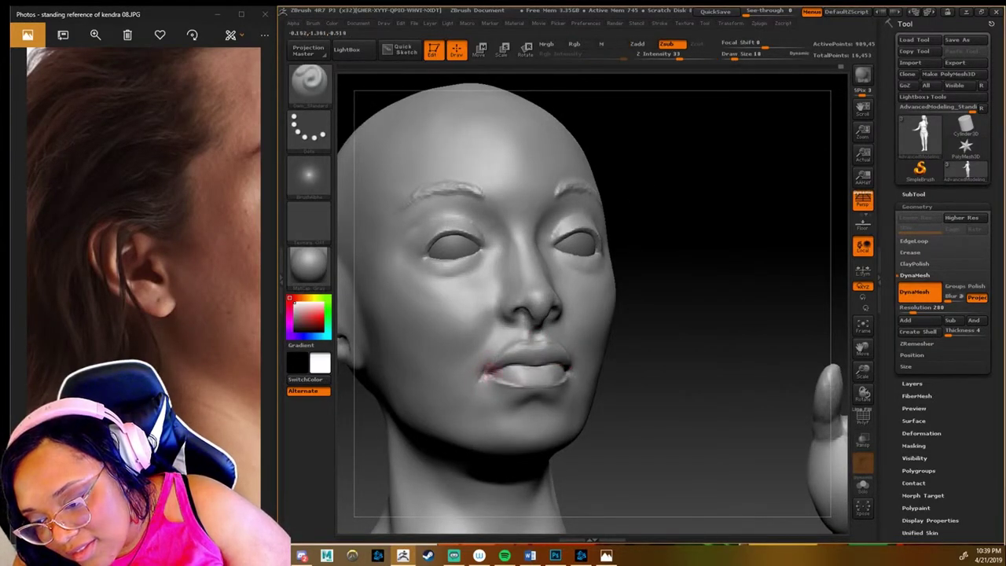
{"action": "left_click_drag", "start_coordinate": [708, 310], "coordinate": [571, 325]}
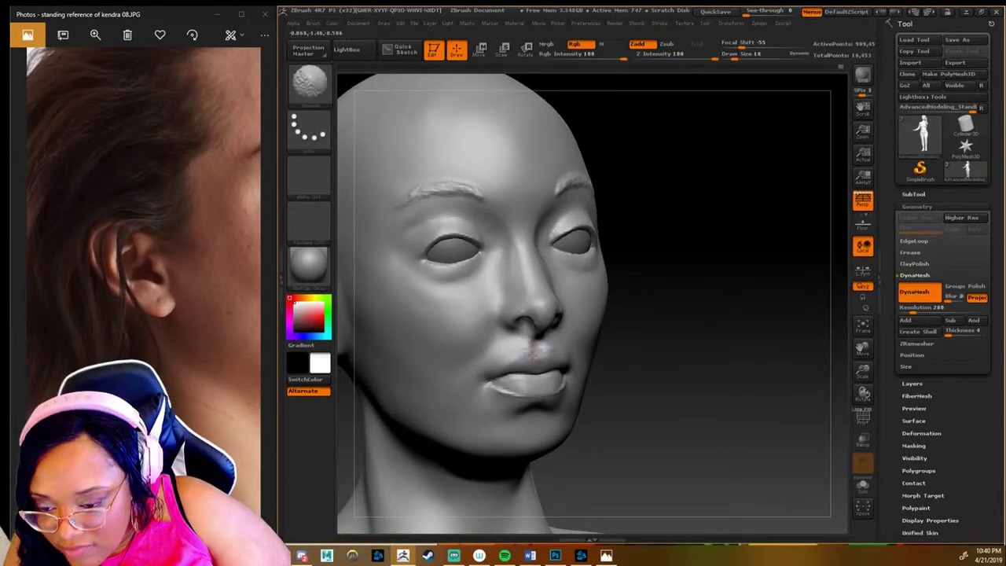
Step: Return to the freehand brush and inspect the ear and shoulder from below and the side
{"action": "key", "text": "b"}
{"action": "key", "text": "c"}
{"action": "key", "text": "b"}
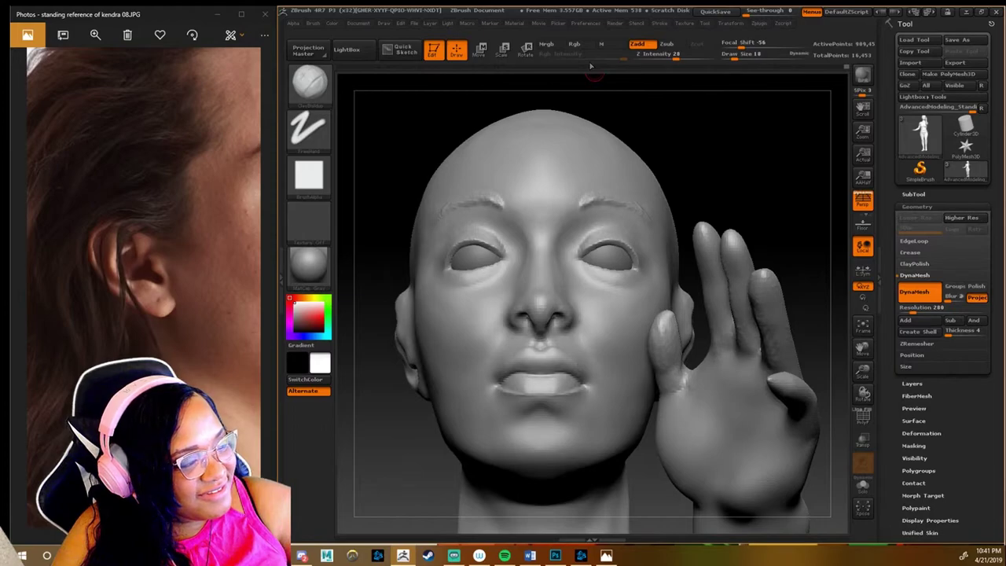
{"action": "mouse_move", "coordinate": [575, 44]}
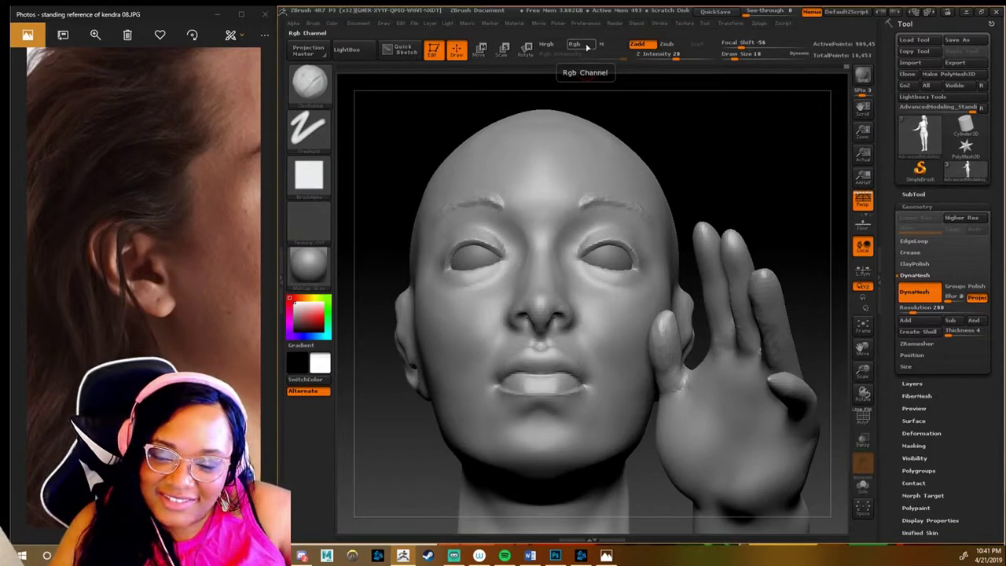
{"action": "mouse_move", "coordinate": [598, 88]}
{"action": "left_mouse_down"}
{"action": "mouse_move", "coordinate": [818, 236]}
{"action": "mouse_move", "coordinate": [777, 146]}
{"action": "left_mouse_up"}
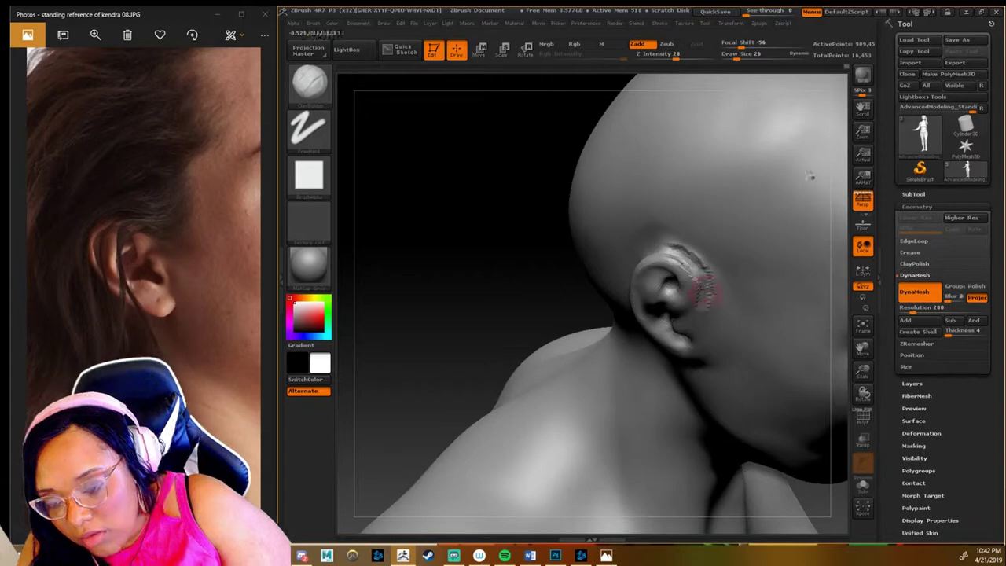
{"action": "mouse_move", "coordinate": [811, 177]}
{"action": "left_mouse_down"}
{"action": "mouse_move", "coordinate": [833, 118]}
{"action": "mouse_move", "coordinate": [821, 213]}
{"action": "mouse_move", "coordinate": [833, 125]}
{"action": "left_mouse_up"}
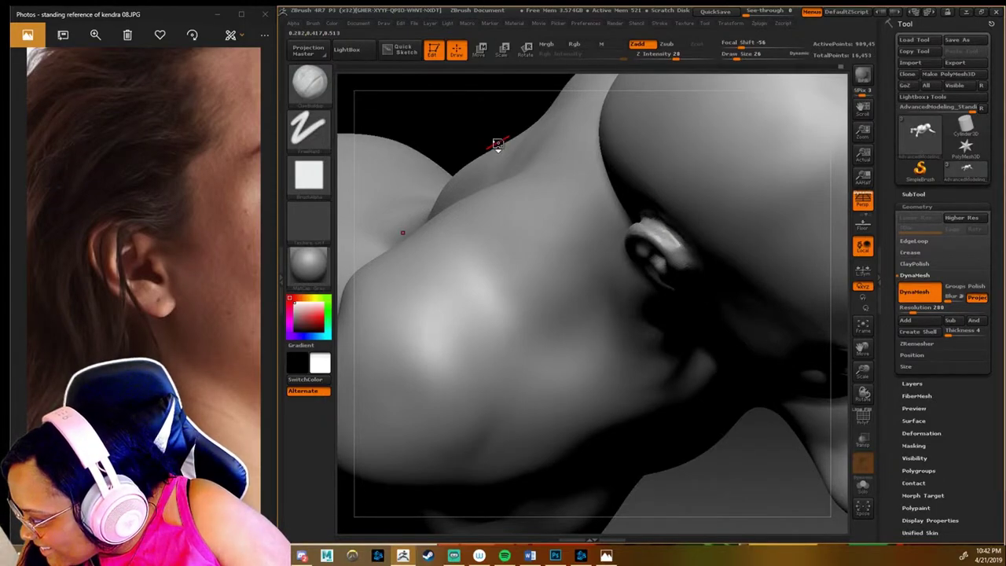
{"action": "mouse_move", "coordinate": [498, 144]}
{"action": "left_mouse_down"}
{"action": "mouse_move", "coordinate": [519, 181]}
{"action": "mouse_move", "coordinate": [503, 142]}
{"action": "left_mouse_up"}
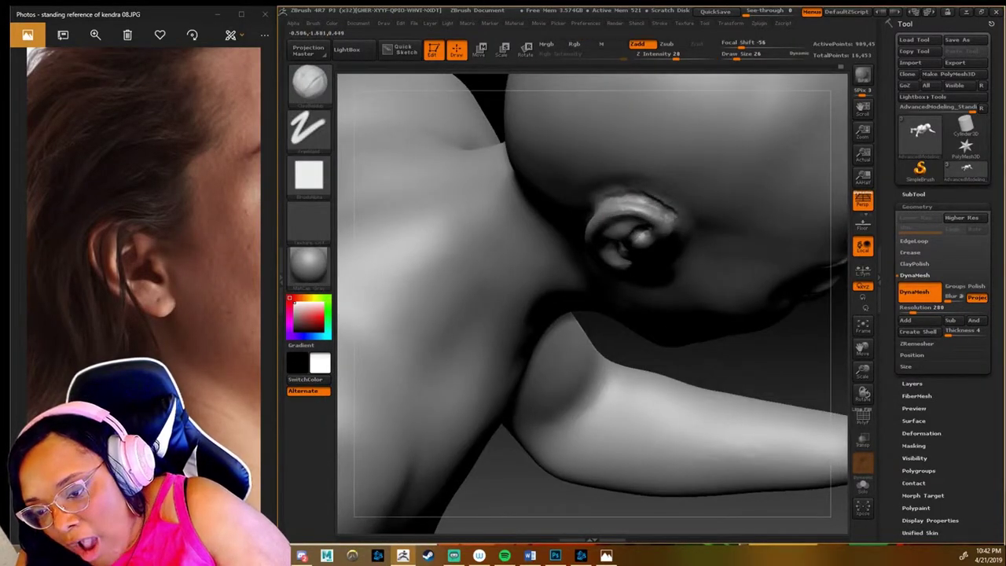
{"action": "key", "text": "f"}
{"action": "left_click_drag", "start_coordinate": [550, 315], "coordinate": [658, 328]}
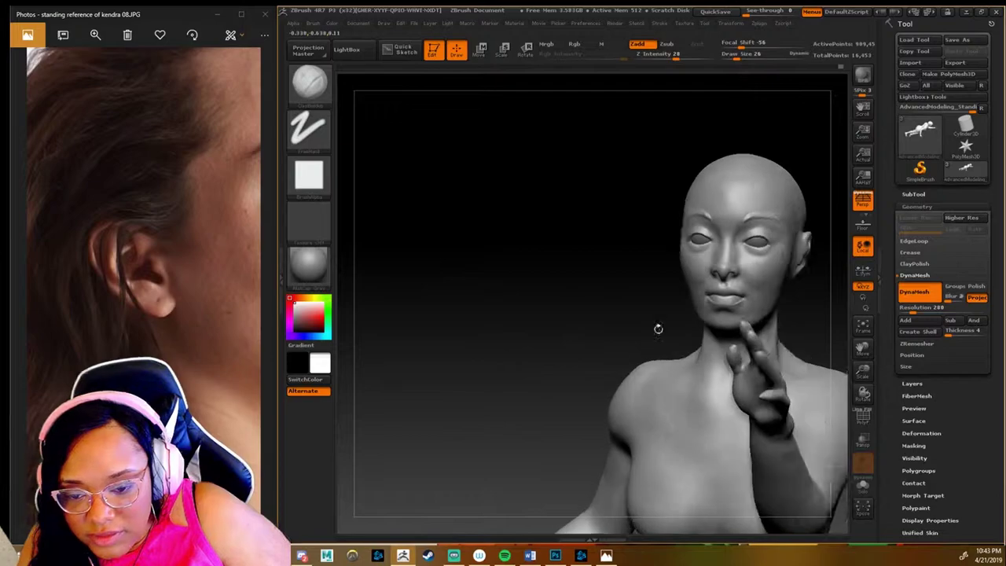
Step: Pick a dotted-stroke brush and work the head from side and front views of the neck
{"action": "key", "text": "b"}
{"action": "left_click", "coordinate": [798, 253]}
{"action": "left_click_drag", "start_coordinate": [825, 260], "coordinate": [845, 315]}
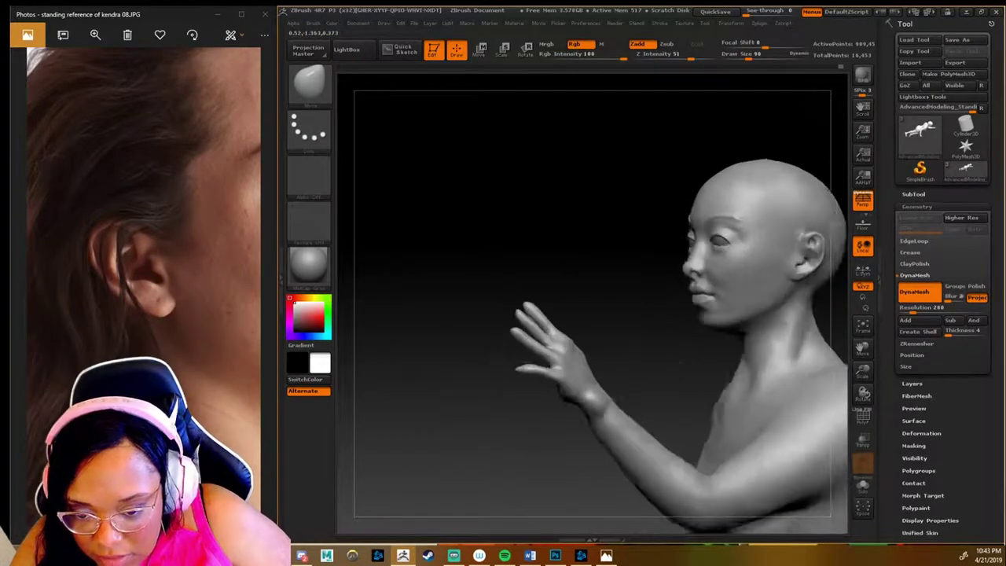
{"action": "left_click_drag", "start_coordinate": [863, 369], "coordinate": [862, 346]}
{"action": "key", "text": "ctrl"}
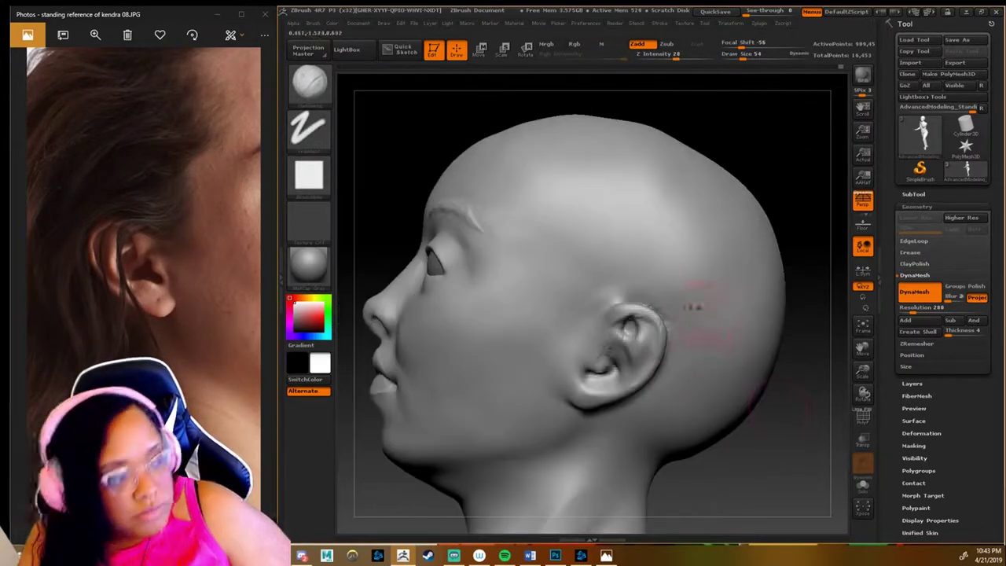
{"action": "mouse_move", "coordinate": [691, 304]}
{"action": "left_mouse_down"}
{"action": "mouse_move", "coordinate": [461, 311]}
{"action": "mouse_move", "coordinate": [560, 237]}
{"action": "left_mouse_up"}
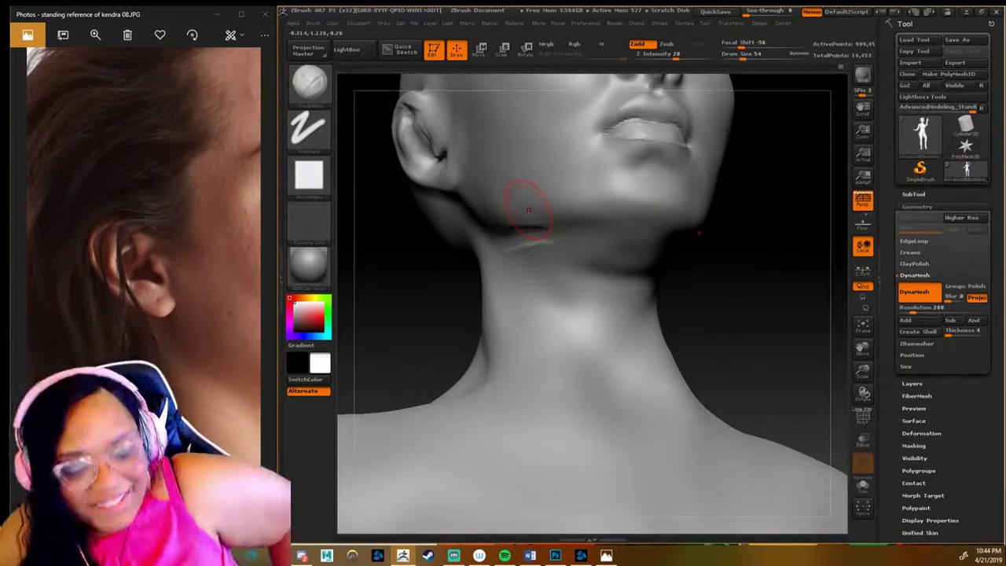
{"action": "mouse_move", "coordinate": [700, 204]}
{"action": "left_mouse_down"}
{"action": "mouse_move", "coordinate": [582, 264]}
{"action": "mouse_move", "coordinate": [749, 465]}
{"action": "mouse_move", "coordinate": [598, 378]}
{"action": "left_mouse_up"}
Step: Paint the hair area dark across the top of the head and scalp near the ear
{"action": "left_click_drag", "start_coordinate": [629, 240], "coordinate": [617, 283]}
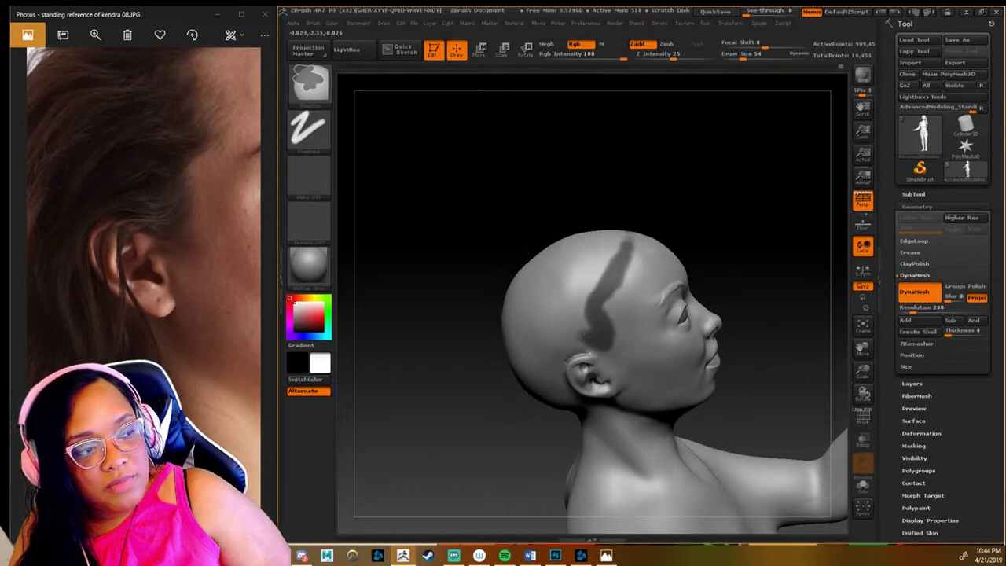
{"action": "mouse_move", "coordinate": [586, 333]}
{"action": "left_mouse_down"}
{"action": "mouse_move", "coordinate": [598, 236]}
{"action": "mouse_move", "coordinate": [551, 322]}
{"action": "left_mouse_up"}
{"action": "left_click_drag", "start_coordinate": [440, 197], "coordinate": [523, 372]}
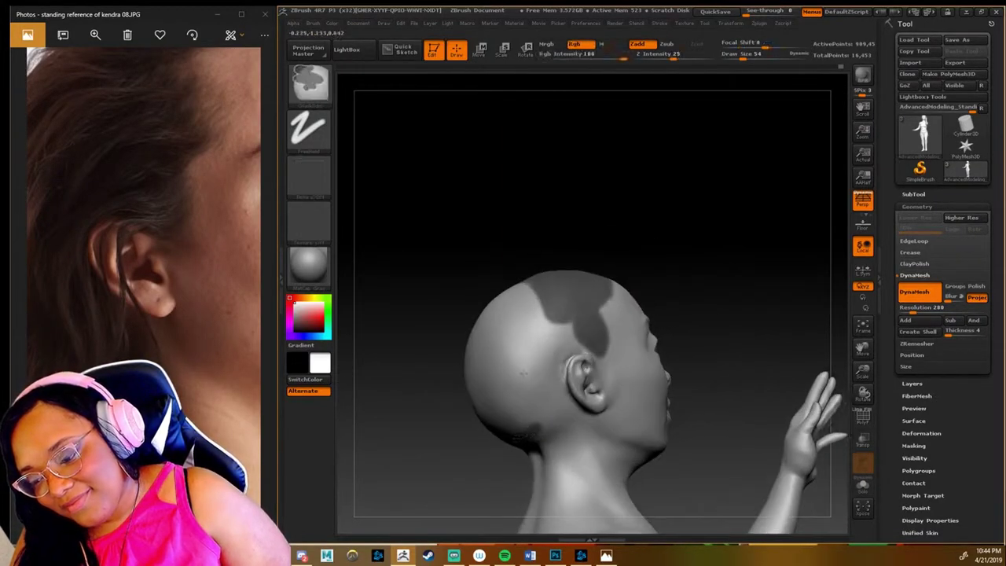
{"action": "mouse_move", "coordinate": [574, 330]}
{"action": "left_mouse_down"}
{"action": "mouse_move", "coordinate": [542, 425]}
{"action": "mouse_move", "coordinate": [519, 298]}
{"action": "mouse_move", "coordinate": [503, 385]}
{"action": "mouse_move", "coordinate": [483, 315]}
{"action": "left_mouse_up"}
{"action": "left_click_drag", "start_coordinate": [747, 197], "coordinate": [602, 267]}
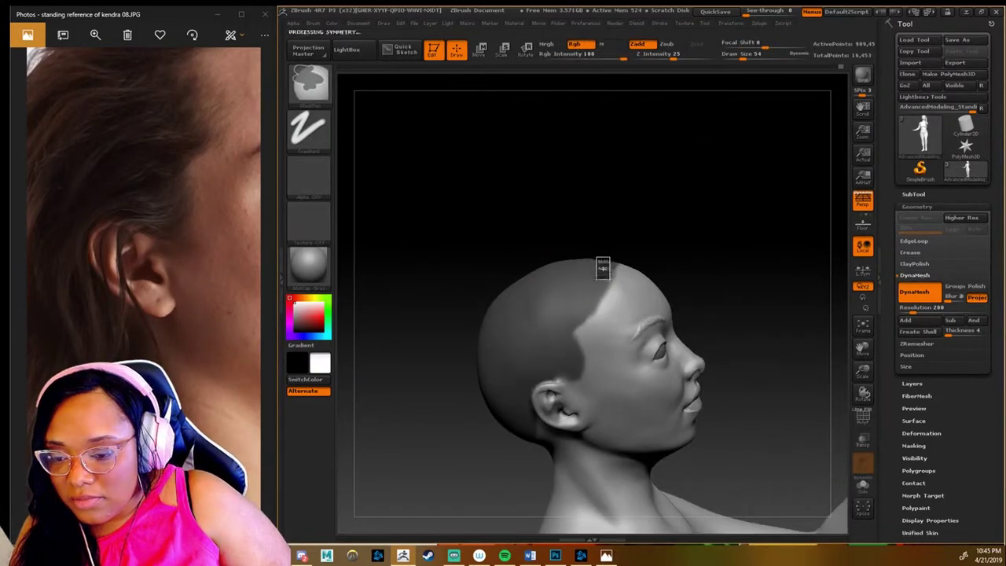
{"action": "left_click_drag", "start_coordinate": [503, 417], "coordinate": [567, 416]}
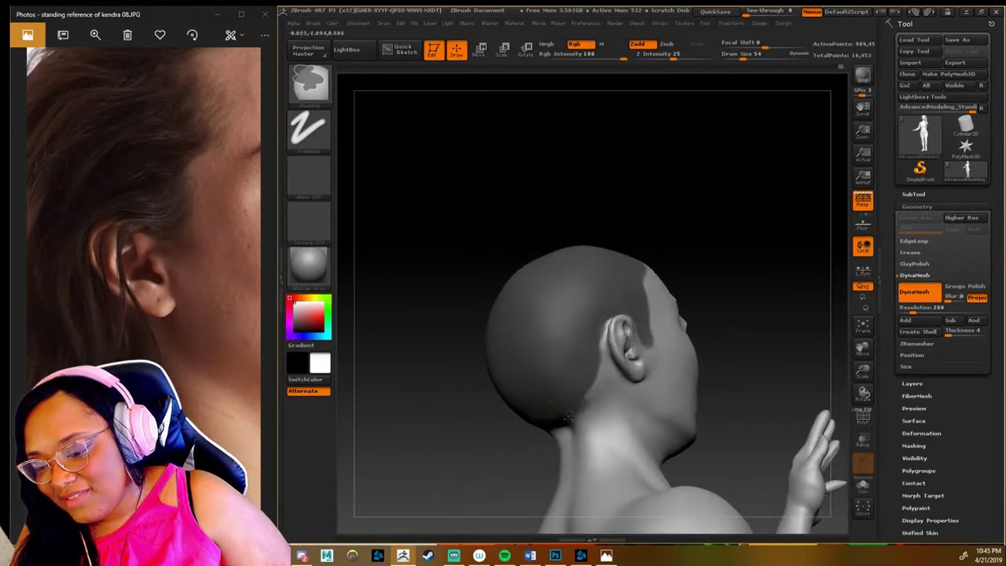
{"action": "mouse_move", "coordinate": [598, 362]}
{"action": "left_mouse_down"}
{"action": "mouse_move", "coordinate": [713, 359]}
{"action": "mouse_move", "coordinate": [737, 245]}
{"action": "mouse_move", "coordinate": [786, 339]}
{"action": "left_mouse_up"}
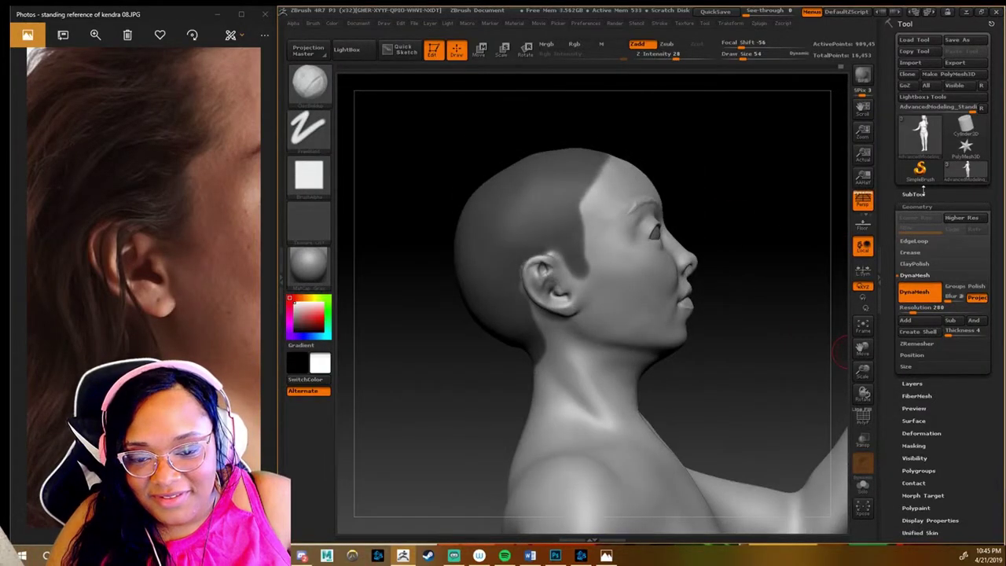
Step: Extract the painted scalp into a hair shell and accept it as a new subtool
{"action": "left_click", "coordinate": [914, 193]}
{"action": "scroll", "coordinate": [939, 535], "scroll_direction": "down", "scroll_amount": 3}
{"action": "left_click", "coordinate": [912, 440]}
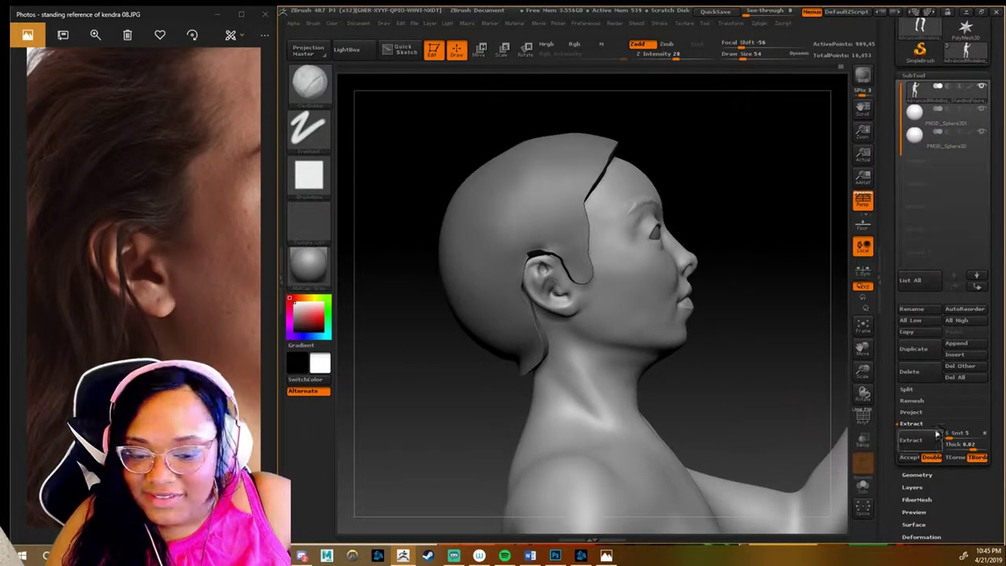
{"action": "left_click", "coordinate": [910, 457]}
Step: Make the Extract0 hair shell active and inspect it around the head
{"action": "mouse_move", "coordinate": [786, 440]}
{"action": "left_mouse_down"}
{"action": "mouse_move", "coordinate": [730, 438]}
{"action": "mouse_move", "coordinate": [515, 267]}
{"action": "left_mouse_up"}
{"action": "left_click_drag", "start_coordinate": [802, 364], "coordinate": [645, 281]}
{"action": "left_click", "coordinate": [645, 281], "text": "alt"}
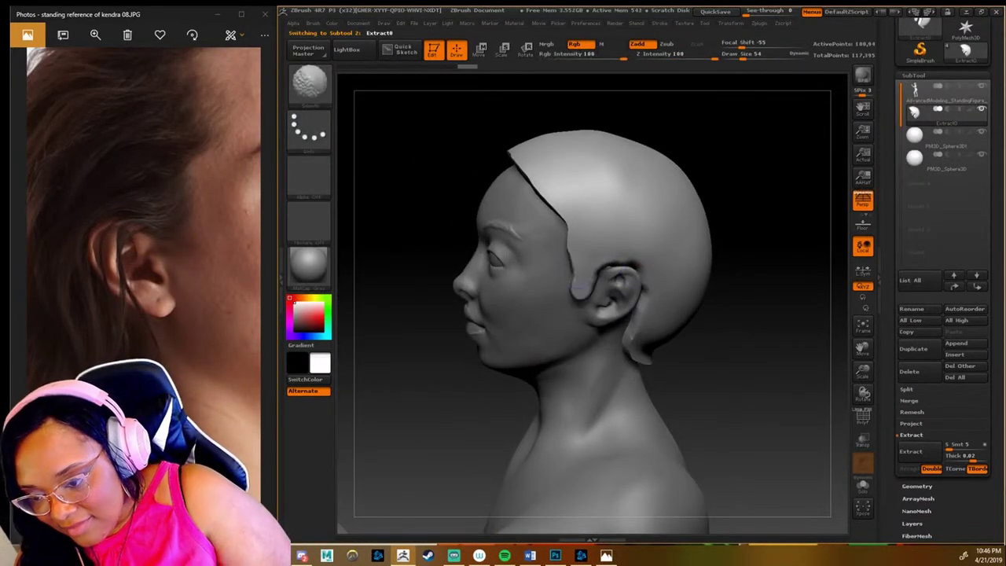
{"action": "mouse_move", "coordinate": [440, 394]}
{"action": "left_mouse_down"}
{"action": "mouse_move", "coordinate": [519, 389]}
{"action": "mouse_move", "coordinate": [425, 378]}
{"action": "left_mouse_up"}
{"action": "left_click_drag", "start_coordinate": [362, 330], "coordinate": [683, 259]}
{"action": "left_click", "coordinate": [682, 260], "text": "alt"}
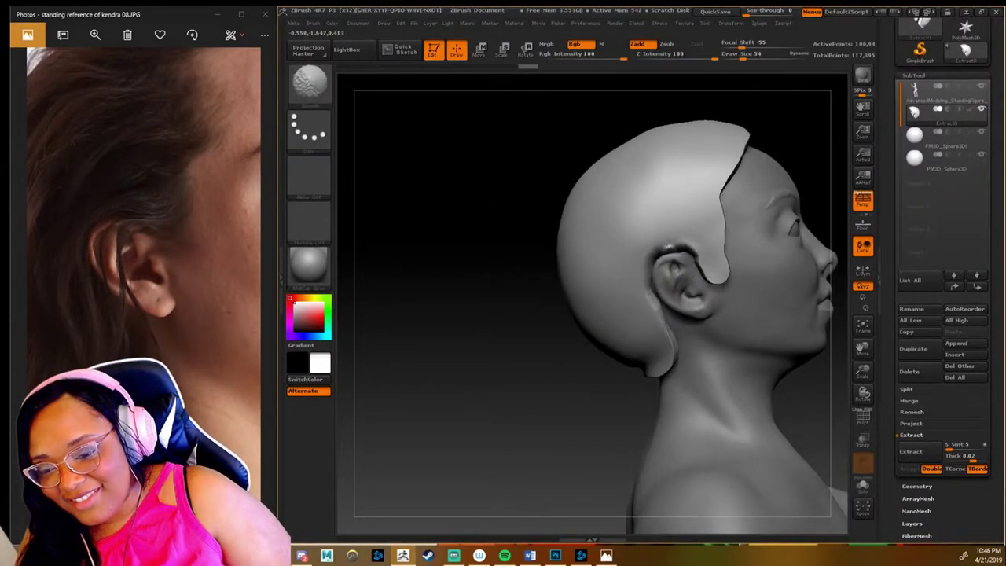
Step: Zoom the reference photo out to show the full profile
{"action": "left_click", "coordinate": [95, 35]}
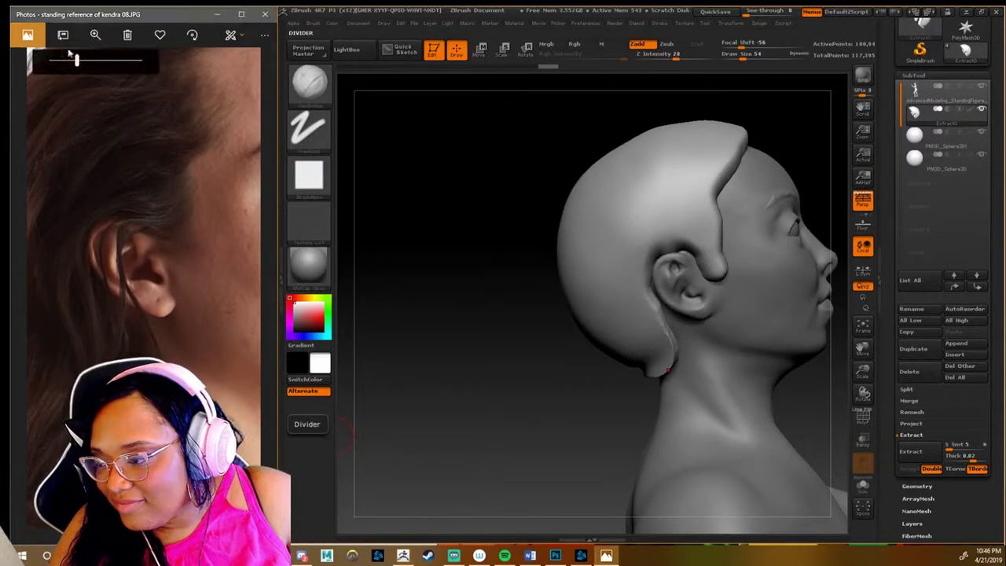
{"action": "left_click_drag", "start_coordinate": [75, 61], "coordinate": [60, 61]}
{"action": "left_click", "coordinate": [668, 368]}
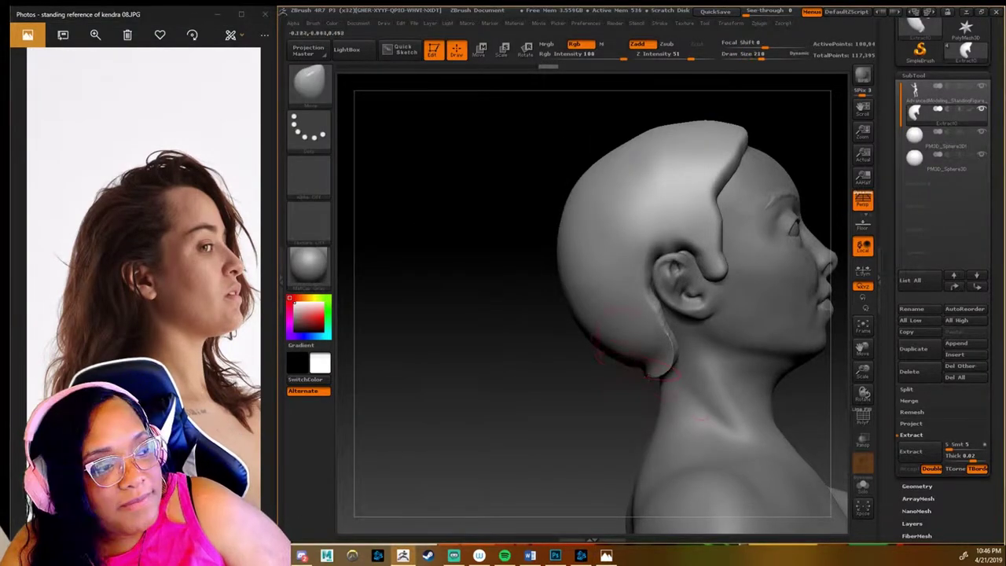
{"action": "left_click_drag", "start_coordinate": [629, 480], "coordinate": [610, 385]}
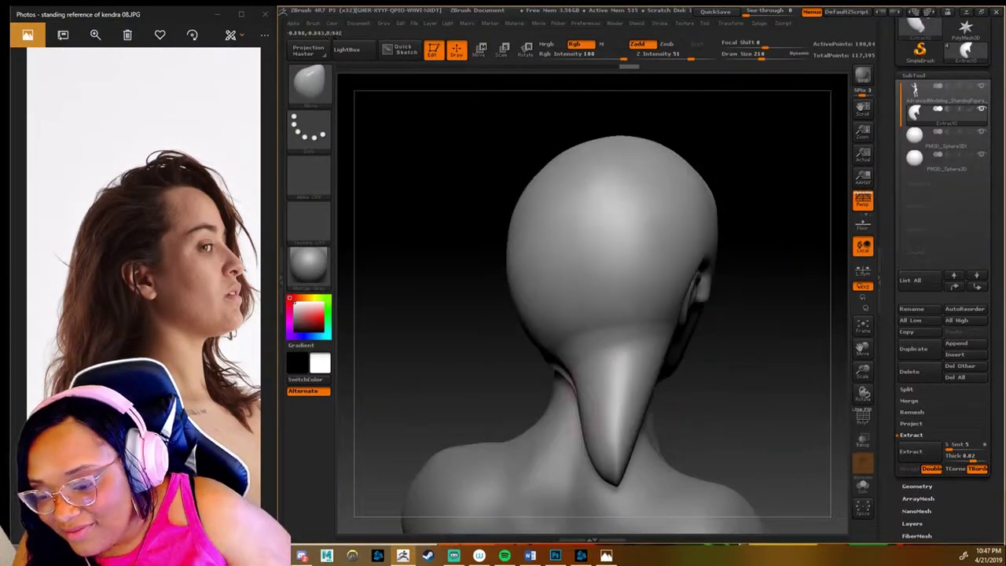
{"action": "mouse_move", "coordinate": [639, 323]}
{"action": "left_mouse_down"}
{"action": "mouse_move", "coordinate": [560, 435]}
{"action": "mouse_move", "coordinate": [562, 383]}
{"action": "left_mouse_up"}
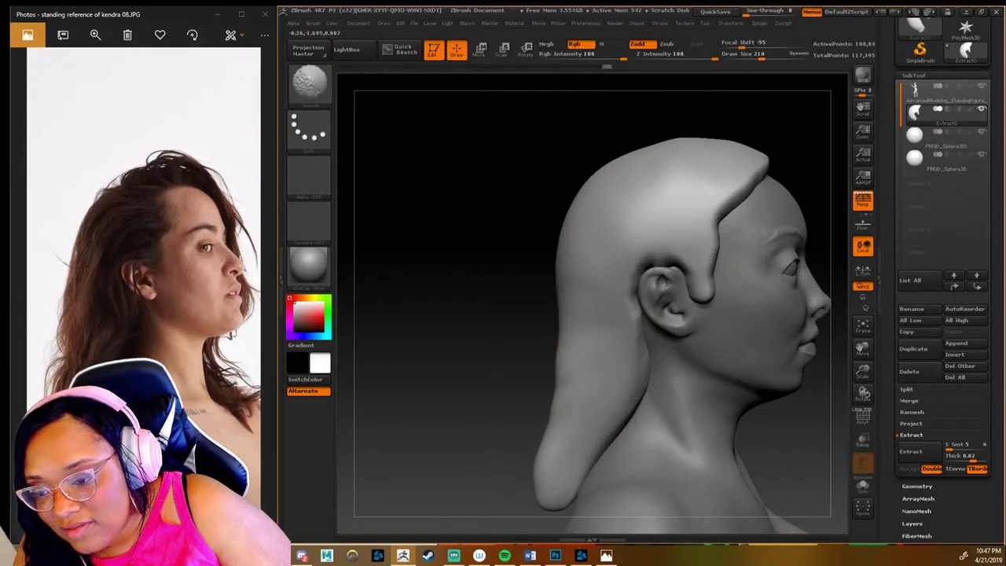
Step: Reshape and smooth the hair strand behind the ear and the mass over the neck
{"action": "mouse_move", "coordinate": [570, 283]}
{"action": "left_mouse_down"}
{"action": "mouse_move", "coordinate": [574, 372]}
{"action": "mouse_move", "coordinate": [640, 401]}
{"action": "mouse_move", "coordinate": [606, 314]}
{"action": "left_mouse_up"}
{"action": "left_click_drag", "start_coordinate": [519, 236], "coordinate": [606, 229]}
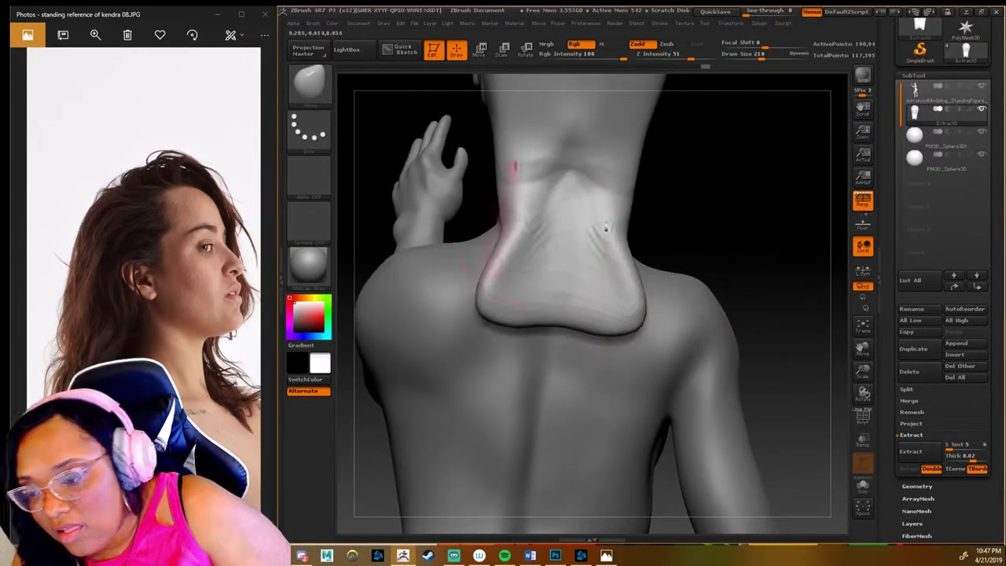
{"action": "left_click_drag", "start_coordinate": [550, 260], "coordinate": [606, 238]}
{"action": "left_click_drag", "start_coordinate": [528, 229], "coordinate": [606, 238]}
{"action": "left_click_drag", "start_coordinate": [551, 314], "coordinate": [566, 346]}
{"action": "left_click_drag", "start_coordinate": [755, 196], "coordinate": [710, 263]}
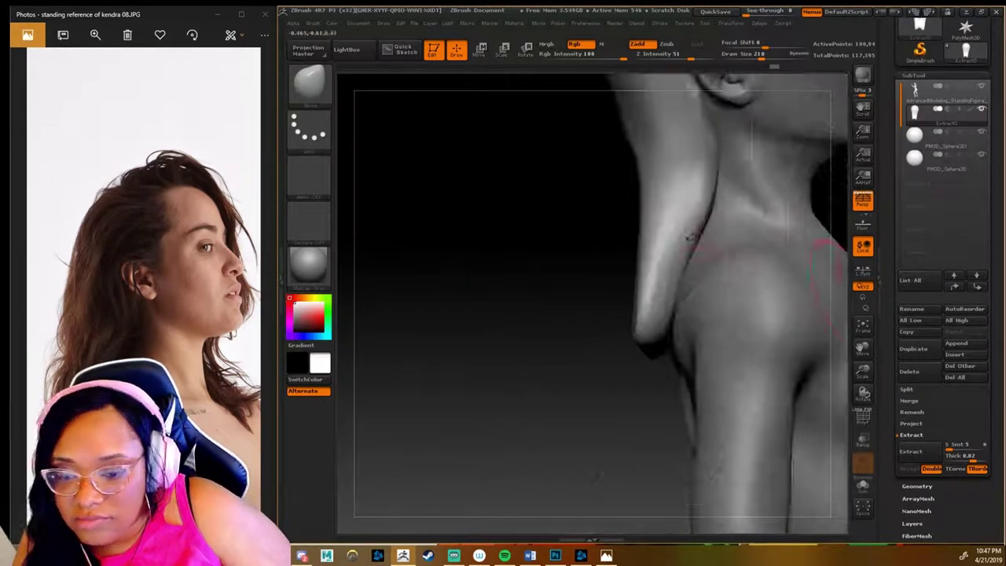
{"action": "left_click_drag", "start_coordinate": [605, 197], "coordinate": [614, 251]}
{"action": "mouse_move", "coordinate": [786, 353]}
{"action": "left_mouse_down"}
{"action": "mouse_move", "coordinate": [708, 362]}
{"action": "mouse_move", "coordinate": [747, 205]}
{"action": "left_mouse_up"}
{"action": "mouse_move", "coordinate": [736, 169]}
{"action": "left_mouse_down"}
{"action": "mouse_move", "coordinate": [786, 236]}
{"action": "mouse_move", "coordinate": [817, 251]}
{"action": "mouse_move", "coordinate": [834, 299]}
{"action": "left_mouse_up"}
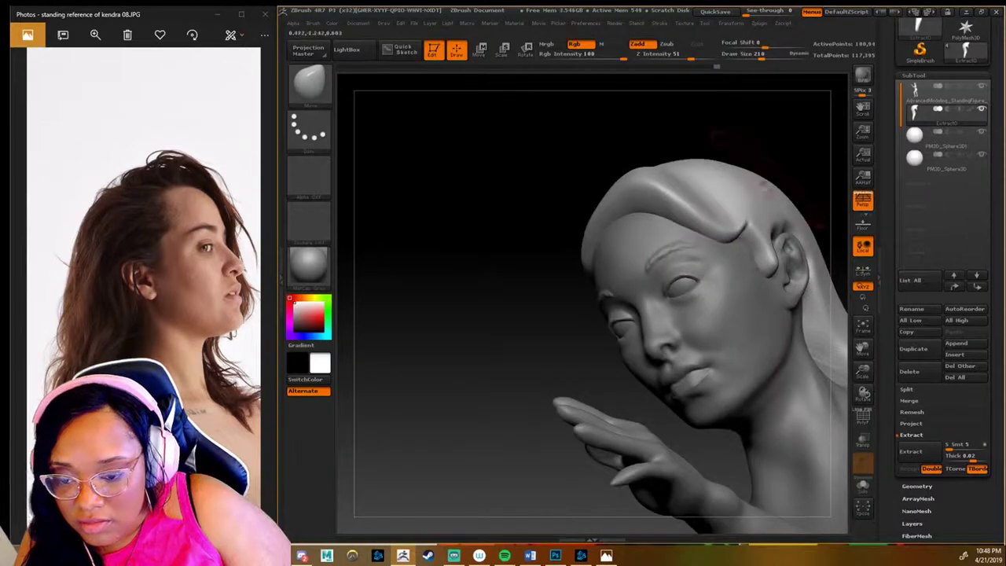
{"action": "mouse_move", "coordinate": [863, 370]}
{"action": "left_mouse_down"}
{"action": "mouse_move", "coordinate": [864, 348]}
{"action": "mouse_move", "coordinate": [555, 244]}
{"action": "mouse_move", "coordinate": [597, 236]}
{"action": "mouse_move", "coordinate": [536, 274]}
{"action": "mouse_move", "coordinate": [598, 225]}
{"action": "mouse_move", "coordinate": [551, 236]}
{"action": "mouse_move", "coordinate": [625, 208]}
{"action": "mouse_move", "coordinate": [862, 350]}
{"action": "left_mouse_up"}
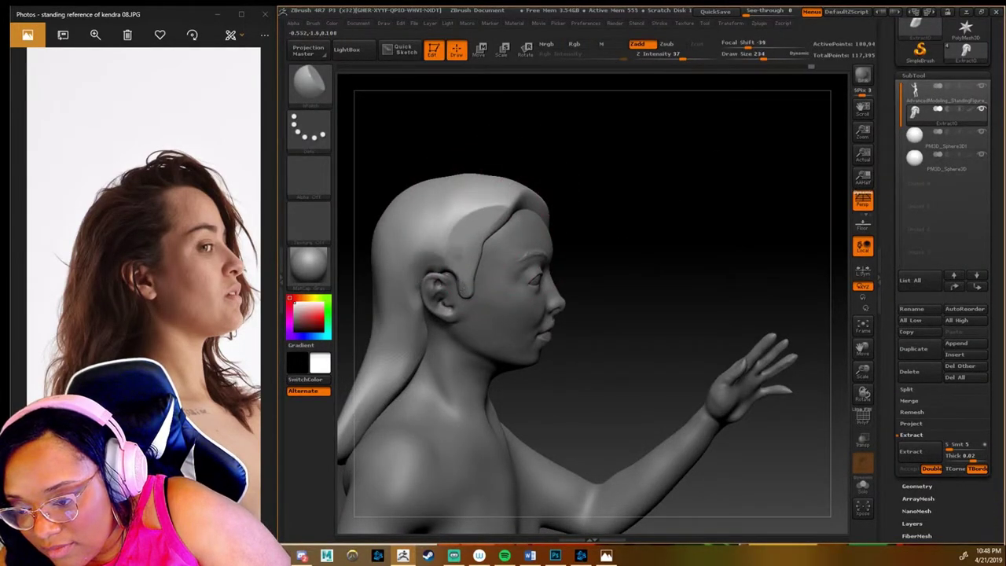
Step: Select a new sculpting brush from the brush list
{"action": "left_click_drag", "start_coordinate": [516, 214], "coordinate": [578, 209]}
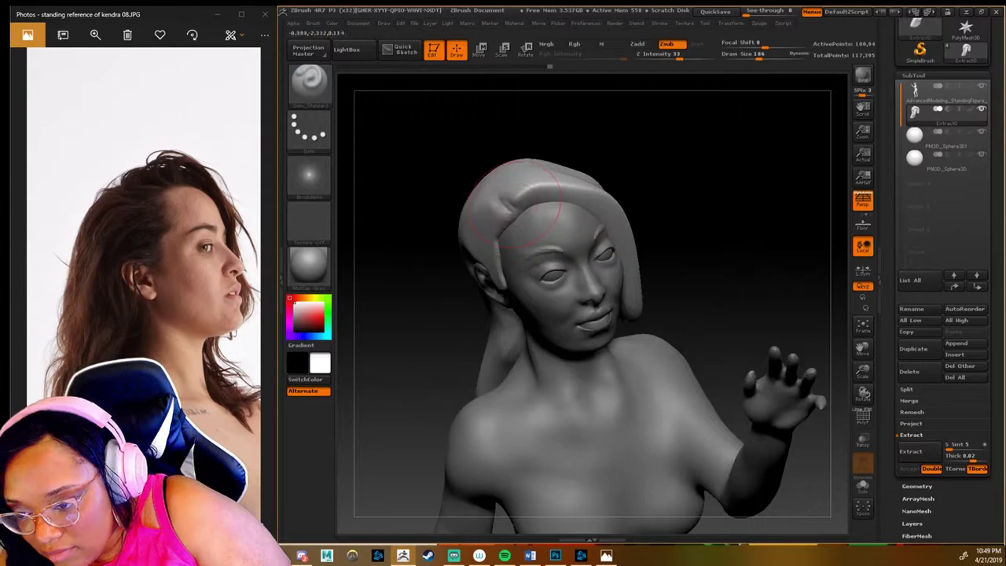
{"action": "mouse_move", "coordinate": [489, 206]}
{"action": "left_mouse_down"}
{"action": "mouse_move", "coordinate": [522, 191]}
{"action": "mouse_move", "coordinate": [480, 165]}
{"action": "left_mouse_up"}
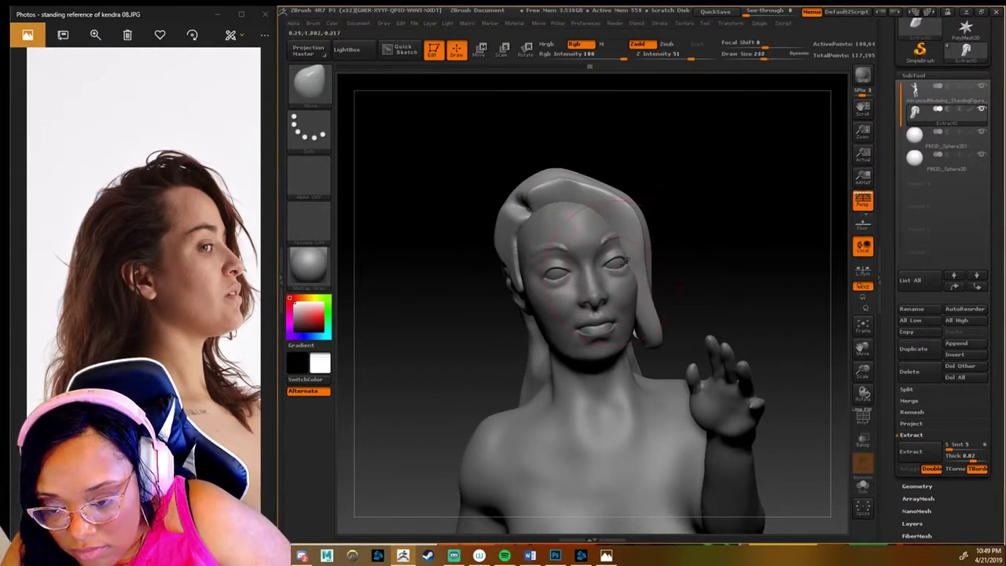
{"action": "key", "text": "b"}
{"action": "key", "text": "c"}
{"action": "key", "text": "b"}
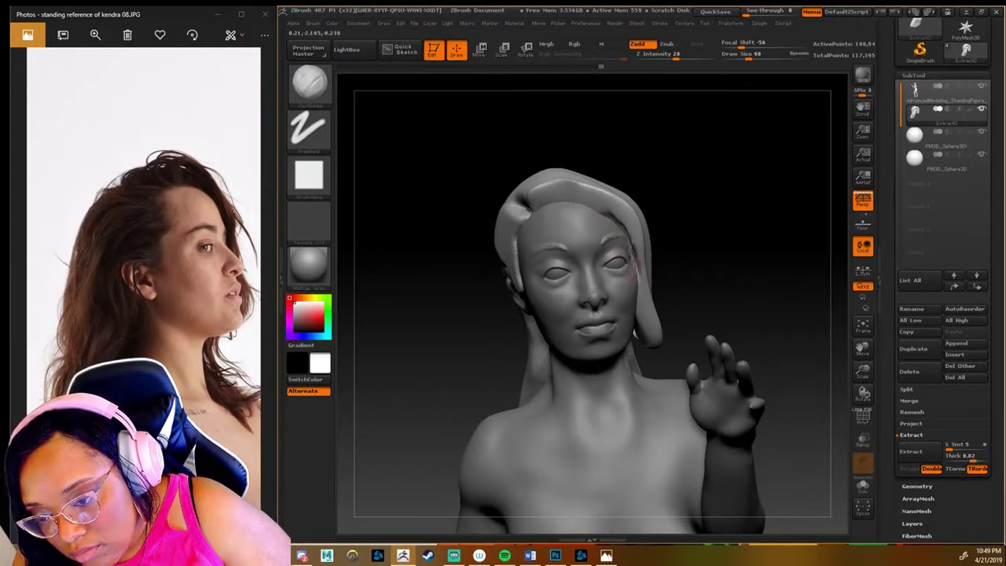
{"action": "left_click_drag", "start_coordinate": [633, 272], "coordinate": [639, 206]}
{"action": "left_click_drag", "start_coordinate": [703, 318], "coordinate": [597, 236]}
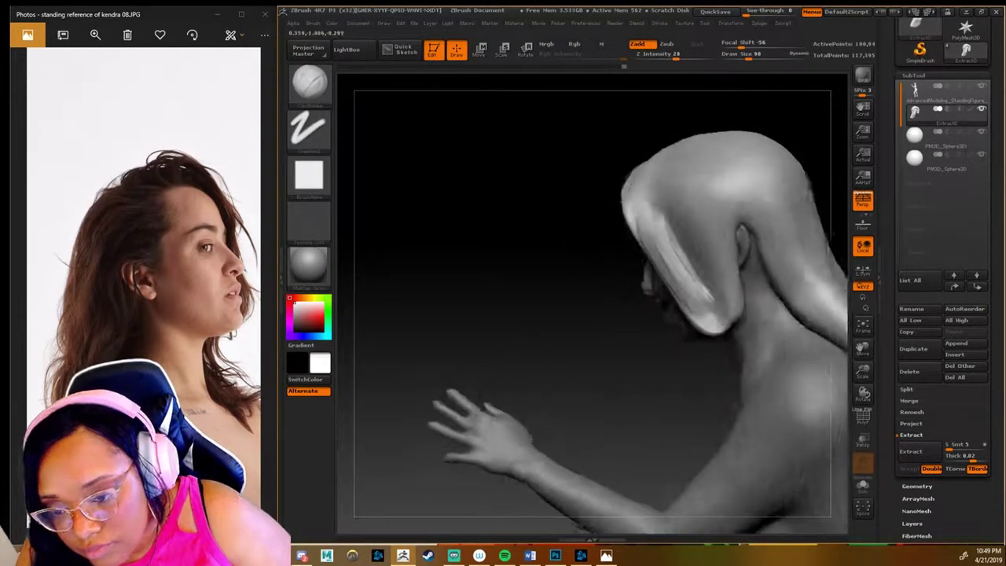
Step: Sculpt where the hair meets the neck and smooth the hair edge along the jaw
{"action": "left_click_drag", "start_coordinate": [645, 293], "coordinate": [676, 297]}
{"action": "left_click_drag", "start_coordinate": [755, 196], "coordinate": [692, 204]}
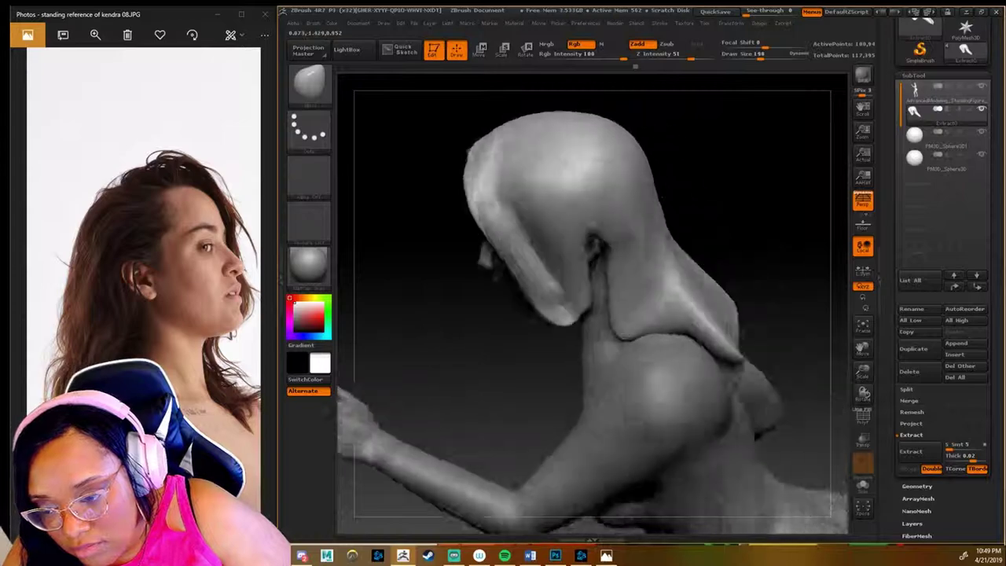
{"action": "left_click_drag", "start_coordinate": [590, 260], "coordinate": [621, 330]}
{"action": "left_click_drag", "start_coordinate": [755, 197], "coordinate": [708, 189]}
{"action": "left_click_drag", "start_coordinate": [598, 283], "coordinate": [629, 362]}
{"action": "left_click_drag", "start_coordinate": [755, 196], "coordinate": [787, 204]}
{"action": "left_click_drag", "start_coordinate": [558, 323], "coordinate": [629, 378], "text": "shift"}
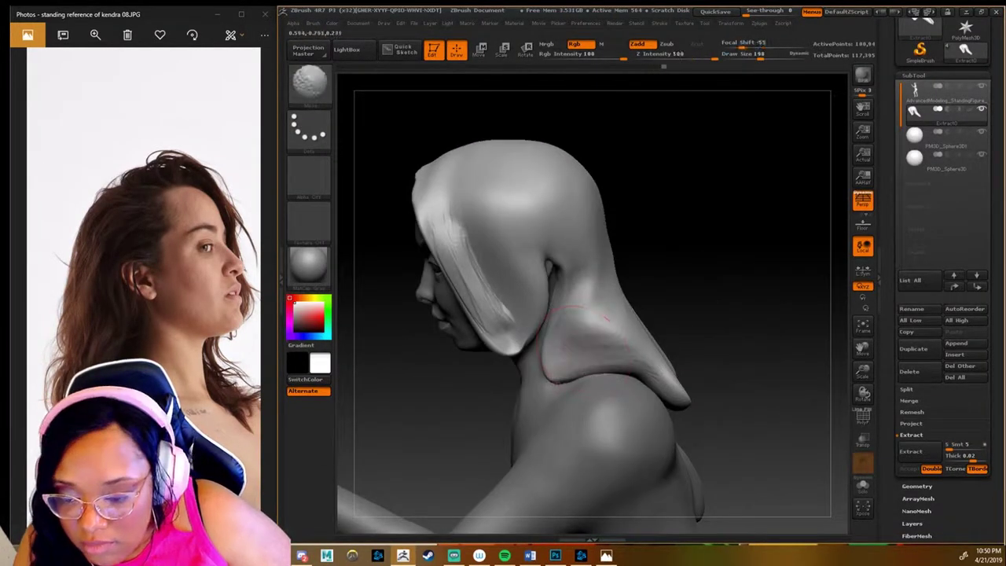
{"action": "left_click_drag", "start_coordinate": [507, 354], "coordinate": [477, 296], "text": "shift"}
{"action": "mouse_move", "coordinate": [664, 290]}
{"action": "left_mouse_down"}
{"action": "mouse_move", "coordinate": [598, 259]}
{"action": "mouse_move", "coordinate": [550, 331]}
{"action": "mouse_move", "coordinate": [487, 314]}
{"action": "mouse_move", "coordinate": [598, 236]}
{"action": "mouse_move", "coordinate": [578, 123]}
{"action": "mouse_move", "coordinate": [582, 177]}
{"action": "left_mouse_up"}
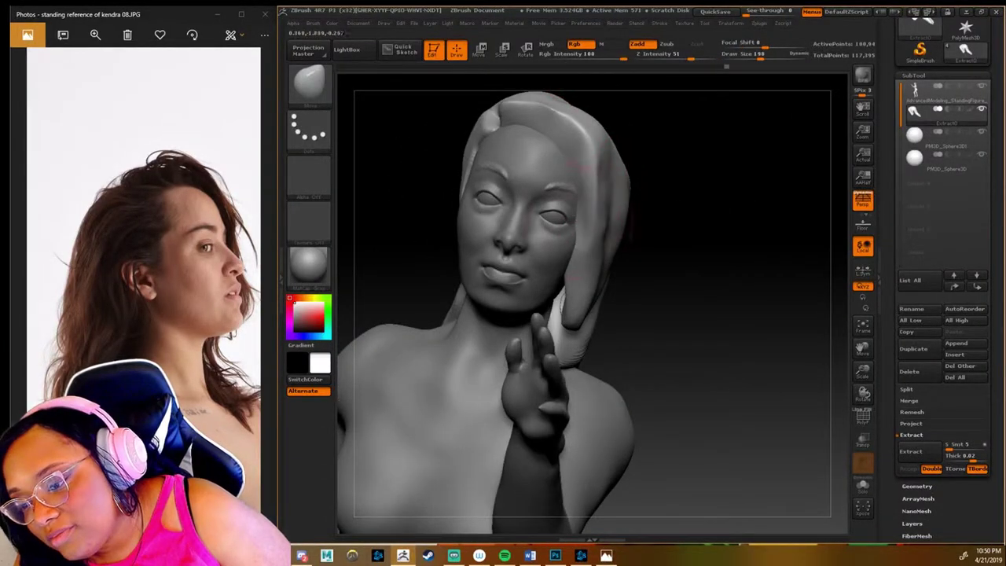
{"action": "mouse_move", "coordinate": [574, 311]}
{"action": "left_mouse_down"}
{"action": "mouse_move", "coordinate": [551, 224]}
{"action": "mouse_move", "coordinate": [496, 145]}
{"action": "mouse_move", "coordinate": [570, 236]}
{"action": "left_mouse_up"}
Step: DynaMesh the Extract0 hair at resolution 128 and frame the full figure
{"action": "left_click", "coordinate": [917, 486]}
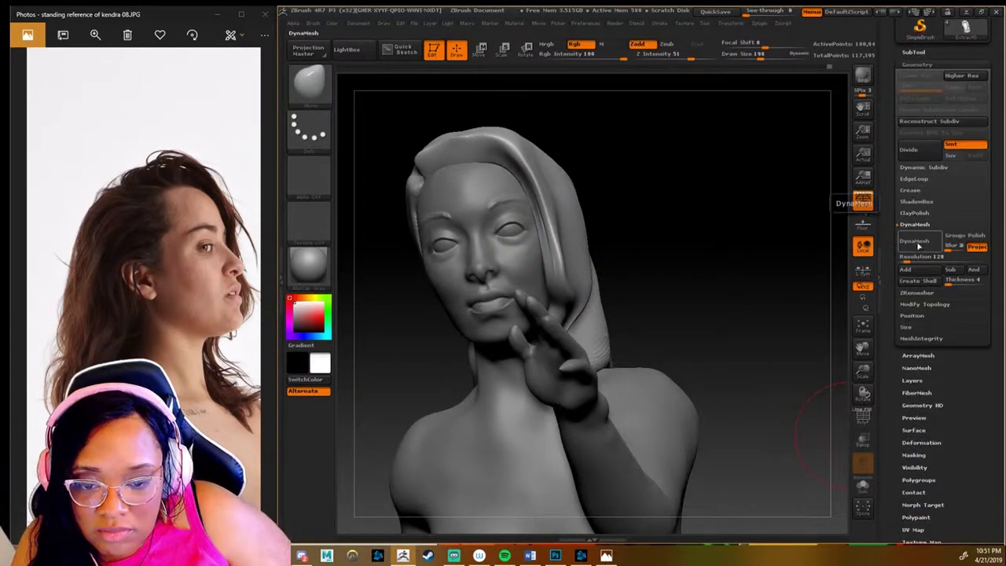
{"action": "mouse_move", "coordinate": [795, 236]}
{"action": "left_mouse_down"}
{"action": "mouse_move", "coordinate": [629, 299]}
{"action": "mouse_move", "coordinate": [645, 294]}
{"action": "left_mouse_up"}
{"action": "mouse_move", "coordinate": [645, 218]}
{"action": "left_mouse_down"}
{"action": "mouse_move", "coordinate": [618, 236]}
{"action": "mouse_move", "coordinate": [641, 245]}
{"action": "mouse_move", "coordinate": [568, 337]}
{"action": "left_mouse_up"}
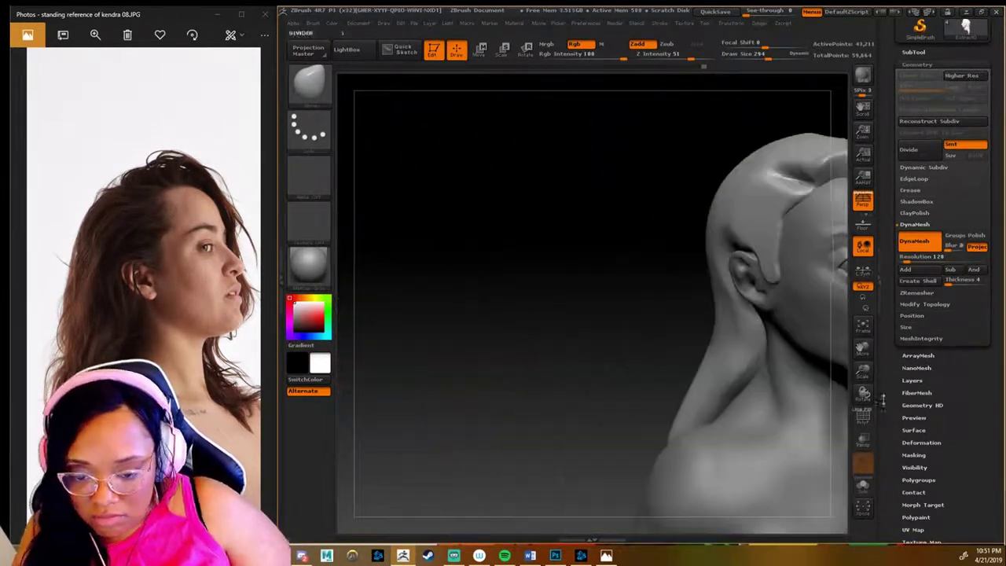
{"action": "key", "text": "f"}
{"action": "left_click_drag", "start_coordinate": [664, 206], "coordinate": [674, 201]}
{"action": "scroll", "coordinate": [197, 299], "scroll_direction": "up", "scroll_amount": 2}
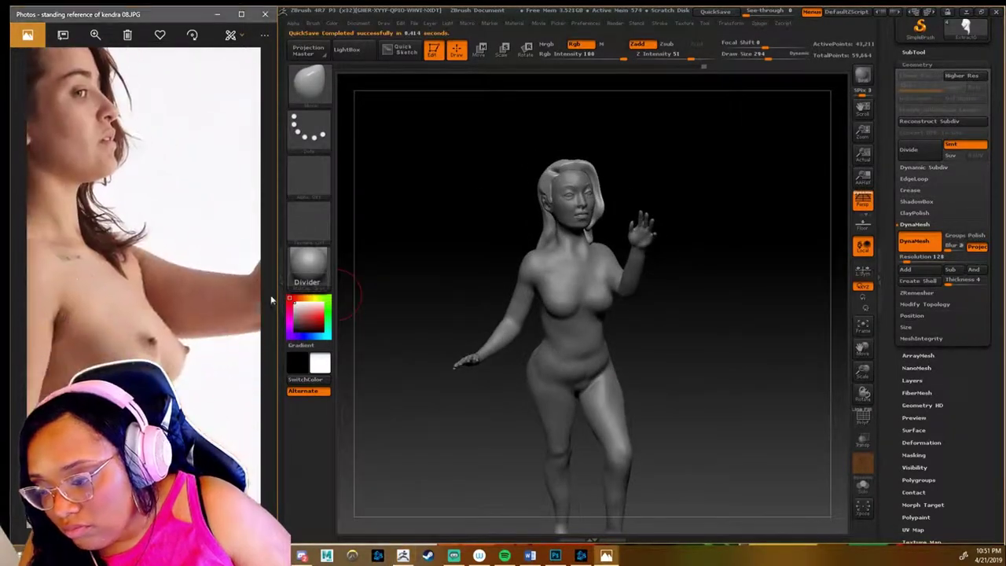
{"action": "left_click_drag", "start_coordinate": [863, 370], "coordinate": [874, 413]}
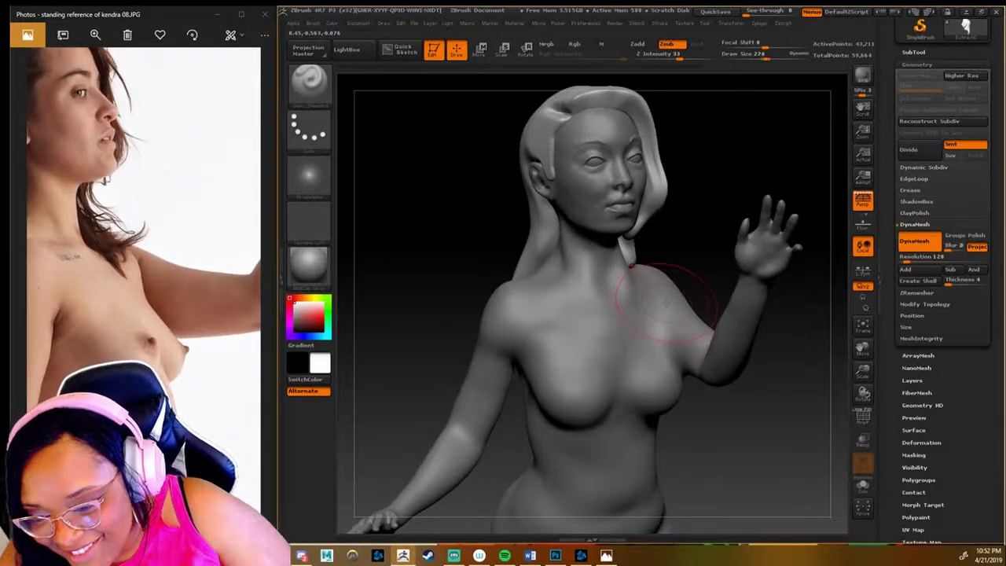